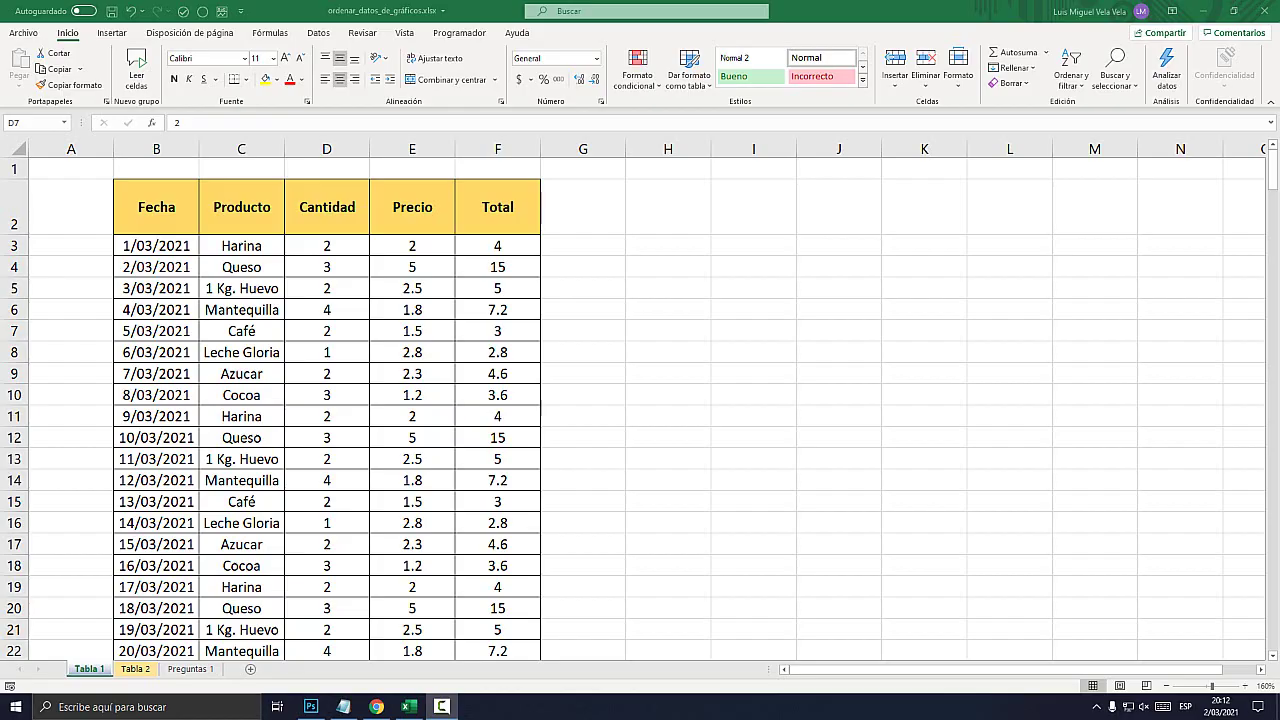
Review the sales table and the Preguntas 1 pivot table and chart, then return to Tabla 1
{"action": "scroll", "coordinate": [640, 400], "scroll_direction": "down", "scroll_amount": 5}
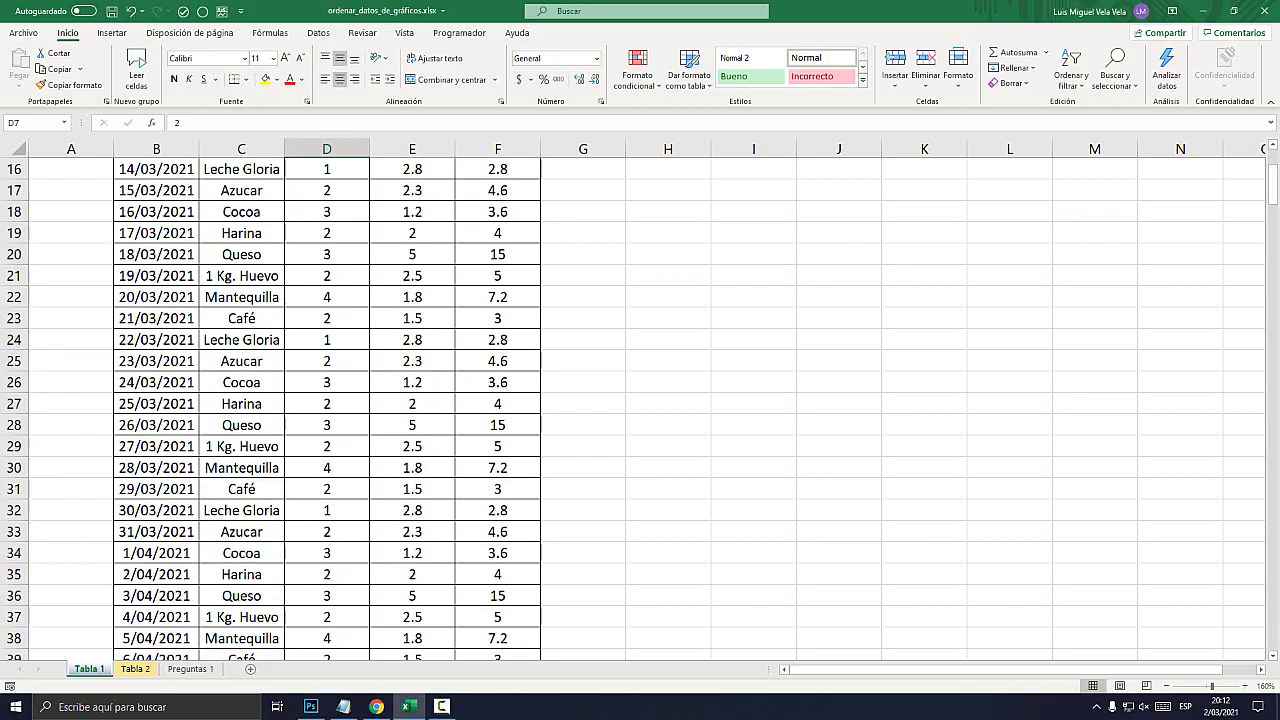
{"action": "scroll", "coordinate": [640, 400], "scroll_direction": "down", "scroll_amount": 7}
{"action": "scroll", "coordinate": [640, 400], "scroll_direction": "up", "scroll_amount": 4}
{"action": "scroll", "coordinate": [640, 400], "scroll_direction": "up", "scroll_amount": 8}
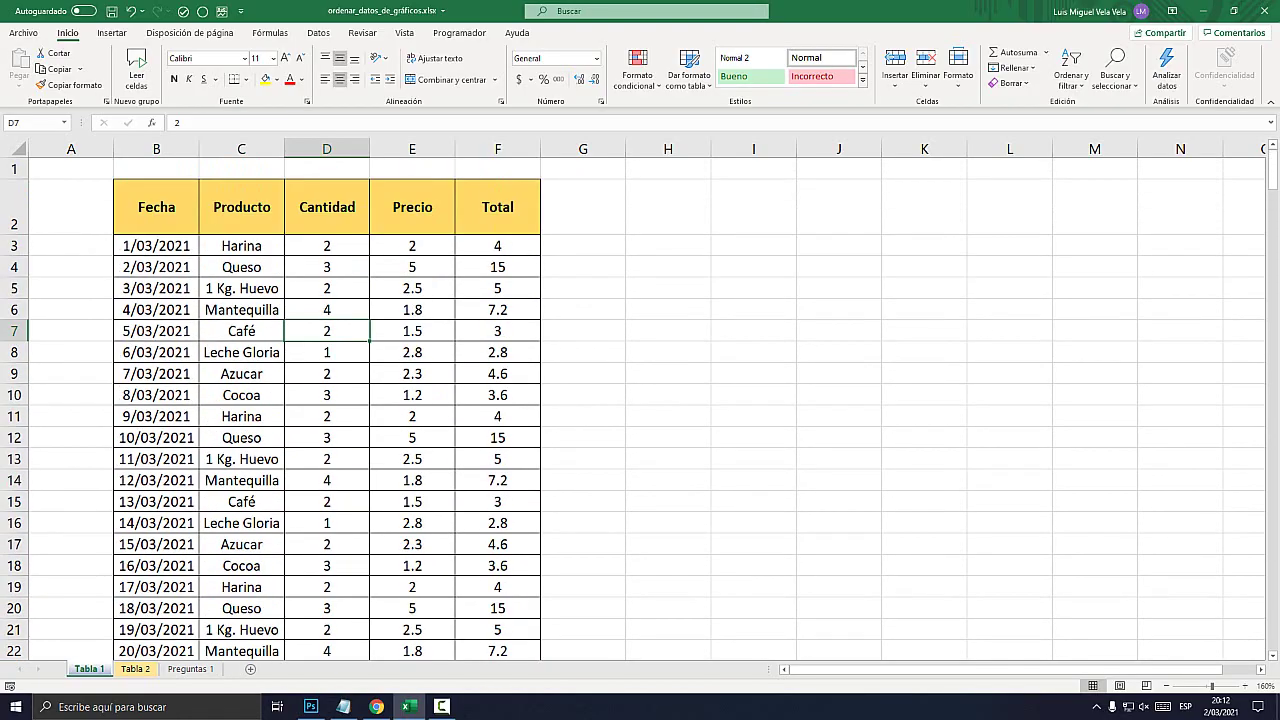
{"action": "left_click_drag", "start_coordinate": [156, 207], "coordinate": [497, 544]}
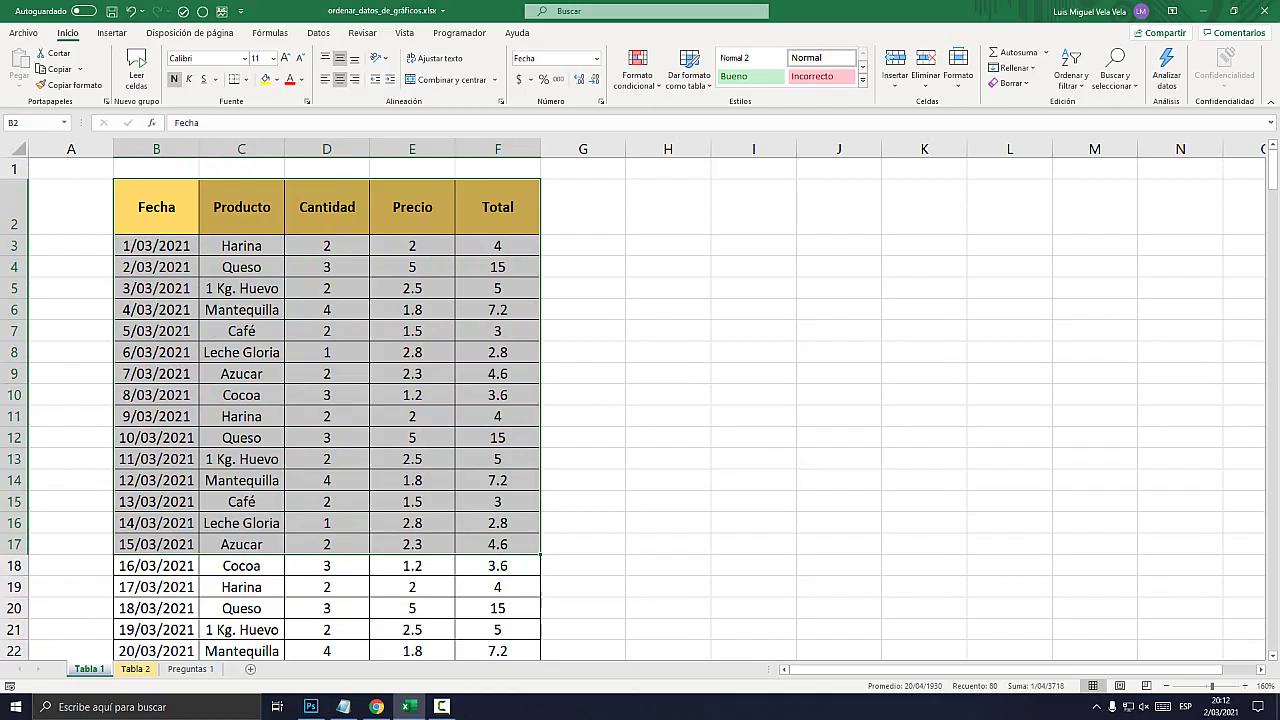
{"action": "key", "text": "ctrl+Page_Down"}
{"action": "key", "text": "ctrl+Page_Up"}
{"action": "key", "text": "ctrl+Page_Down"}
{"action": "key", "text": "ctrl+Page_Down"}
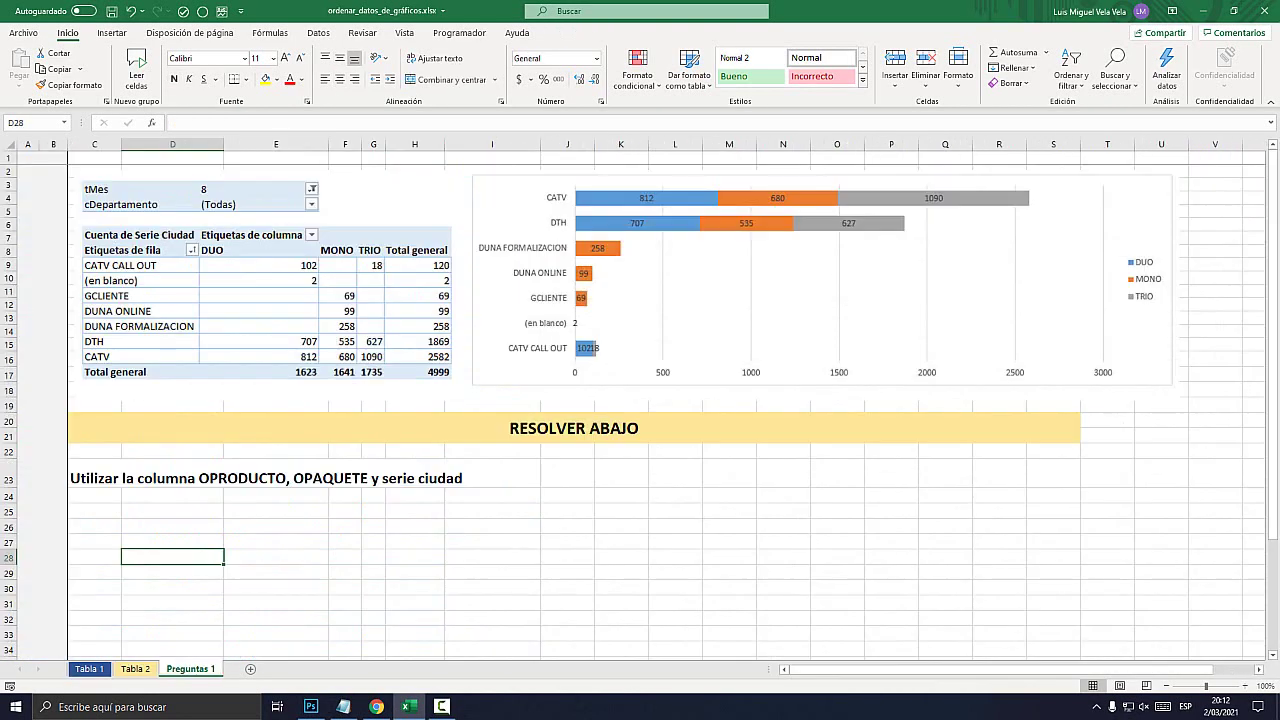
{"action": "key", "text": "ctrl+Page_Up"}
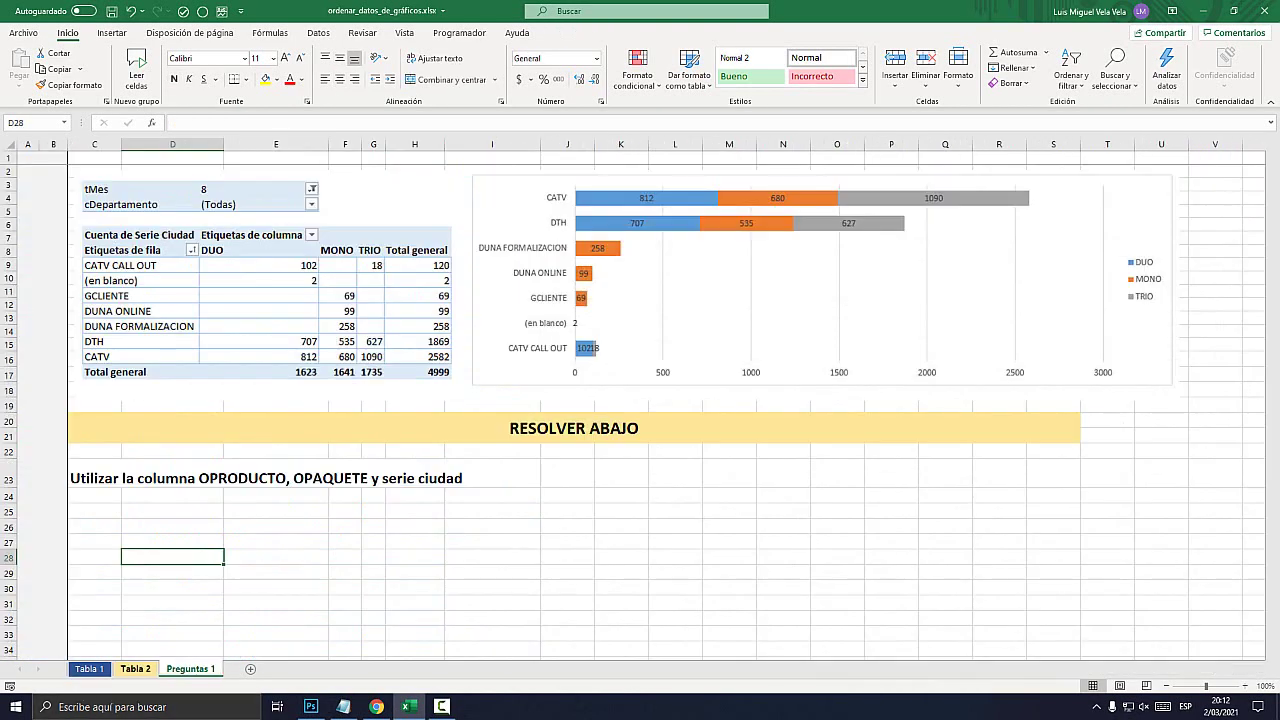
{"action": "key", "text": "ctrl+Page_Up"}
{"action": "left_click", "coordinate": [327, 416]}
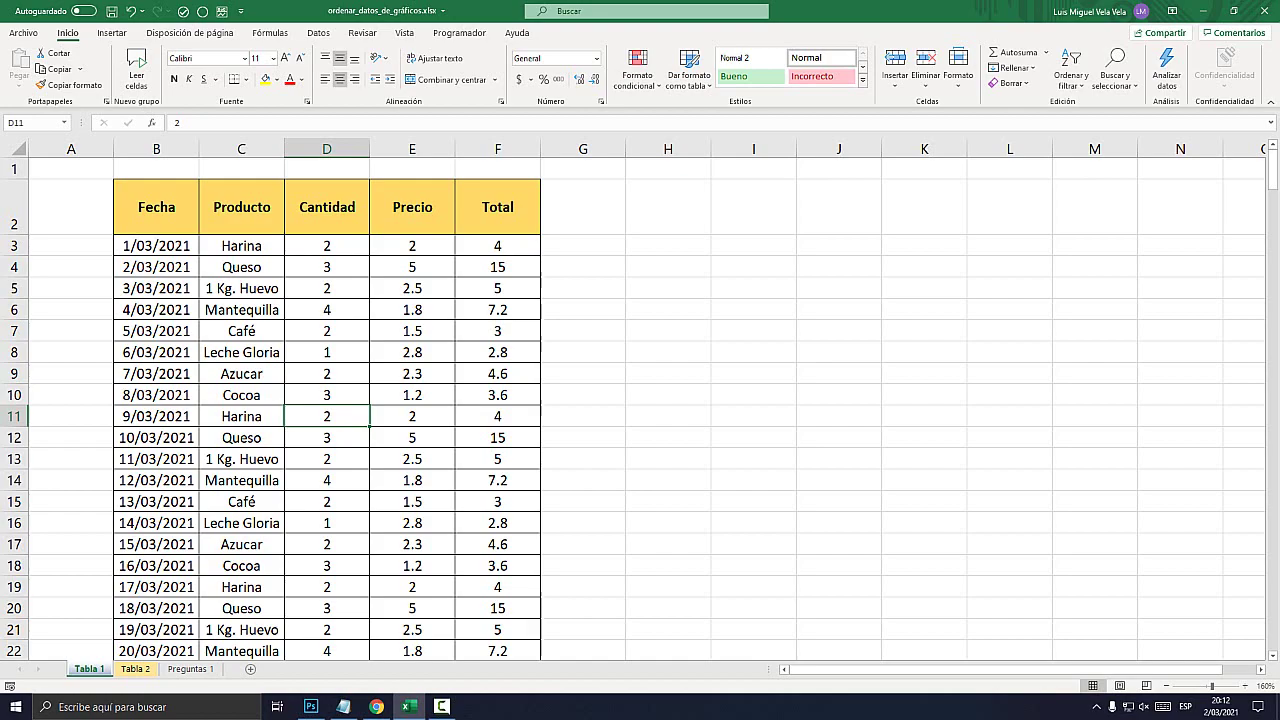
Select the Fecha, Producto, Cantidad, Precio and Total columns in turn to review the data
{"action": "scroll", "coordinate": [640, 410], "scroll_direction": "down", "scroll_amount": 5}
{"action": "scroll", "coordinate": [640, 410], "scroll_direction": "down", "scroll_amount": 12}
{"action": "scroll", "coordinate": [640, 410], "scroll_direction": "up", "scroll_amount": 16}
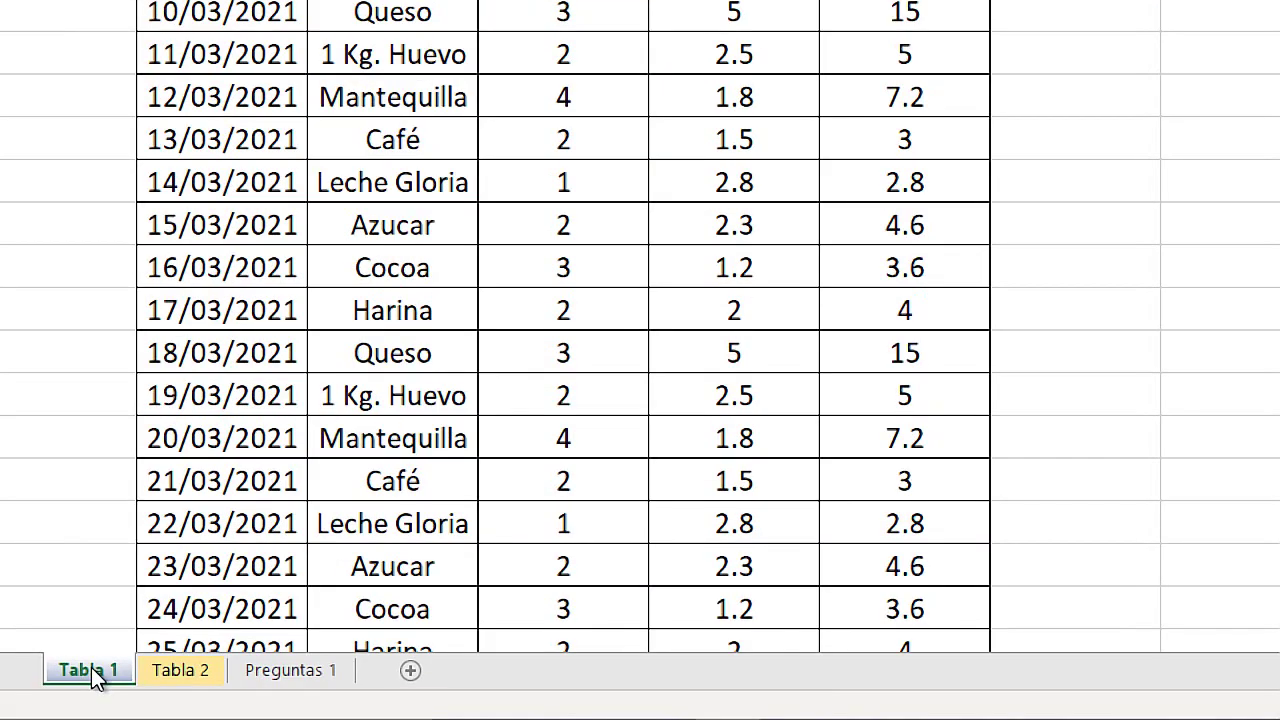
{"action": "scroll", "coordinate": [640, 400], "scroll_direction": "up", "scroll_amount": 1}
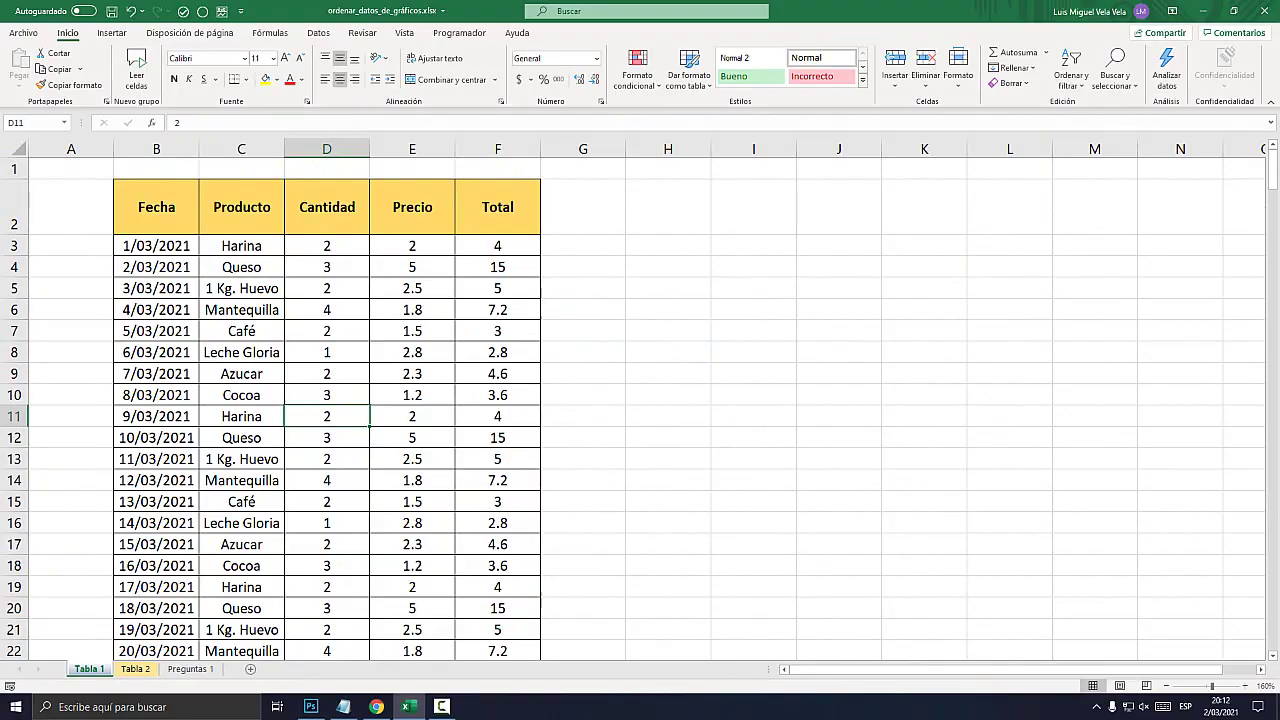
{"action": "left_click", "coordinate": [156, 149]}
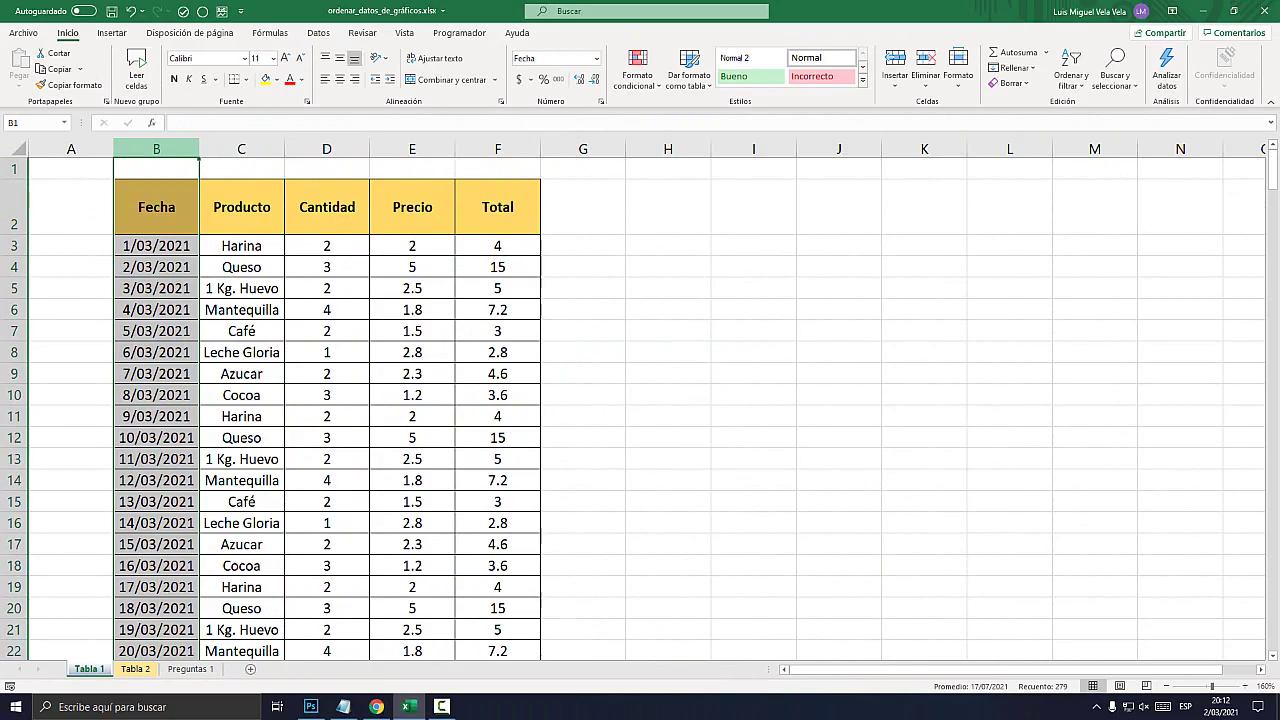
{"action": "left_click", "coordinate": [241, 149]}
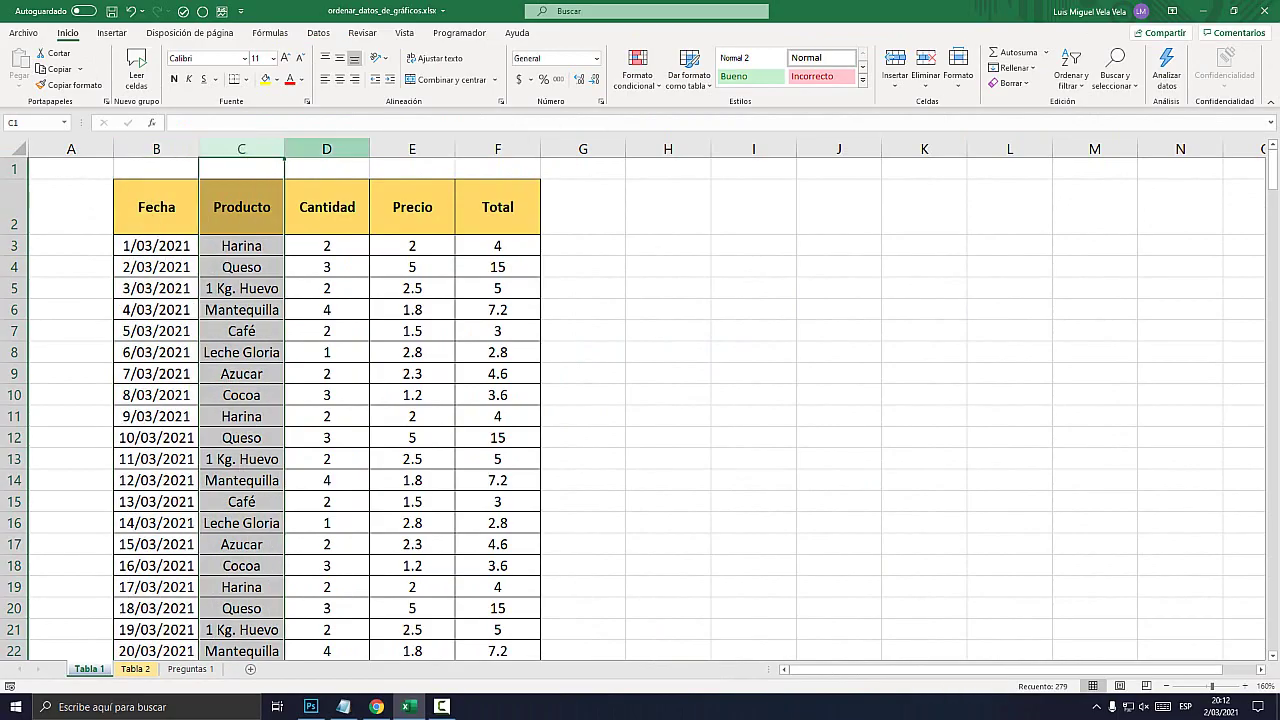
{"action": "left_click", "coordinate": [326, 149]}
{"action": "left_click", "coordinate": [412, 149]}
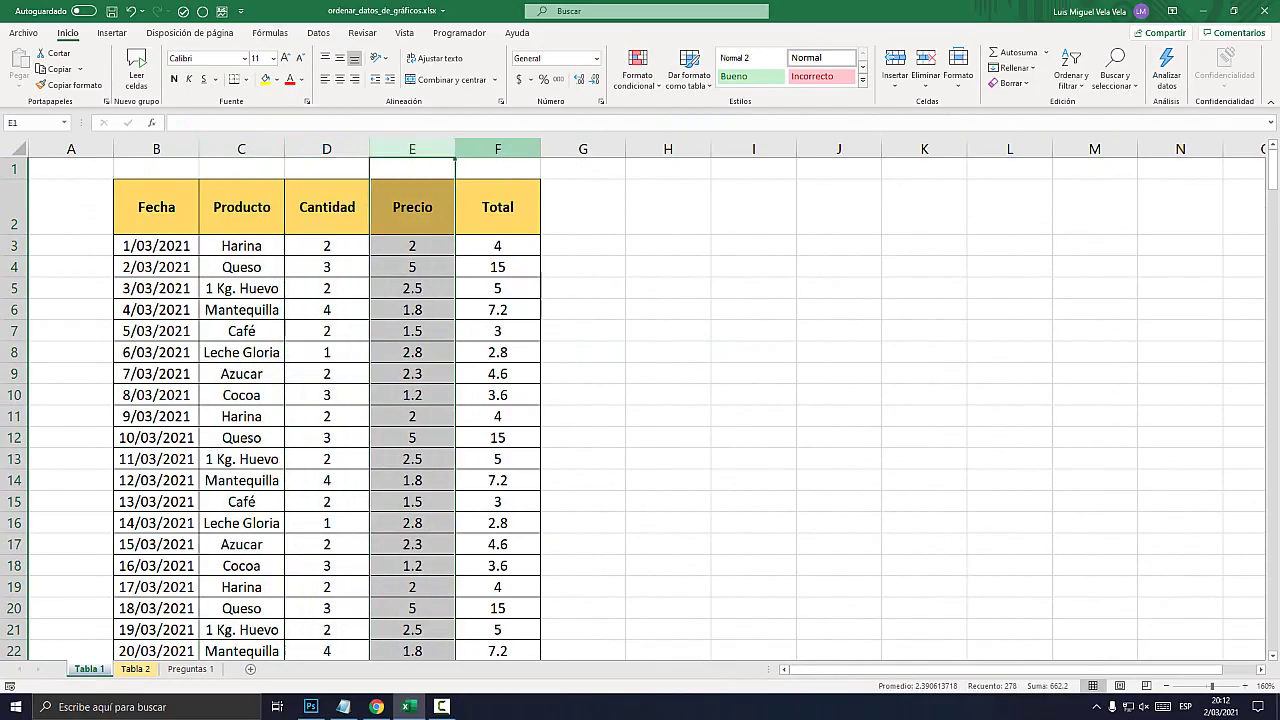
{"action": "left_click", "coordinate": [497, 149]}
{"action": "left_click", "coordinate": [241, 288]}
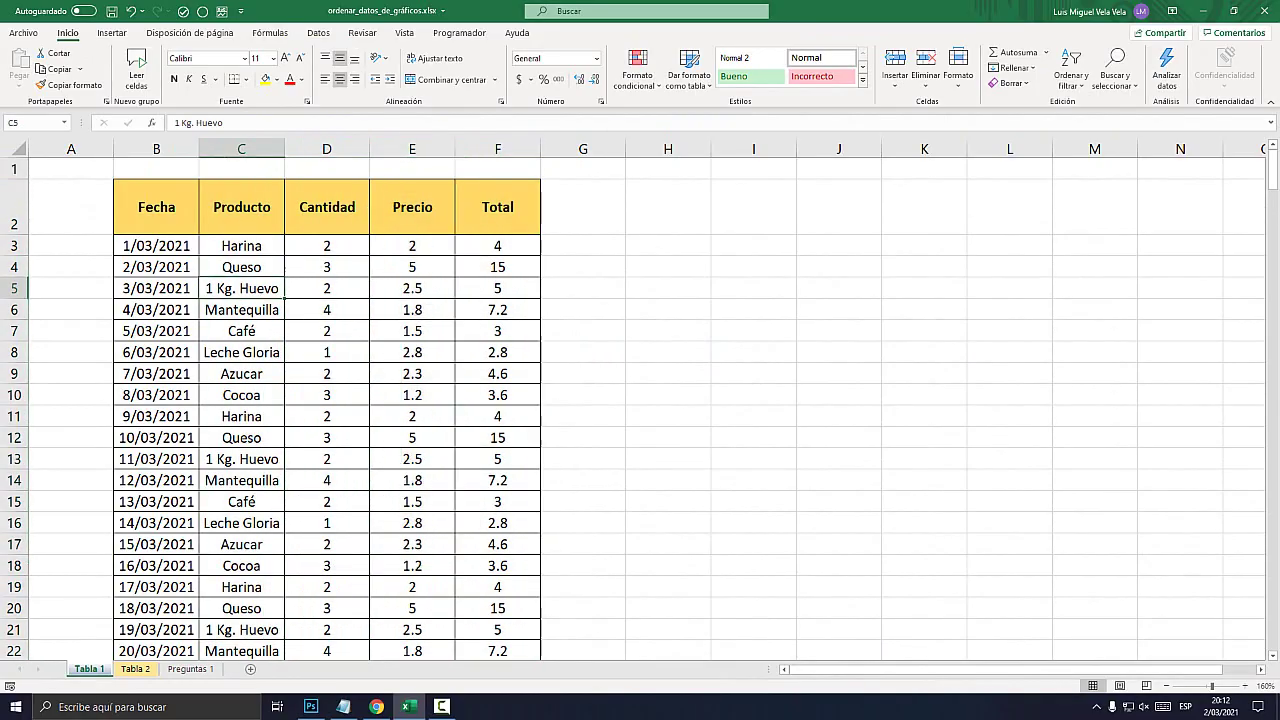
Fill Harina cell C3 and the repeated Harina entry further down with yellow
{"action": "left_click", "coordinate": [241, 245]}
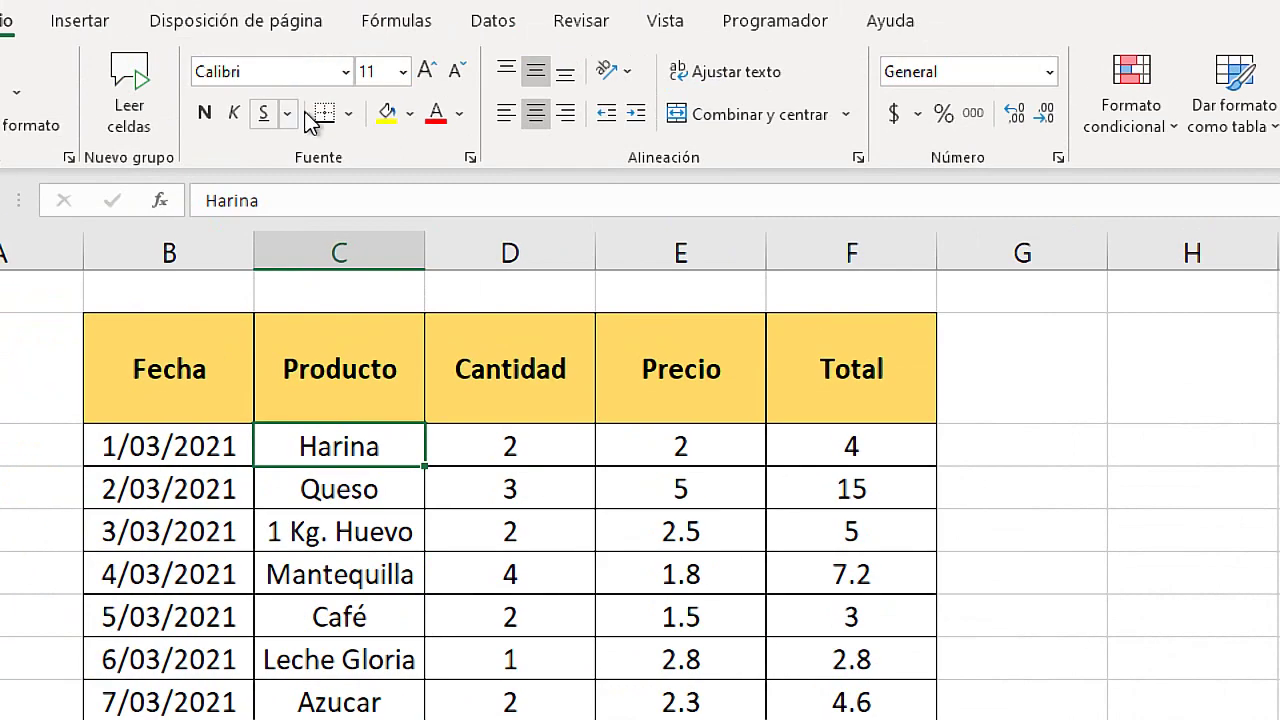
{"action": "left_click", "coordinate": [386, 114]}
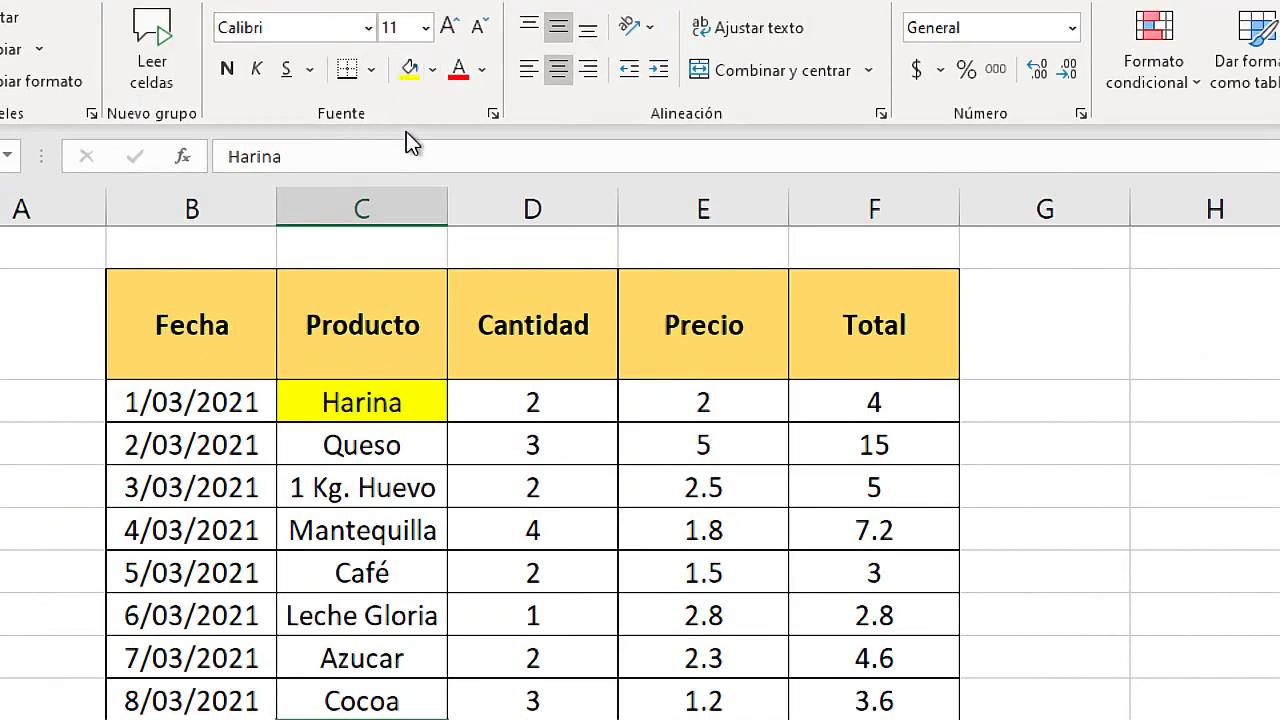
{"action": "left_click", "coordinate": [243, 260]}
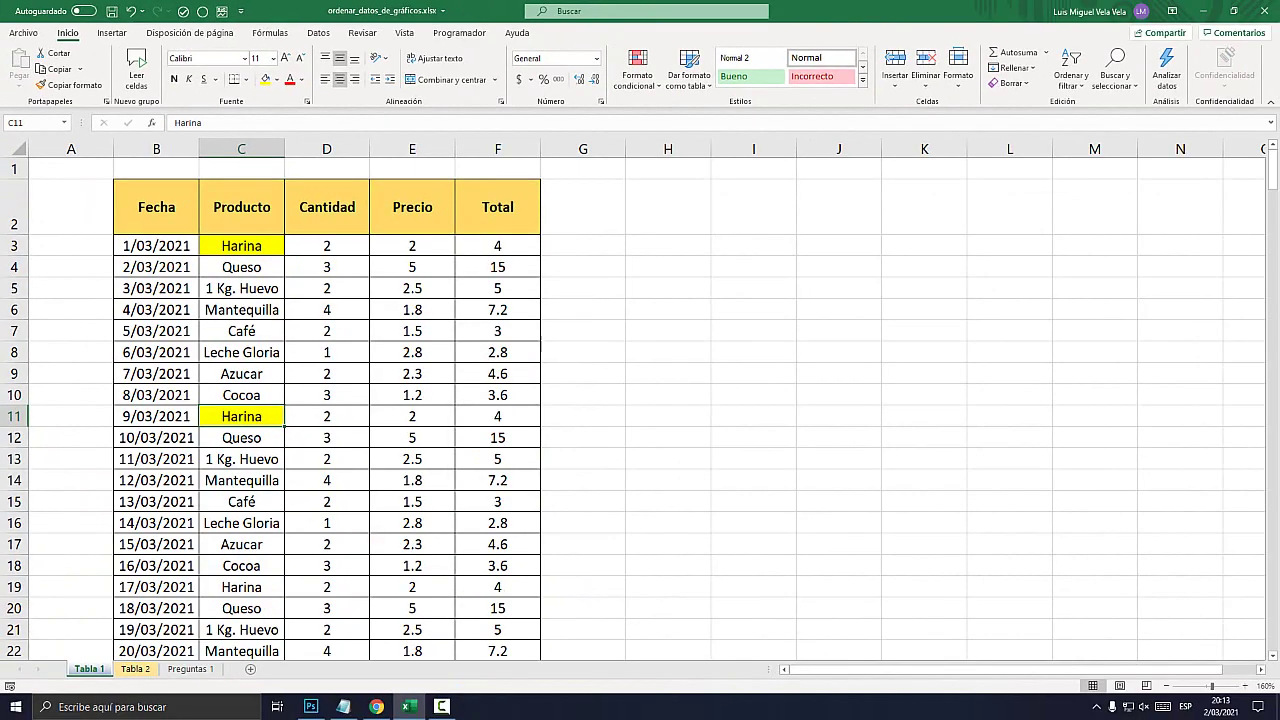
{"action": "scroll", "coordinate": [640, 400], "scroll_direction": "down", "scroll_amount": 2}
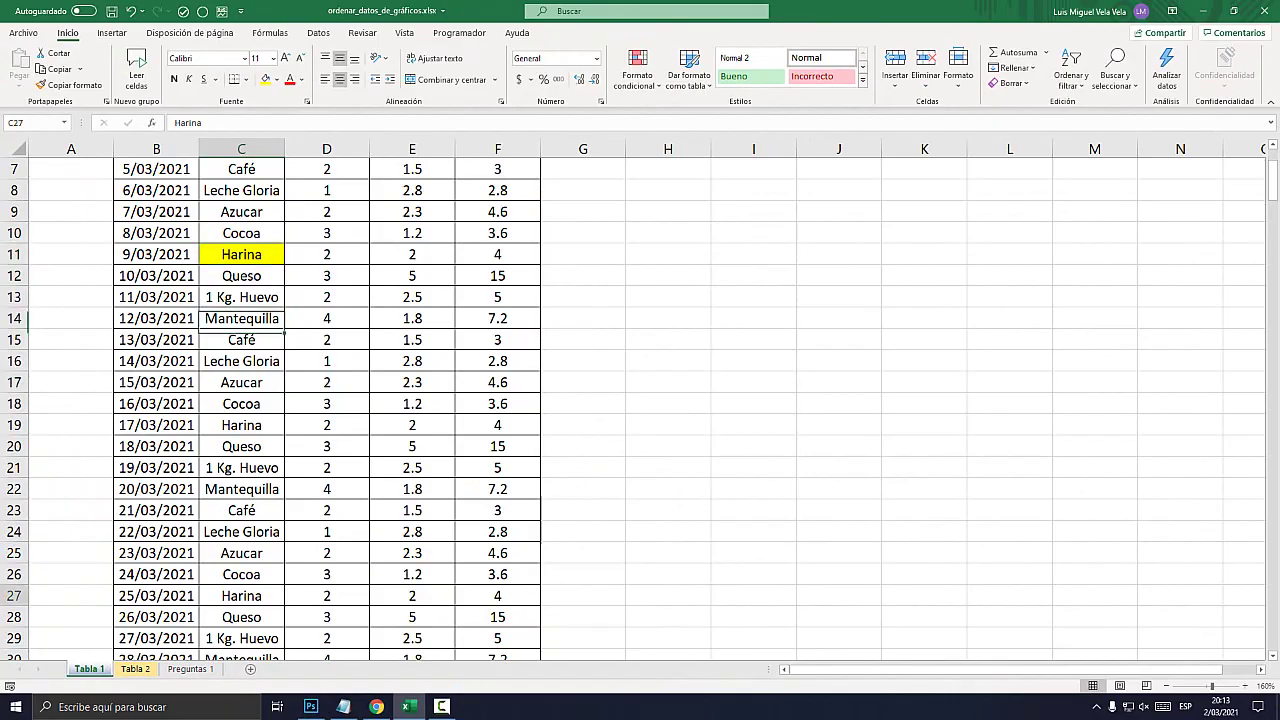
{"action": "left_click", "coordinate": [241, 595]}
{"action": "left_click", "coordinate": [266, 79]}
Select the Cantidad and Precio values and the Total cell F3 of the first rows
{"action": "scroll", "coordinate": [640, 400], "scroll_direction": "down", "scroll_amount": 4}
{"action": "scroll", "coordinate": [640, 400], "scroll_direction": "up", "scroll_amount": 6}
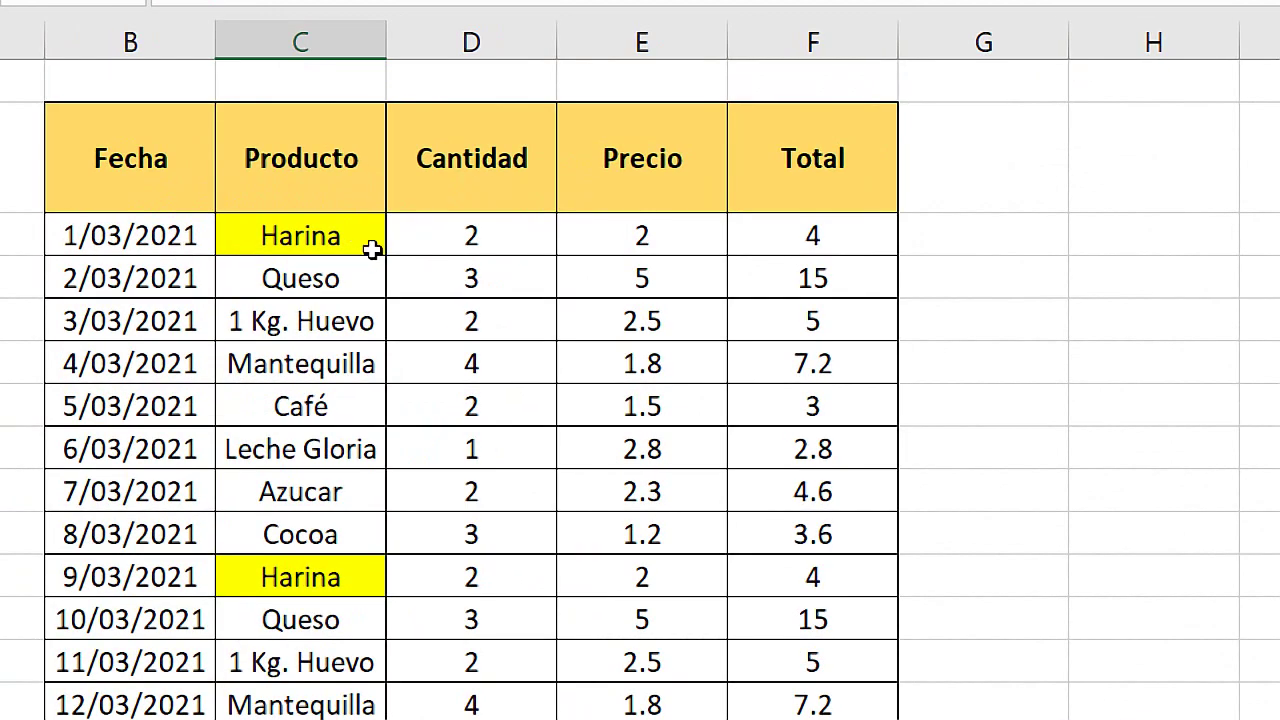
{"action": "left_click_drag", "start_coordinate": [334, 249], "coordinate": [330, 309]}
{"action": "left_click_drag", "start_coordinate": [640, 236], "coordinate": [642, 320]}
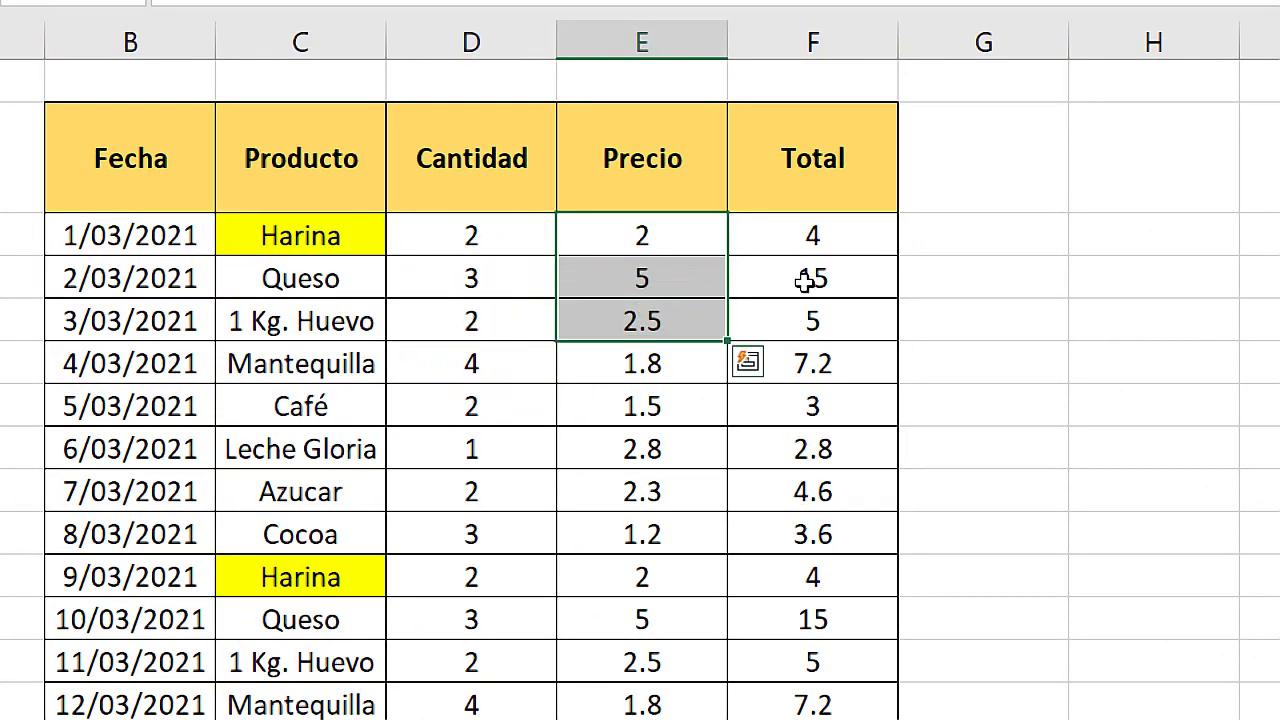
{"action": "left_click", "coordinate": [830, 245]}
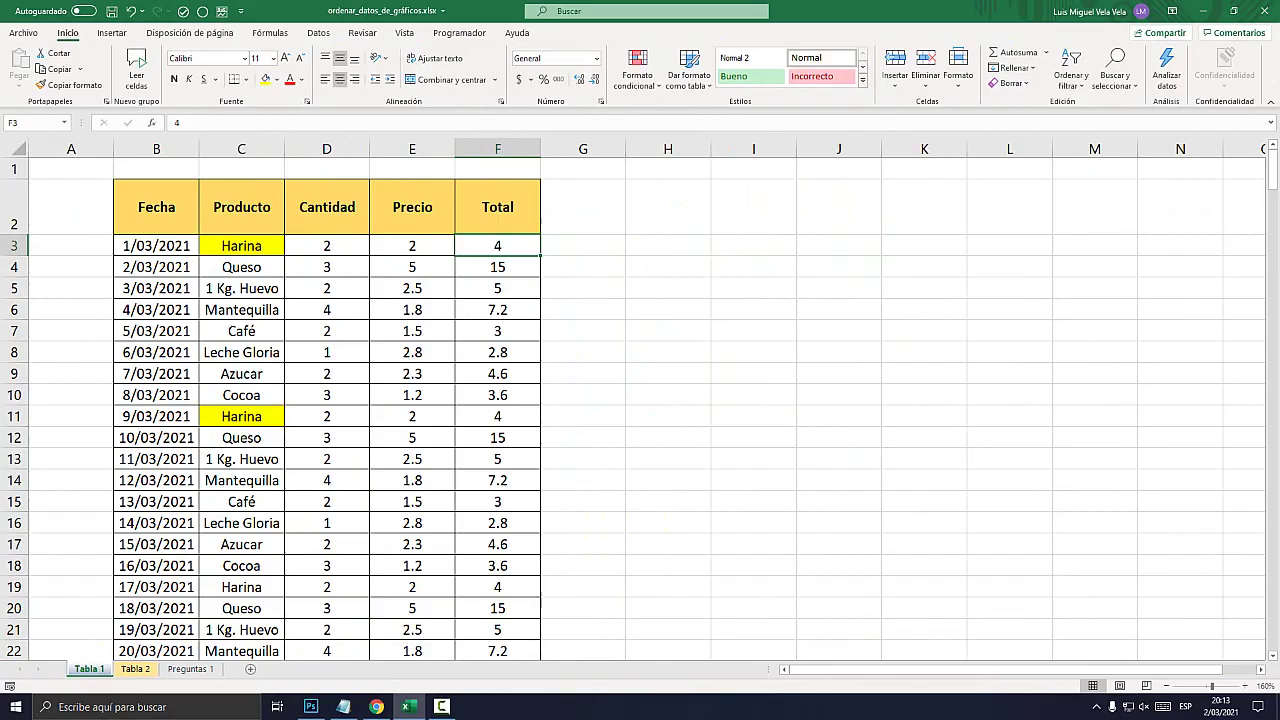
Reselect the sales table down to row 16, then switch to the teclado.png keyboard image in Photoshop
{"action": "scroll", "coordinate": [640, 405], "scroll_direction": "down", "scroll_amount": 7}
{"action": "scroll", "coordinate": [640, 405], "scroll_direction": "up", "scroll_amount": 7}
{"action": "left_click", "coordinate": [327, 373]}
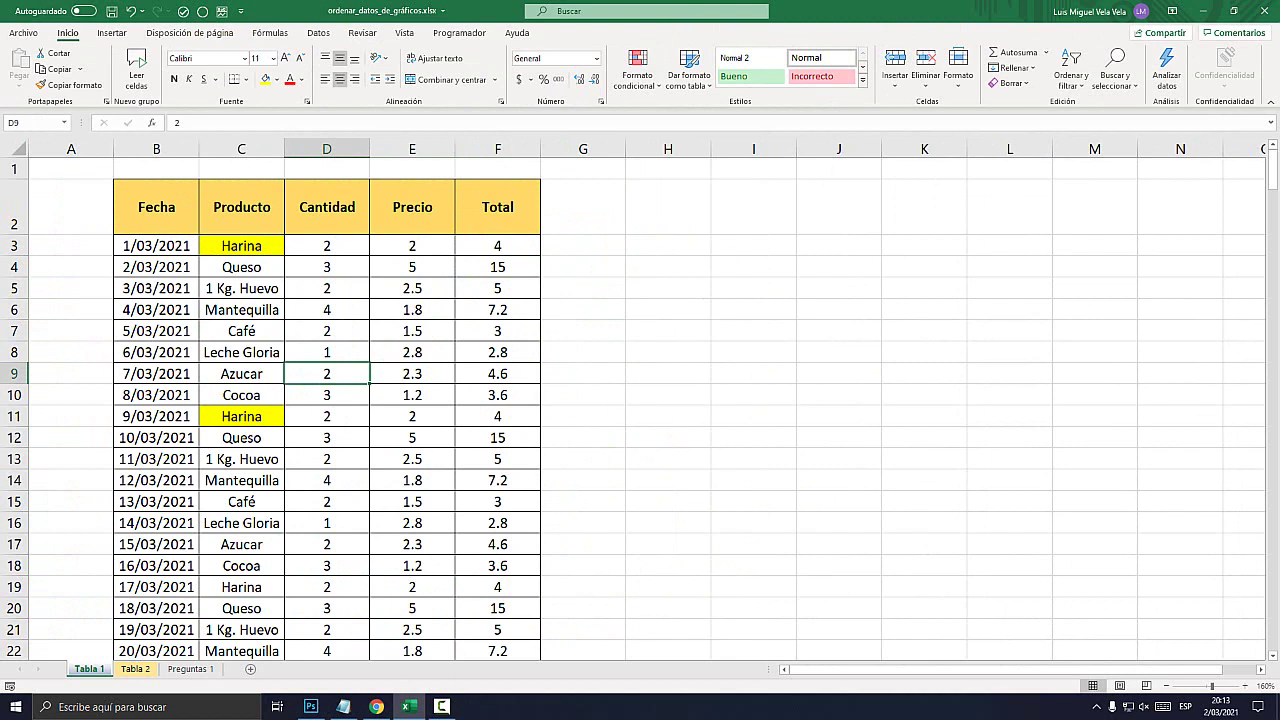
{"action": "left_click_drag", "start_coordinate": [156, 207], "coordinate": [497, 608]}
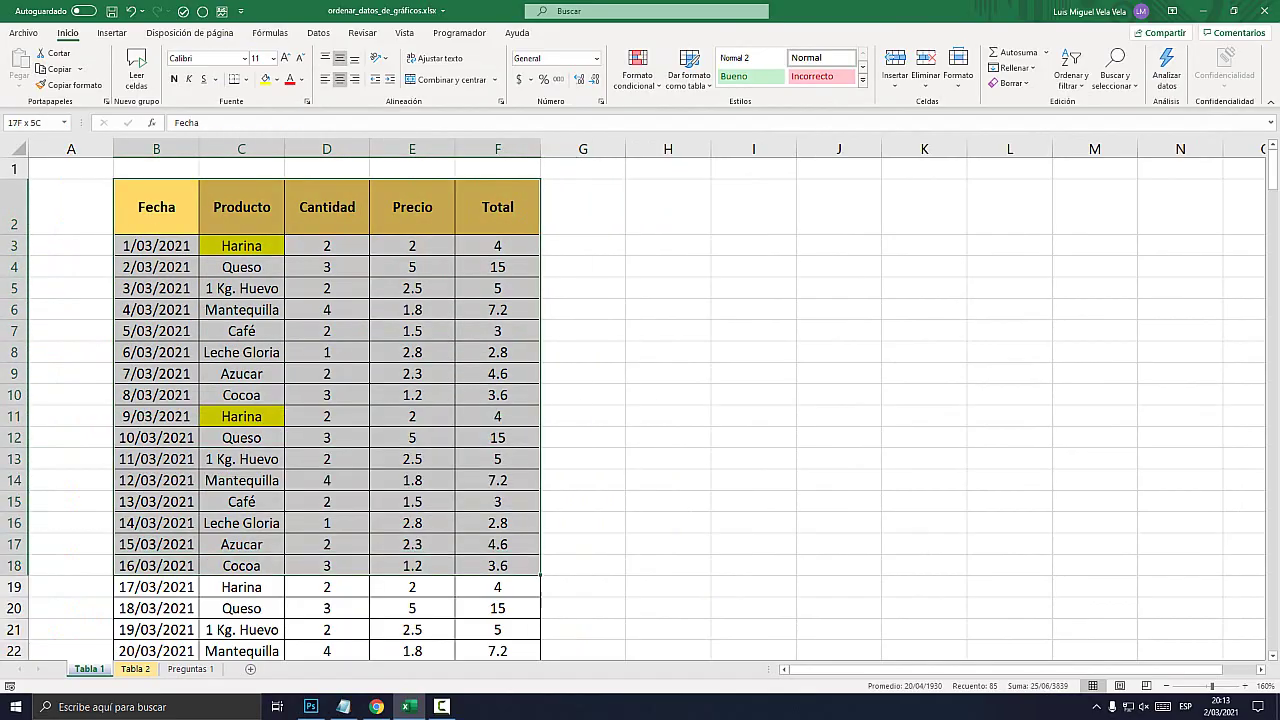
{"action": "left_click_drag", "start_coordinate": [156, 207], "coordinate": [497, 523]}
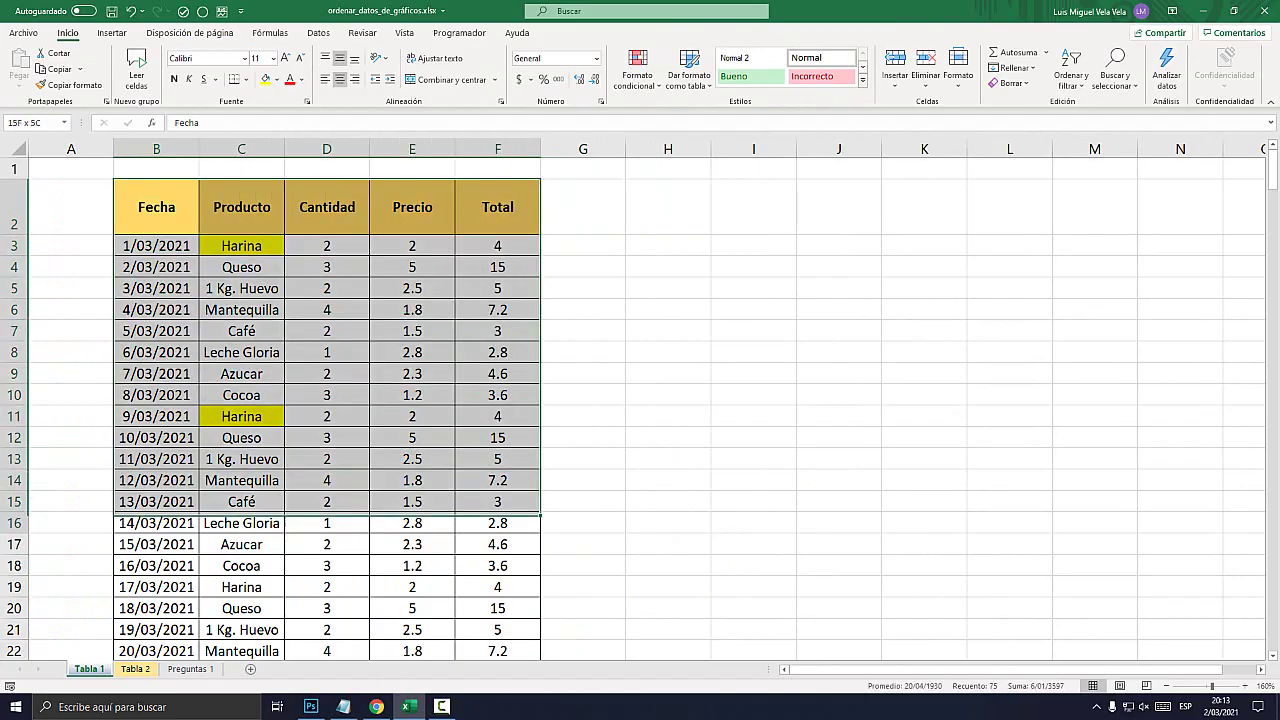
{"action": "left_click", "coordinate": [311, 707]}
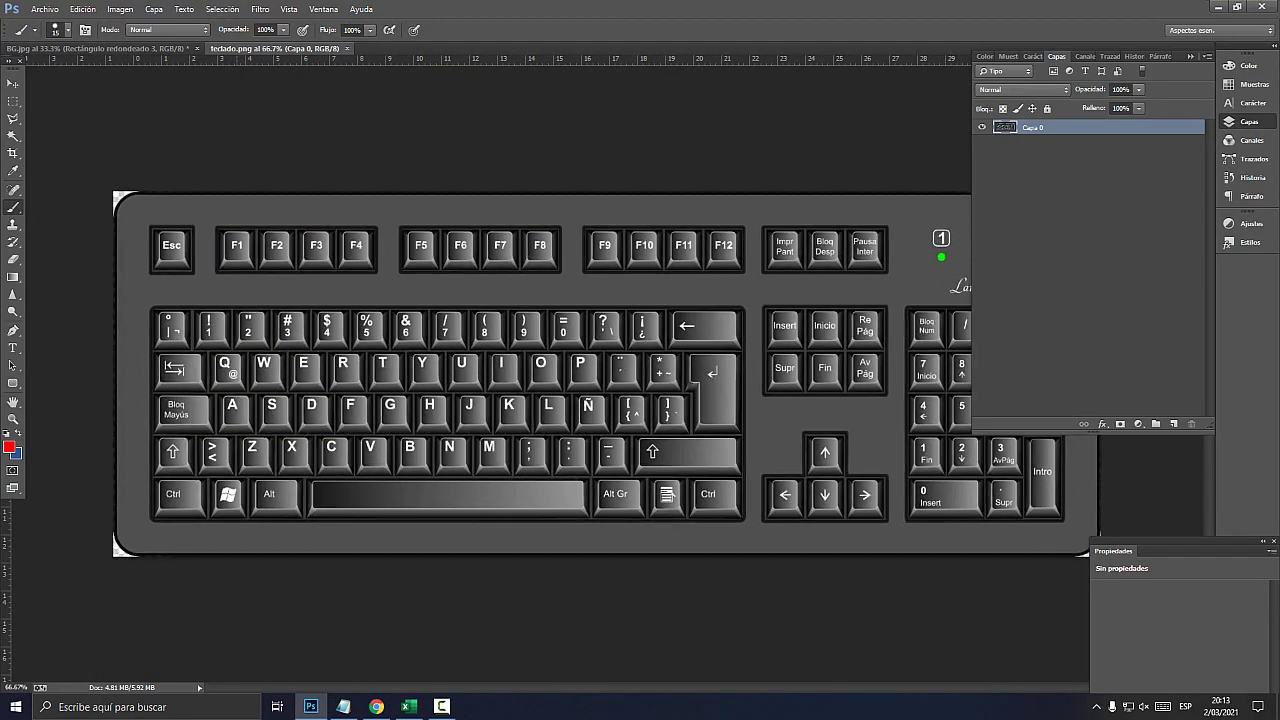
At 100% zoom, circle the Ctrl and E keys in red, then go back to Excel
{"action": "key", "text": "ctrl+plus"}
{"action": "scroll", "coordinate": [640, 380], "scroll_direction": "left", "scroll_amount": 3}
{"action": "mouse_move", "coordinate": [264, 530]}
{"action": "left_mouse_down"}
{"action": "mouse_move", "coordinate": [192, 556]}
{"action": "mouse_move", "coordinate": [258, 568]}
{"action": "mouse_move", "coordinate": [262, 528]}
{"action": "left_mouse_up"}
{"action": "mouse_move", "coordinate": [444, 358]}
{"action": "left_mouse_down"}
{"action": "mouse_move", "coordinate": [362, 385]}
{"action": "mouse_move", "coordinate": [440, 368]}
{"action": "left_mouse_up"}
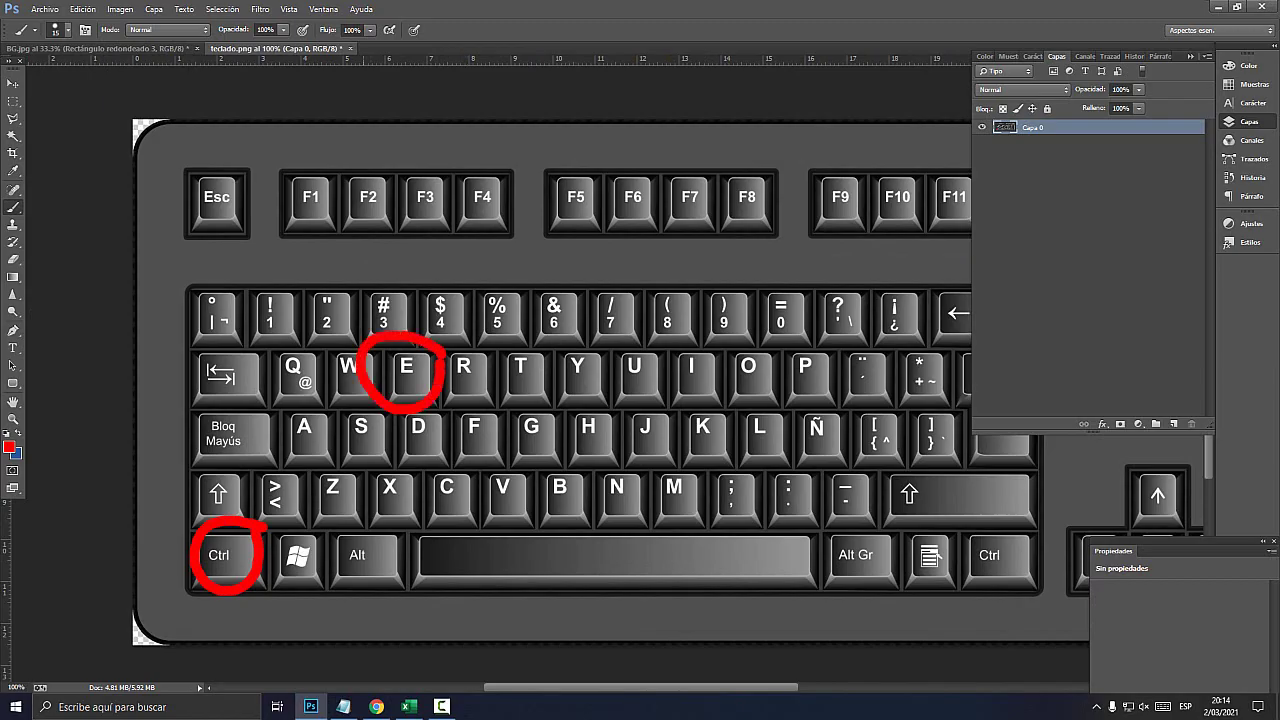
{"action": "left_click", "coordinate": [408, 706]}
Select the entire Fecha–Total sales table with Ctrl+E from cell C9 and go to Insertar
{"action": "left_click", "coordinate": [241, 373]}
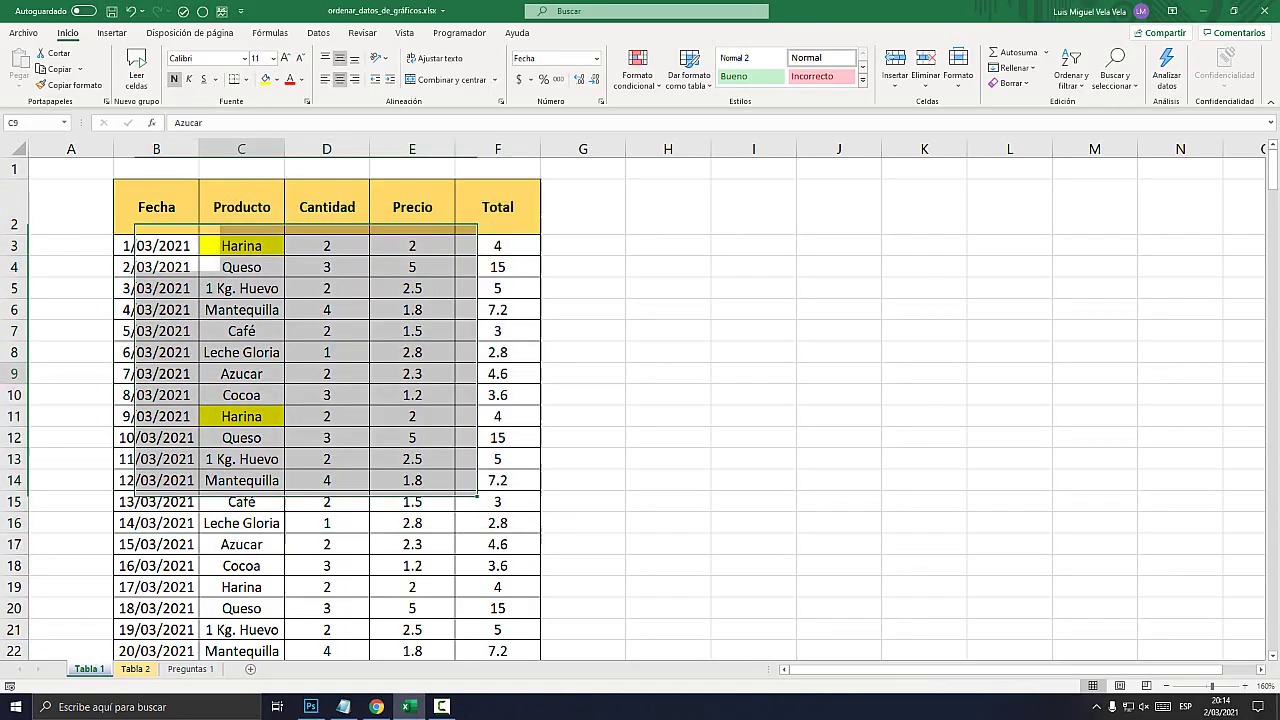
{"action": "key", "text": "ctrl+e"}
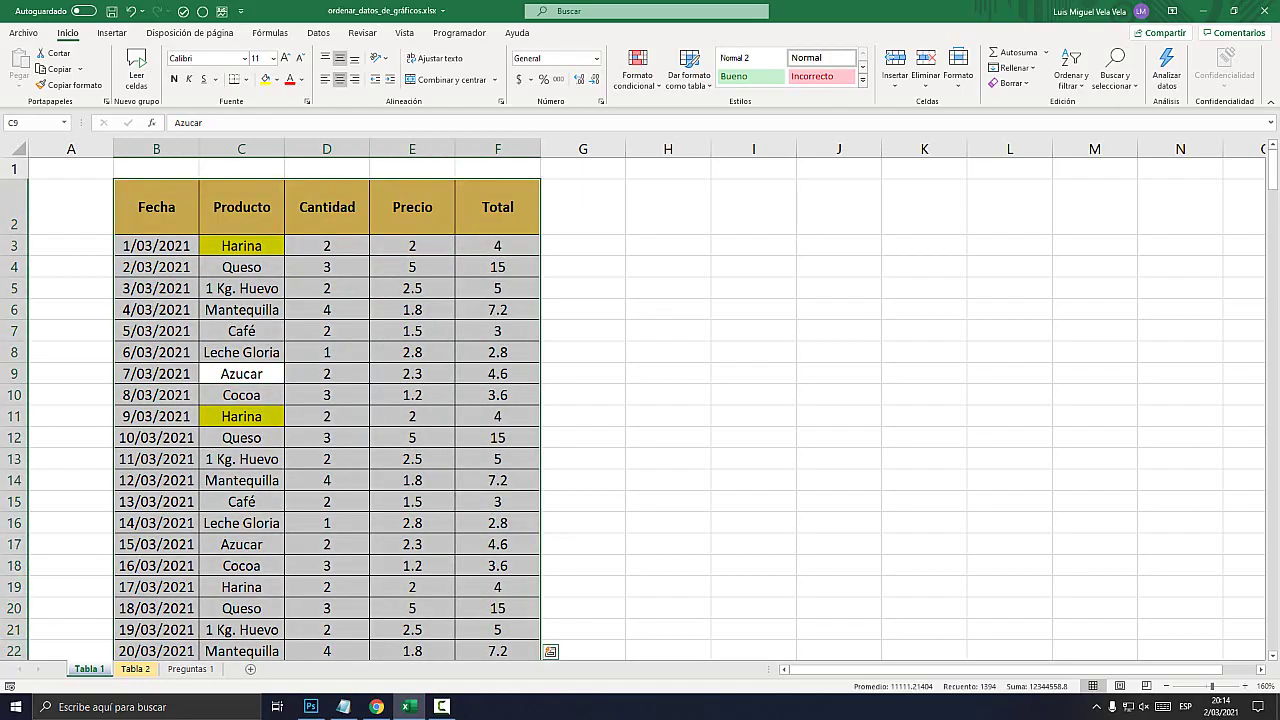
{"action": "scroll", "coordinate": [640, 405], "scroll_direction": "down", "scroll_amount": 8}
{"action": "scroll", "coordinate": [640, 405], "scroll_direction": "down", "scroll_amount": 13}
{"action": "scroll", "coordinate": [640, 405], "scroll_direction": "down", "scroll_amount": 16}
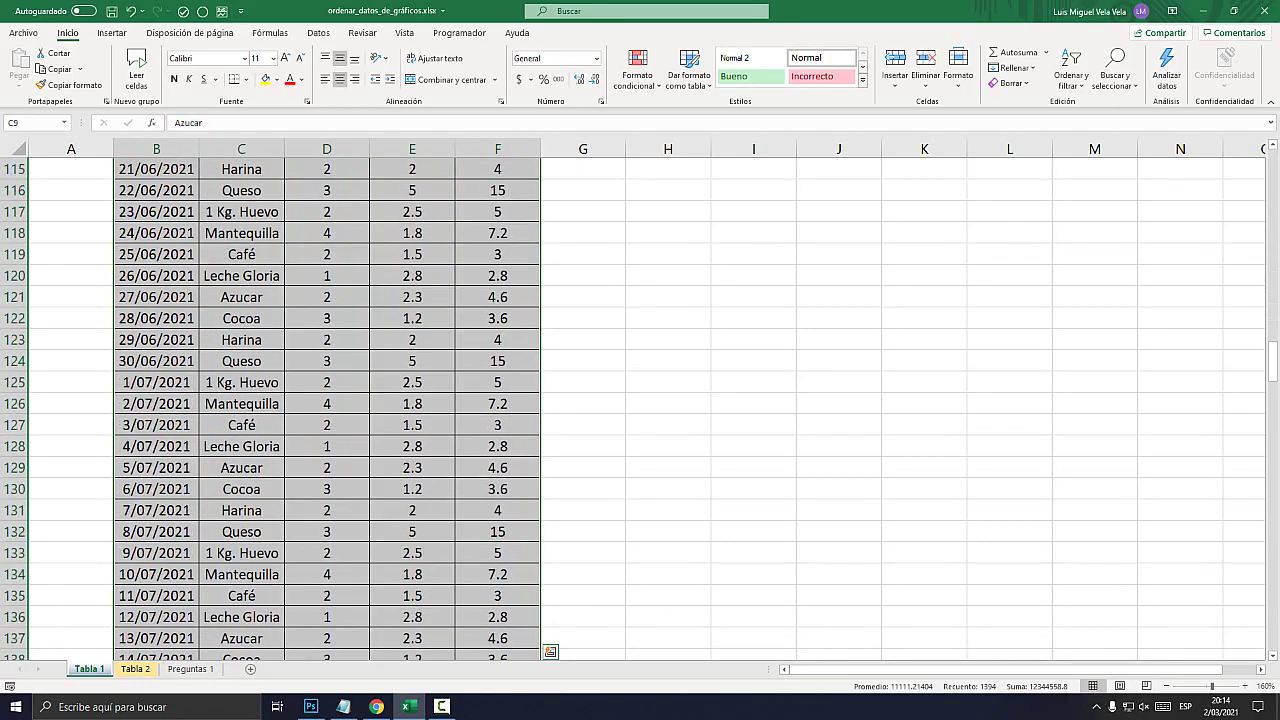
{"action": "scroll", "coordinate": [640, 405], "scroll_direction": "down", "scroll_amount": 5}
{"action": "scroll", "coordinate": [640, 405], "scroll_direction": "down", "scroll_amount": 14}
{"action": "scroll", "coordinate": [640, 405], "scroll_direction": "up", "scroll_amount": 13}
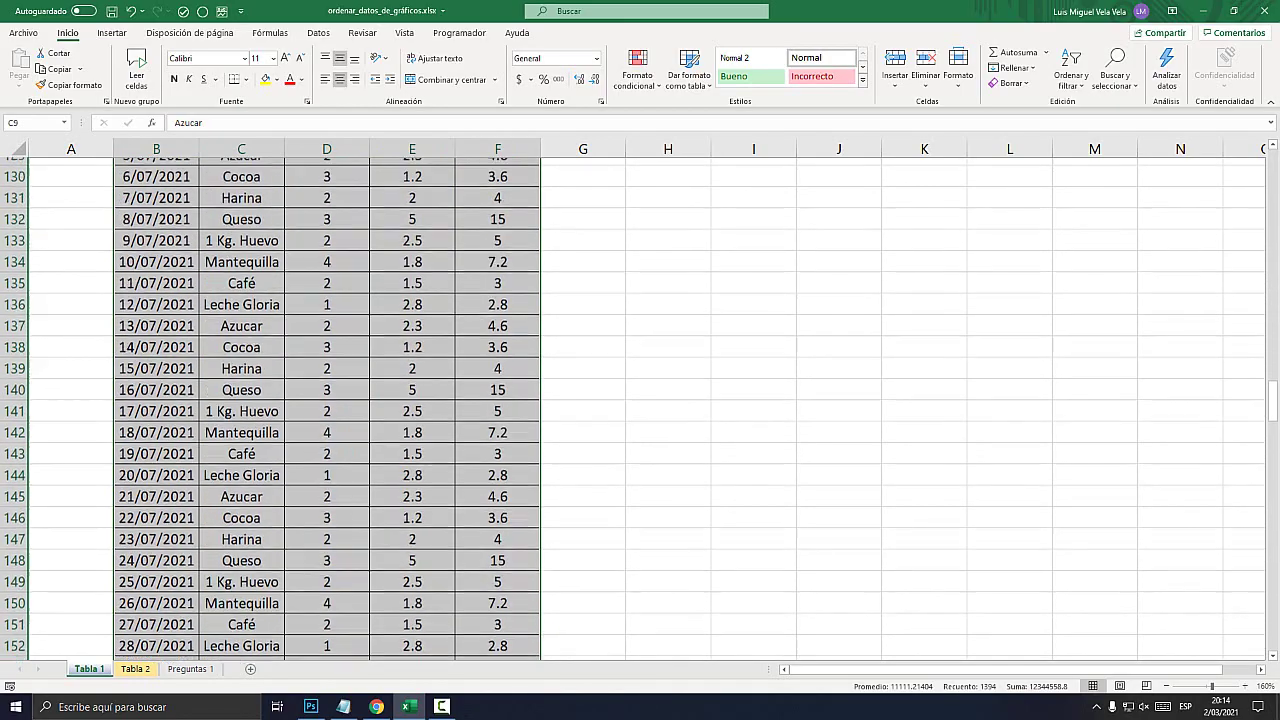
{"action": "scroll", "coordinate": [640, 405], "scroll_direction": "up", "scroll_amount": 19}
{"action": "scroll", "coordinate": [640, 405], "scroll_direction": "up", "scroll_amount": 11}
{"action": "scroll", "coordinate": [640, 405], "scroll_direction": "up", "scroll_amount": 11}
{"action": "scroll", "coordinate": [640, 405], "scroll_direction": "up", "scroll_amount": 2}
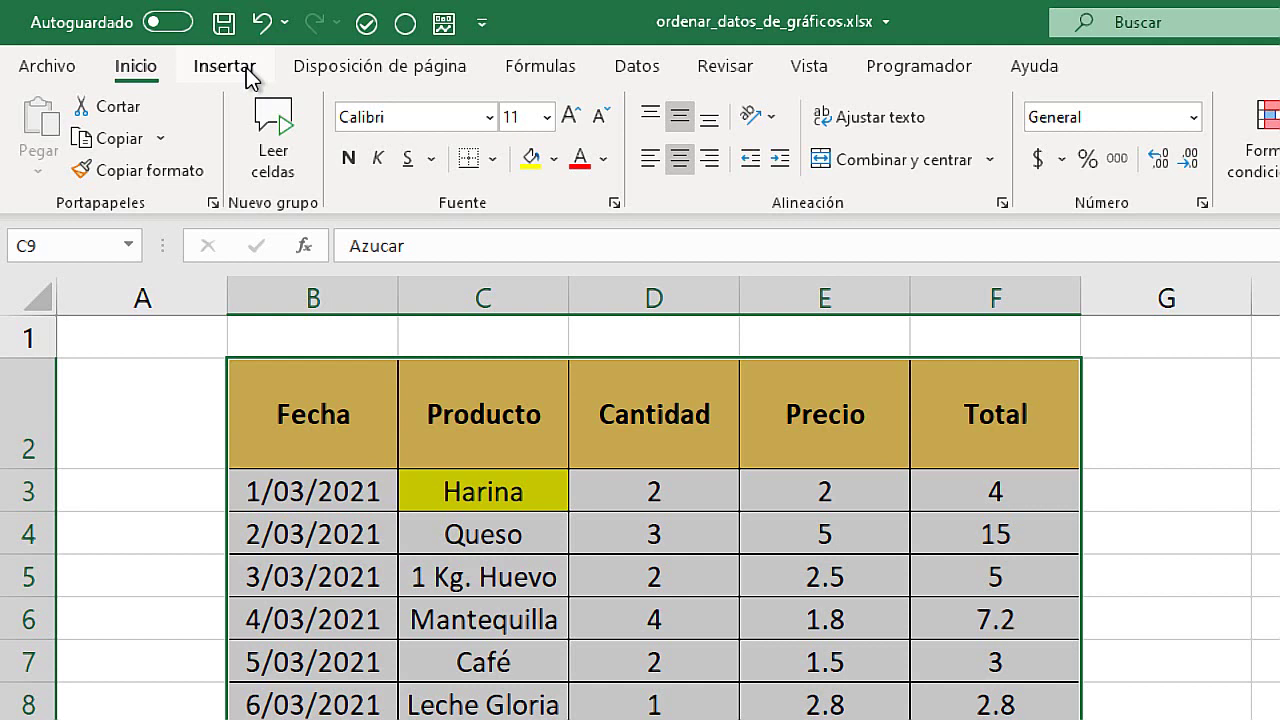
{"action": "left_click", "coordinate": [124, 34]}
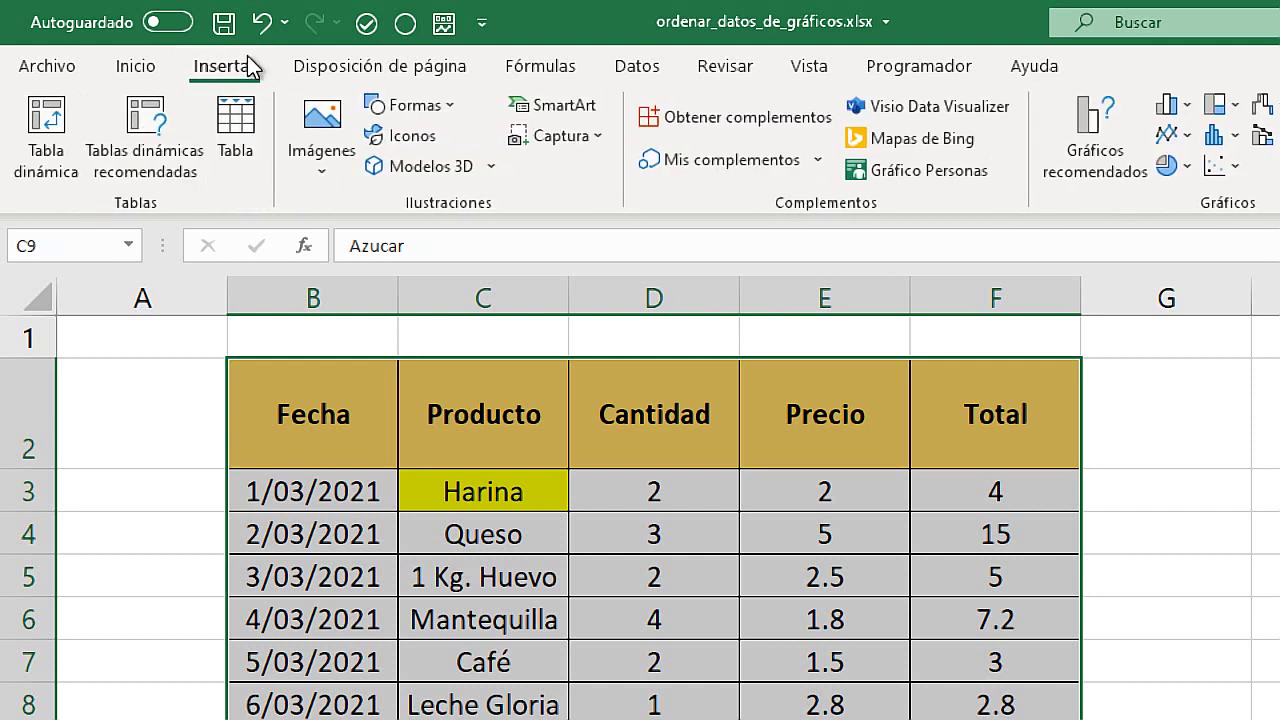
Start a pivot table from B2:F280, placed on the existing sheet at cell H3
{"action": "left_click", "coordinate": [42, 166]}
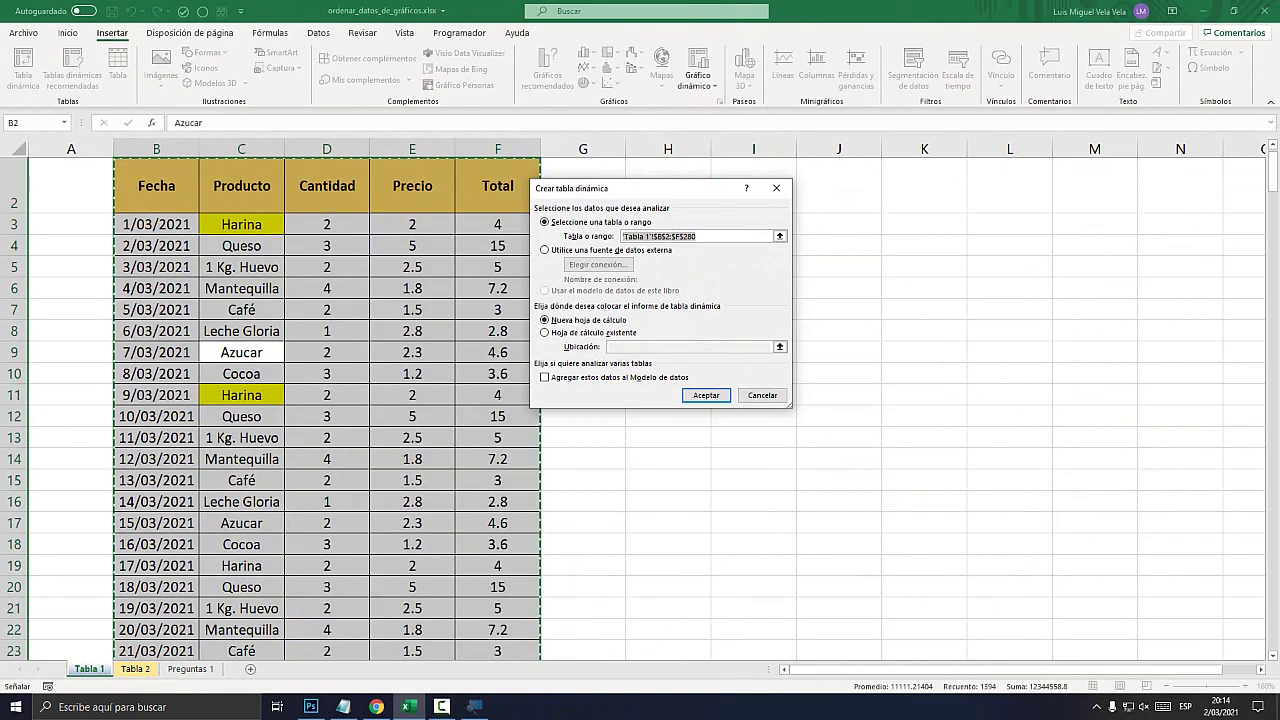
{"action": "mouse_move", "coordinate": [677, 196]}
{"action": "left_mouse_down"}
{"action": "mouse_move", "coordinate": [705, 217]}
{"action": "mouse_move", "coordinate": [571, 212]}
{"action": "left_mouse_up"}
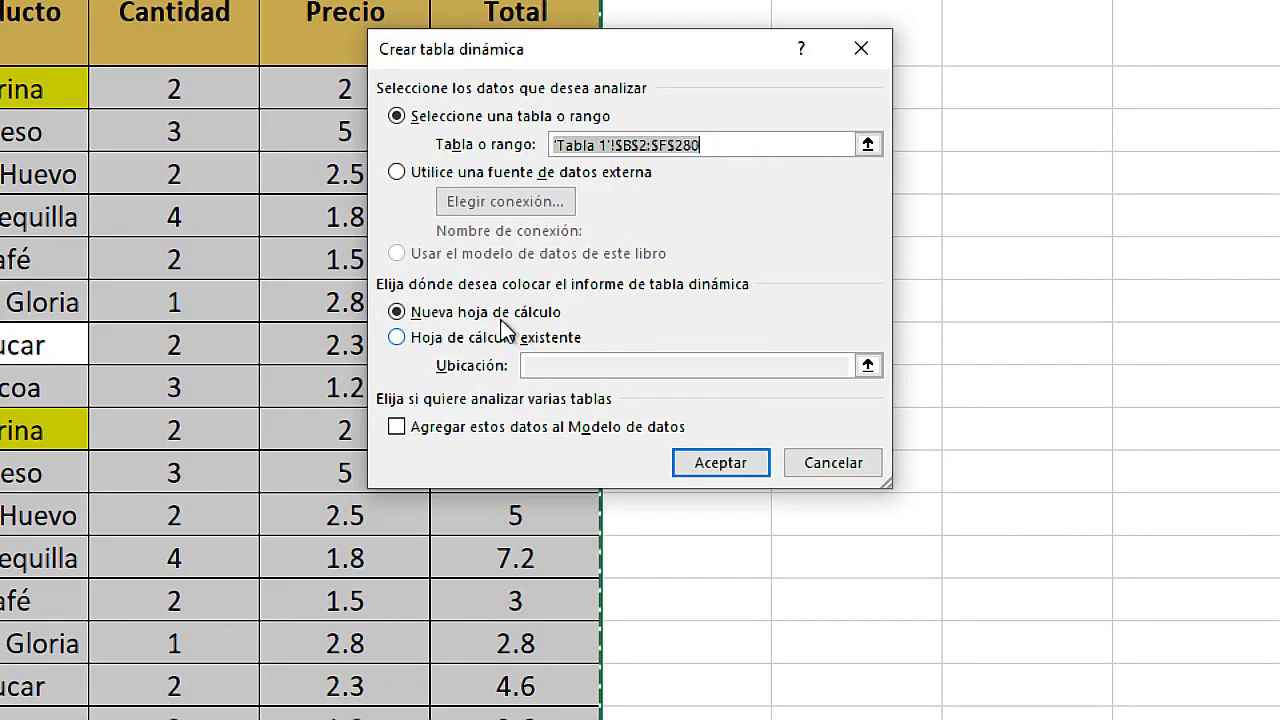
{"action": "left_click_drag", "start_coordinate": [666, 46], "coordinate": [343, 60]}
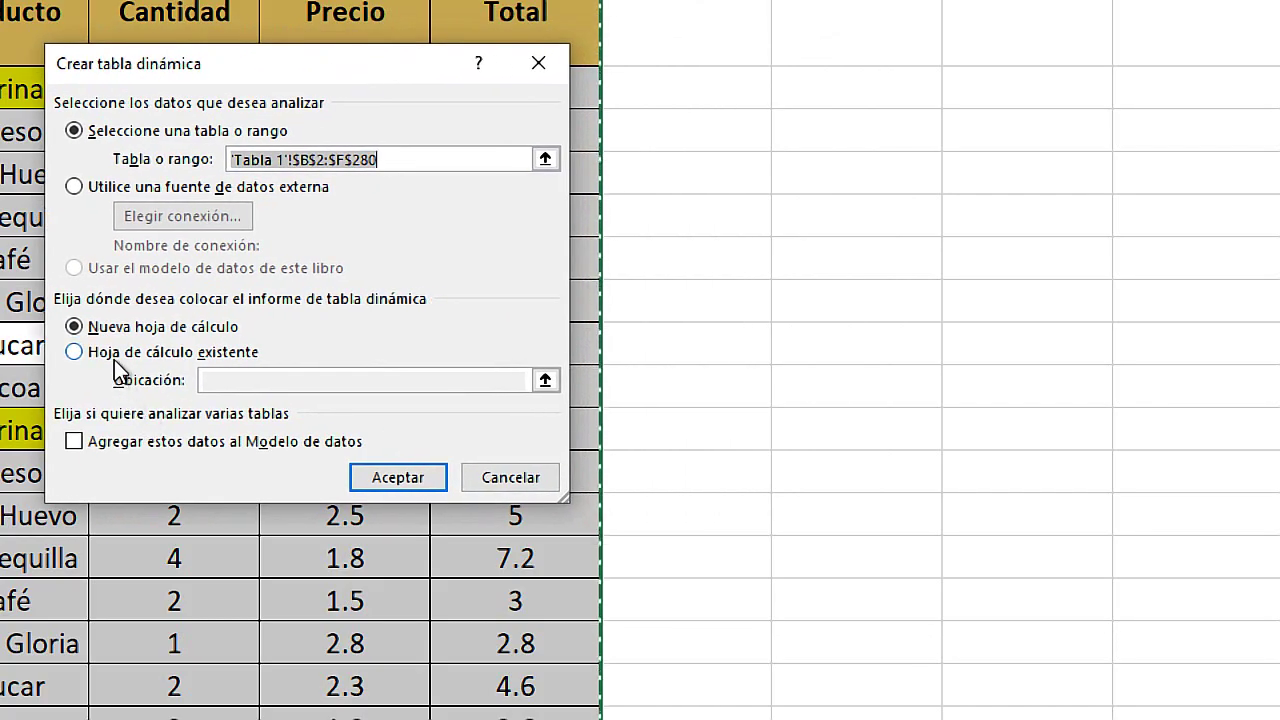
{"action": "left_click", "coordinate": [114, 360]}
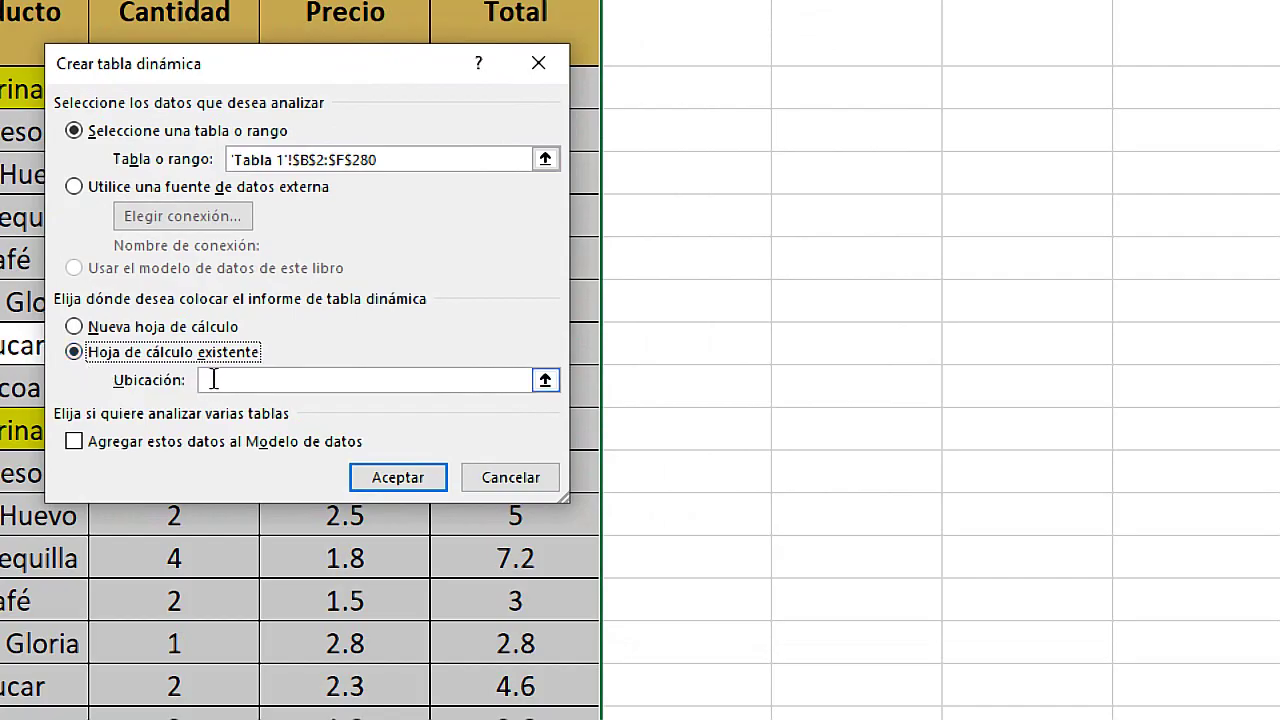
{"action": "left_click", "coordinate": [213, 379]}
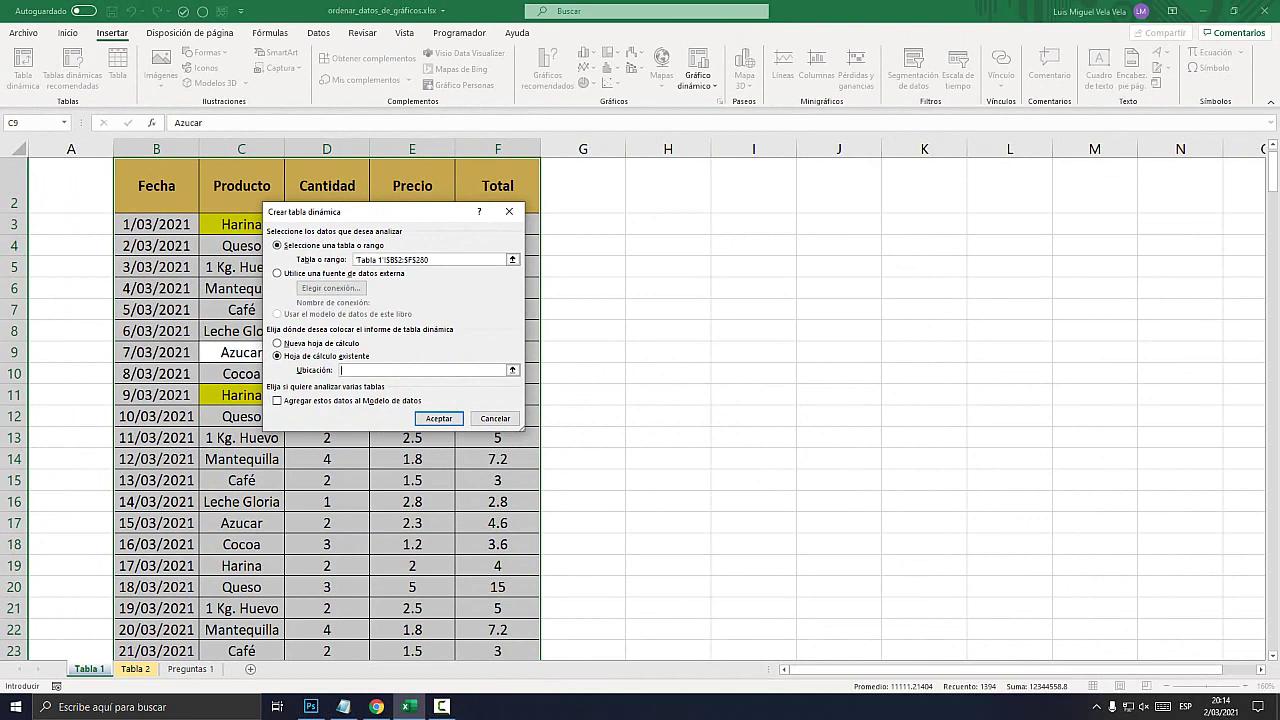
{"action": "left_click", "coordinate": [668, 224]}
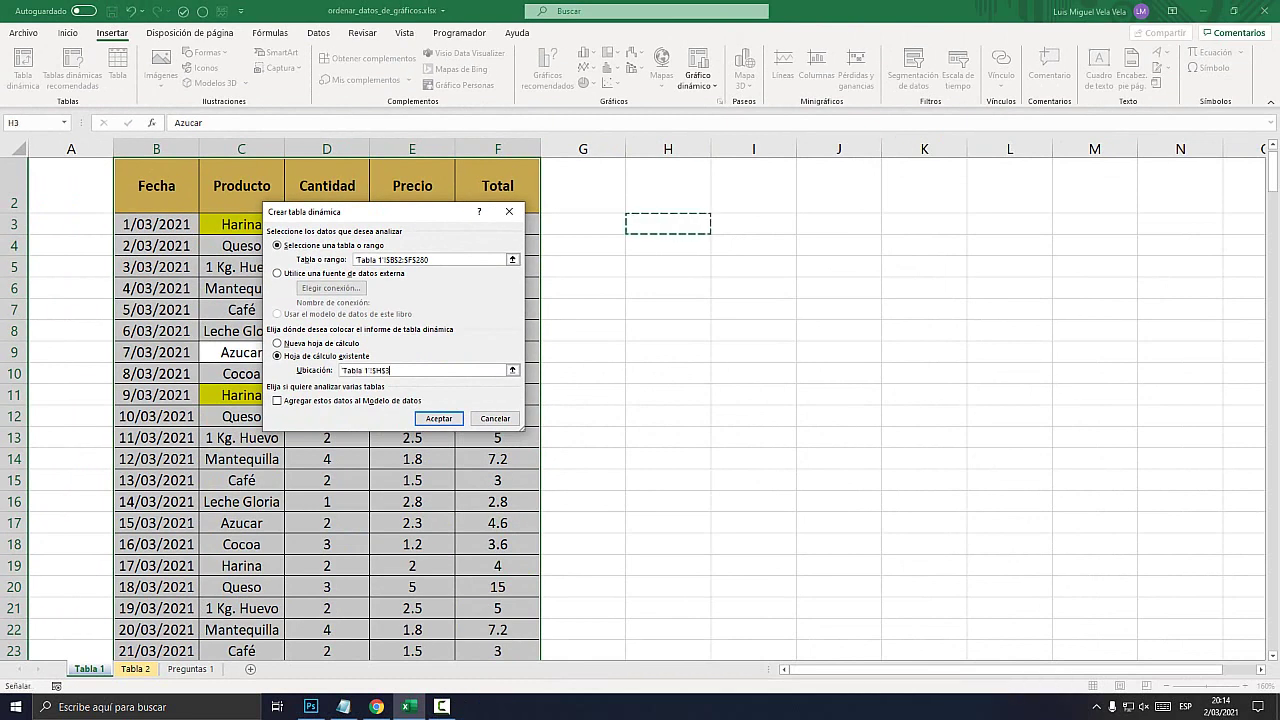
Create the pivot table at H3 with Producto in Filas and review the eight product labels
{"action": "key", "text": "Return"}
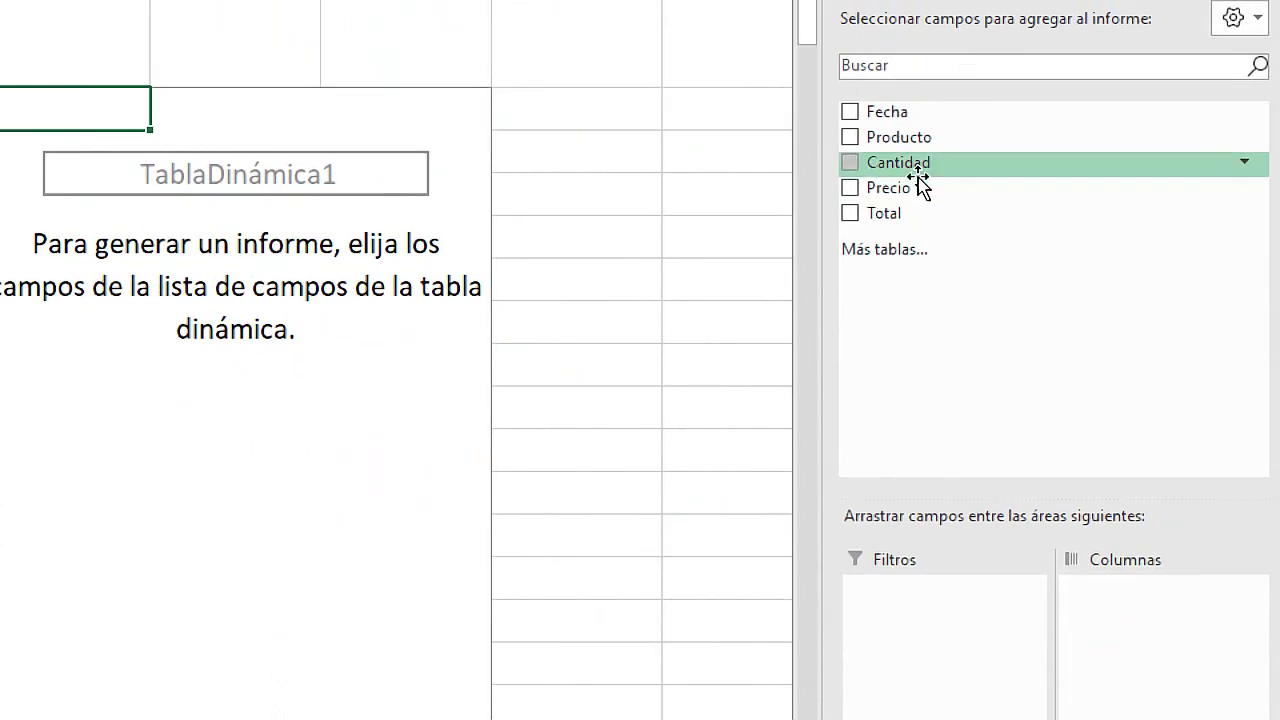
{"action": "left_click_drag", "start_coordinate": [905, 137], "coordinate": [968, 612]}
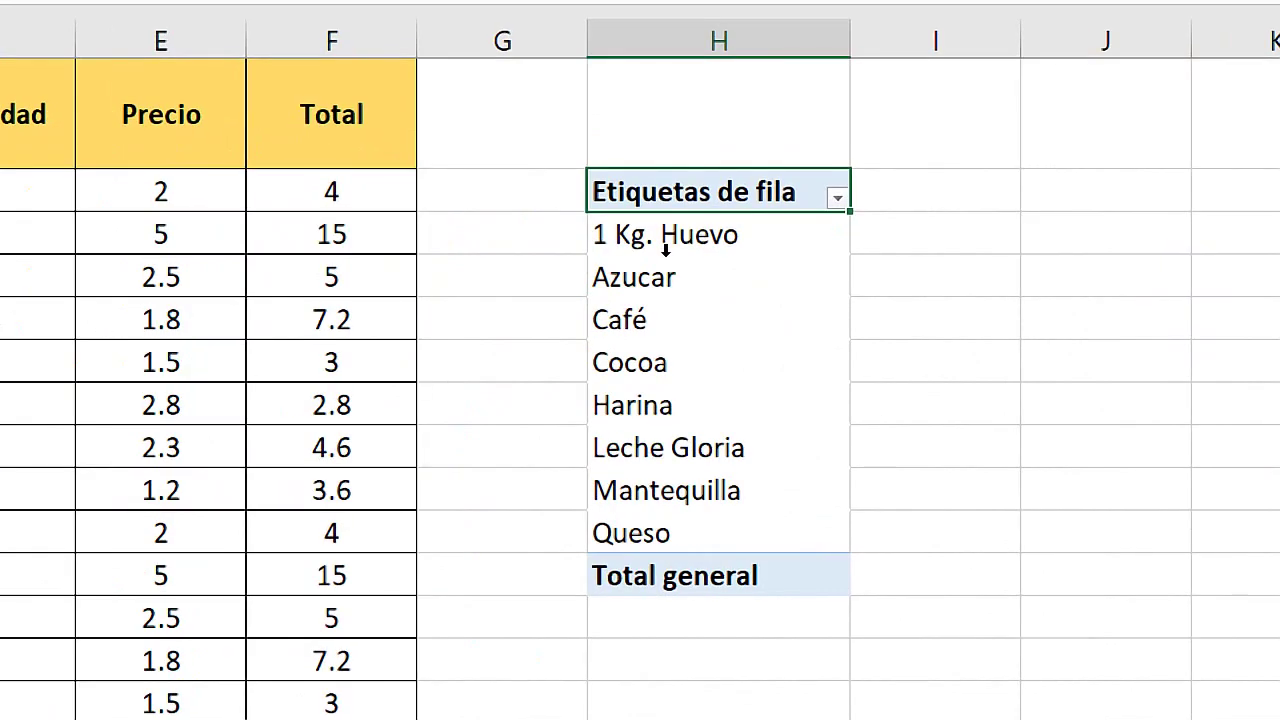
{"action": "left_click", "coordinate": [661, 246]}
{"action": "left_click", "coordinate": [655, 320]}
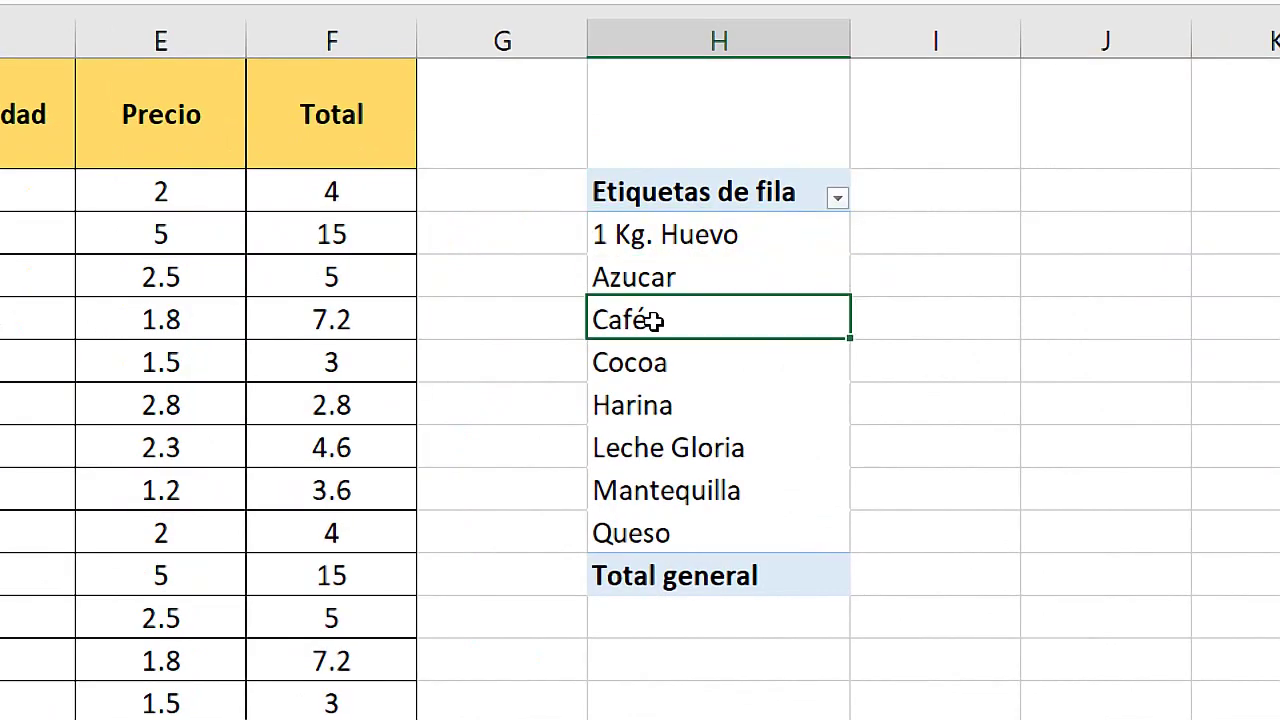
{"action": "left_click", "coordinate": [657, 370]}
{"action": "left_click", "coordinate": [655, 405]}
{"action": "left_click", "coordinate": [653, 448]}
{"action": "left_click", "coordinate": [658, 490]}
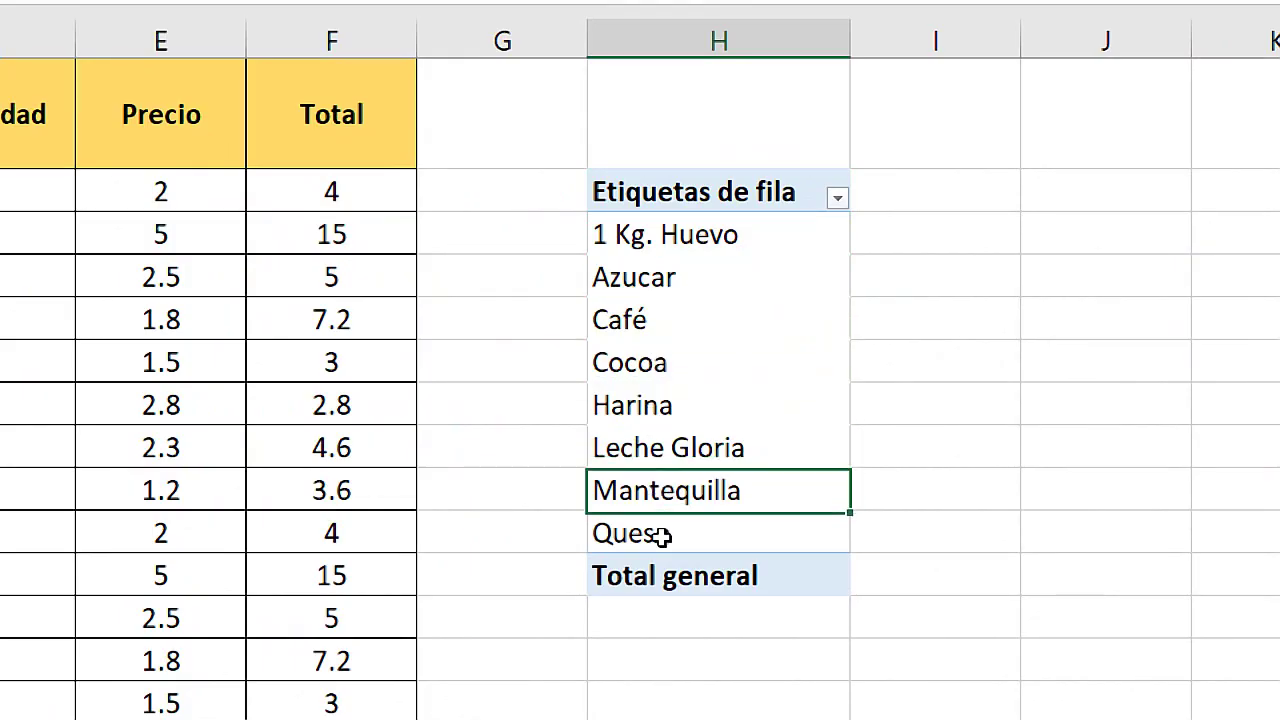
{"action": "left_click", "coordinate": [662, 532]}
{"action": "left_click", "coordinate": [661, 246]}
{"action": "left_click", "coordinate": [660, 280]}
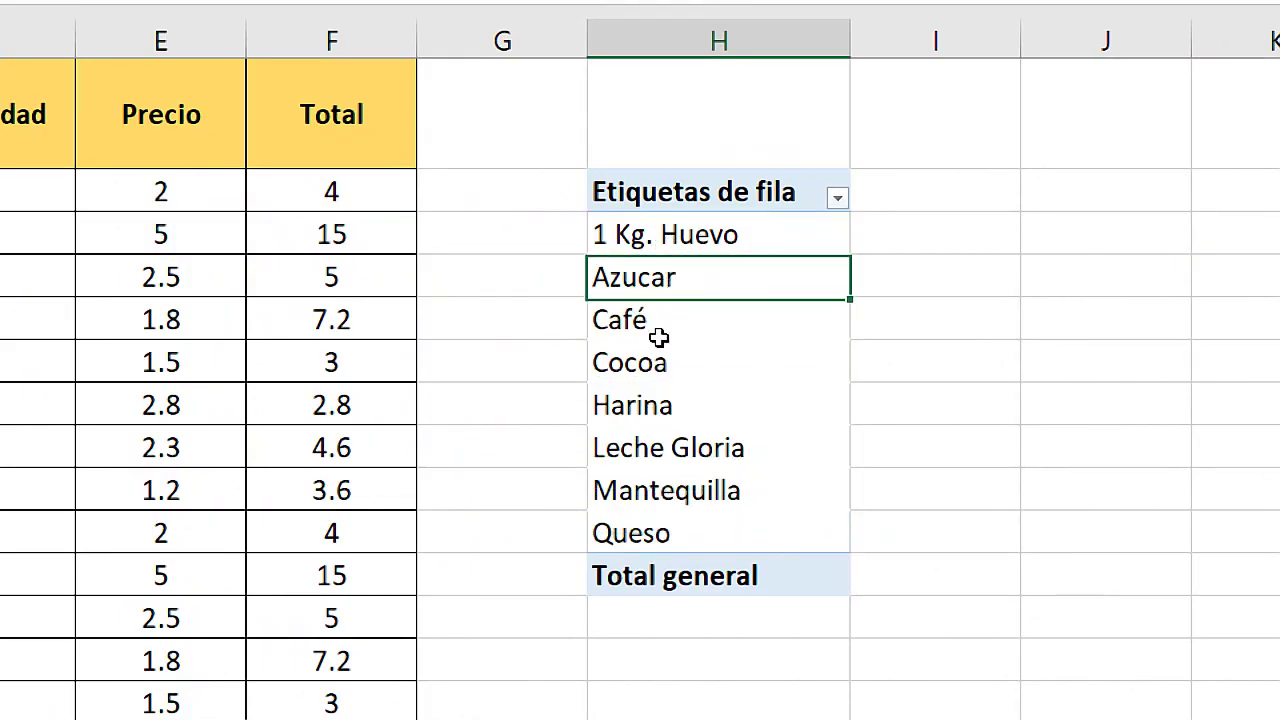
{"action": "left_click", "coordinate": [660, 330]}
Add Total to the pivot values, producing a Suma de Total column for each product
{"action": "left_click_drag", "start_coordinate": [241, 224], "coordinate": [241, 587]}
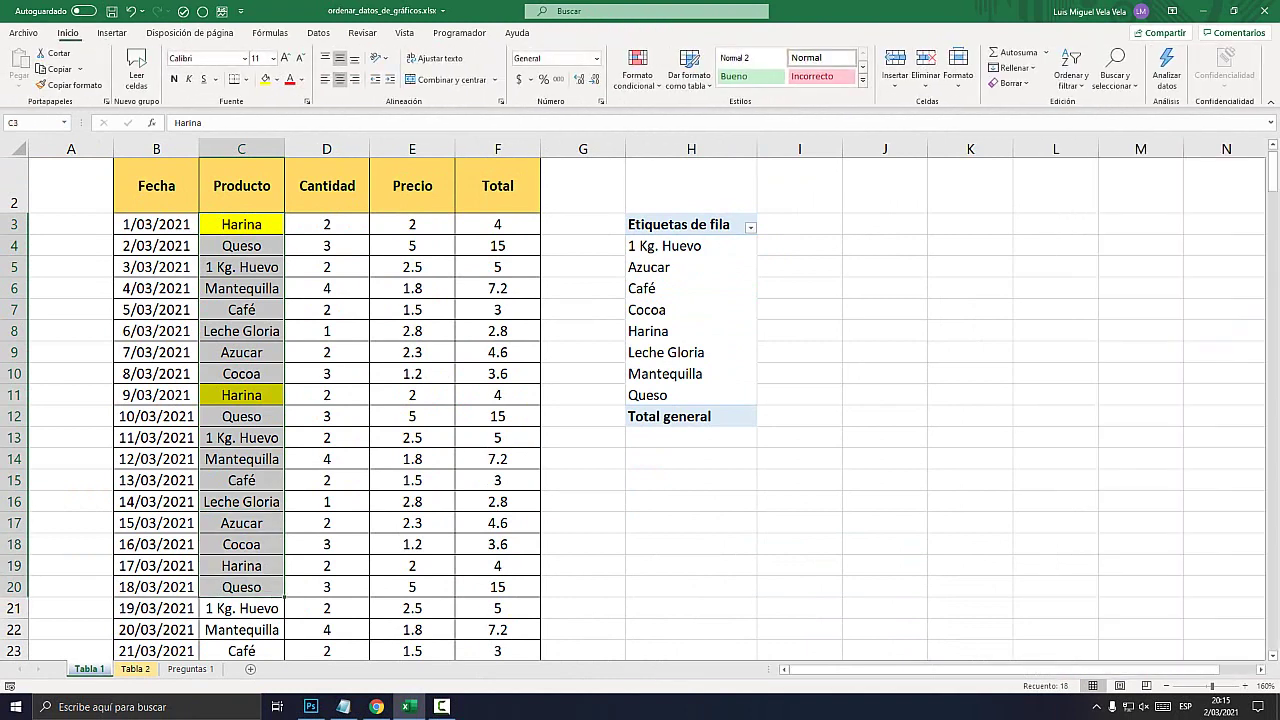
{"action": "left_click_drag", "start_coordinate": [660, 245], "coordinate": [660, 395]}
{"action": "left_click", "coordinate": [690, 309]}
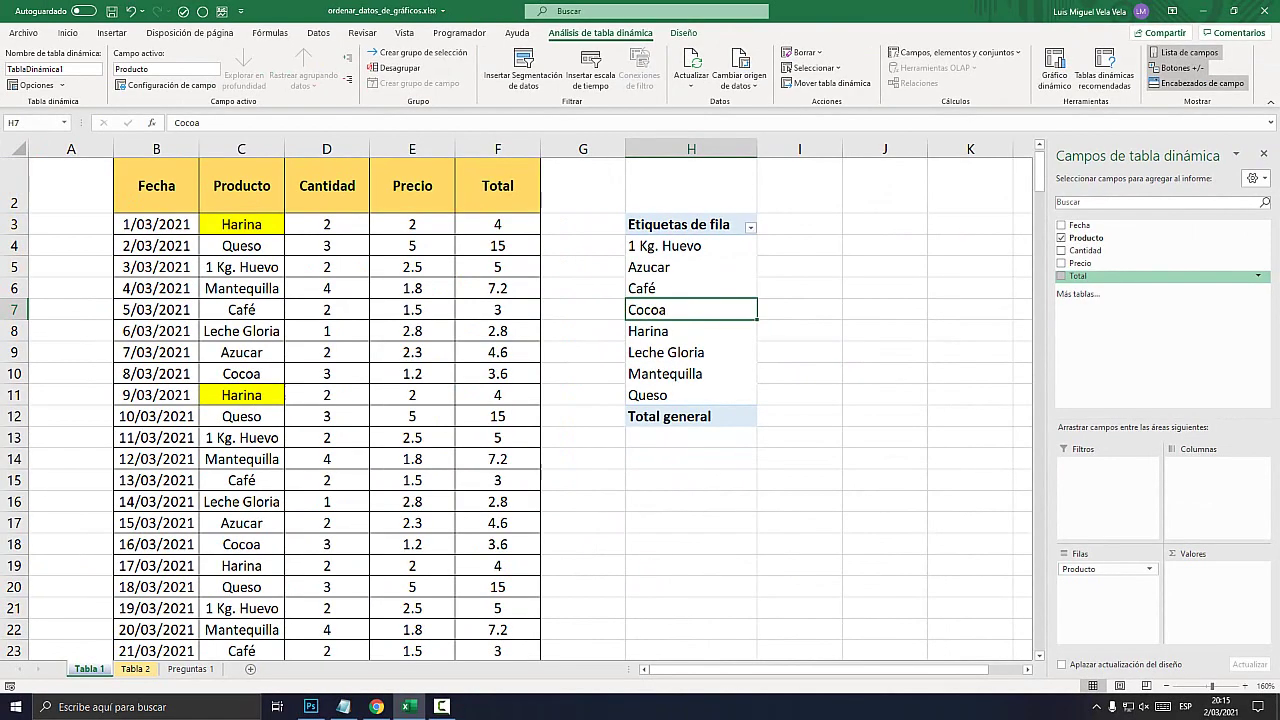
{"action": "left_click", "coordinate": [1061, 275]}
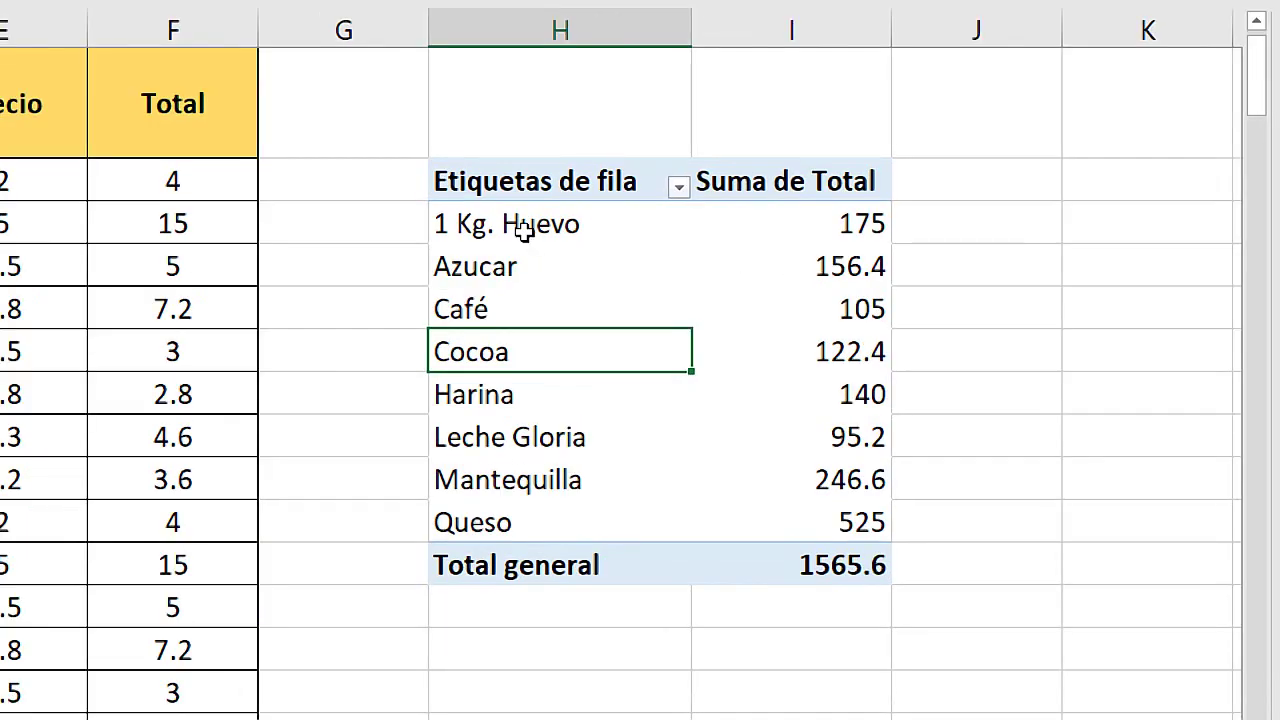
Hide the pivot field list and check Cocoa's total of 122.4
{"action": "left_click_drag", "start_coordinate": [665, 248], "coordinate": [831, 432]}
{"action": "left_click_drag", "start_coordinate": [838, 598], "coordinate": [846, 437]}
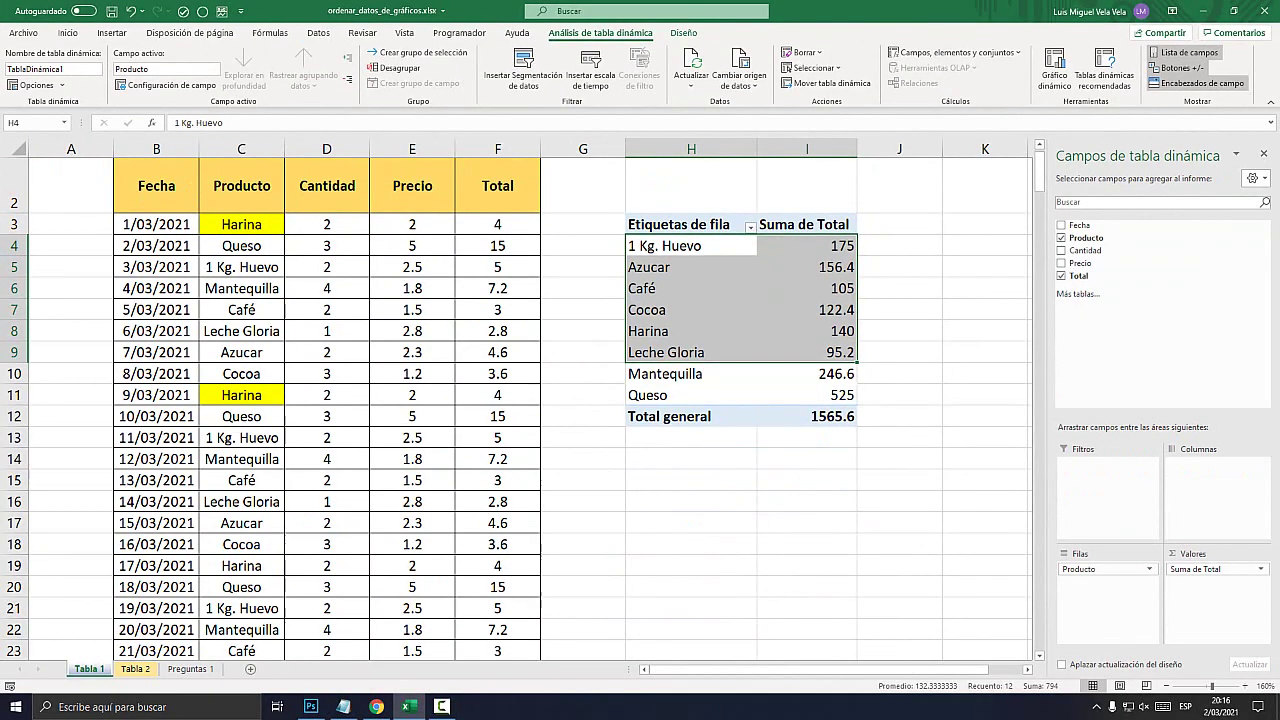
{"action": "left_click", "coordinate": [691, 288]}
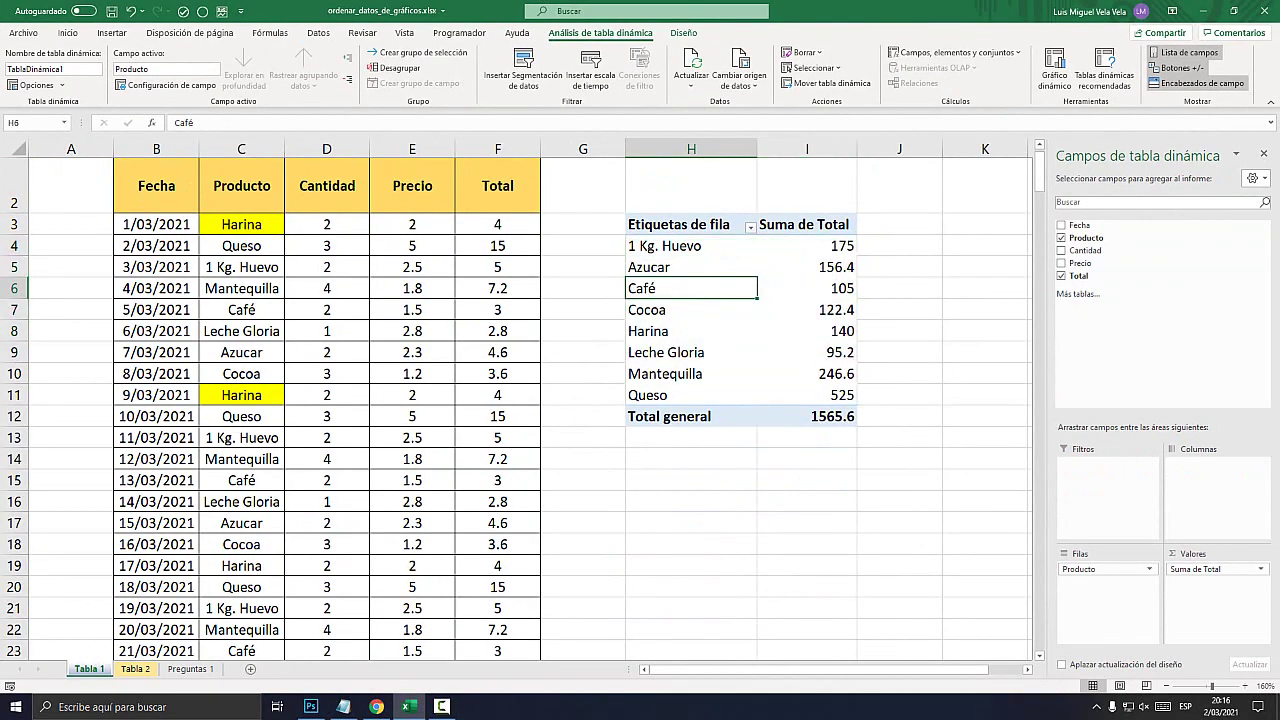
{"action": "left_click", "coordinate": [1263, 153]}
{"action": "left_click", "coordinate": [712, 310]}
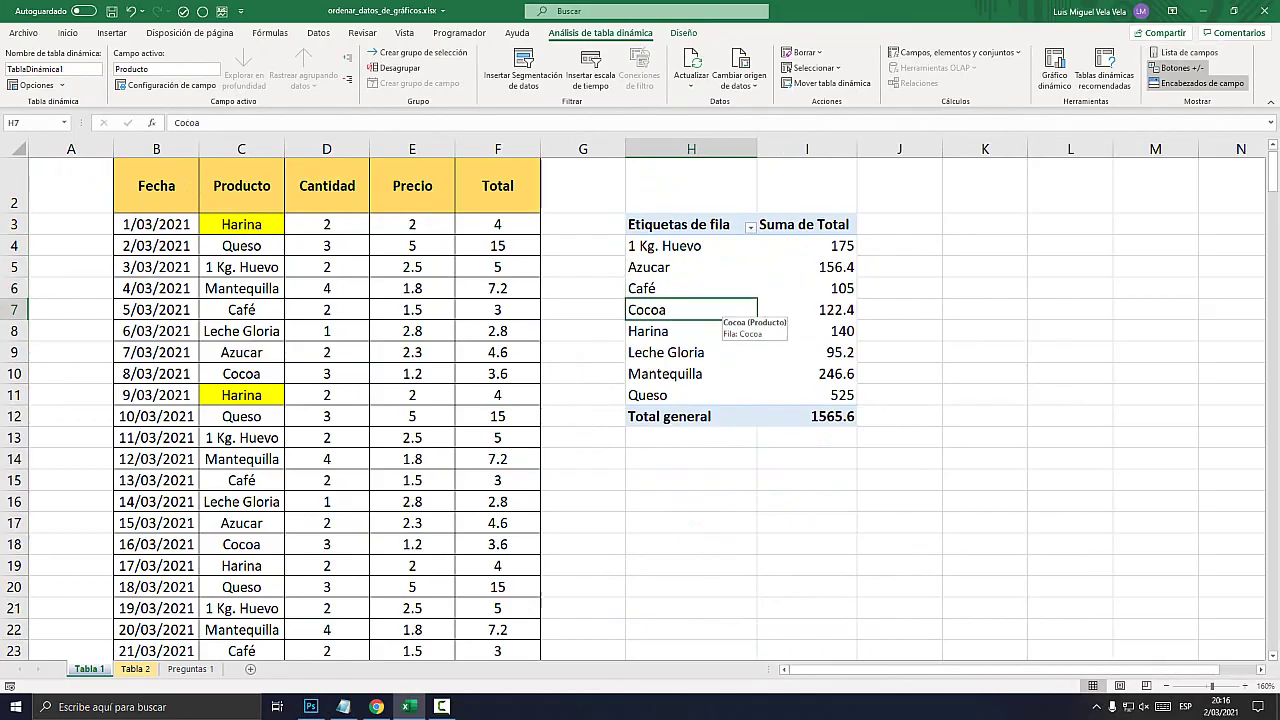
{"action": "left_click", "coordinate": [807, 310]}
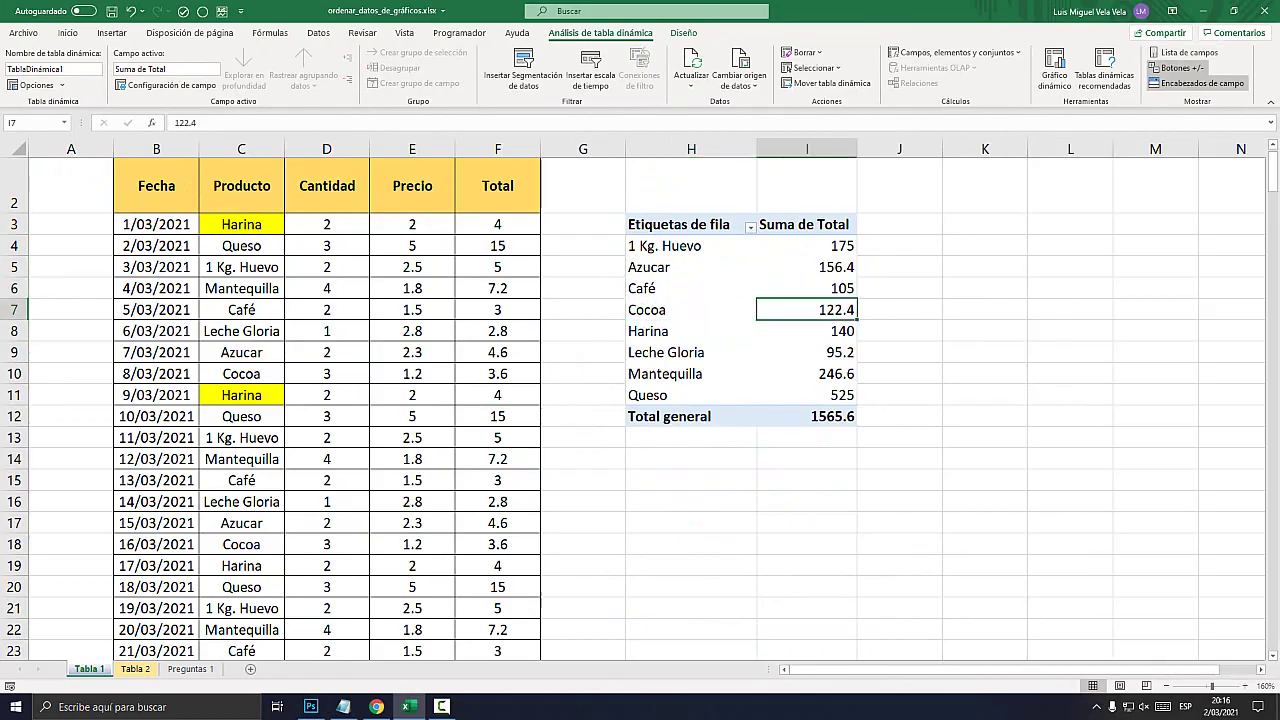
{"action": "left_click", "coordinate": [690, 310]}
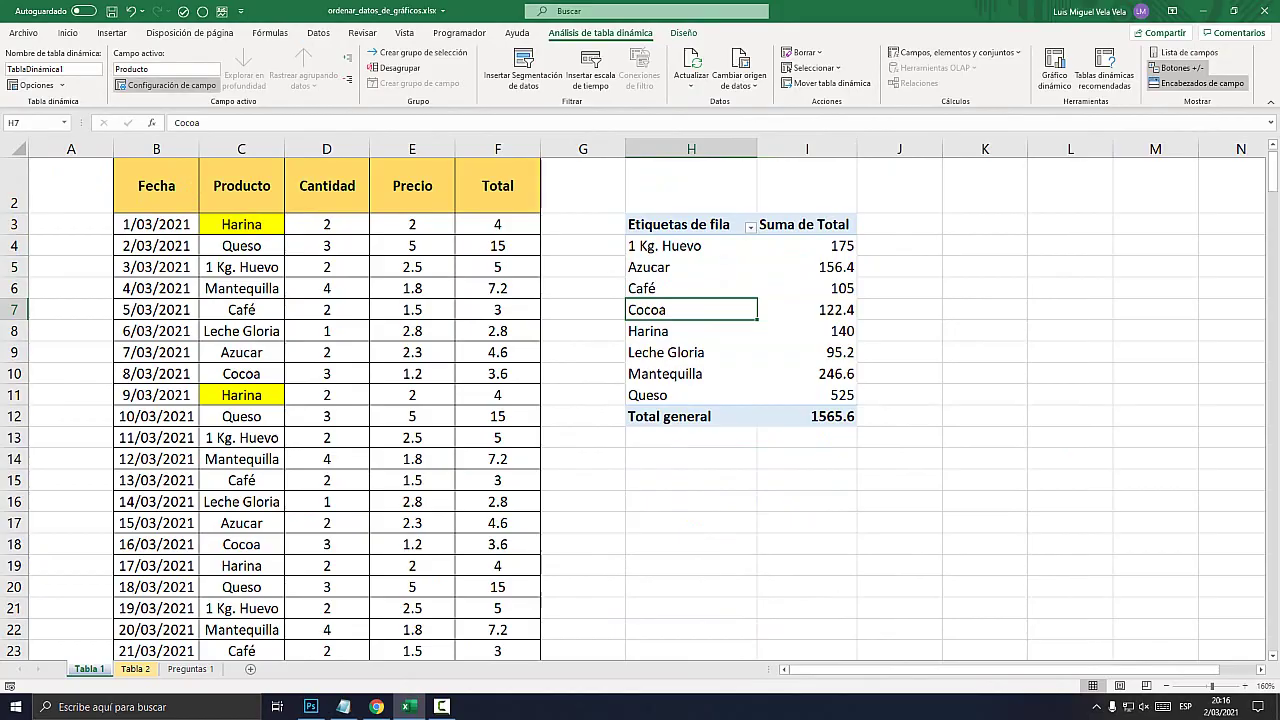
Insert a 3D clustered column pivot chart titled Total plotting Suma de Total per product
{"action": "type", "text": "<"}
{"action": "left_click", "coordinate": [115, 38]}
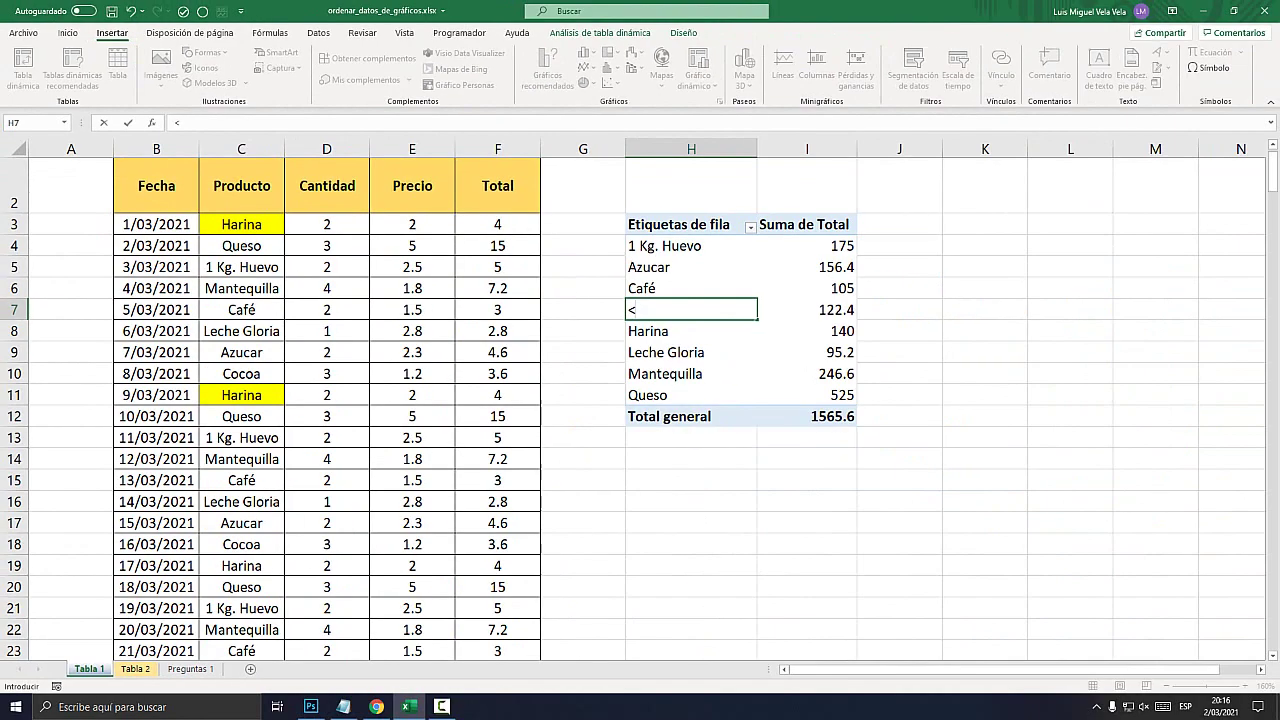
{"action": "key", "text": "Escape"}
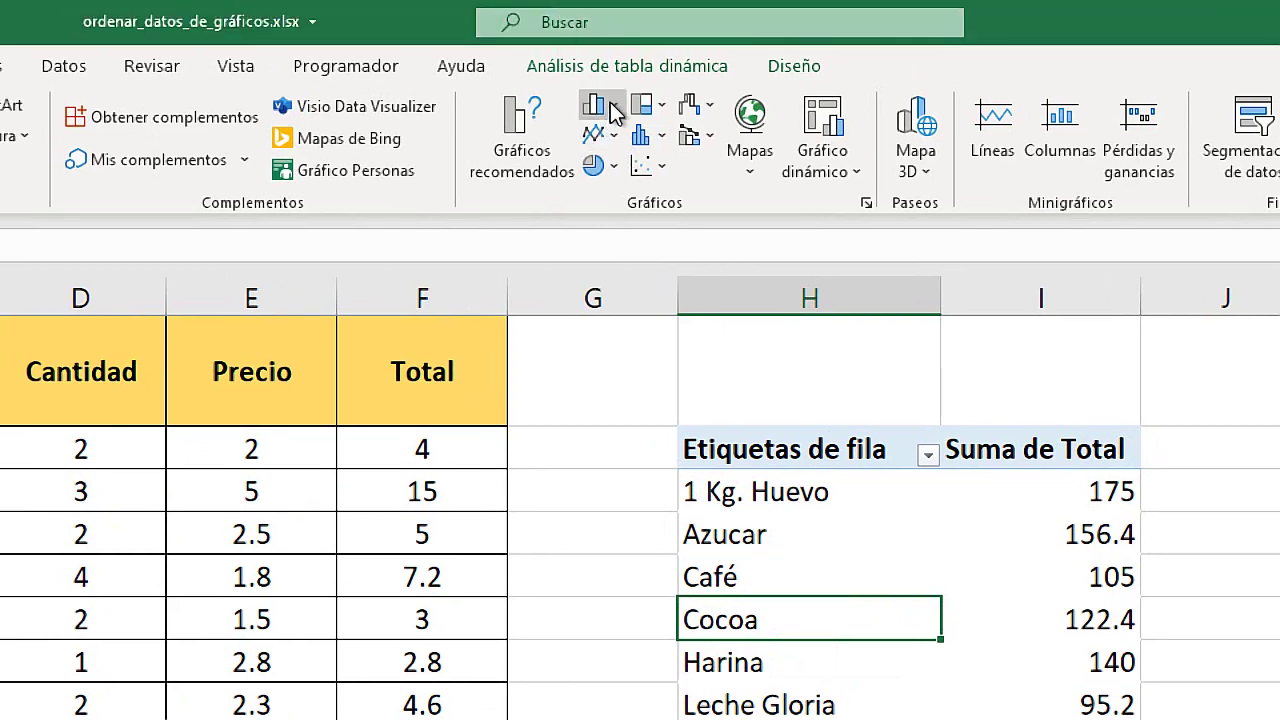
{"action": "left_click", "coordinate": [600, 107]}
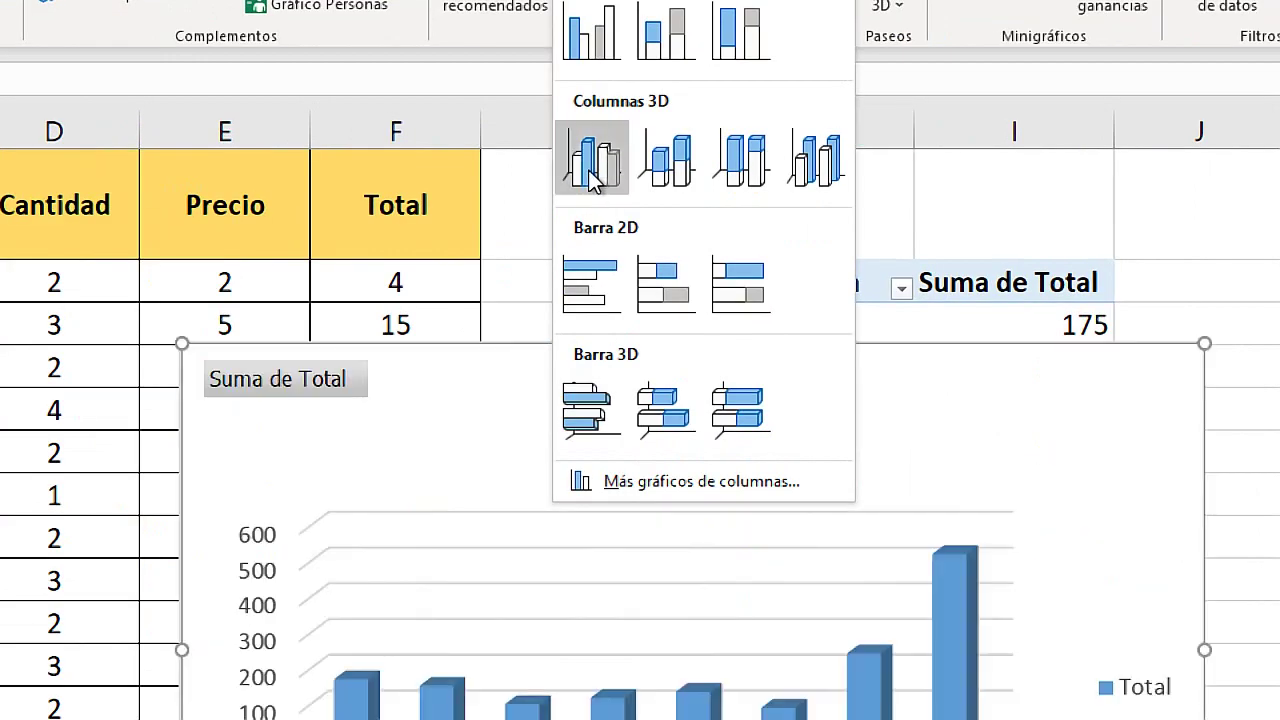
{"action": "left_click", "coordinate": [593, 170]}
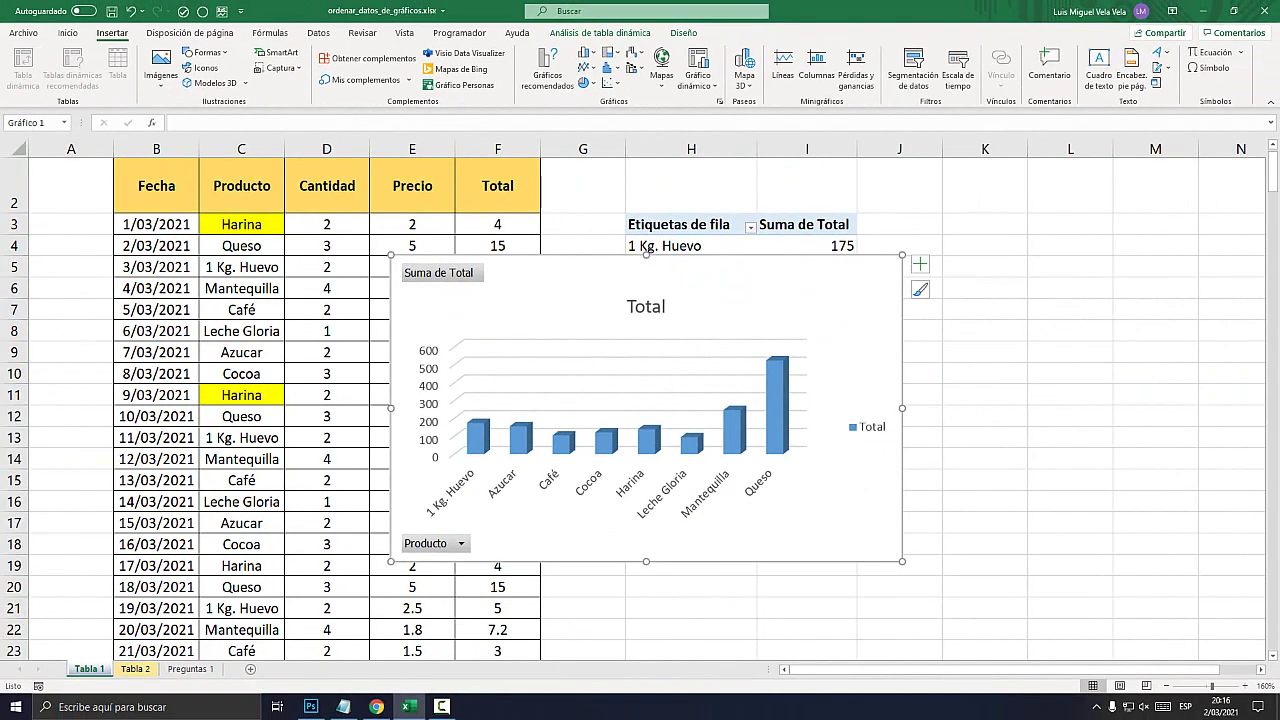
Enlarge the Total chart and place it right of the pivot table near the top, at 140% zoom
{"action": "left_click_drag", "start_coordinate": [902, 561], "coordinate": [1036, 622]}
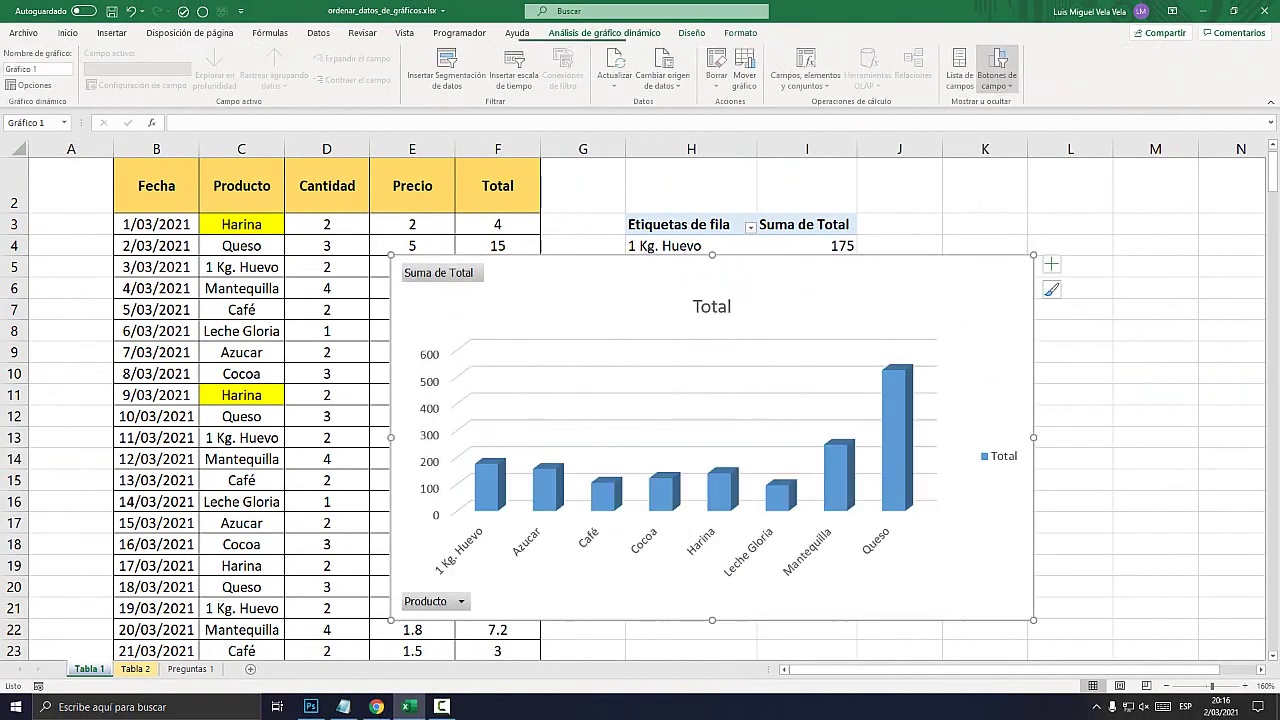
{"action": "mouse_move", "coordinate": [700, 300]}
{"action": "left_mouse_down"}
{"action": "mouse_move", "coordinate": [376, 272]}
{"action": "mouse_move", "coordinate": [410, 410]}
{"action": "left_mouse_up"}
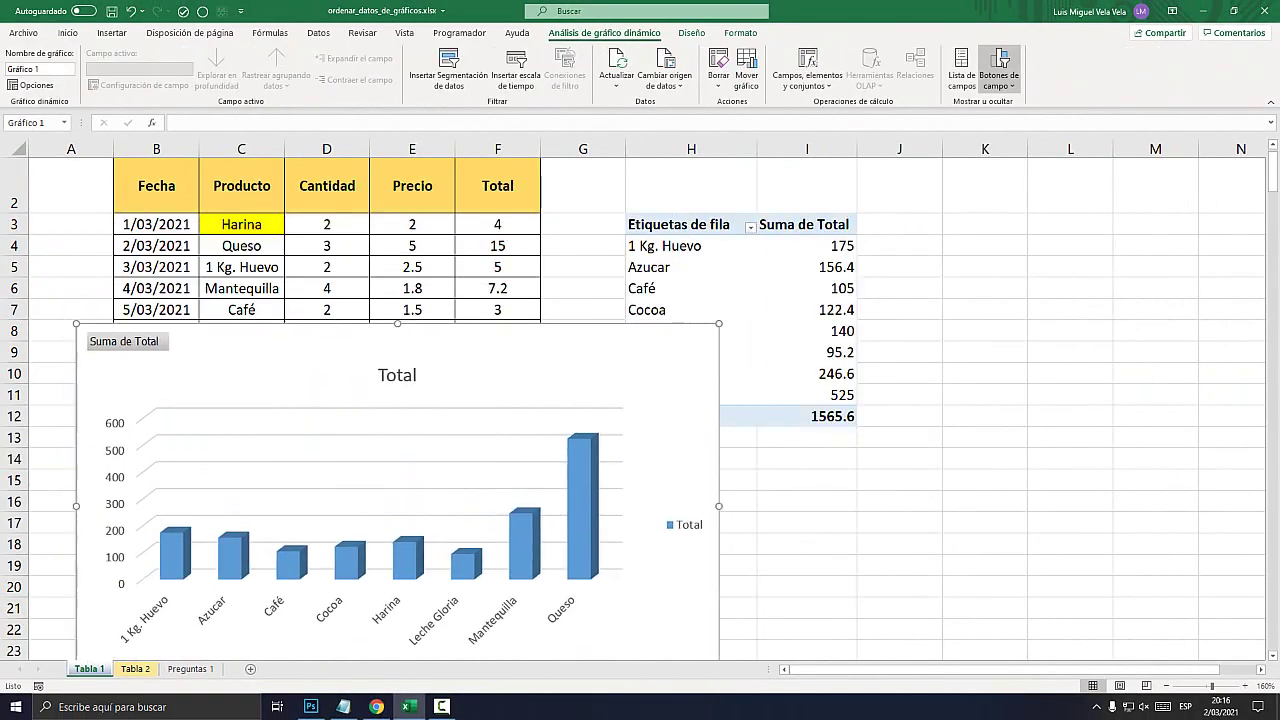
{"action": "scroll", "coordinate": [640, 400], "scroll_direction": "down", "scroll_amount": 1}
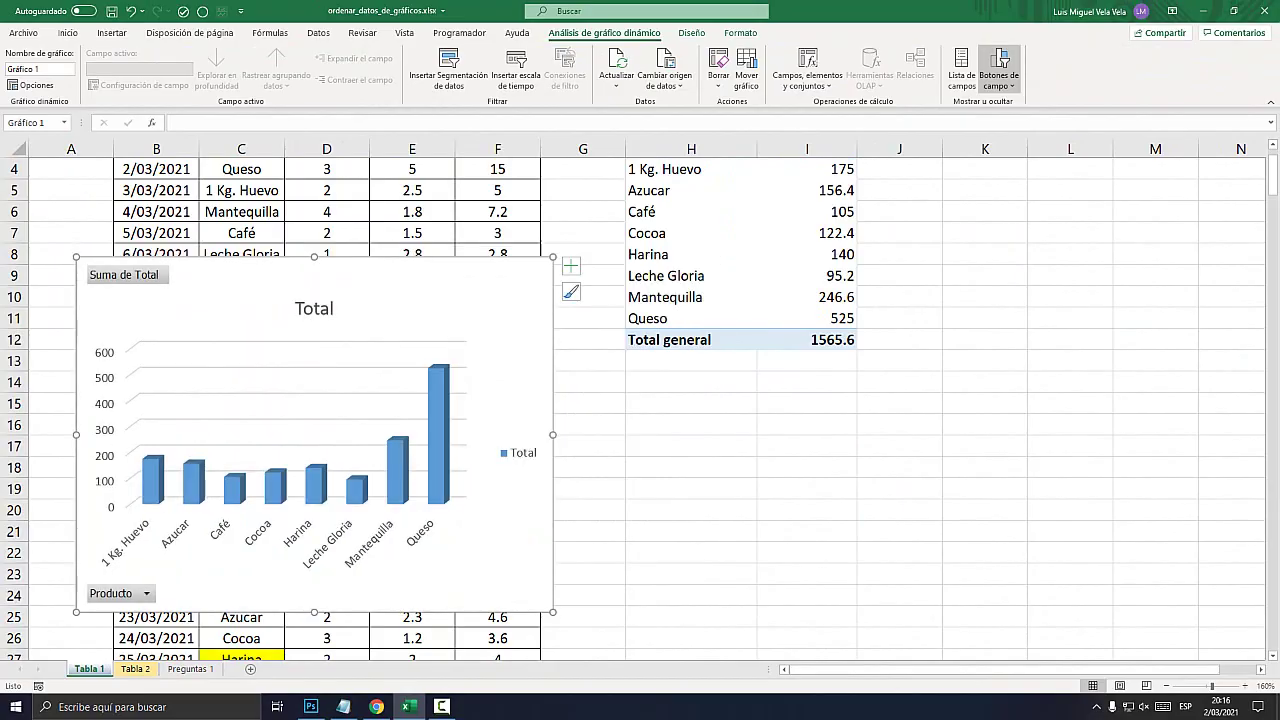
{"action": "left_click_drag", "start_coordinate": [400, 300], "coordinate": [1038, 351]}
{"action": "left_click_drag", "start_coordinate": [950, 330], "coordinate": [800, 370]}
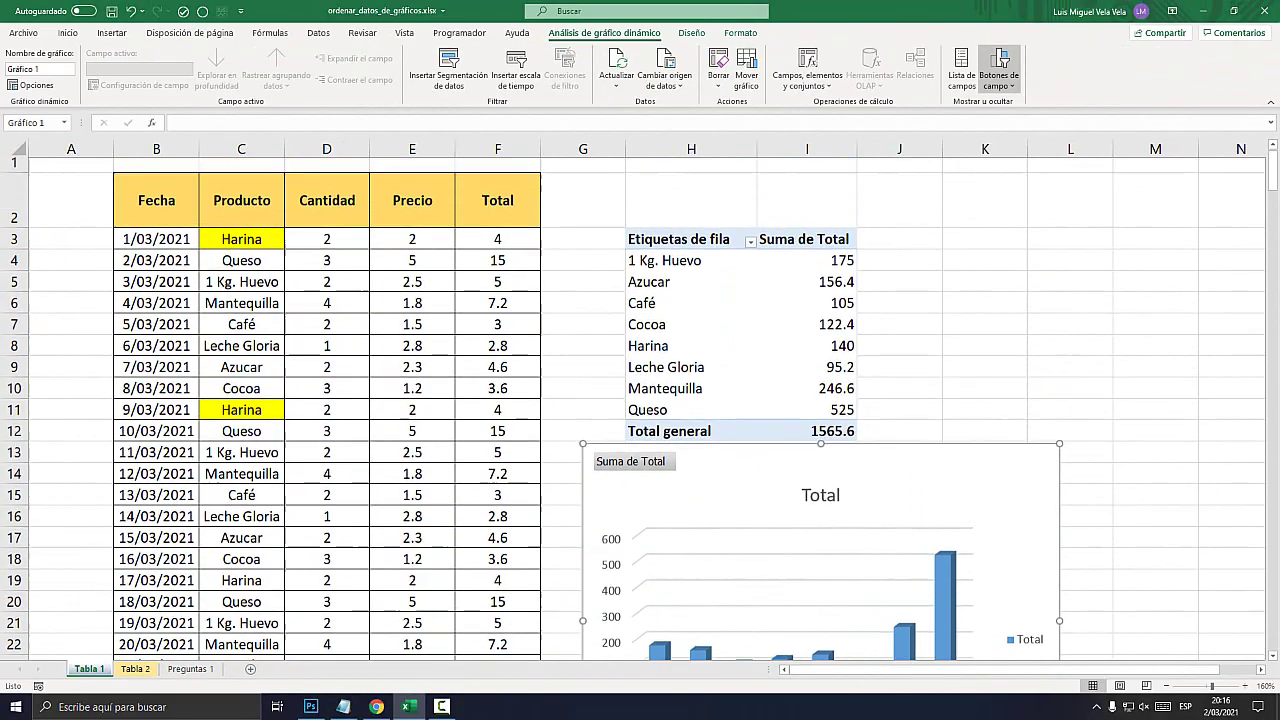
{"action": "scroll", "coordinate": [640, 400], "scroll_direction": "down", "scroll_amount": 1}
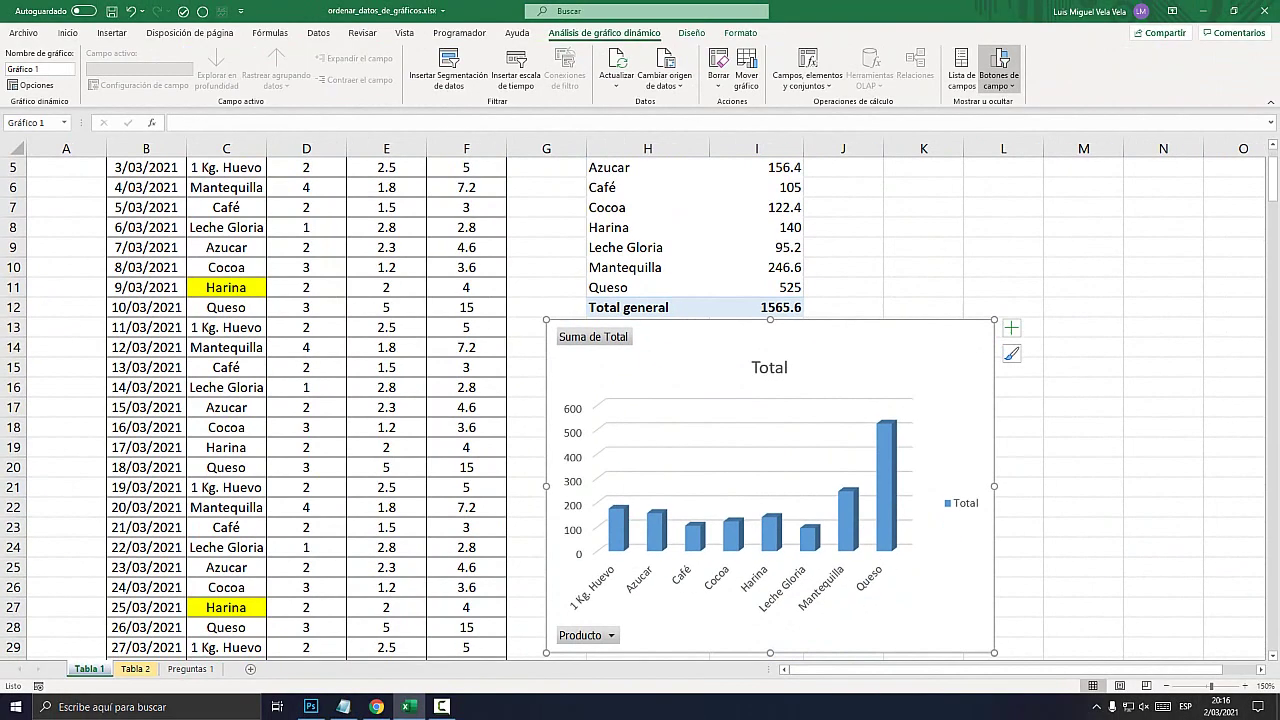
{"action": "left_click", "coordinate": [1167, 686]}
{"action": "scroll", "coordinate": [640, 400], "scroll_direction": "up", "scroll_amount": 1}
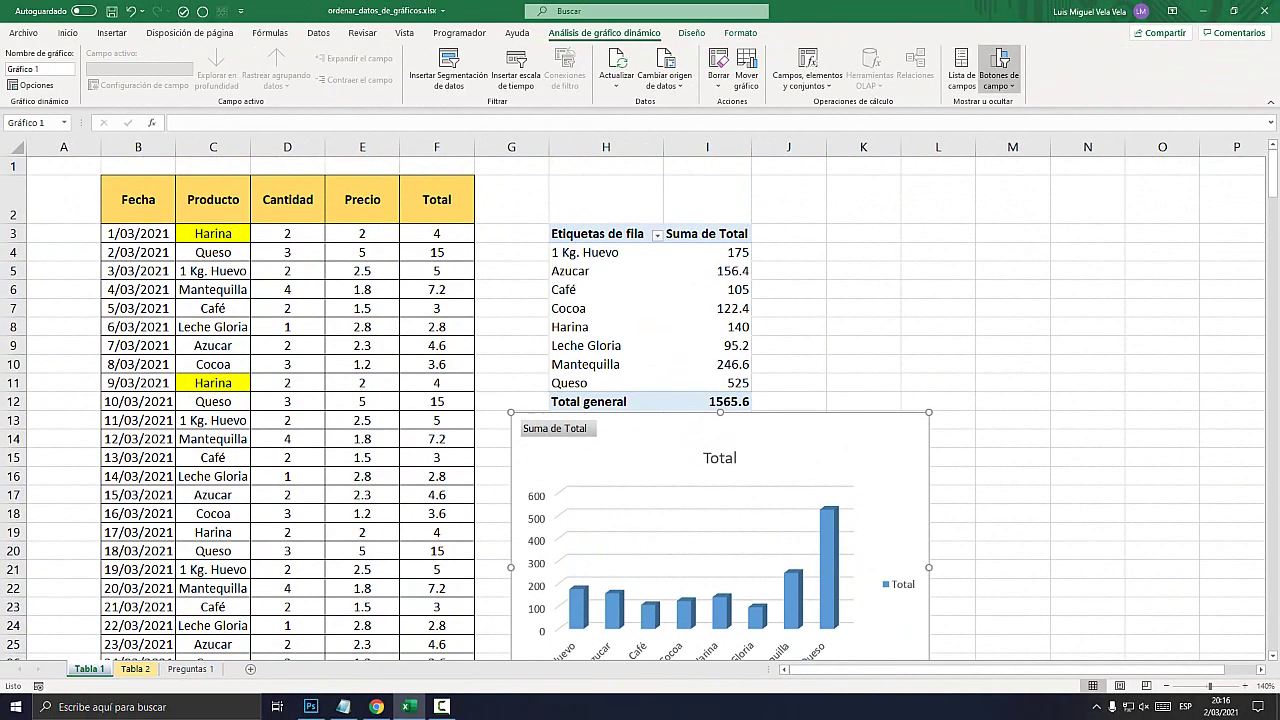
{"action": "left_click_drag", "start_coordinate": [850, 440], "coordinate": [1096, 217]}
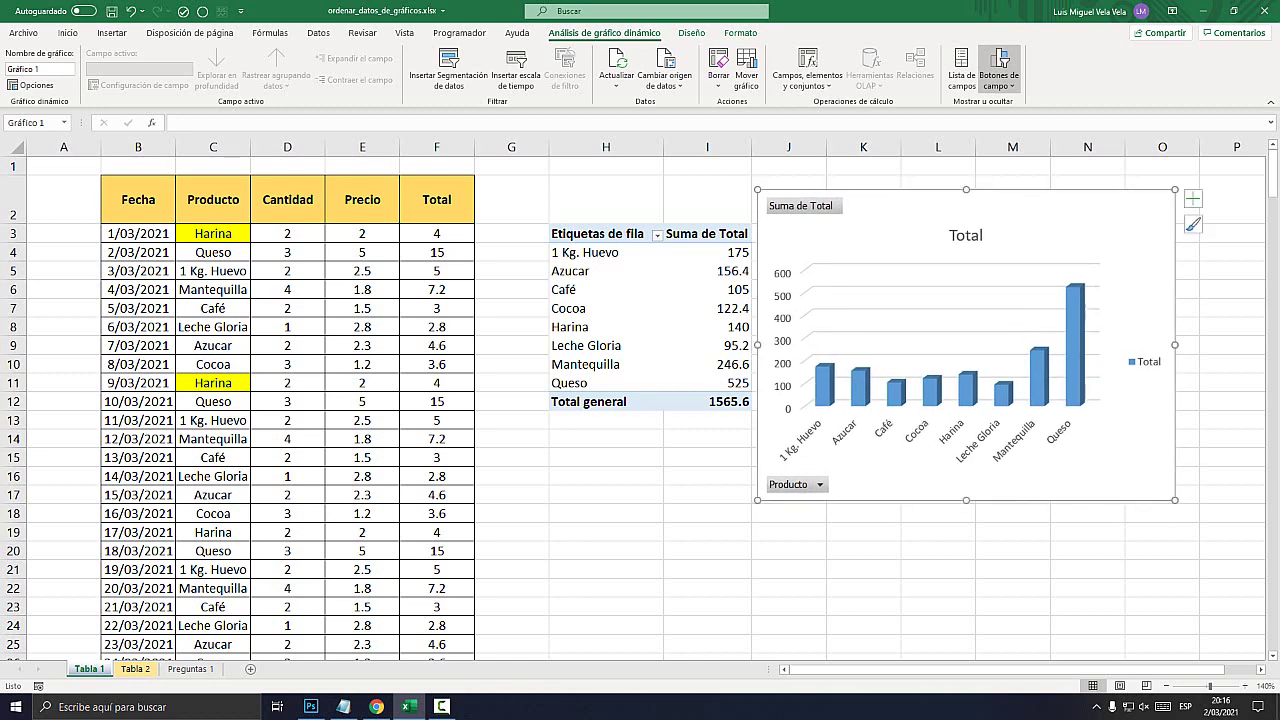
{"action": "left_click_drag", "start_coordinate": [1175, 500], "coordinate": [1191, 513]}
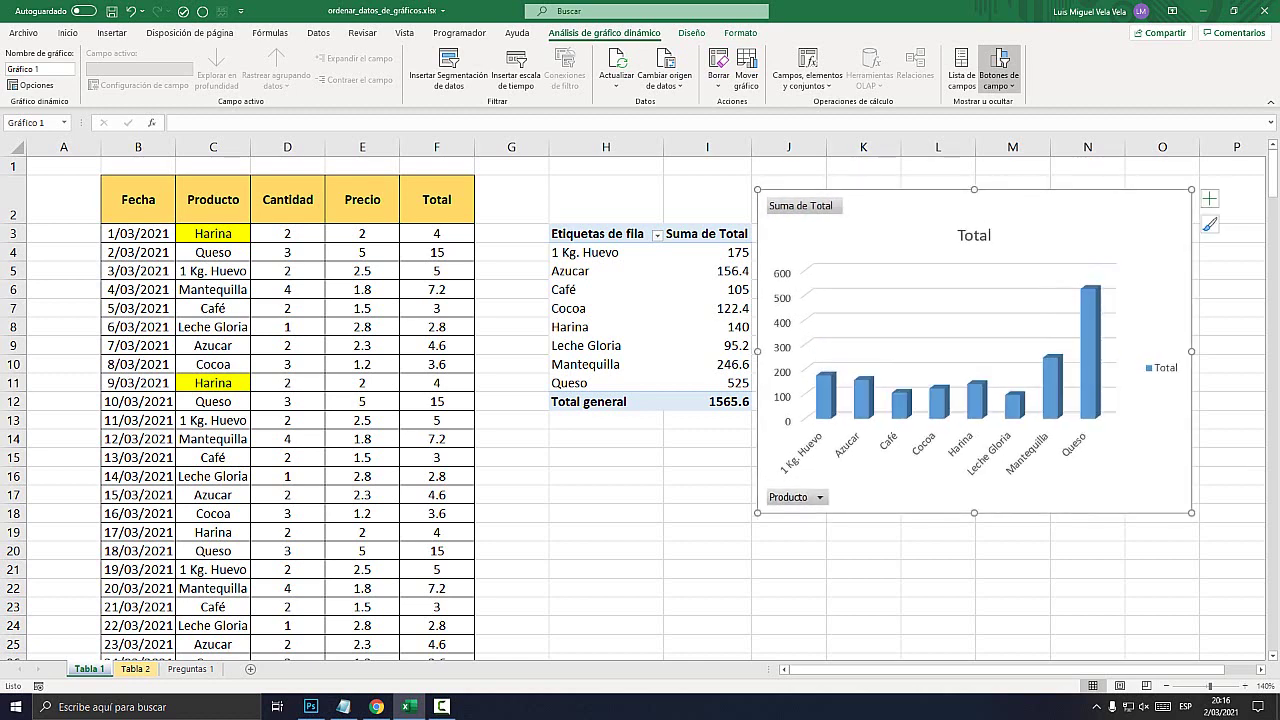
{"action": "left_click", "coordinate": [864, 588]}
{"action": "left_click", "coordinate": [1100, 470]}
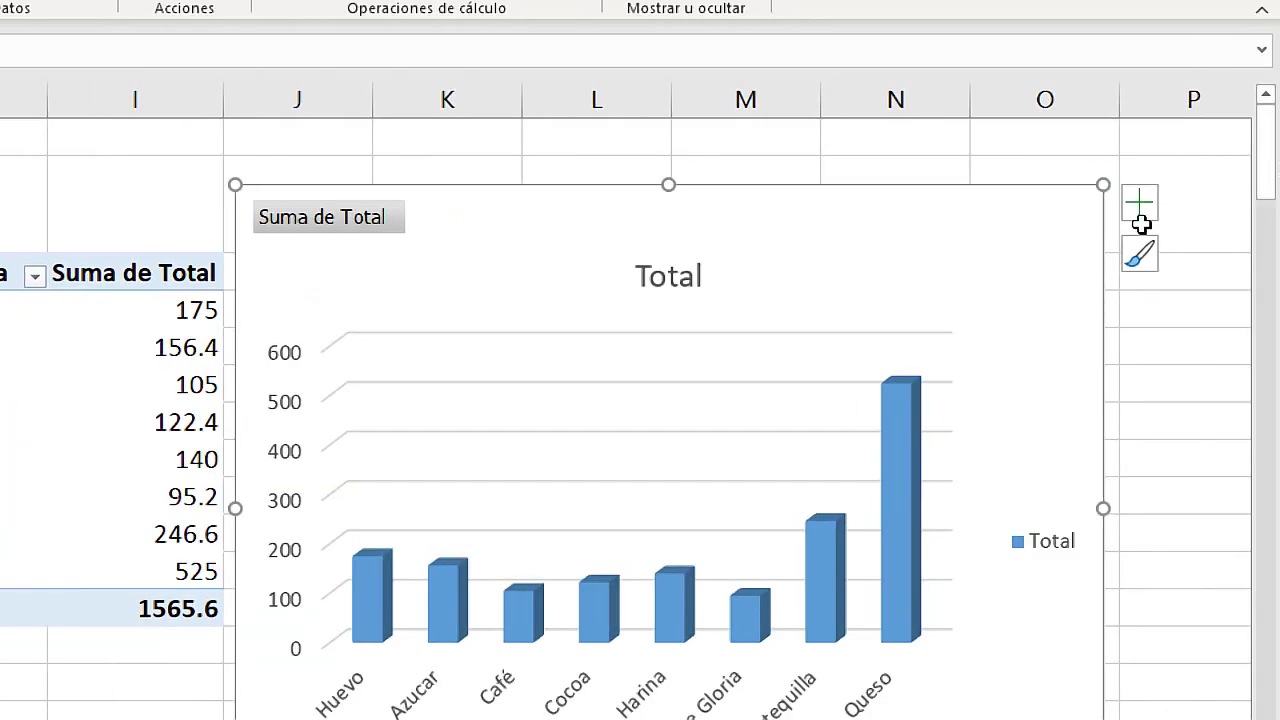
Add data labels to the Total chart columns, showing values such as 175, 156.4 and 525
{"action": "left_click", "coordinate": [1141, 205]}
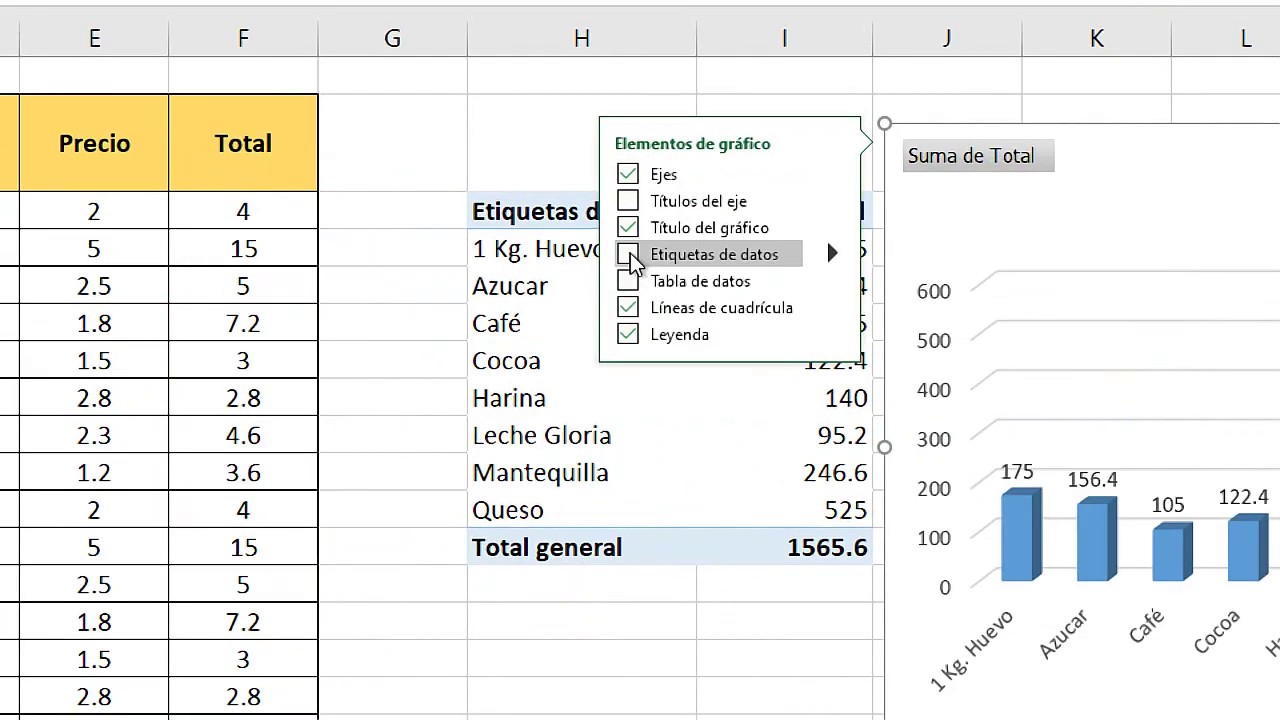
{"action": "left_click", "coordinate": [628, 255]}
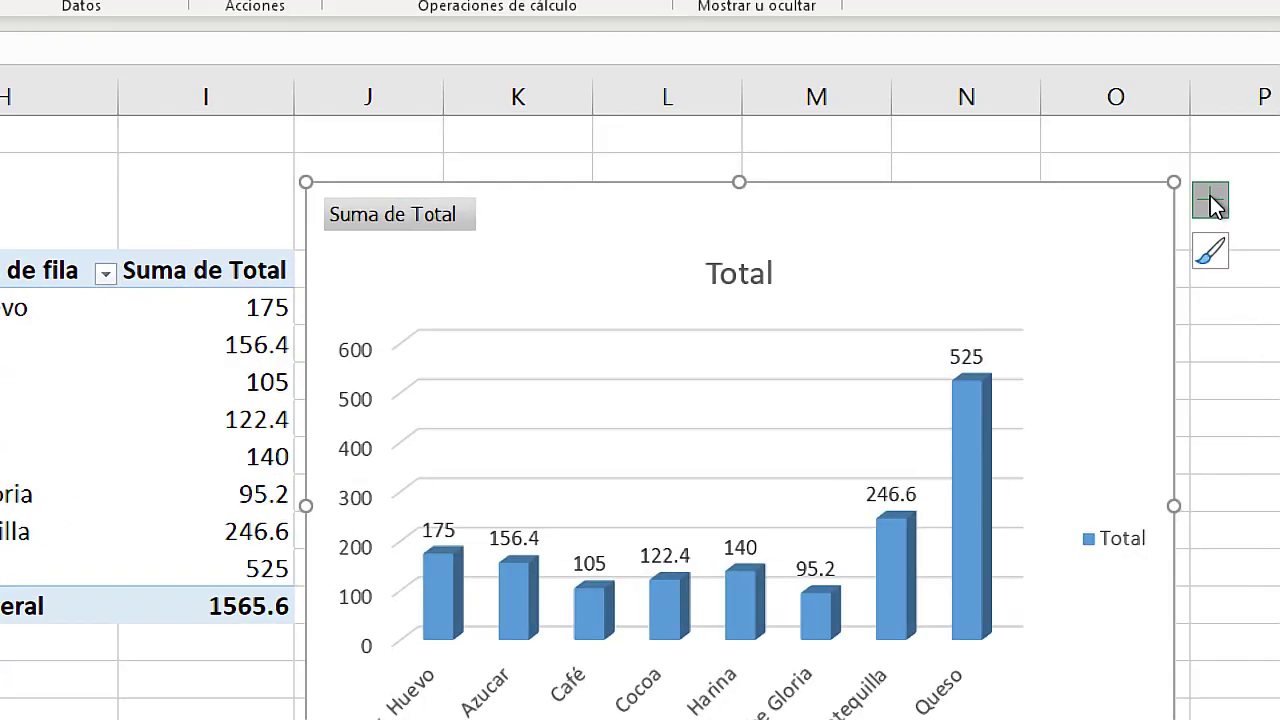
{"action": "left_click", "coordinate": [1210, 199]}
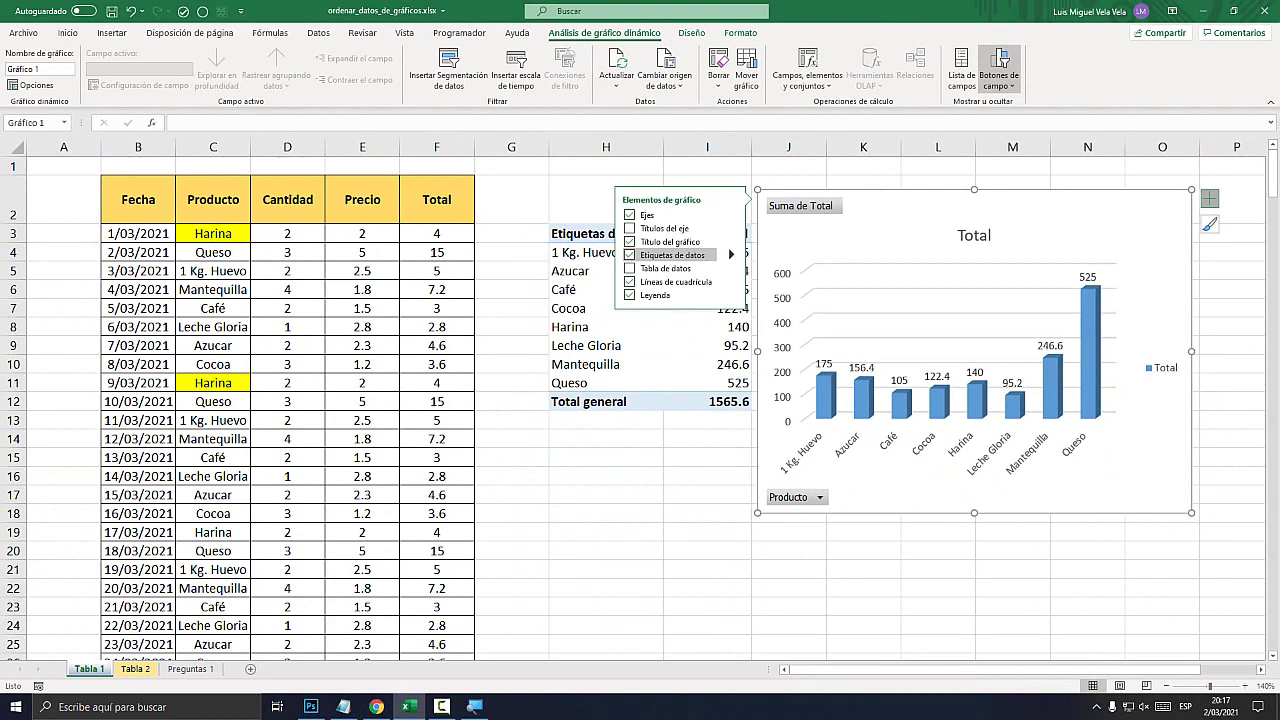
{"action": "left_click", "coordinate": [863, 587]}
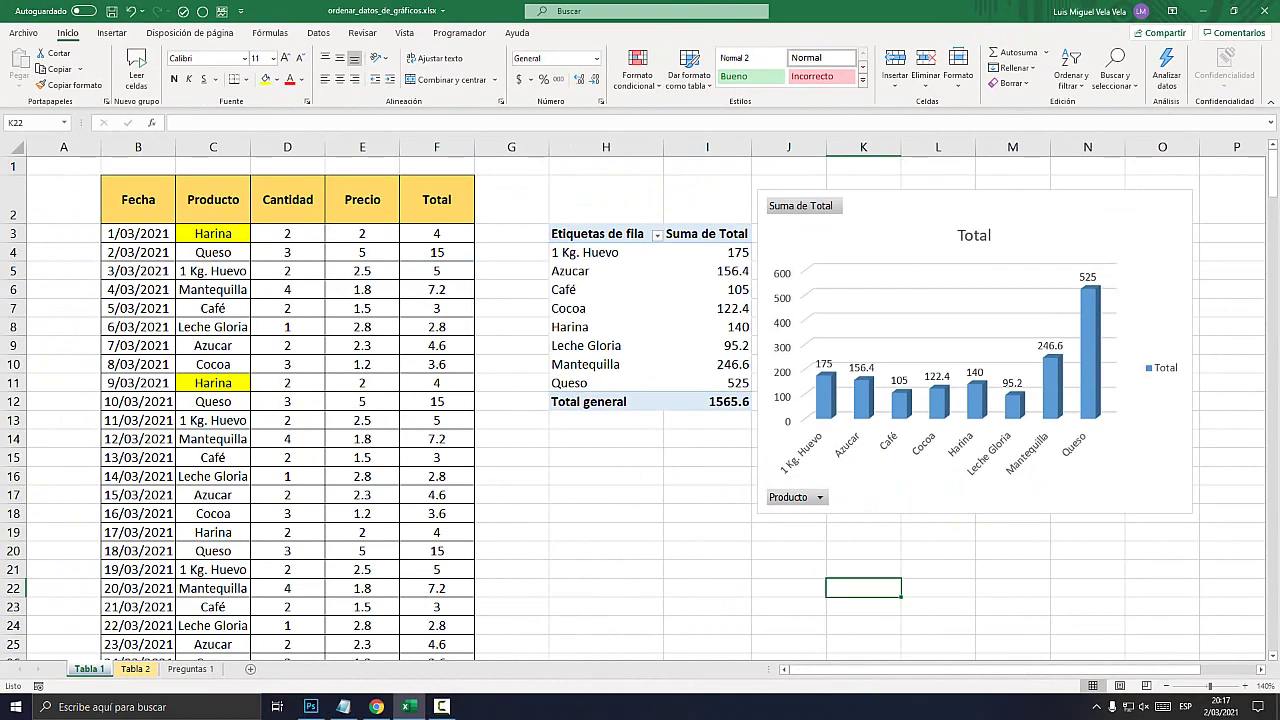
{"action": "mouse_move", "coordinate": [1092, 355]}
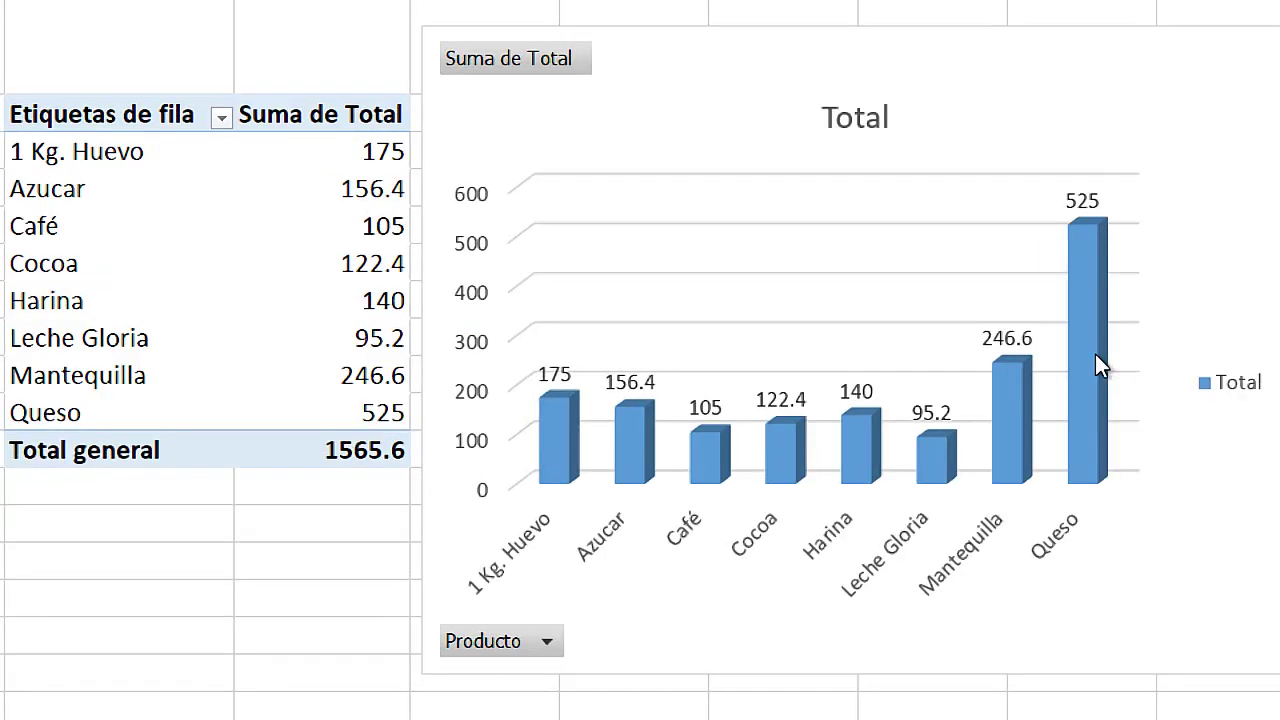
{"action": "left_click", "coordinate": [1096, 358]}
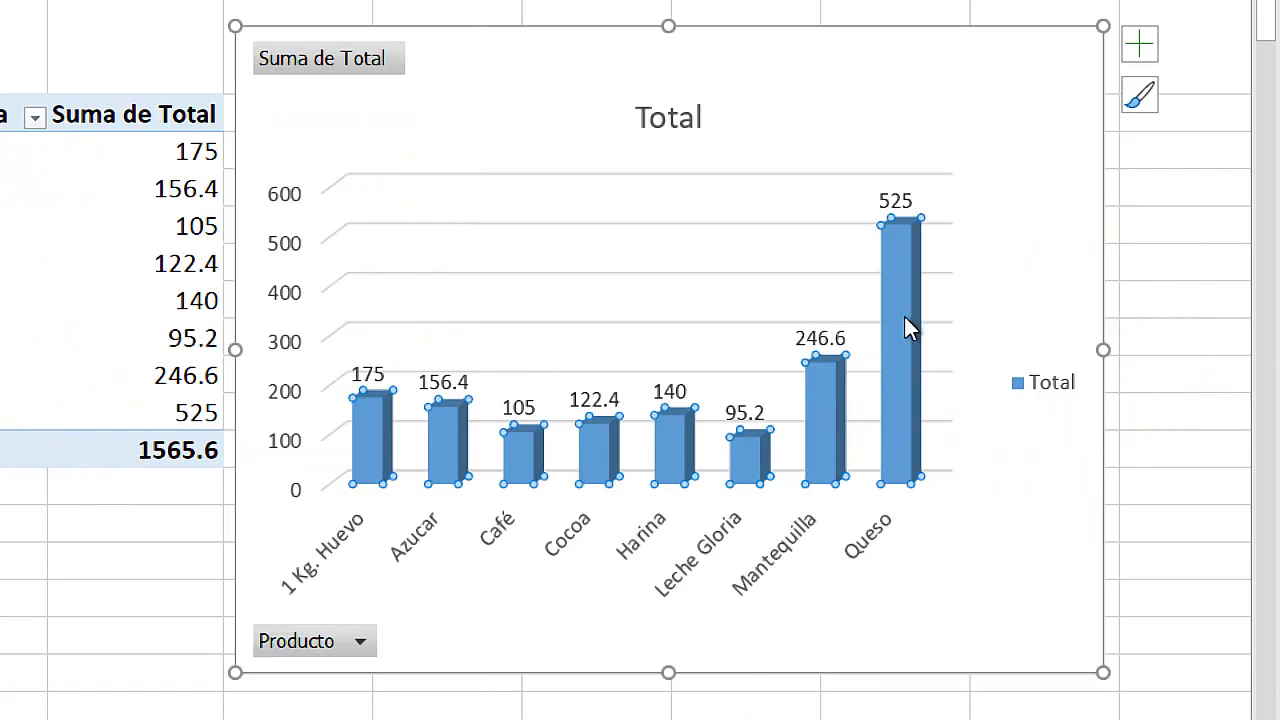
Sort the Total series descending so Queso (525) leads and Leche Gloria (95.2) ends
{"action": "mouse_move", "coordinate": [905, 318]}
{"action": "right_click", "coordinate": [903, 242]}
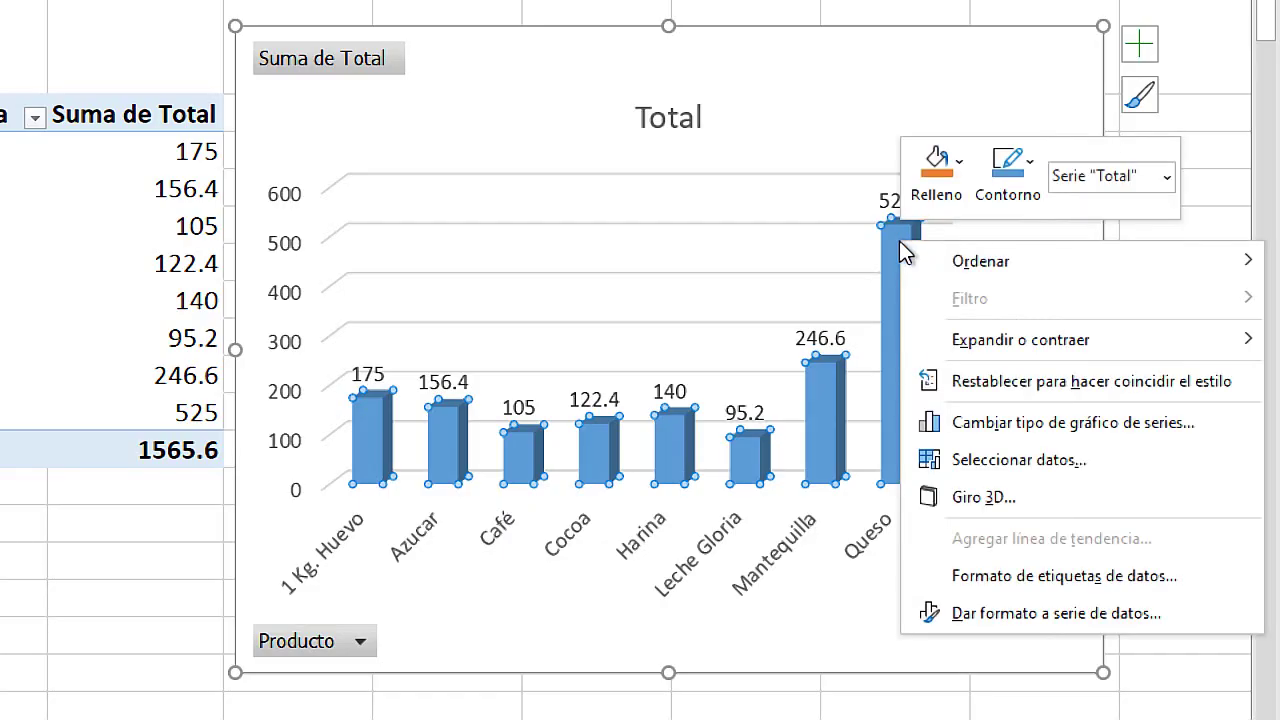
{"action": "mouse_move", "coordinate": [1031, 256]}
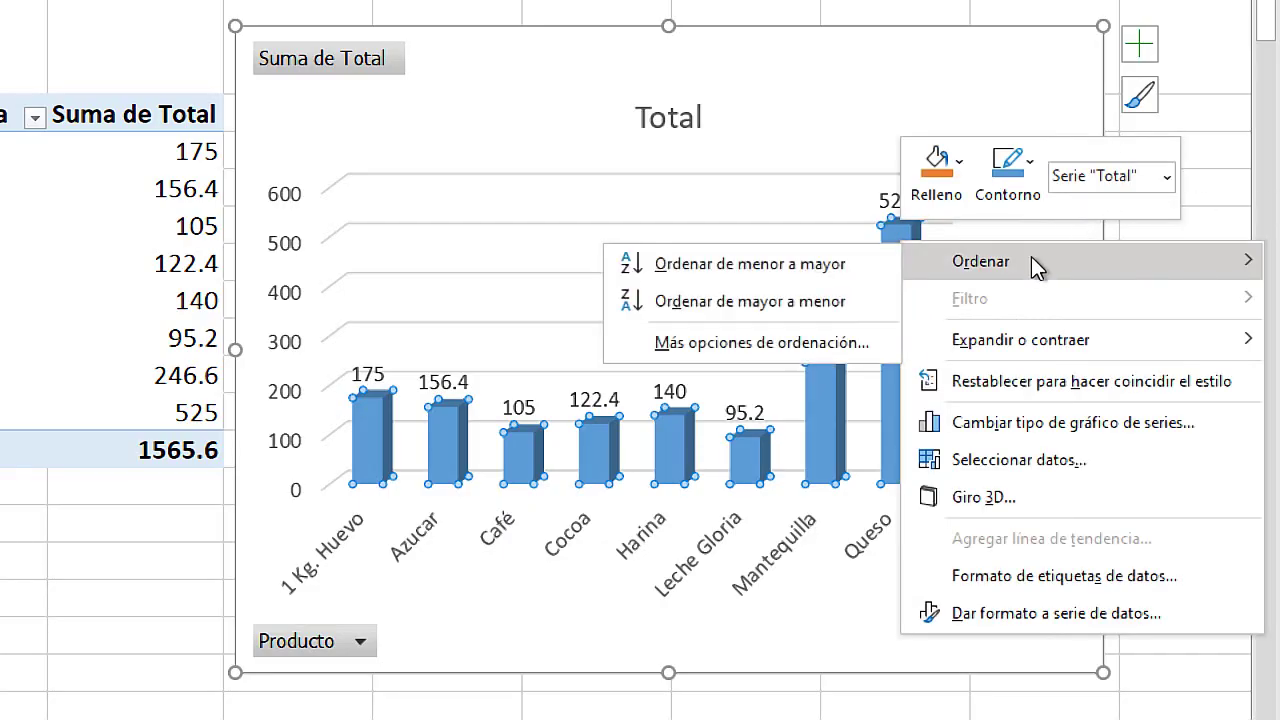
{"action": "left_click", "coordinate": [810, 268]}
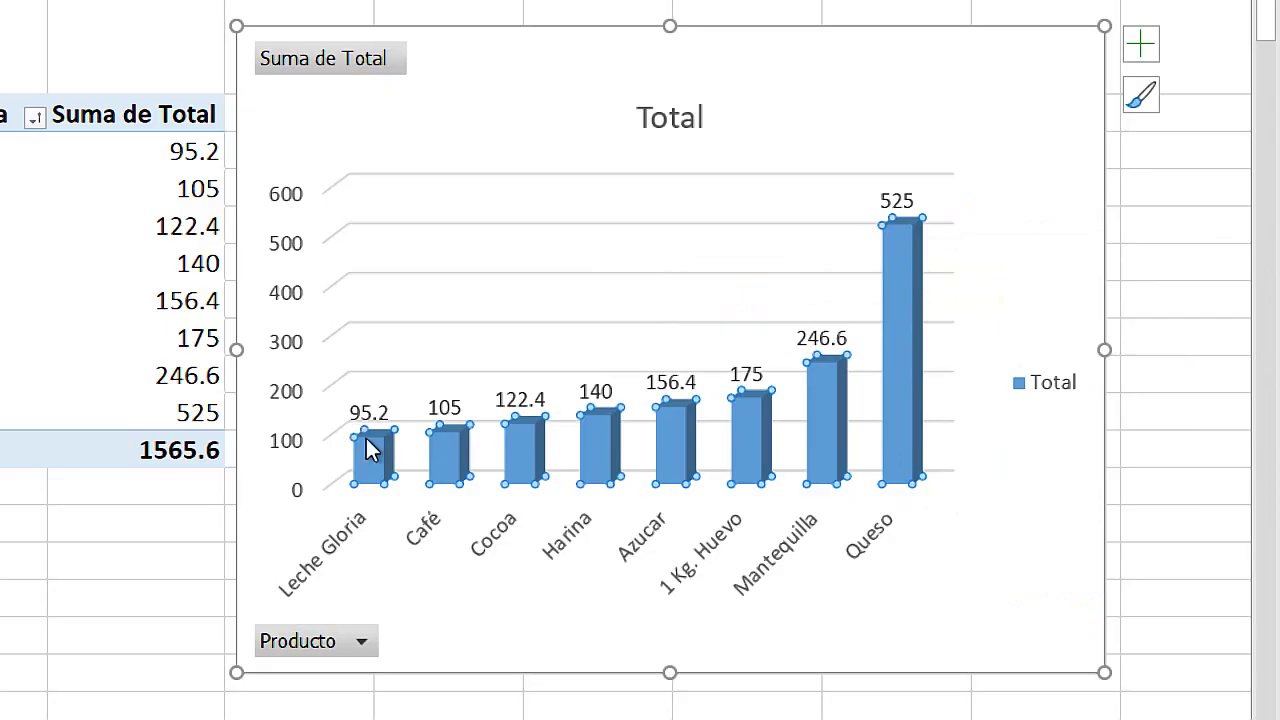
{"action": "right_click", "coordinate": [901, 256]}
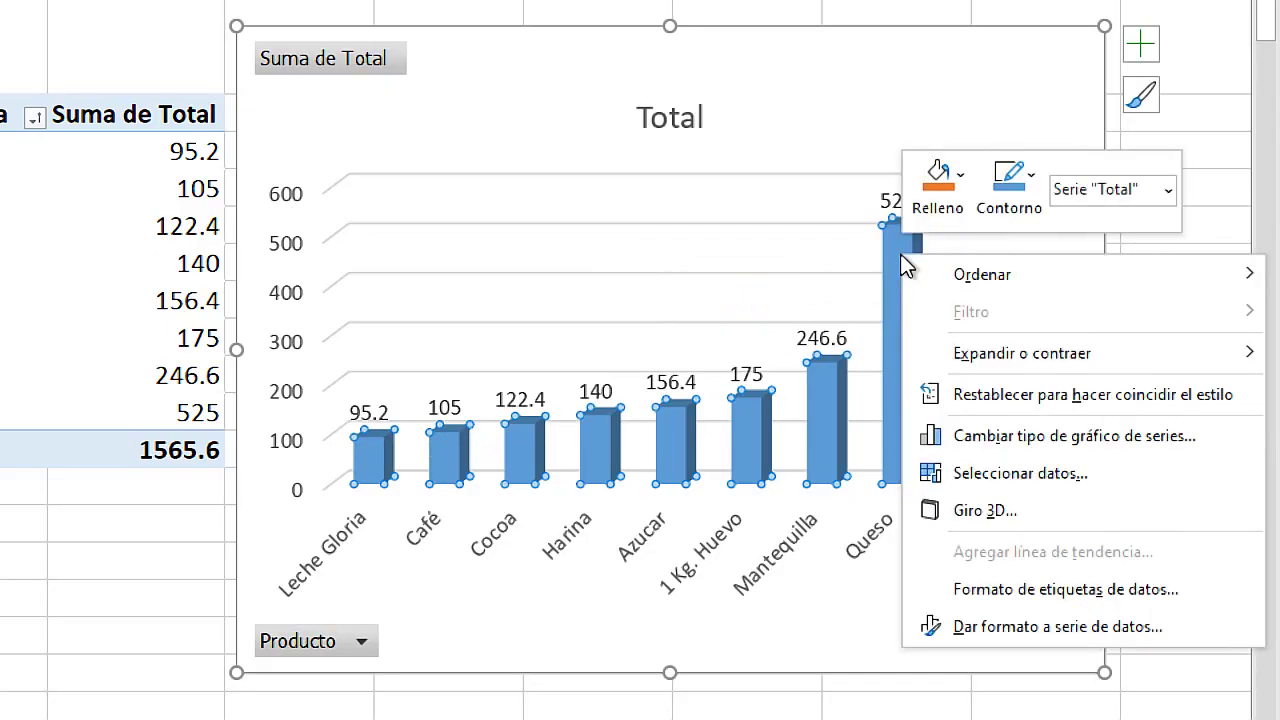
{"action": "mouse_move", "coordinate": [914, 276]}
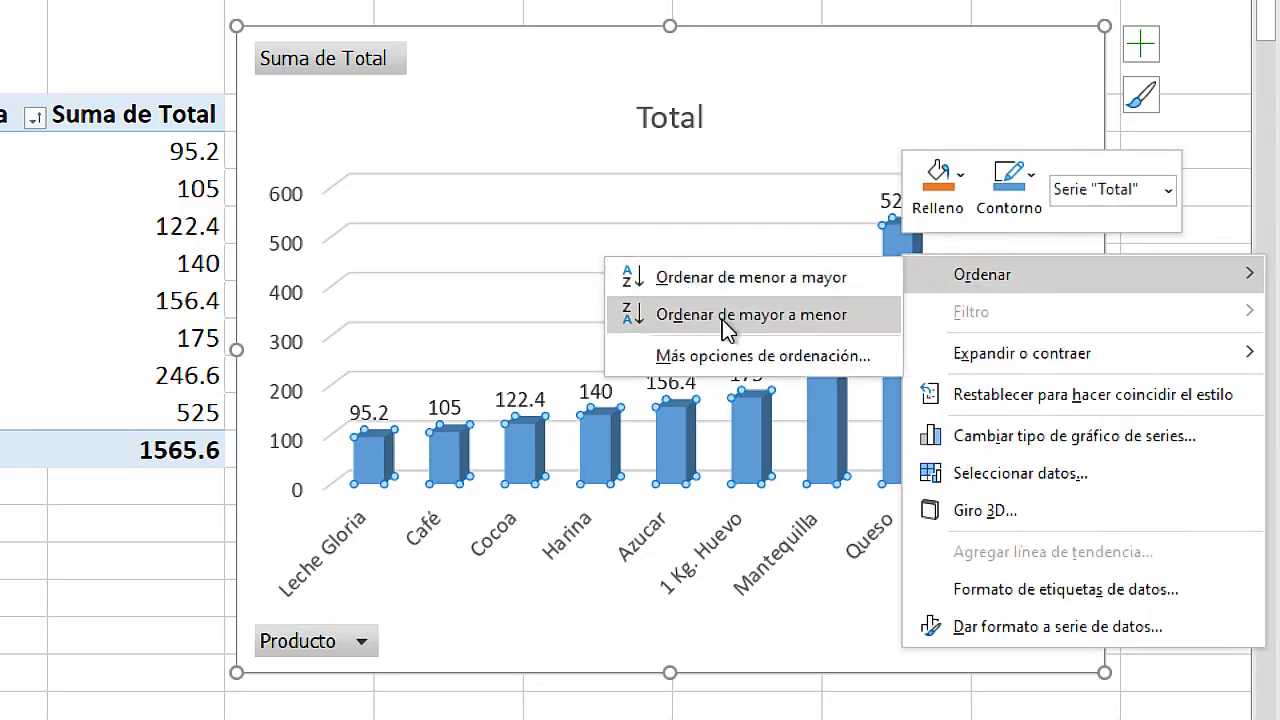
{"action": "left_click", "coordinate": [753, 318]}
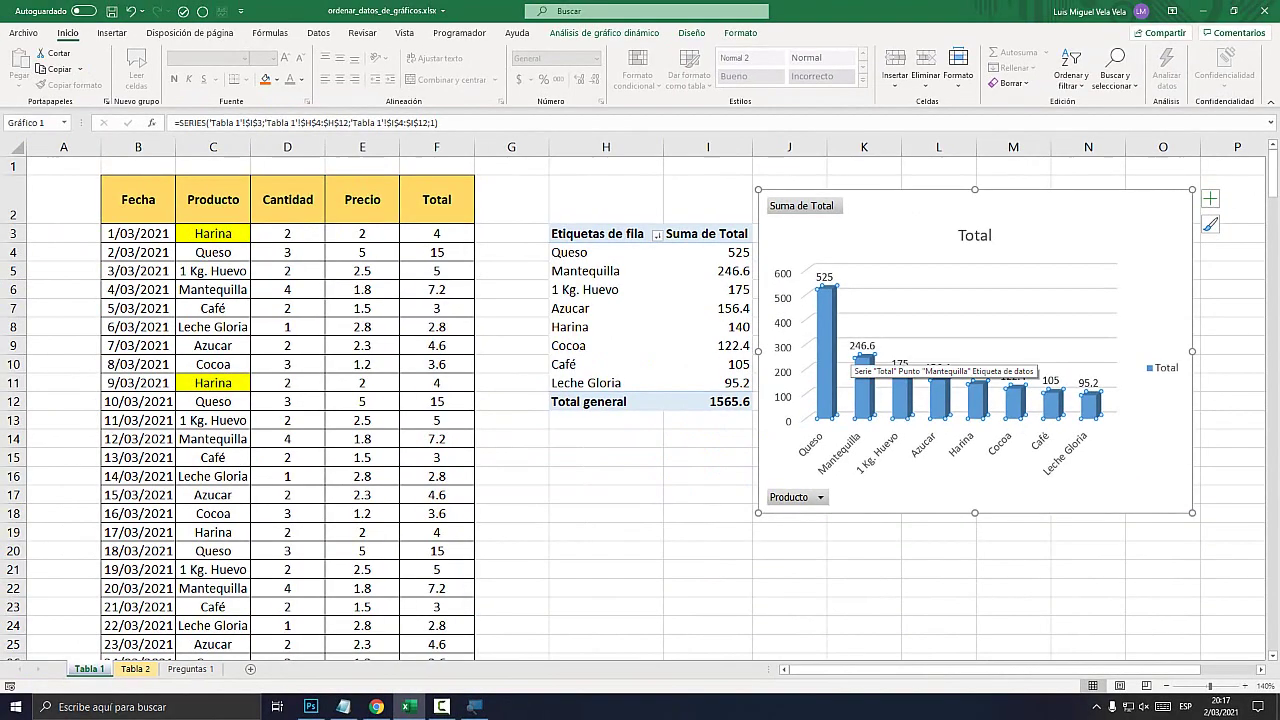
{"action": "right_click", "coordinate": [828, 345]}
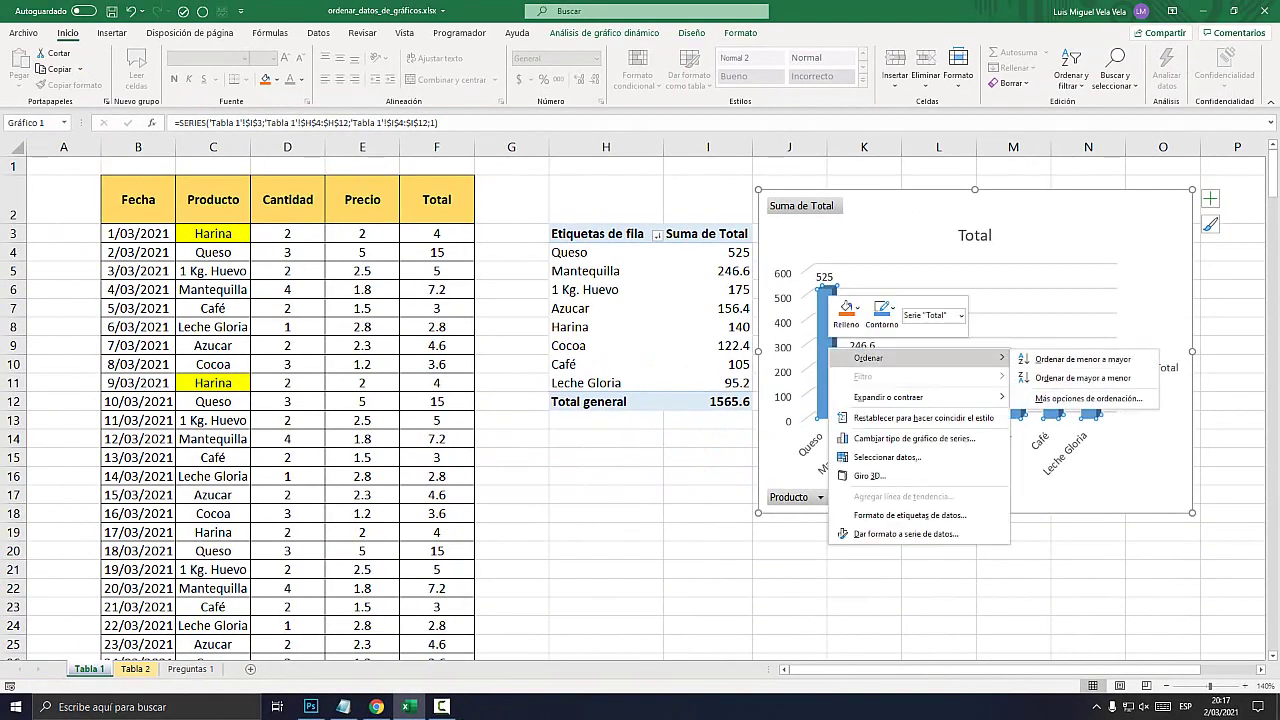
{"action": "key", "text": "Escape"}
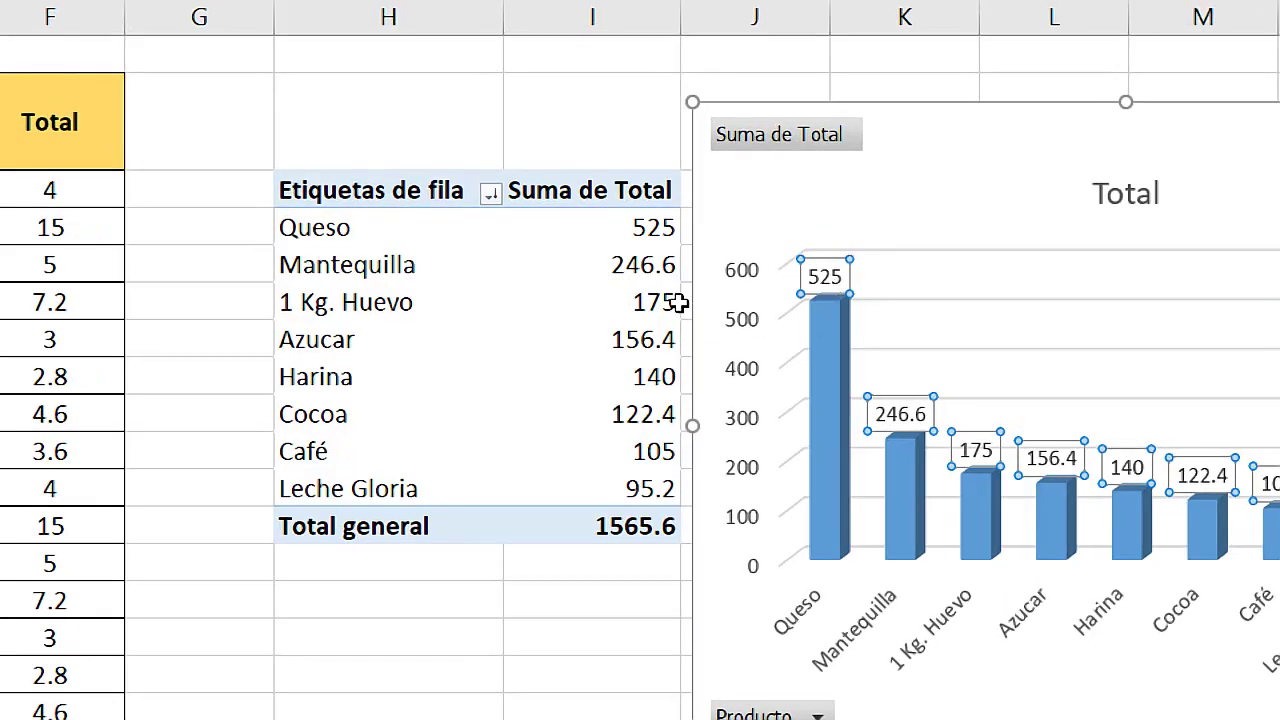
Open Value Field Settings for Suma de Total from the pivot's 156.4 cell
{"action": "left_click", "coordinate": [744, 289]}
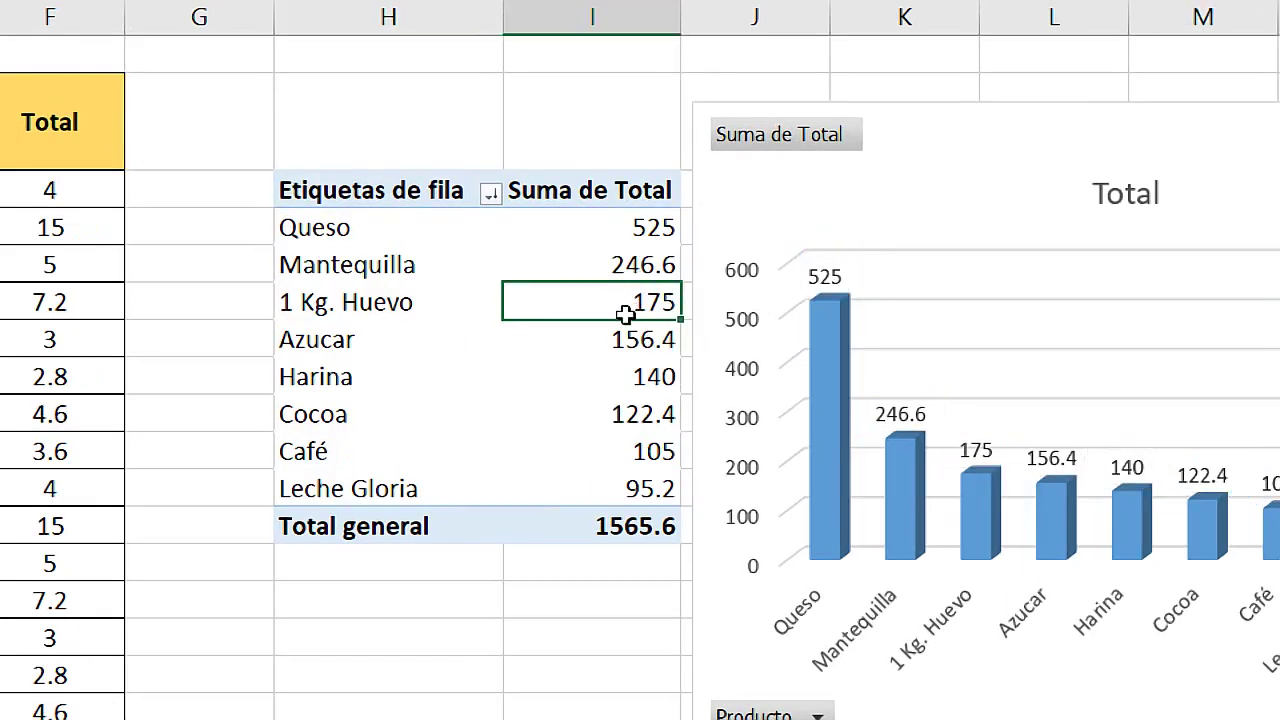
{"action": "key", "text": "Down"}
{"action": "left_click_drag", "start_coordinate": [594, 229], "coordinate": [598, 465]}
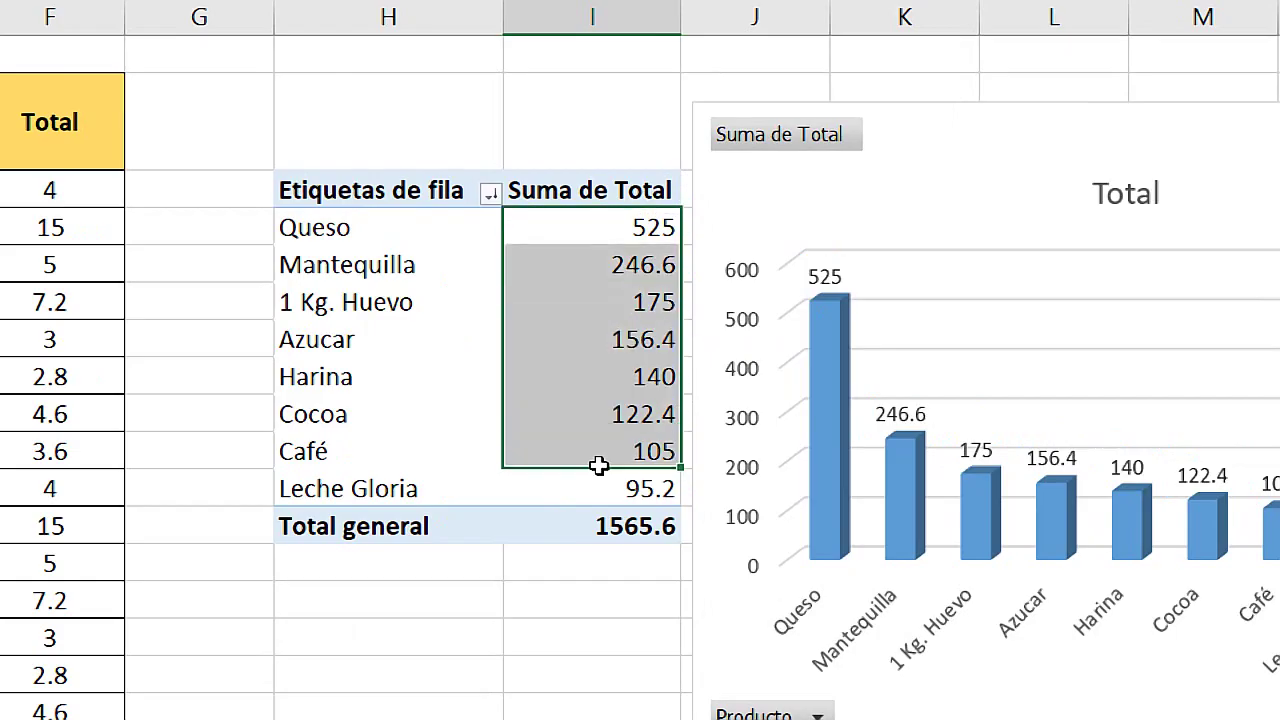
{"action": "left_click", "coordinate": [627, 333]}
{"action": "right_click", "coordinate": [626, 340]}
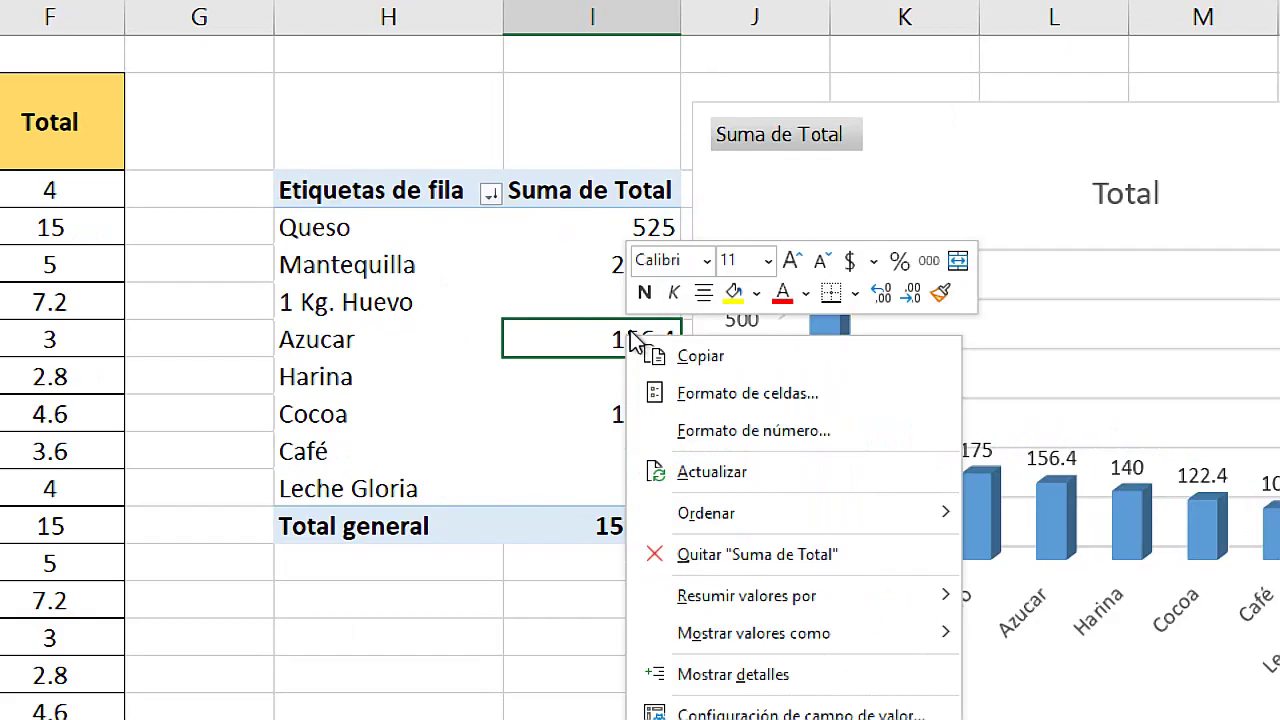
{"action": "left_click", "coordinate": [597, 262]}
{"action": "left_click", "coordinate": [594, 374]}
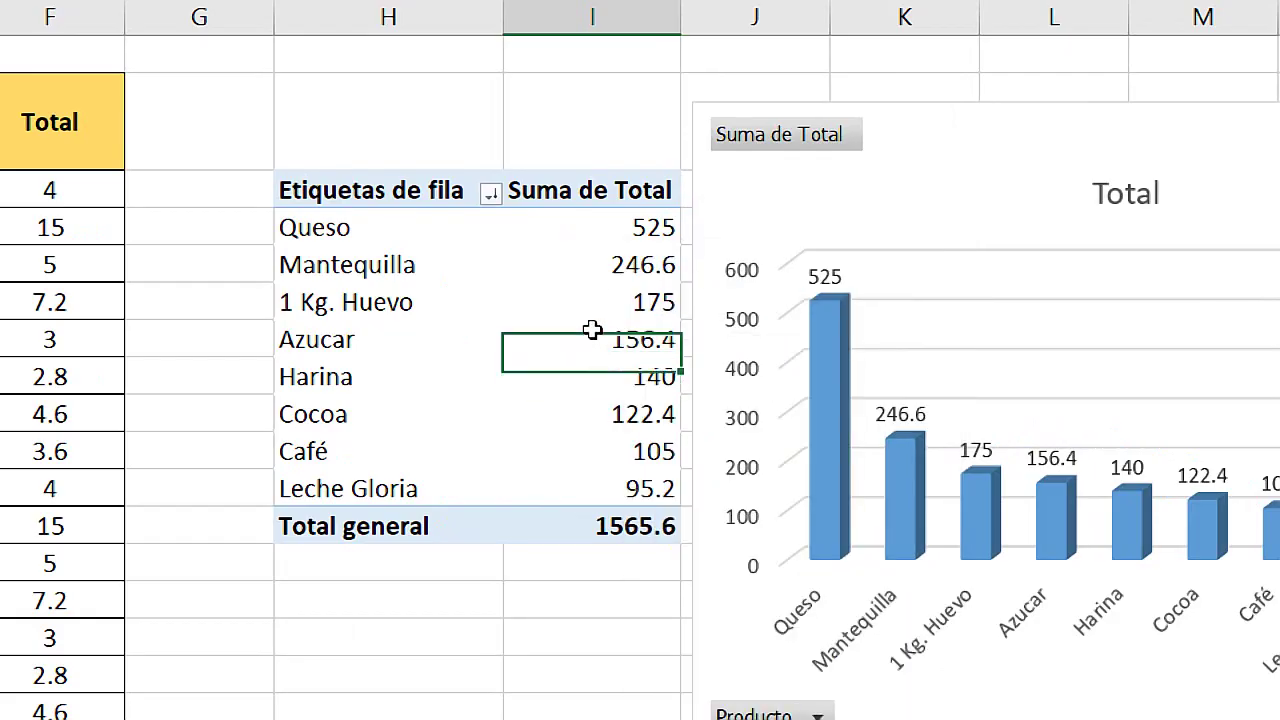
{"action": "right_click", "coordinate": [563, 266]}
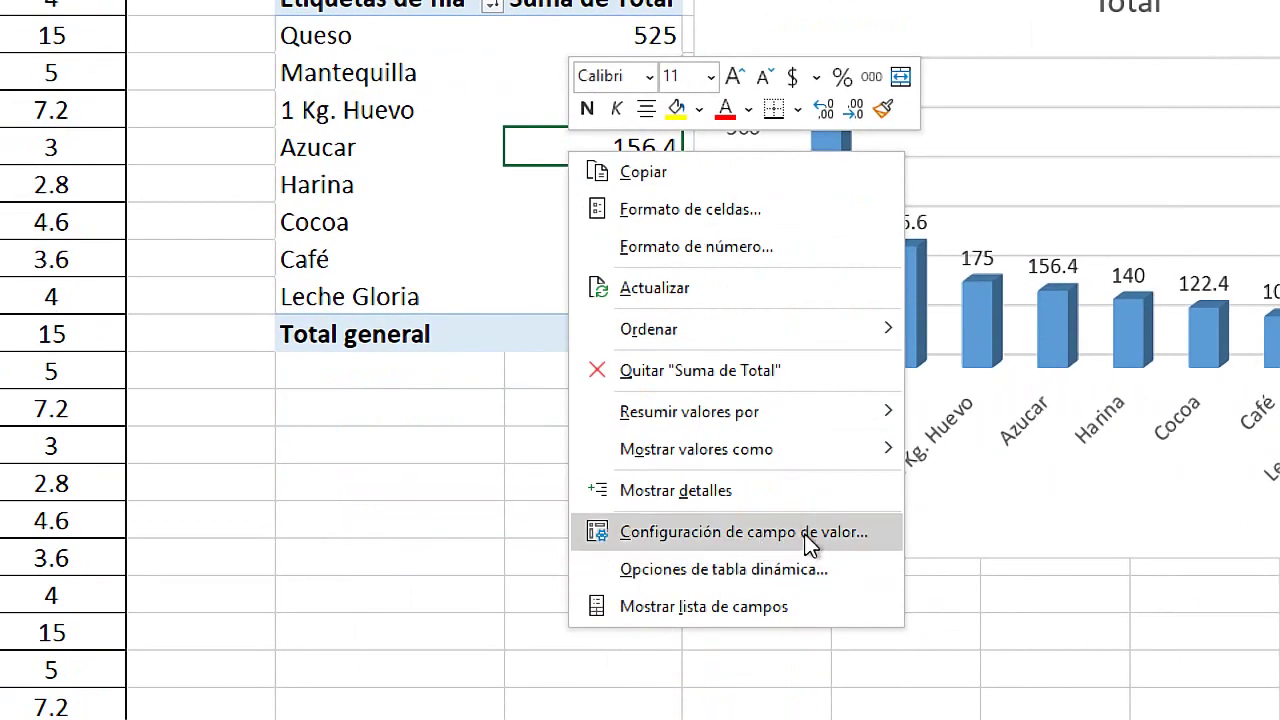
{"action": "left_click", "coordinate": [815, 531]}
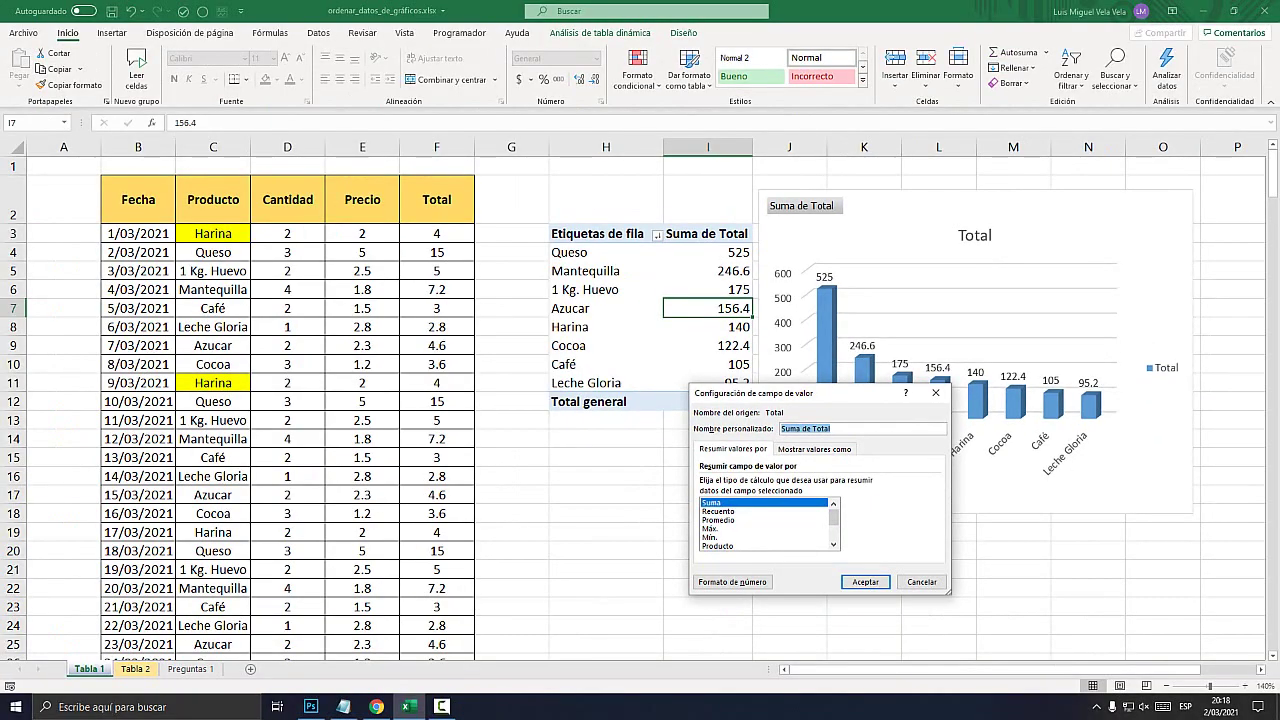
Format the Total values as S/ currency with 2 decimals, then move the chart over columns F–H
{"action": "left_click_drag", "start_coordinate": [720, 382], "coordinate": [585, 176]}
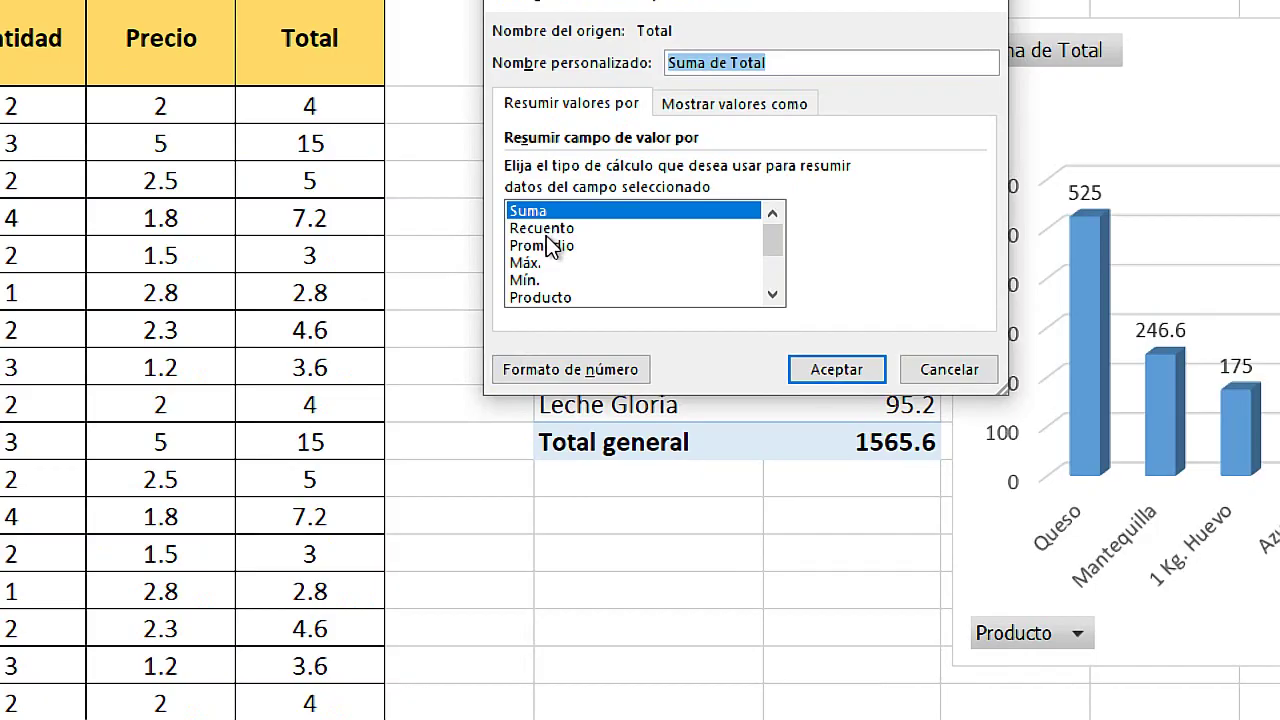
{"action": "left_click", "coordinate": [612, 372]}
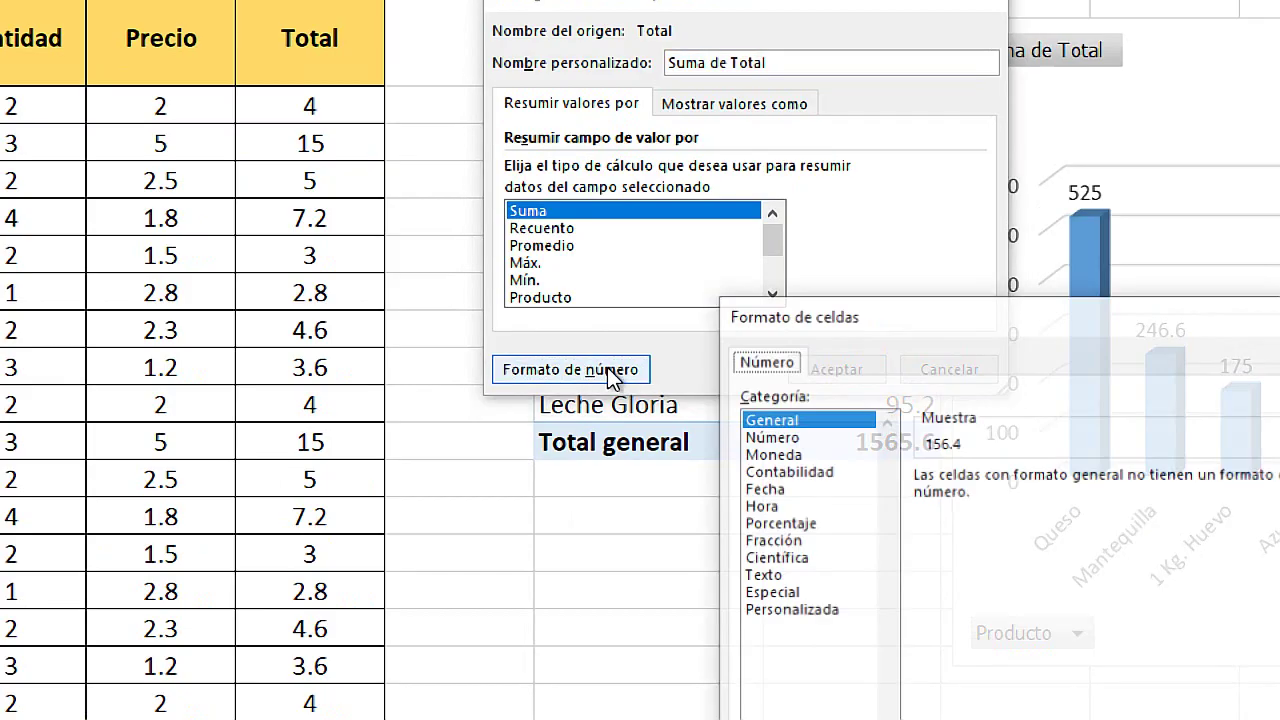
{"action": "mouse_move", "coordinate": [845, 318]}
{"action": "left_mouse_down"}
{"action": "mouse_move", "coordinate": [650, 172]}
{"action": "mouse_move", "coordinate": [454, 129]}
{"action": "left_mouse_up"}
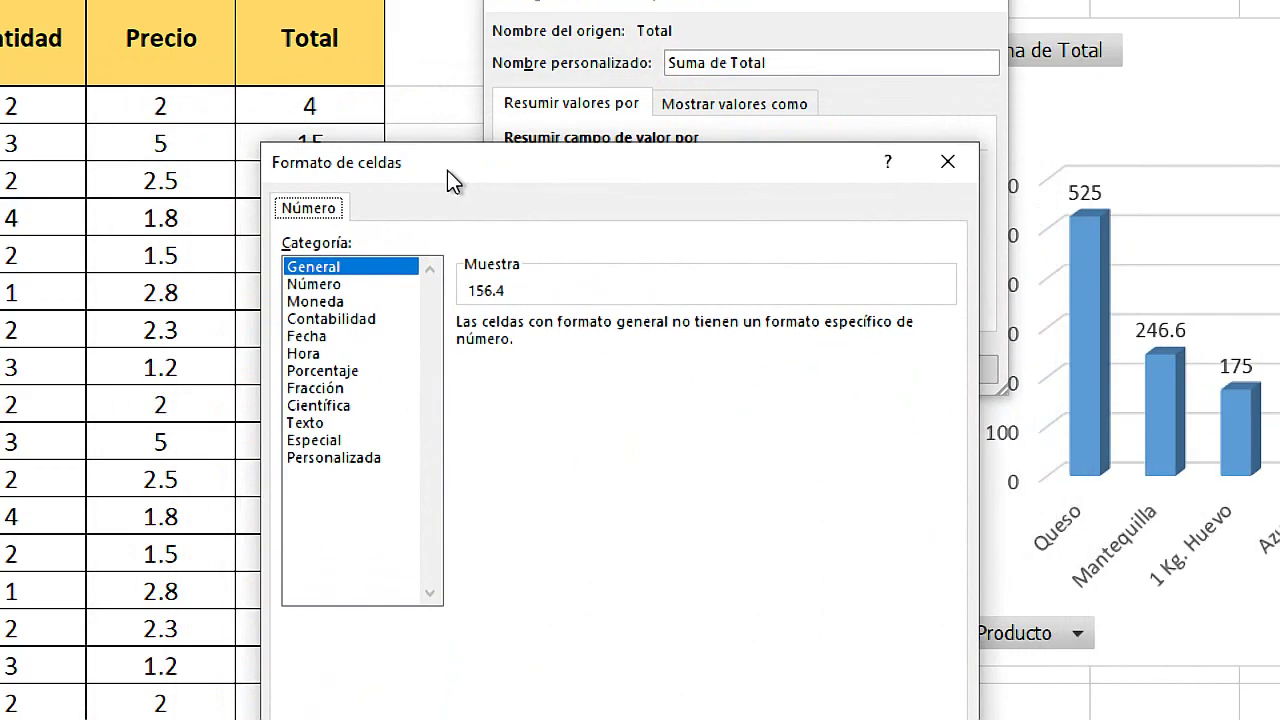
{"action": "left_click", "coordinate": [330, 262]}
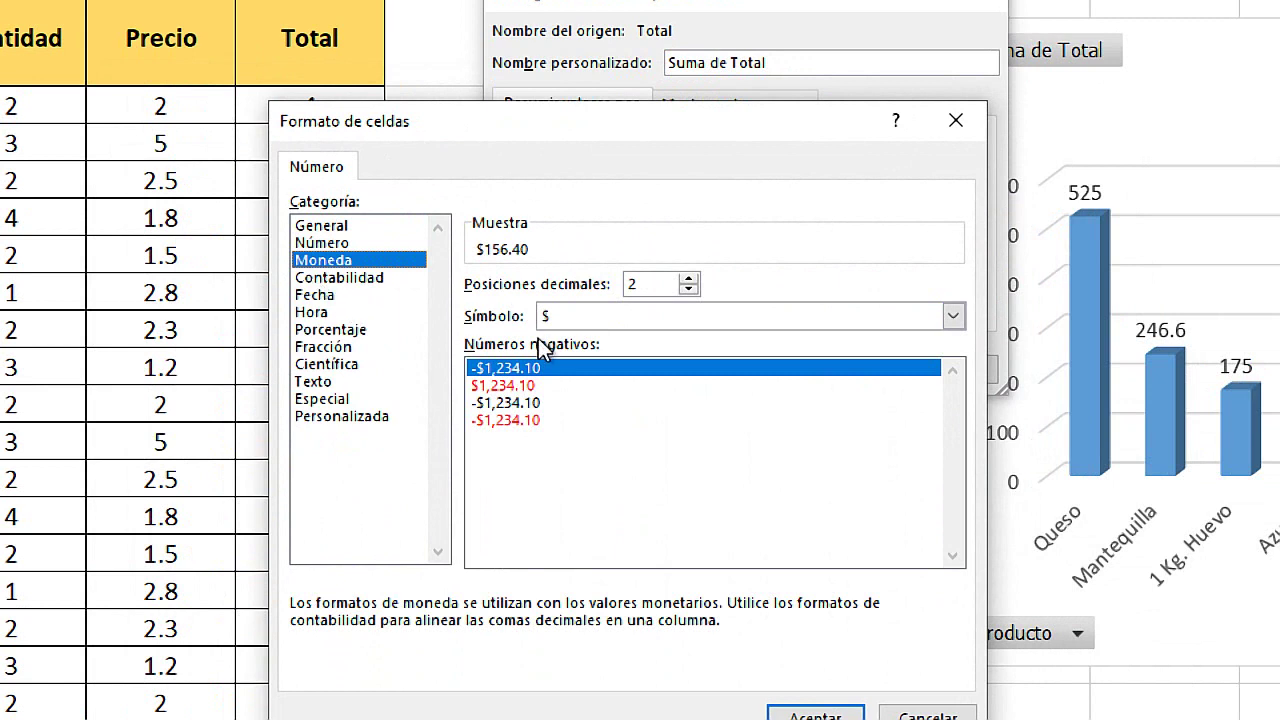
{"action": "left_click", "coordinate": [689, 282]}
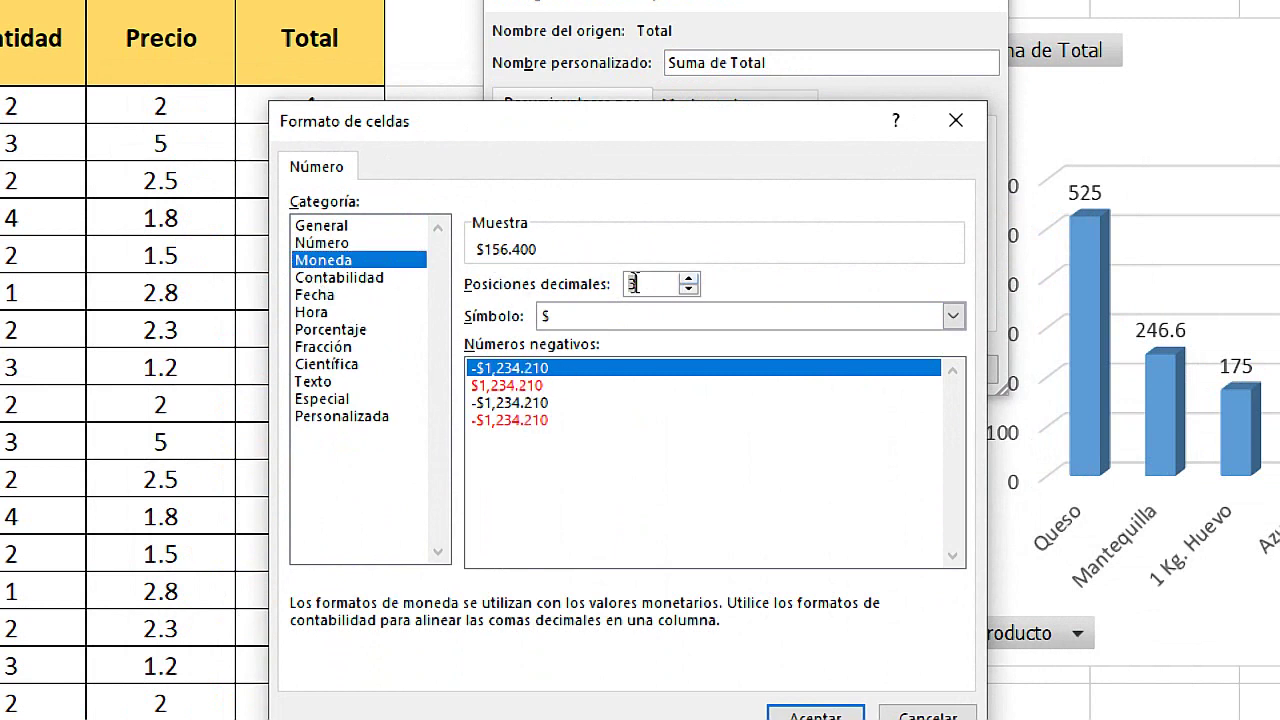
{"action": "left_click", "coordinate": [690, 292]}
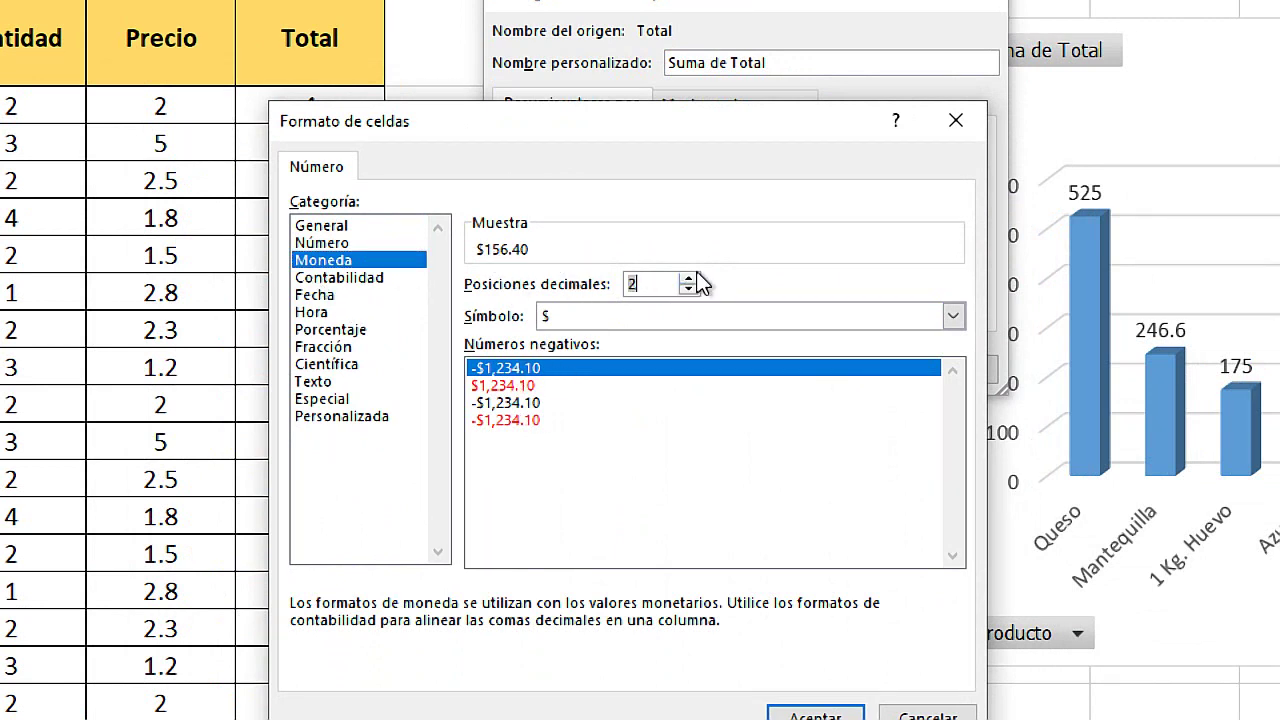
{"action": "left_click", "coordinate": [945, 318]}
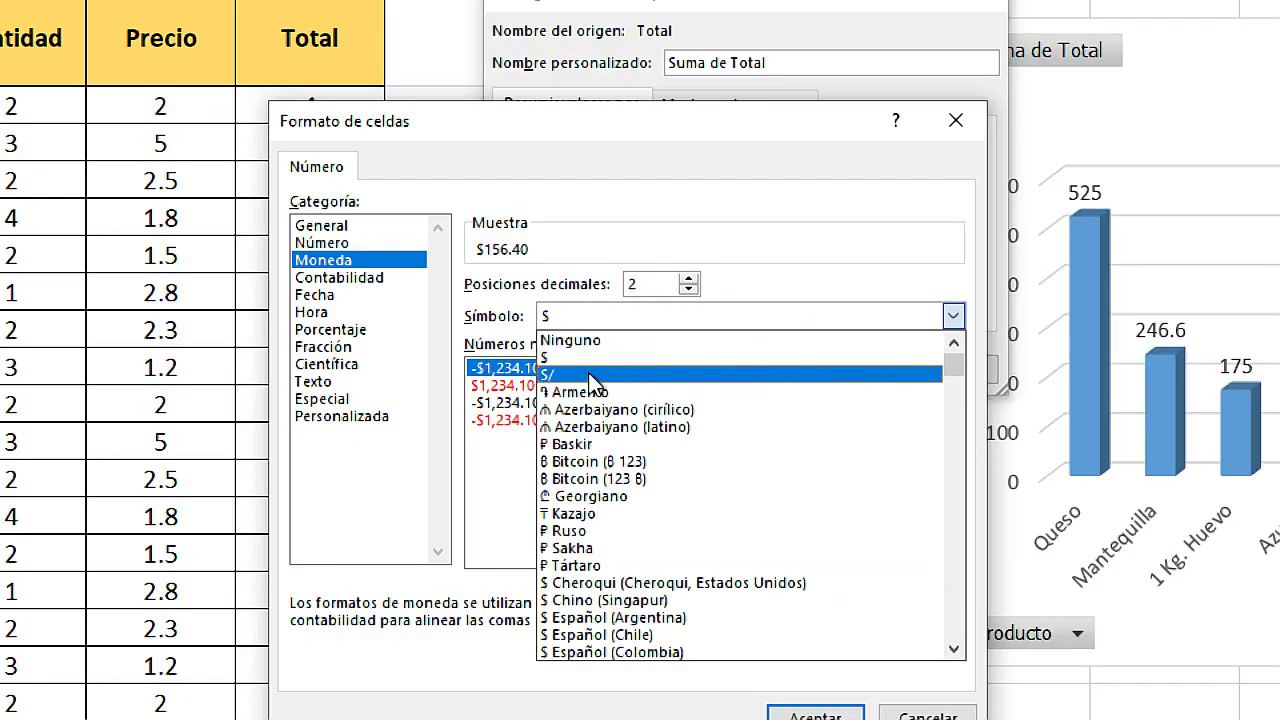
{"action": "left_click", "coordinate": [558, 376]}
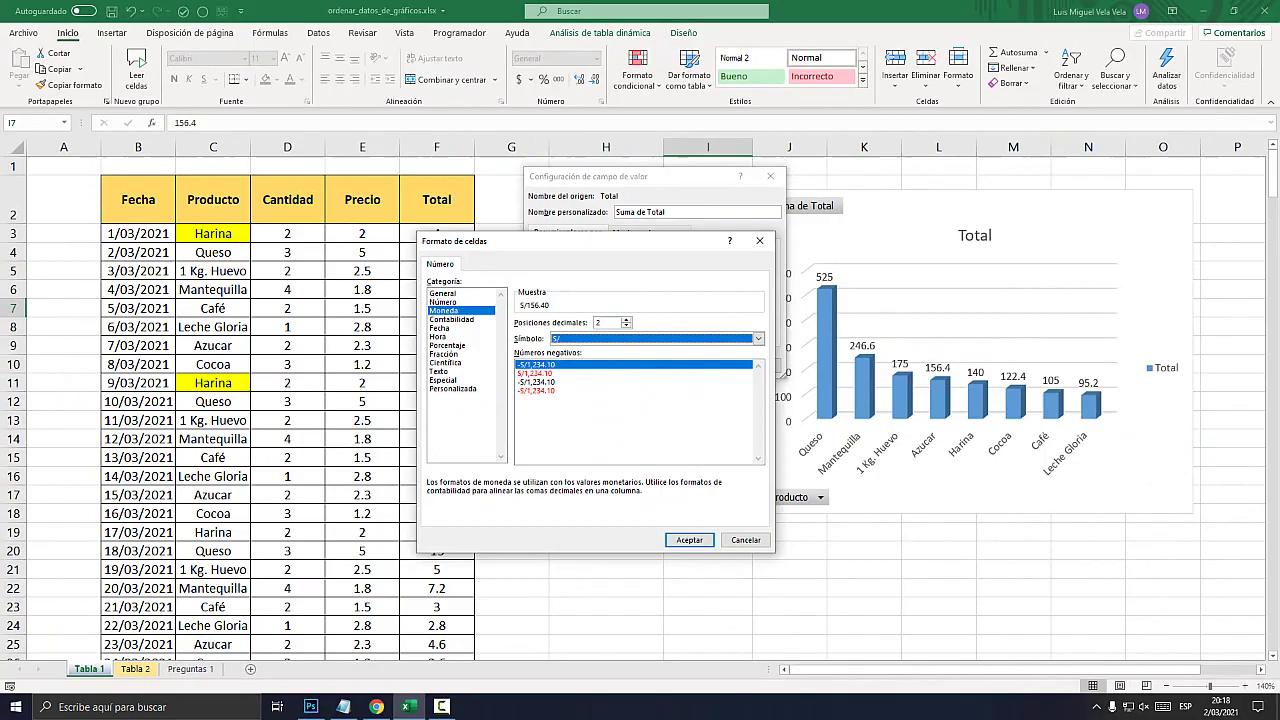
{"action": "left_click", "coordinate": [688, 538]}
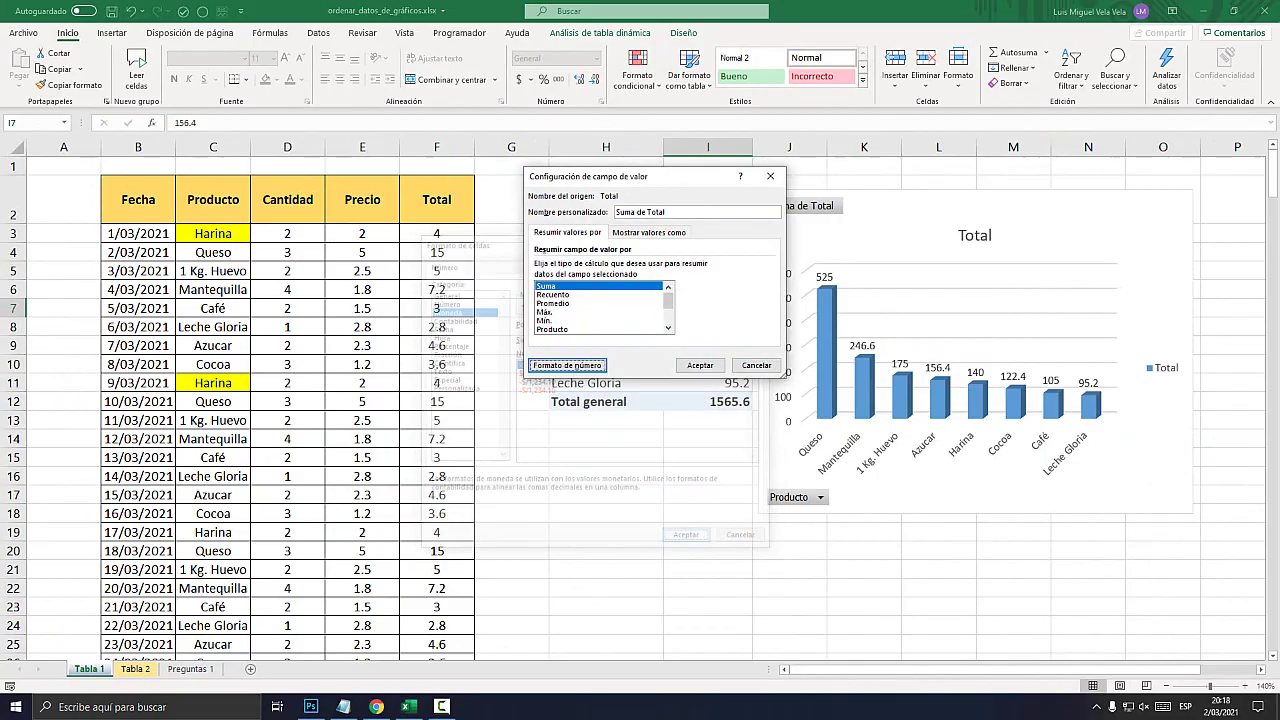
{"action": "left_click", "coordinate": [700, 365]}
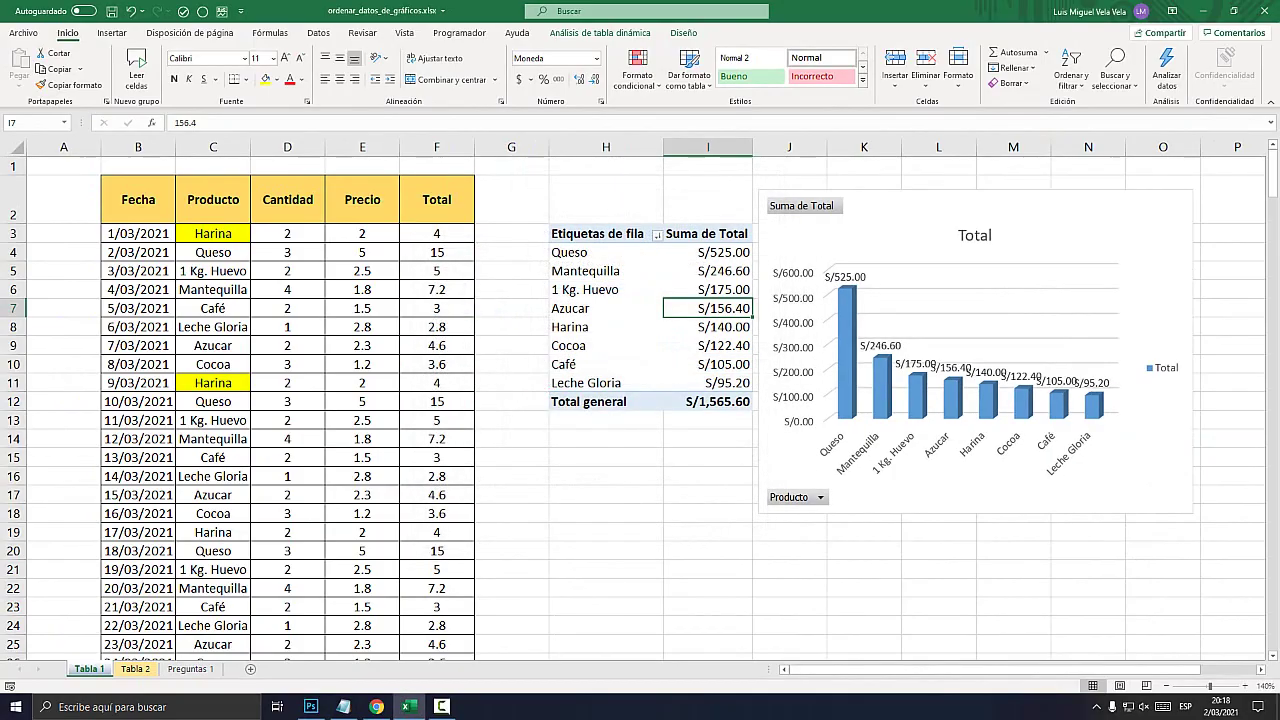
{"action": "left_click_drag", "start_coordinate": [1000, 205], "coordinate": [690, 205]}
Enlarge the chart to span roughly F2:O23 and sort its bars smallest to largest
{"action": "left_click_drag", "start_coordinate": [883, 513], "coordinate": [1157, 592]}
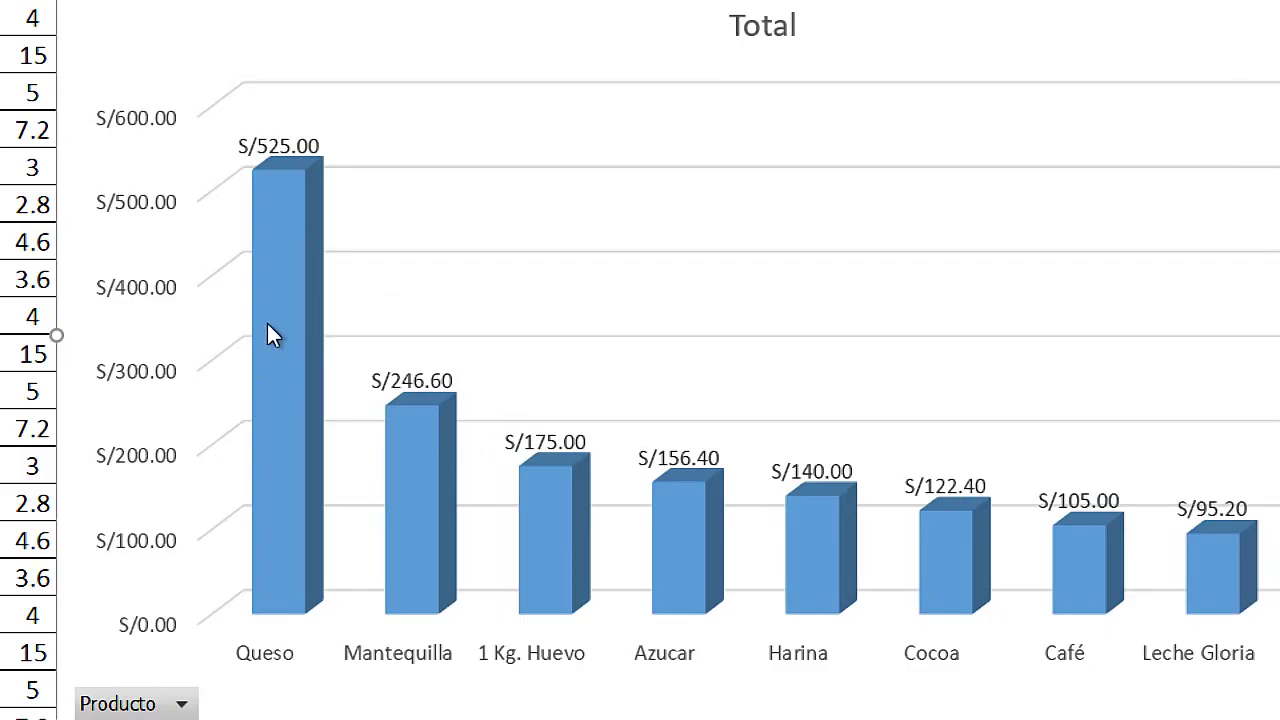
{"action": "right_click", "coordinate": [266, 310]}
{"action": "mouse_move", "coordinate": [380, 323]}
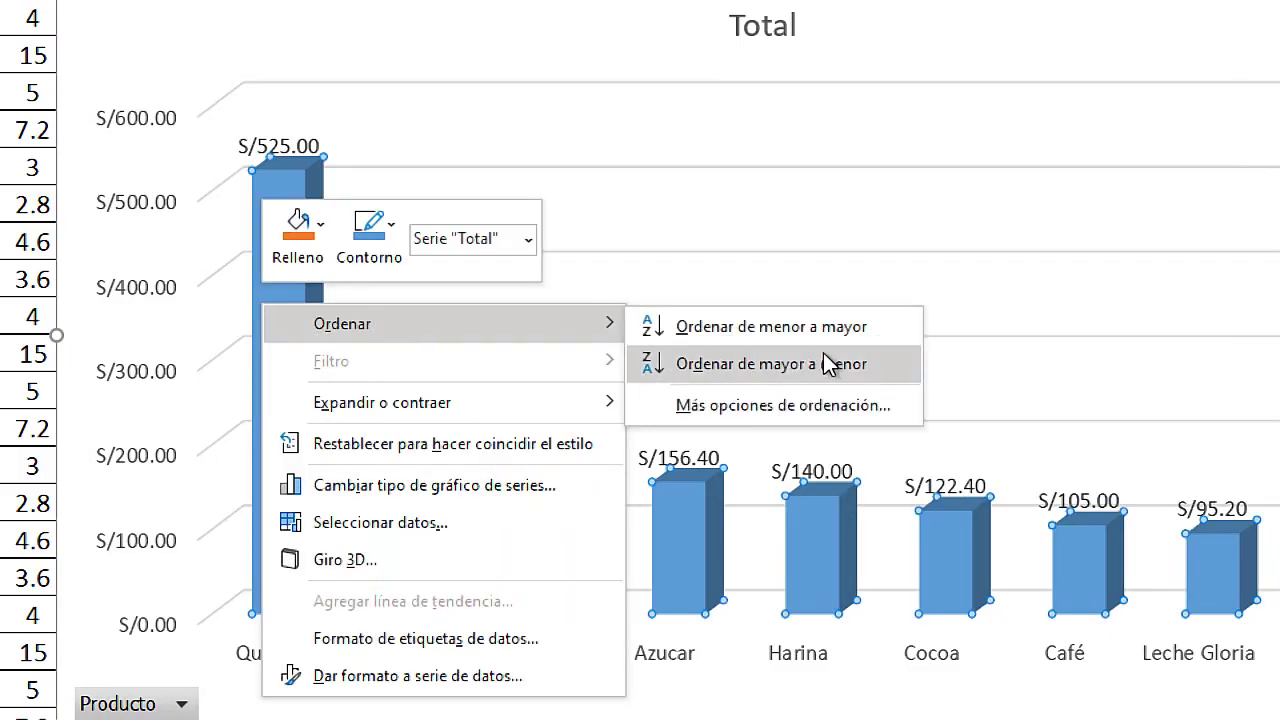
{"action": "left_click", "coordinate": [811, 328]}
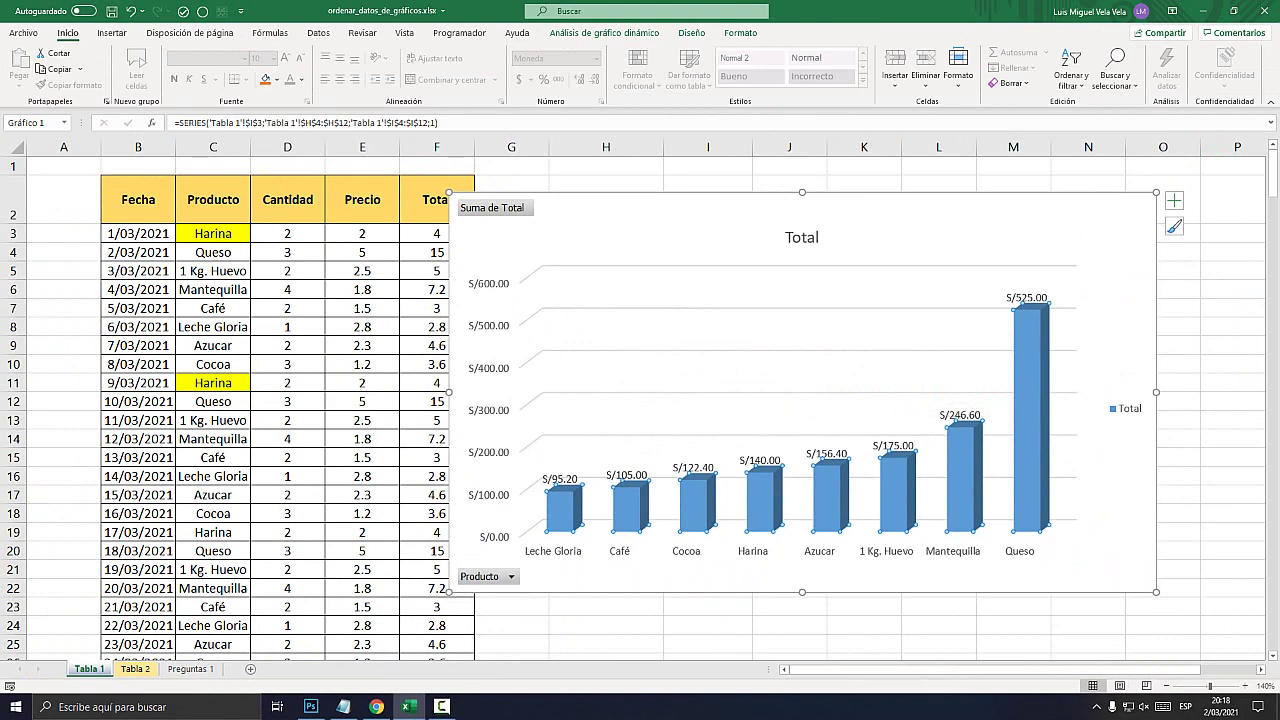
Delete the pivot chart and pivot table, then select the headers and first seven data rows
{"action": "left_click_drag", "start_coordinate": [1100, 250], "coordinate": [879, 300]}
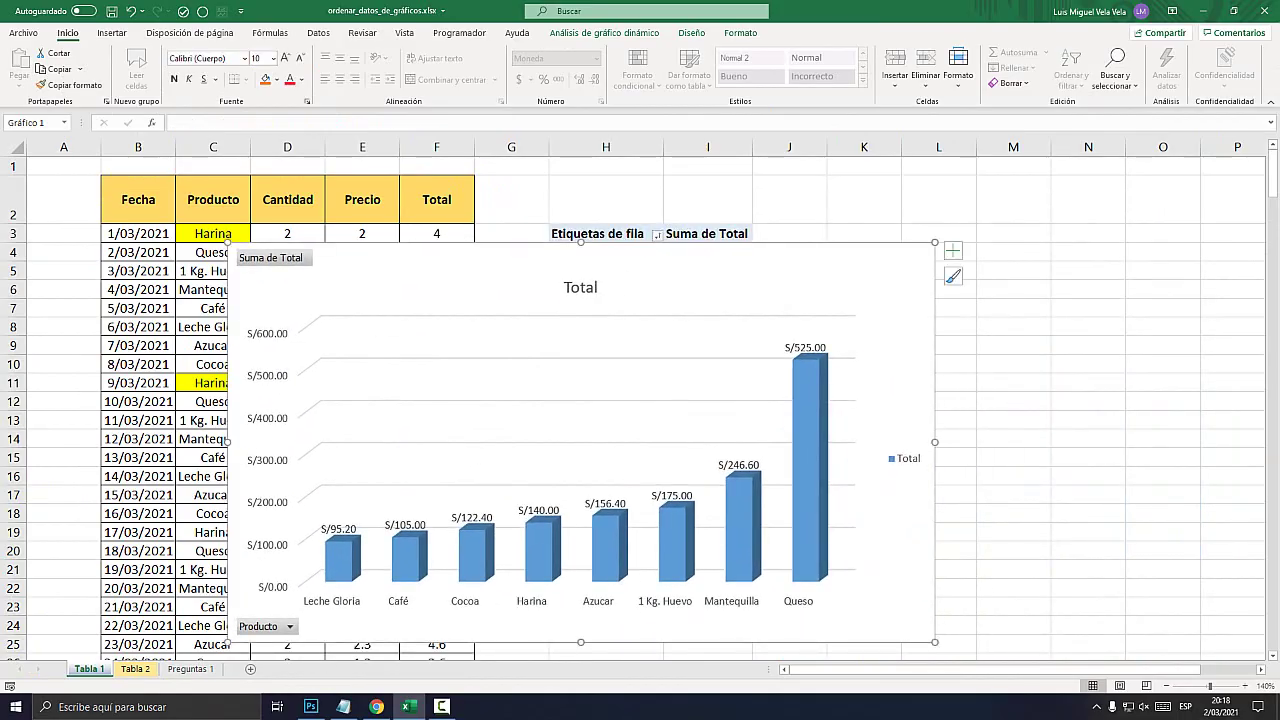
{"action": "key", "text": "Delete"}
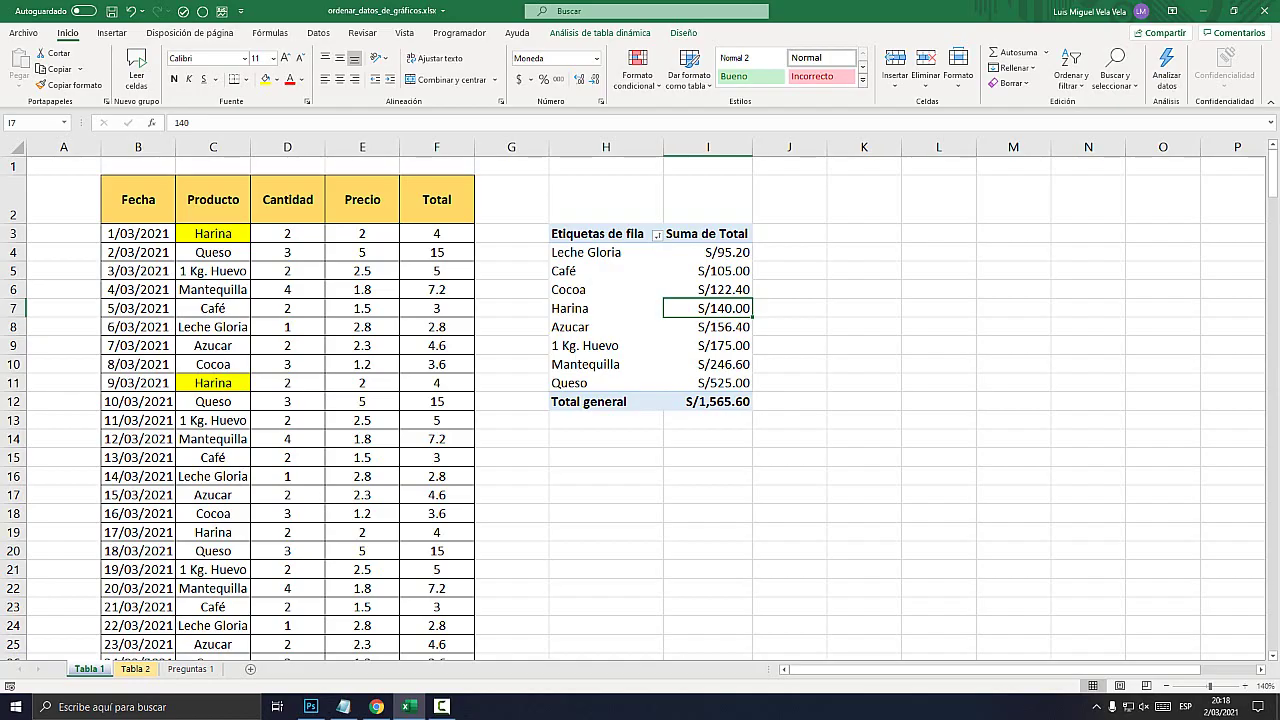
{"action": "left_click_drag", "start_coordinate": [597, 233], "coordinate": [708, 401]}
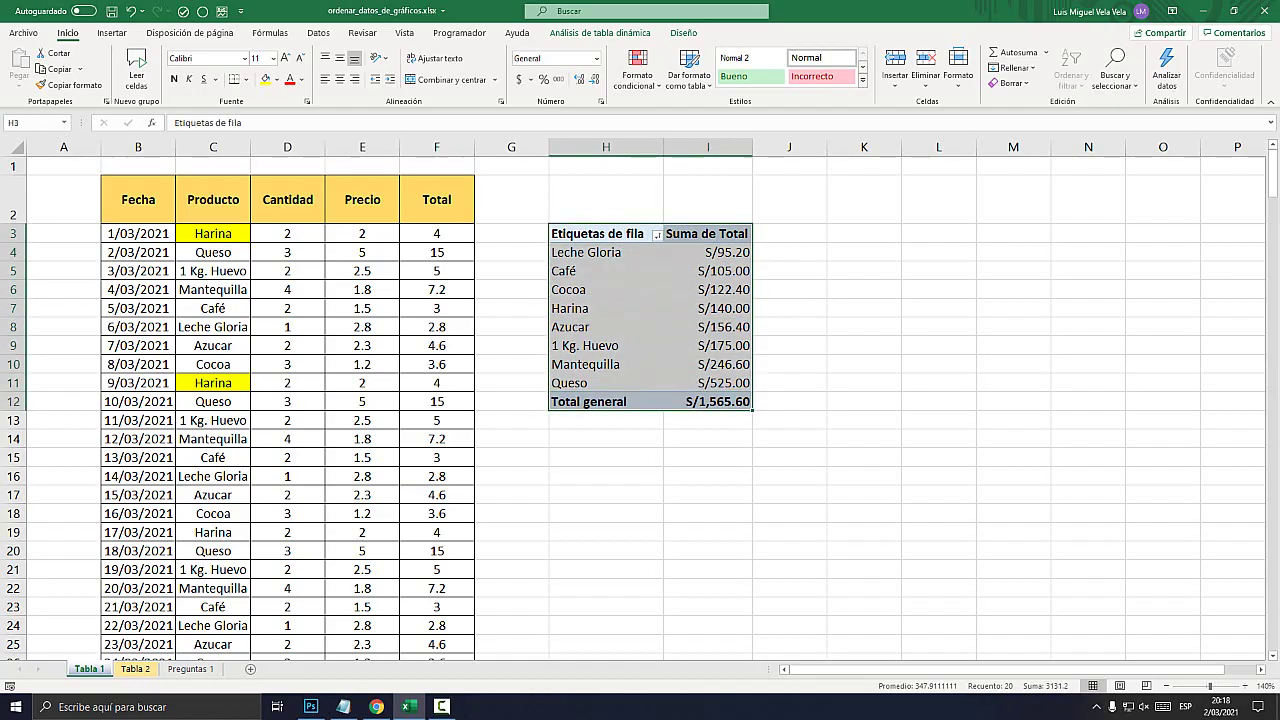
{"action": "key", "text": "Delete"}
{"action": "left_click", "coordinate": [708, 476]}
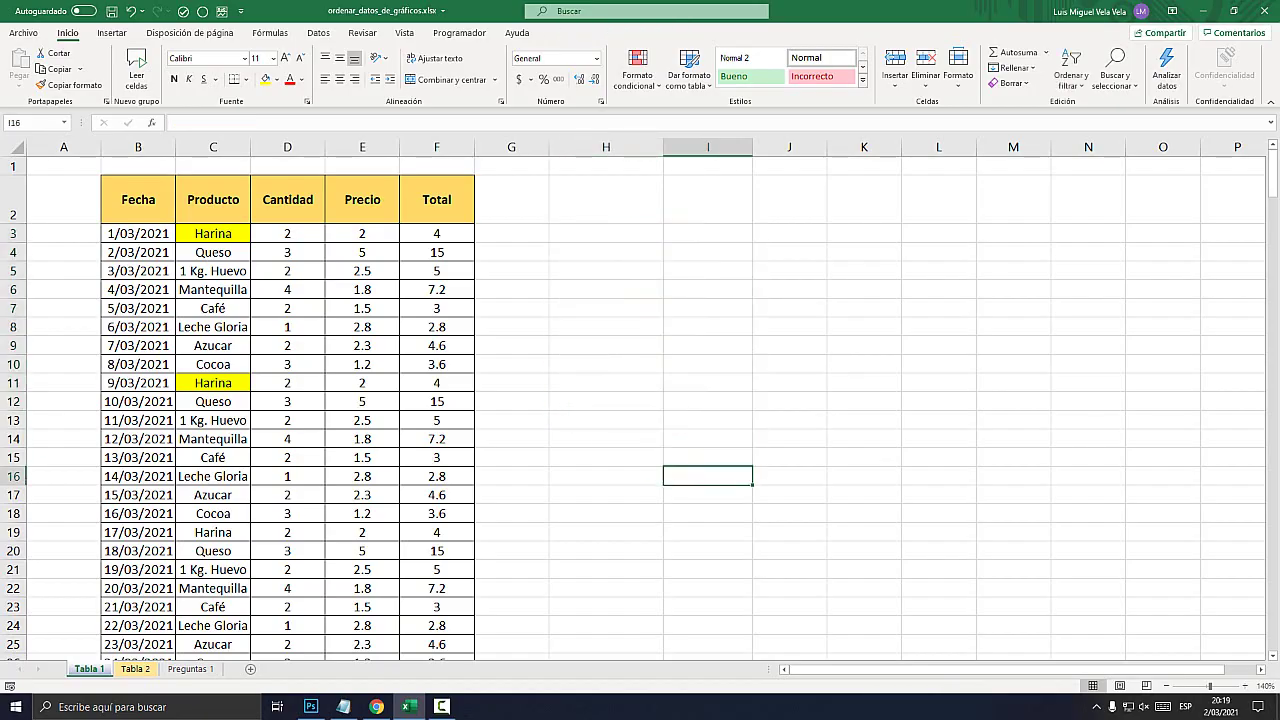
{"action": "left_click_drag", "start_coordinate": [138, 199], "coordinate": [474, 352]}
Paste a copy of the rows at H2 and remove the yellow fill from its Harina cell
{"action": "key", "text": "ctrl+c"}
{"action": "left_click", "coordinate": [606, 199]}
{"action": "key", "text": "ctrl+v"}
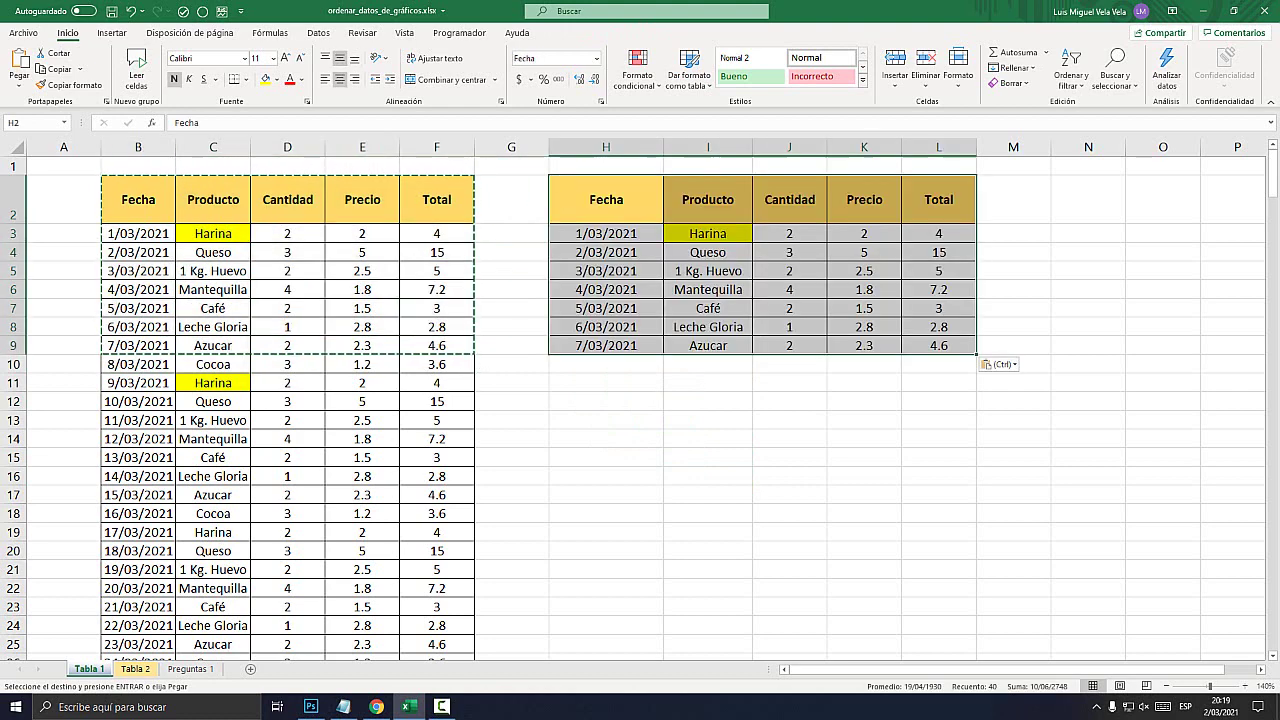
{"action": "left_click", "coordinate": [863, 419]}
{"action": "left_click", "coordinate": [707, 233]}
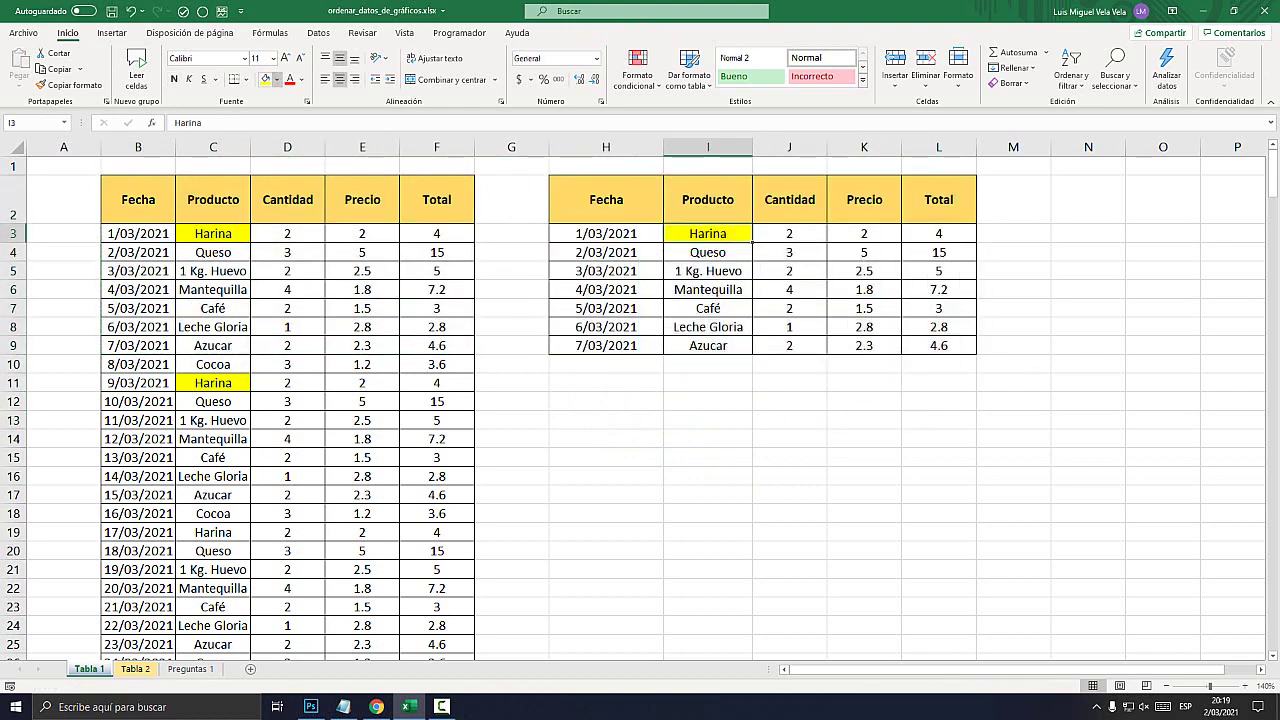
{"action": "left_click", "coordinate": [279, 79]}
{"action": "left_click", "coordinate": [290, 226]}
{"action": "left_click", "coordinate": [606, 383]}
{"action": "left_click", "coordinate": [606, 345]}
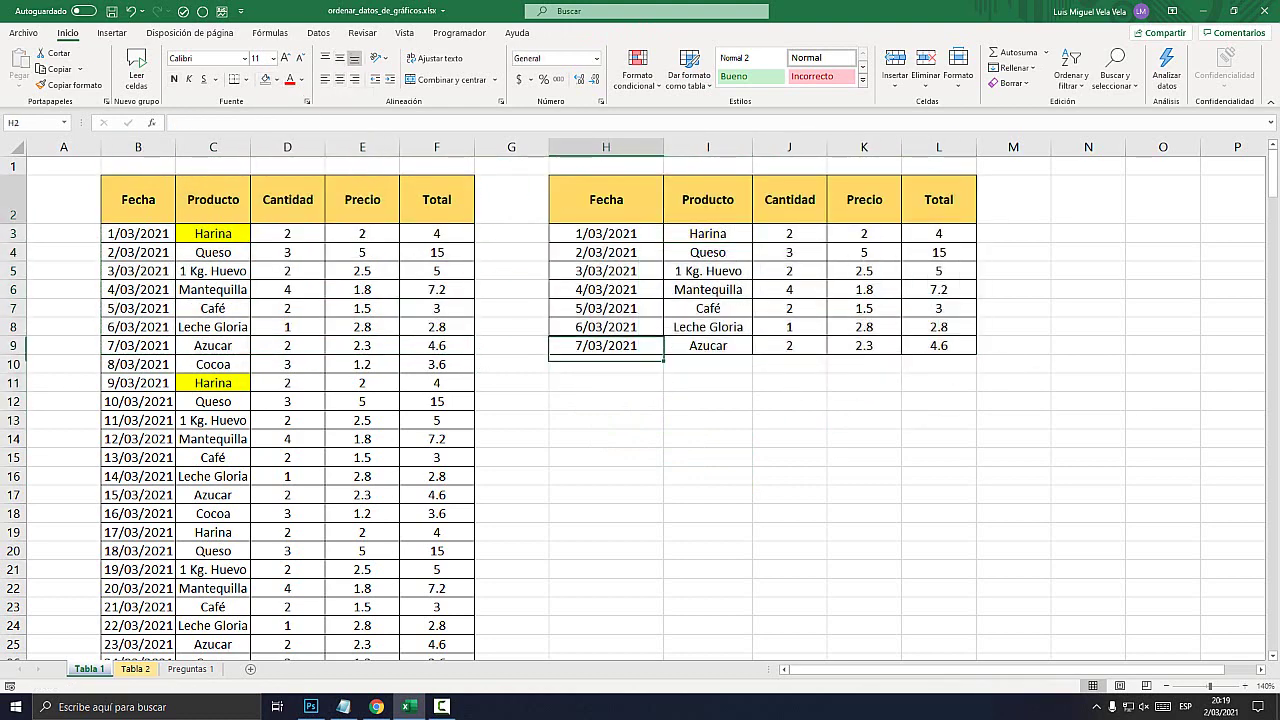
Convert the pasted range H2:L9 into a table with headers
{"action": "left_click_drag", "start_coordinate": [606, 199], "coordinate": [938, 345]}
{"action": "left_click", "coordinate": [899, 294]}
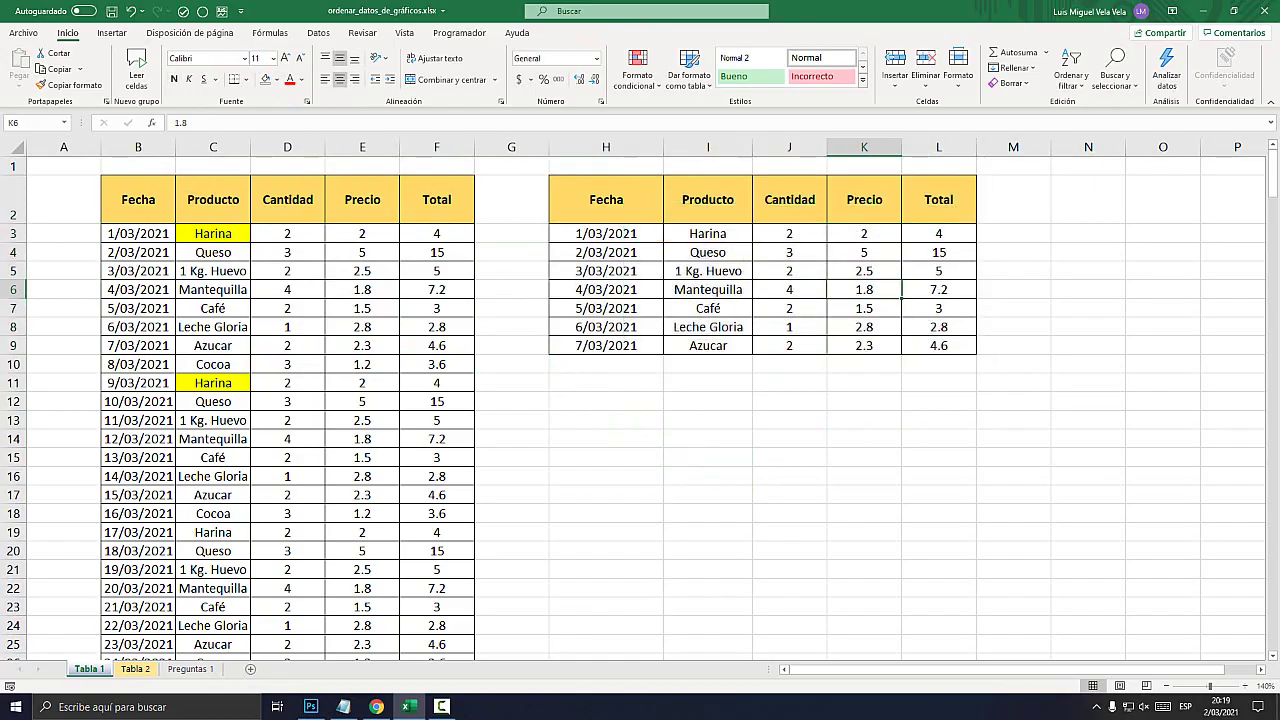
{"action": "left_click_drag", "start_coordinate": [707, 233], "coordinate": [707, 345]}
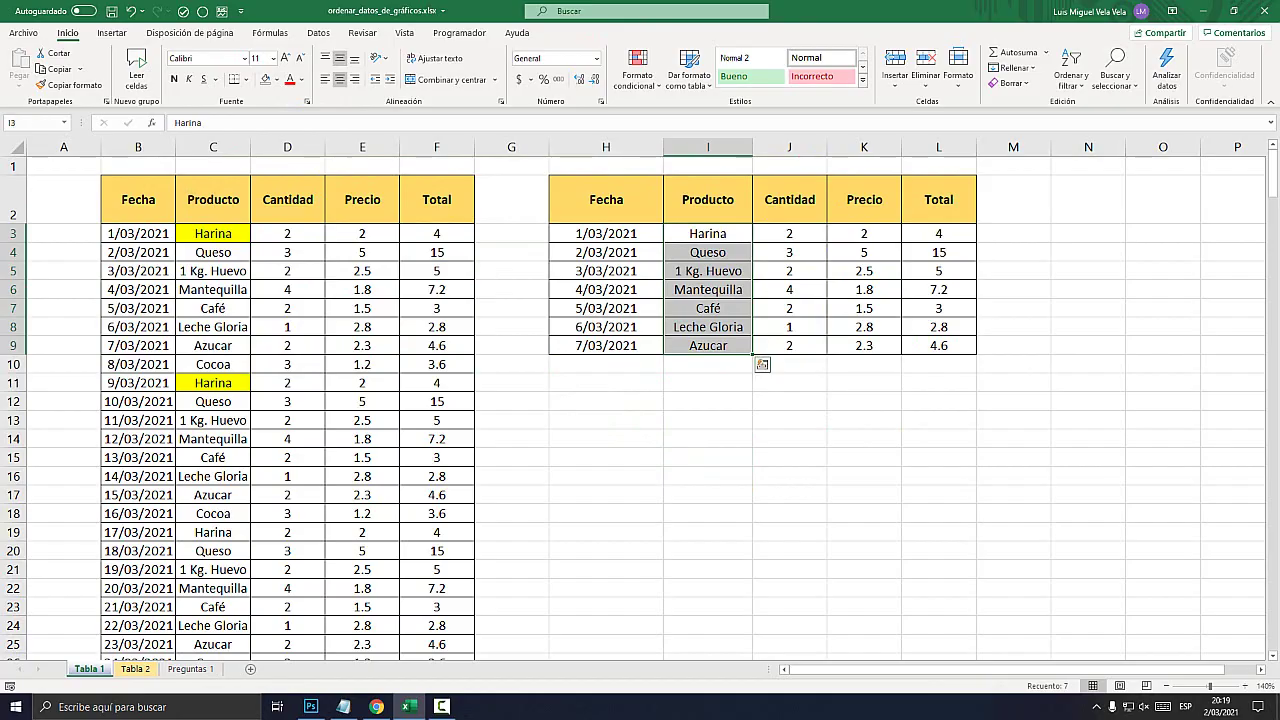
{"action": "left_click_drag", "start_coordinate": [938, 252], "coordinate": [938, 345]}
{"action": "left_click", "coordinate": [864, 420]}
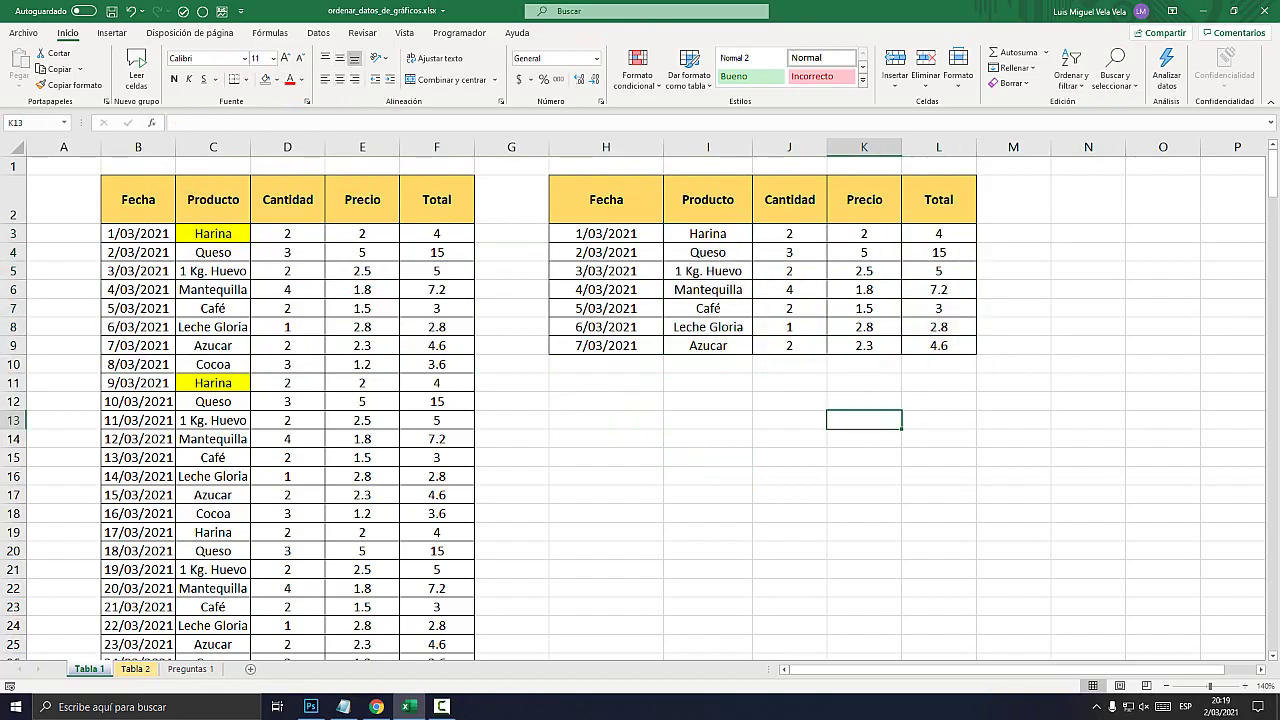
{"action": "left_click", "coordinate": [789, 271]}
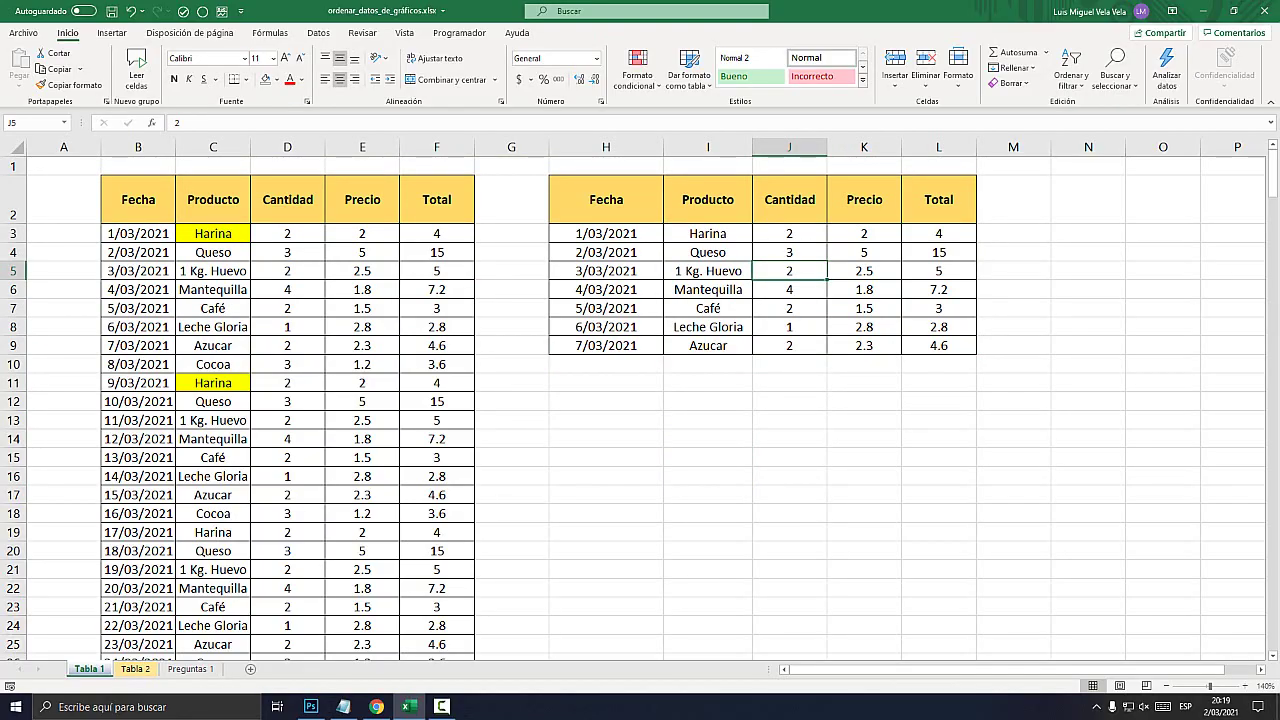
{"action": "left_click_drag", "start_coordinate": [606, 199], "coordinate": [938, 345]}
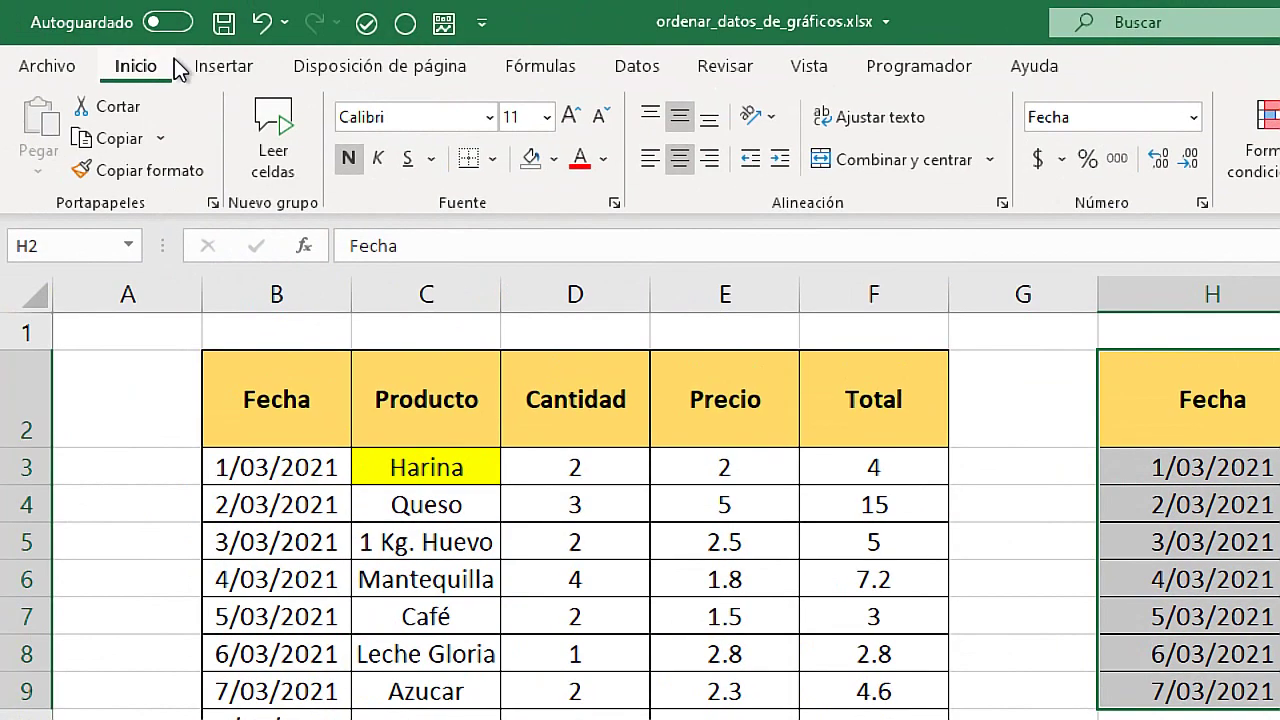
{"action": "left_click", "coordinate": [114, 34]}
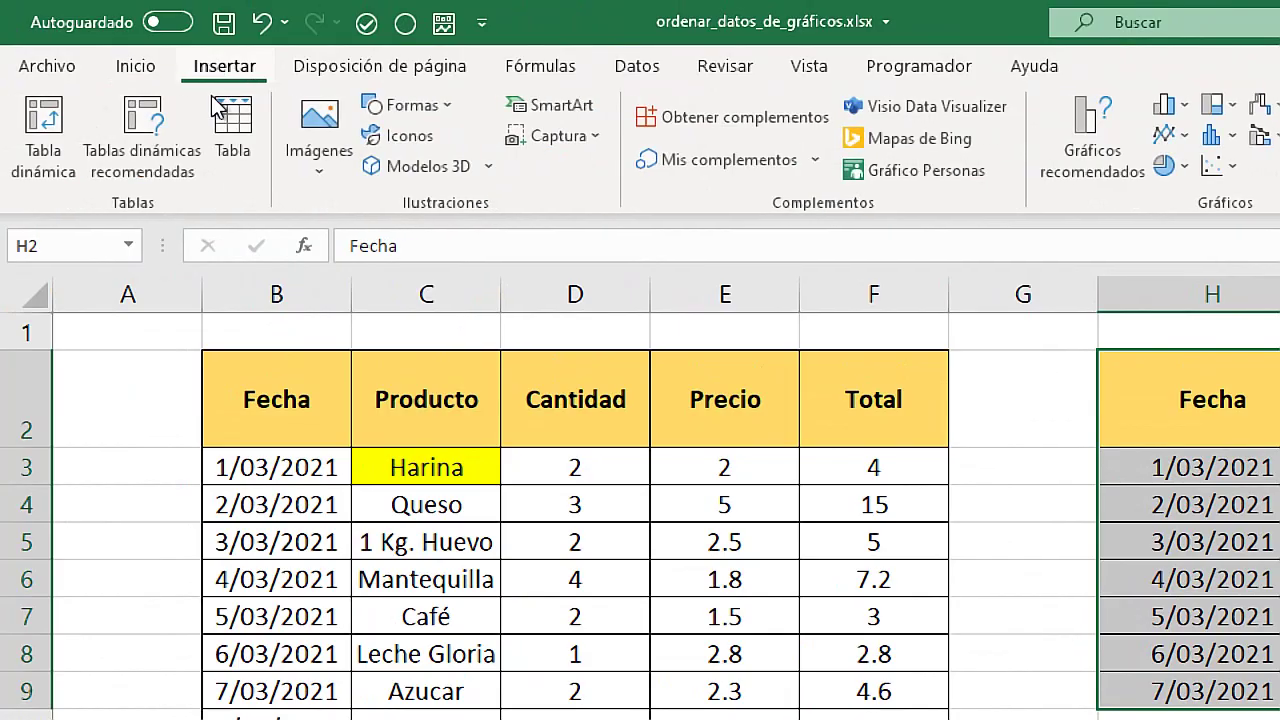
{"action": "left_click", "coordinate": [240, 145]}
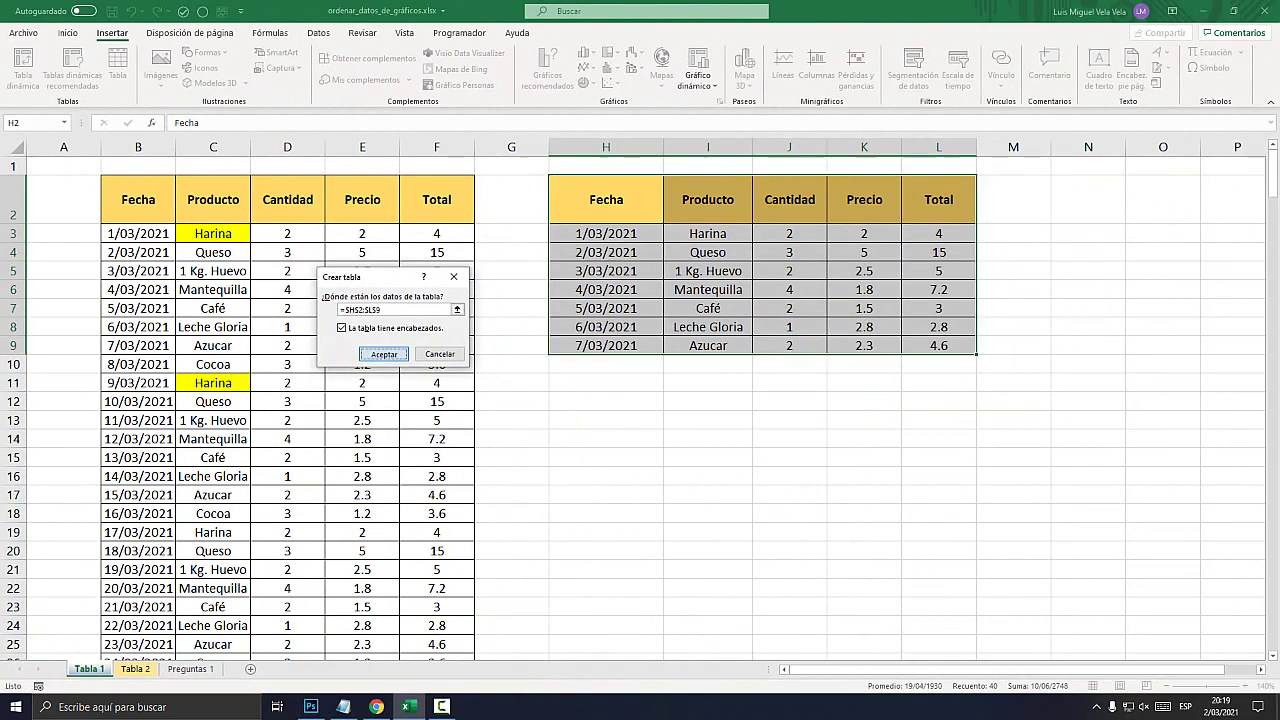
{"action": "left_click", "coordinate": [383, 353]}
Fill the new table's header row yellow
{"action": "left_click", "coordinate": [938, 308]}
{"action": "left_click_drag", "start_coordinate": [606, 199], "coordinate": [938, 199]}
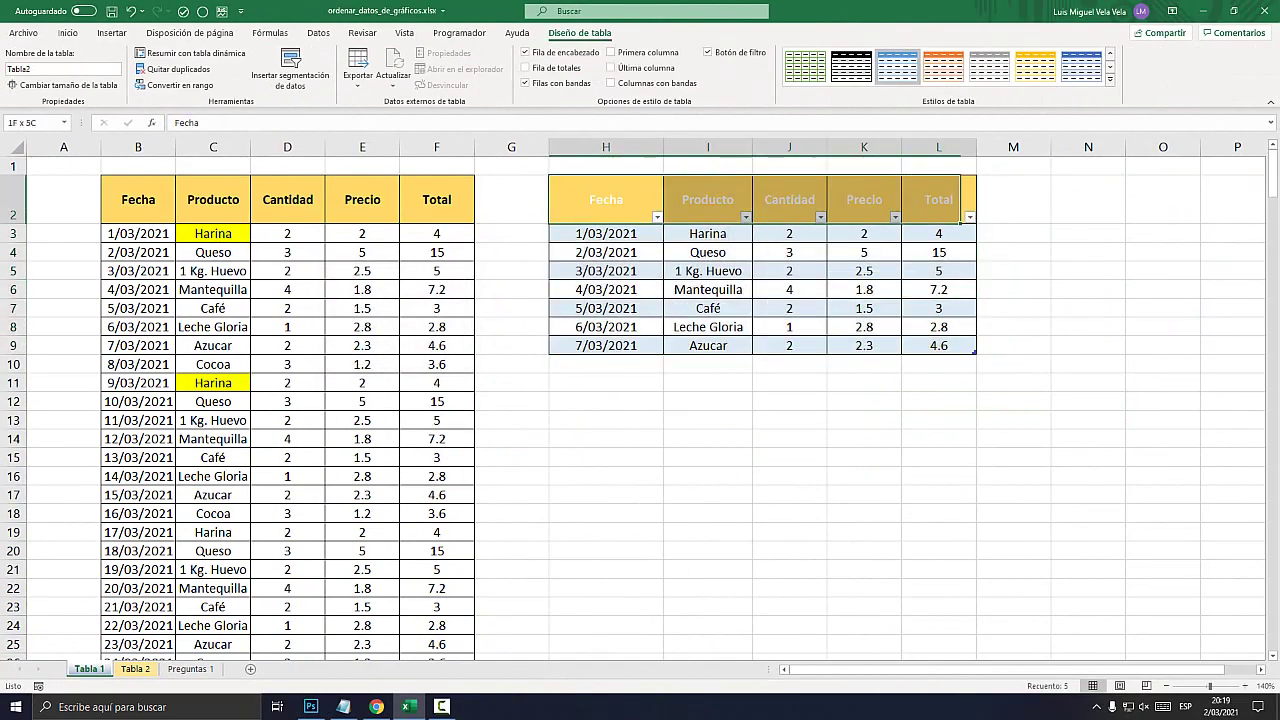
{"action": "left_click", "coordinate": [67, 32]}
{"action": "left_click", "coordinate": [278, 79]}
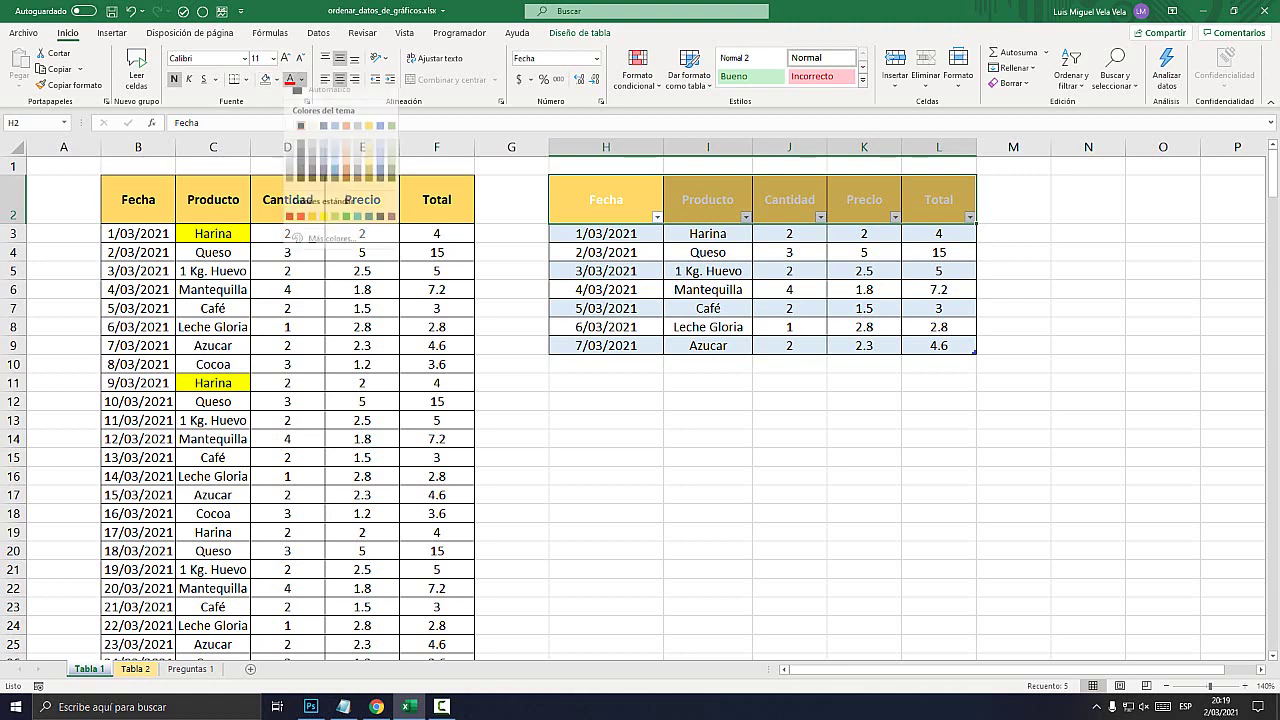
{"action": "left_click", "coordinate": [368, 150]}
{"action": "left_click", "coordinate": [938, 437]}
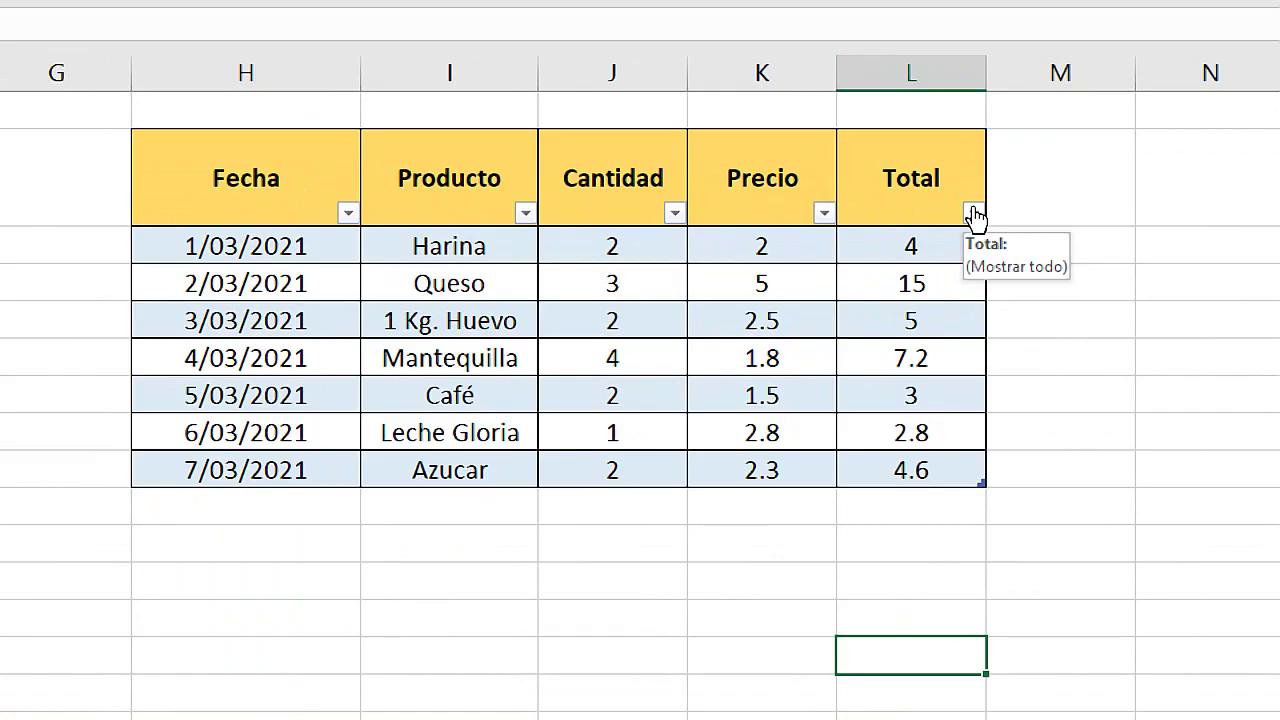
Sort Tabla2 by Total from largest to smallest so Queso (15) comes first
{"action": "left_click", "coordinate": [973, 214]}
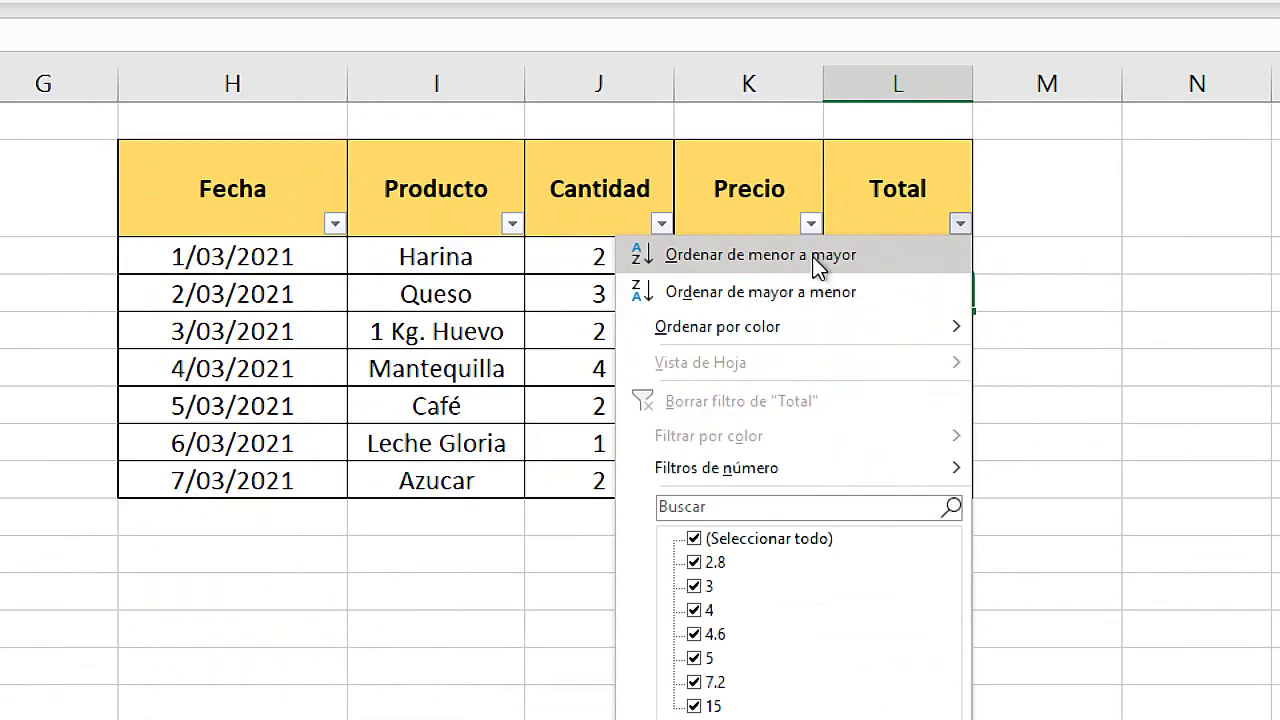
{"action": "left_click", "coordinate": [818, 260]}
{"action": "left_click_drag", "start_coordinate": [904, 259], "coordinate": [900, 486]}
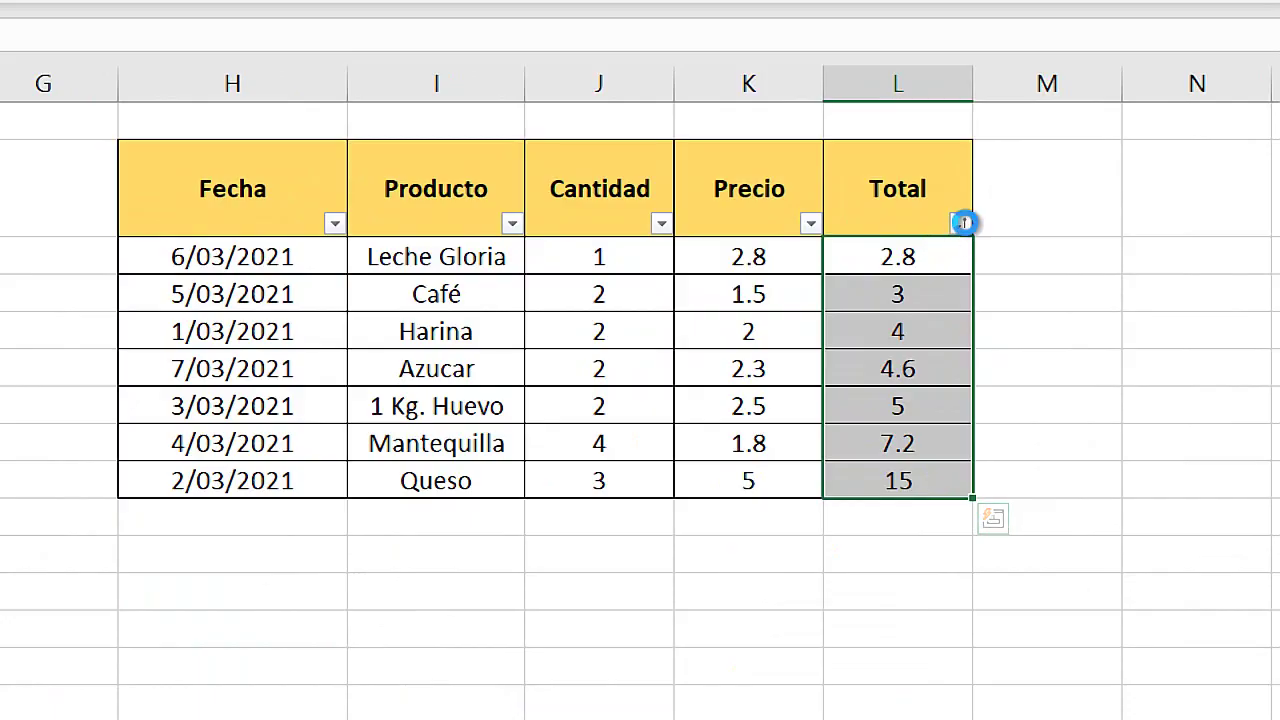
{"action": "left_click", "coordinate": [959, 223]}
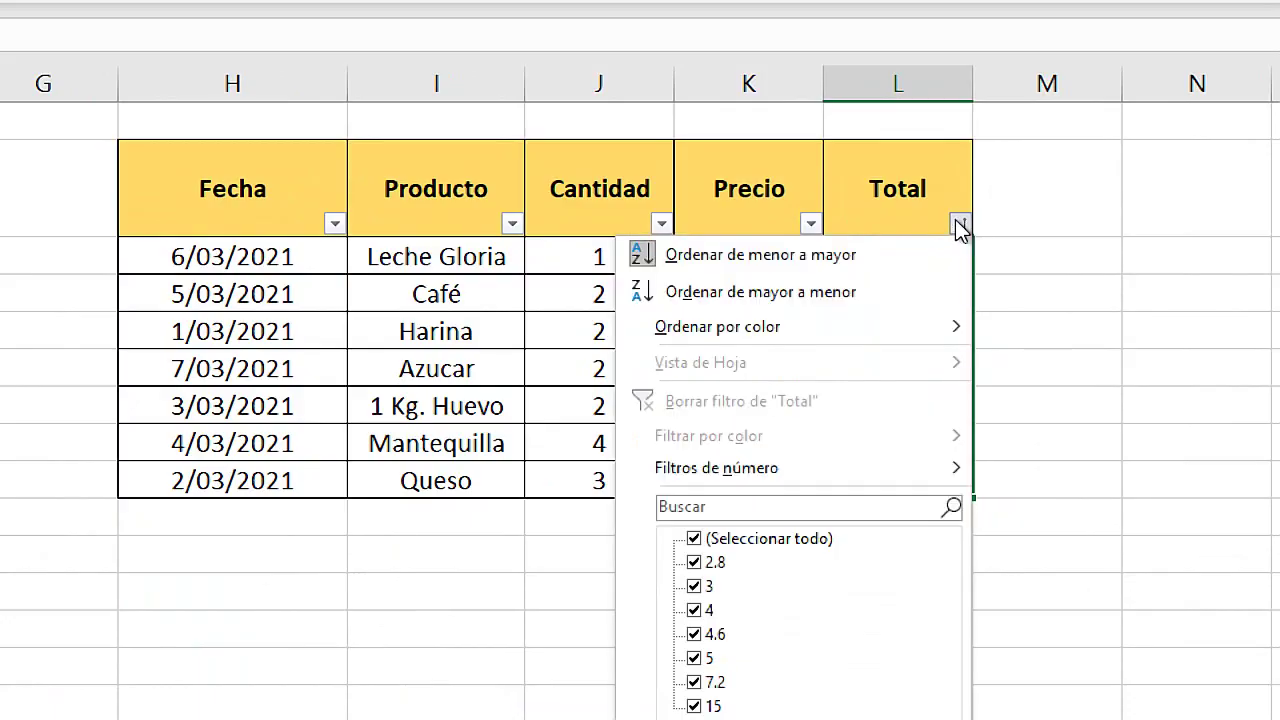
{"action": "left_click", "coordinate": [786, 300]}
{"action": "left_click", "coordinate": [905, 325]}
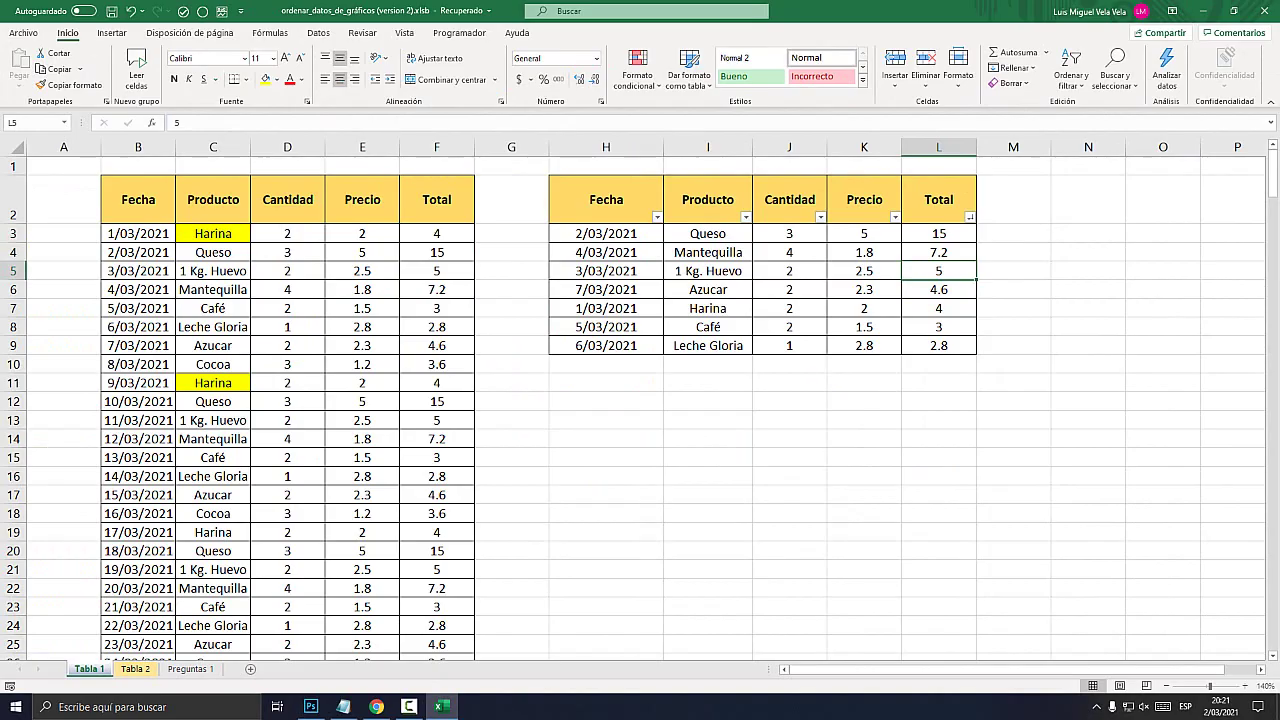
Select the Producto column with its header and bring up Photoshop's keyboard image
{"action": "left_click_drag", "start_coordinate": [606, 200], "coordinate": [938, 345]}
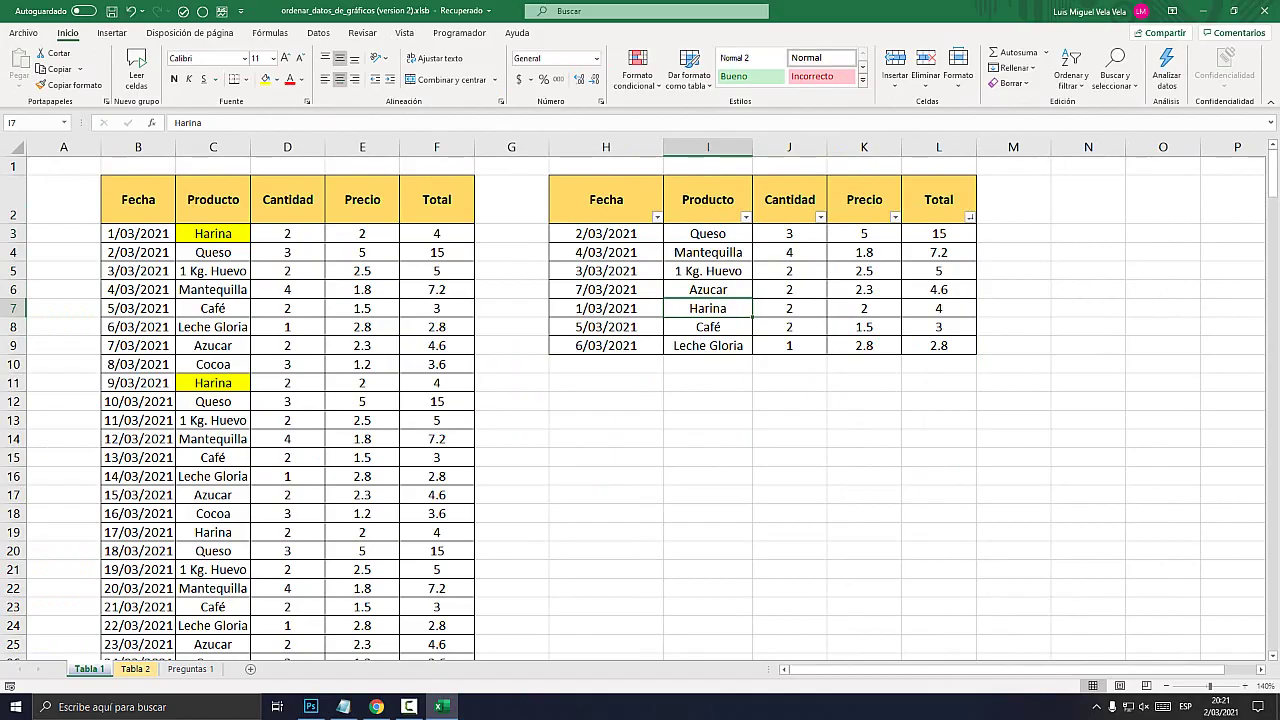
{"action": "left_click_drag", "start_coordinate": [708, 210], "coordinate": [708, 345]}
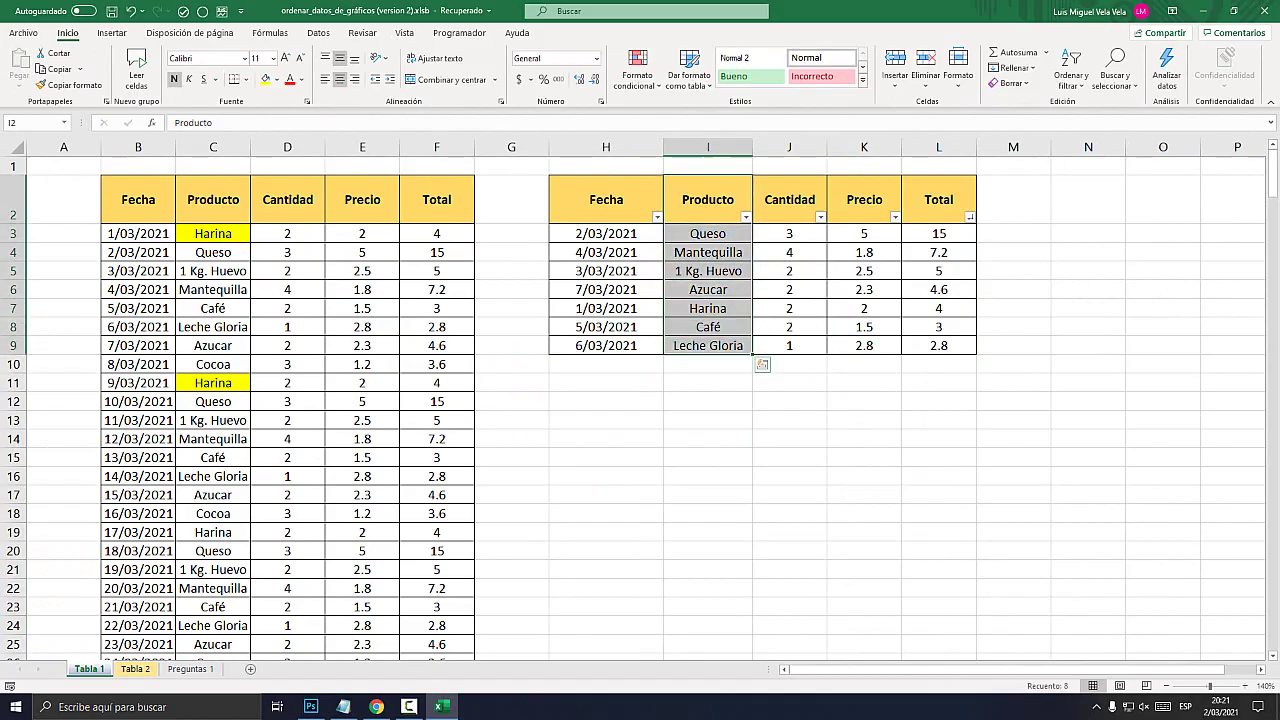
{"action": "left_click", "coordinate": [311, 706]}
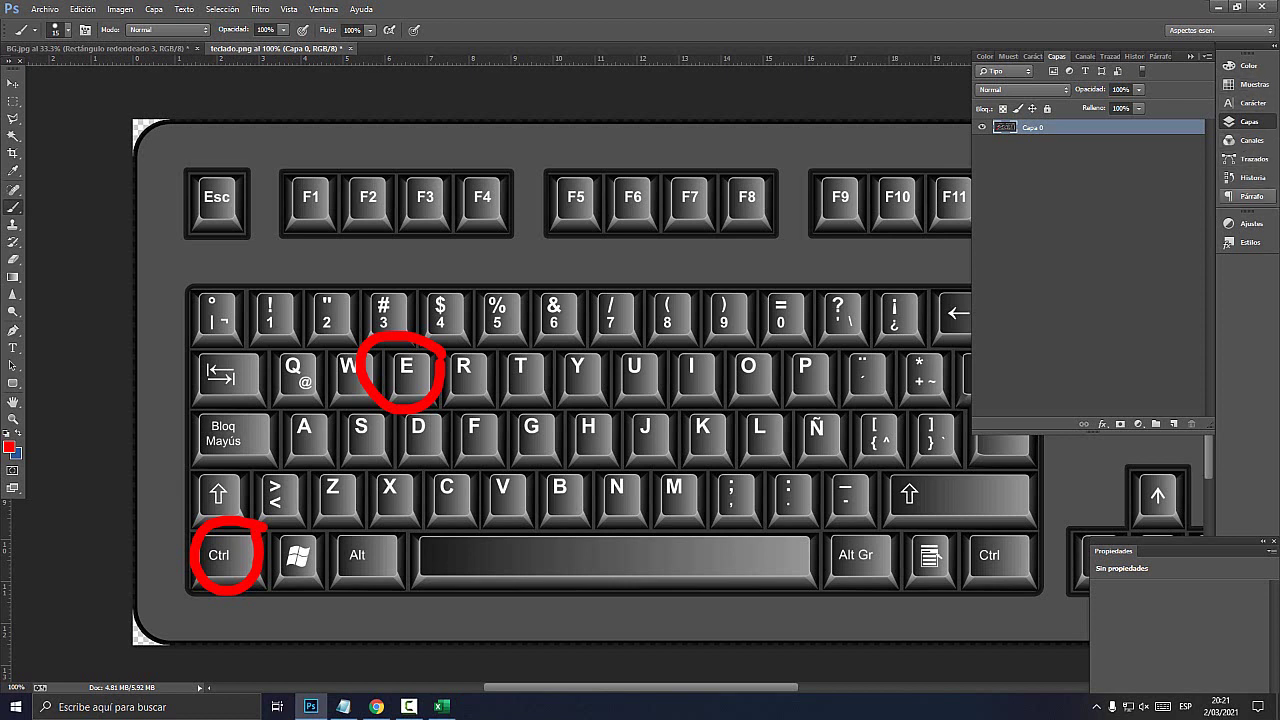
Revert the keyboard image to Abrir, circle Ctrl in red and draw a red line to Z
{"action": "left_click", "coordinate": [1248, 177]}
{"action": "left_click", "coordinate": [1018, 87]}
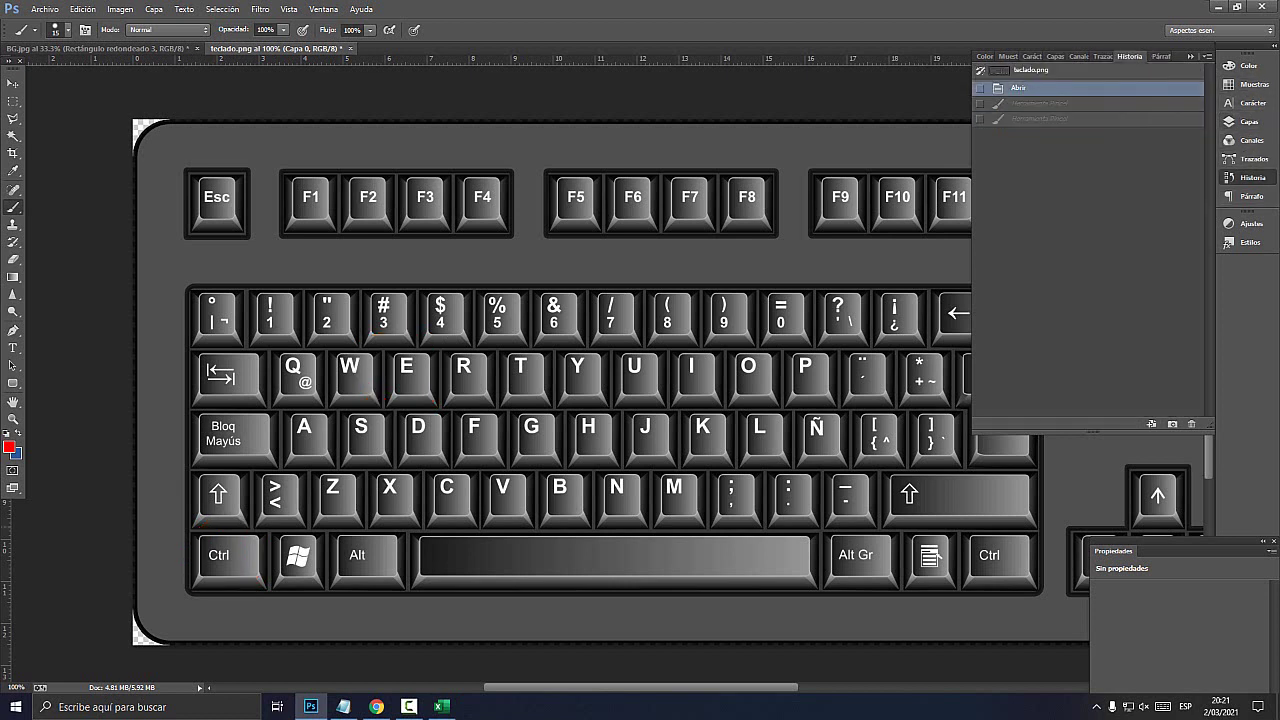
{"action": "left_click_drag", "start_coordinate": [212, 499], "coordinate": [272, 516]}
{"action": "left_click_drag", "start_coordinate": [230, 612], "coordinate": [280, 522]}
{"action": "left_click_drag", "start_coordinate": [440, 394], "coordinate": [342, 503]}
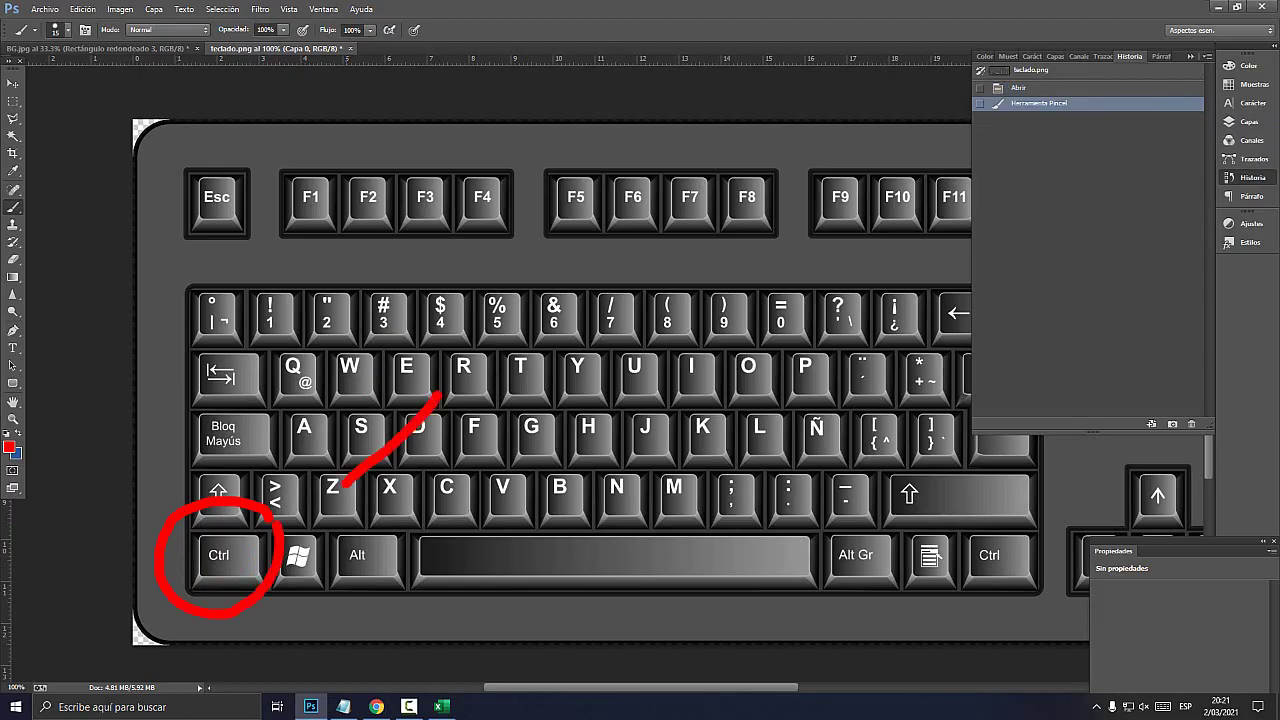
{"action": "mouse_move", "coordinate": [345, 410]}
{"action": "left_mouse_down"}
{"action": "mouse_move", "coordinate": [344, 506]}
{"action": "mouse_move", "coordinate": [468, 484]}
{"action": "left_mouse_up"}
{"action": "key", "text": "alt+Tab"}
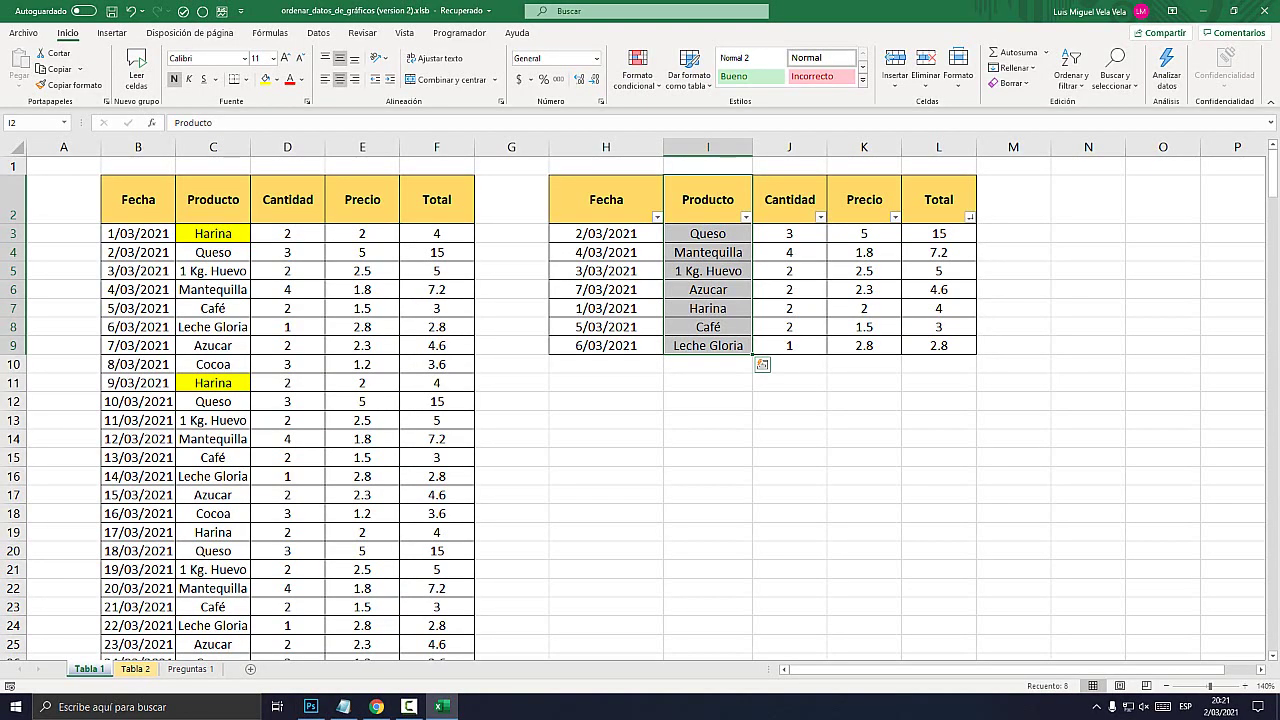
Select the Producto names I2:I9 and add the Total column L2:L9 to the selection
{"action": "left_click_drag", "start_coordinate": [938, 199], "coordinate": [938, 345], "text": "ctrl"}
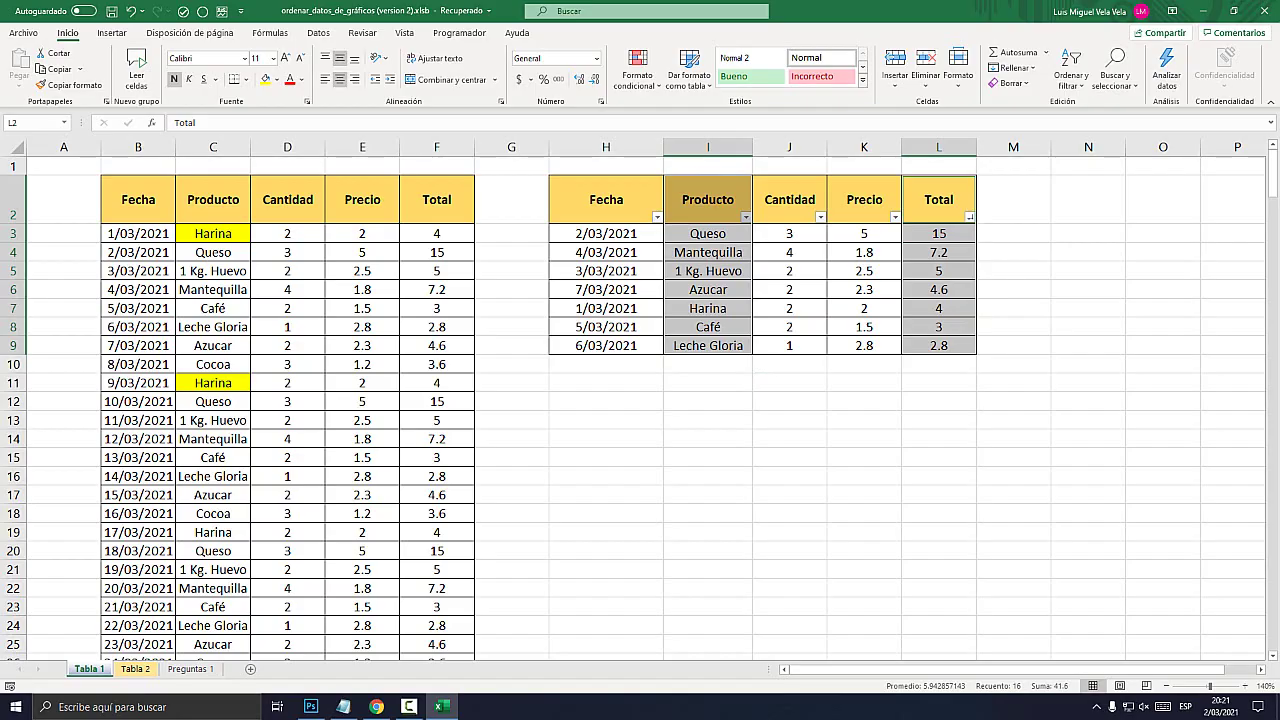
{"action": "left_click_drag", "start_coordinate": [708, 199], "coordinate": [708, 345]}
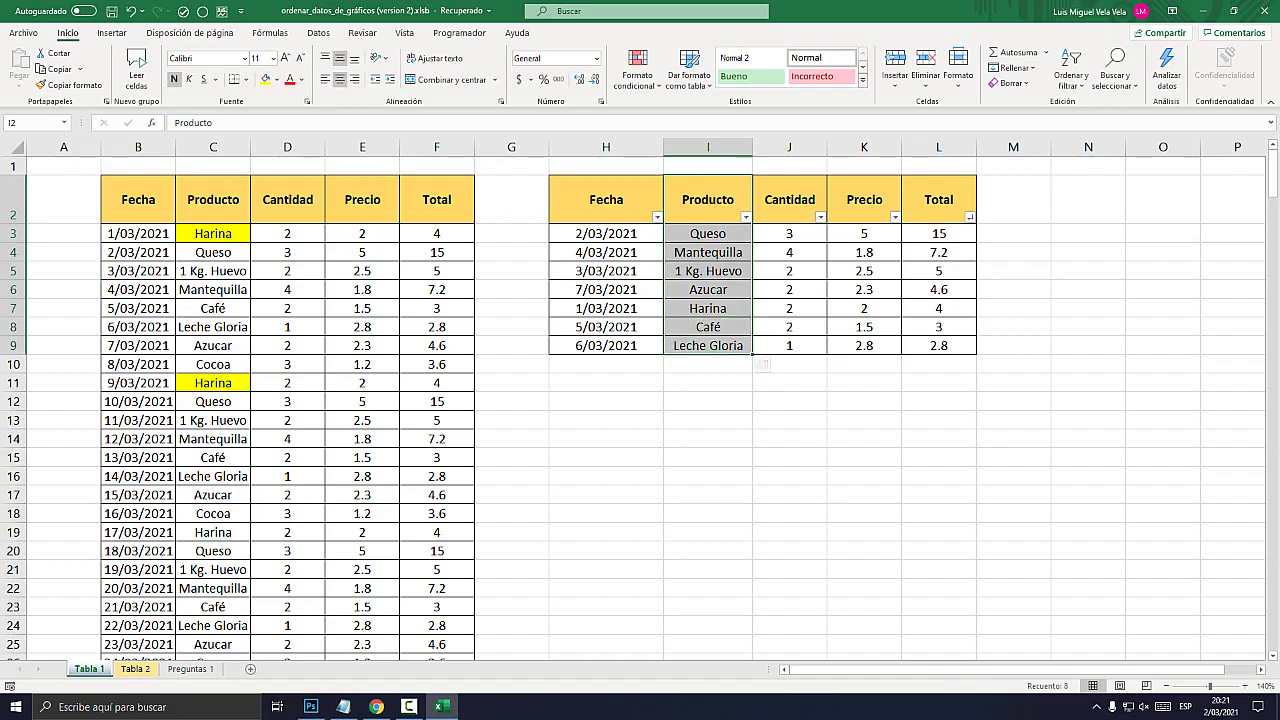
{"action": "left_click_drag", "start_coordinate": [938, 199], "coordinate": [938, 345], "text": "ctrl"}
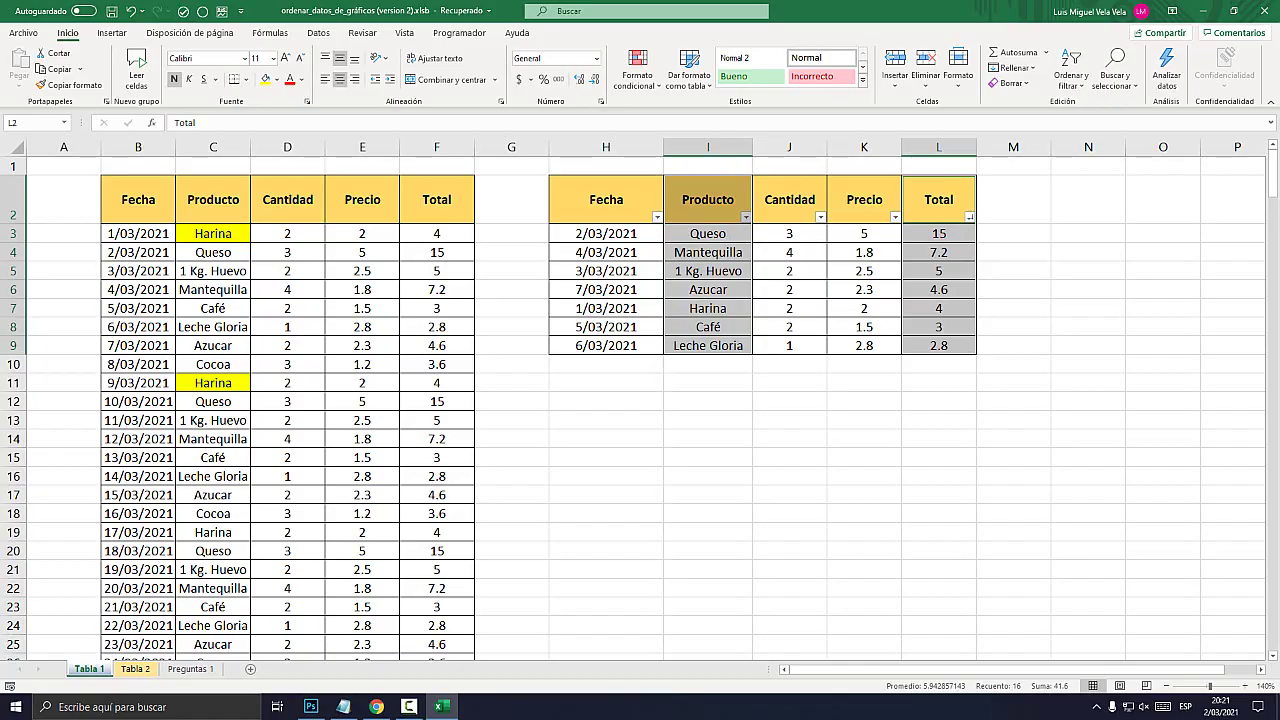
{"action": "left_click_drag", "start_coordinate": [708, 199], "coordinate": [708, 345]}
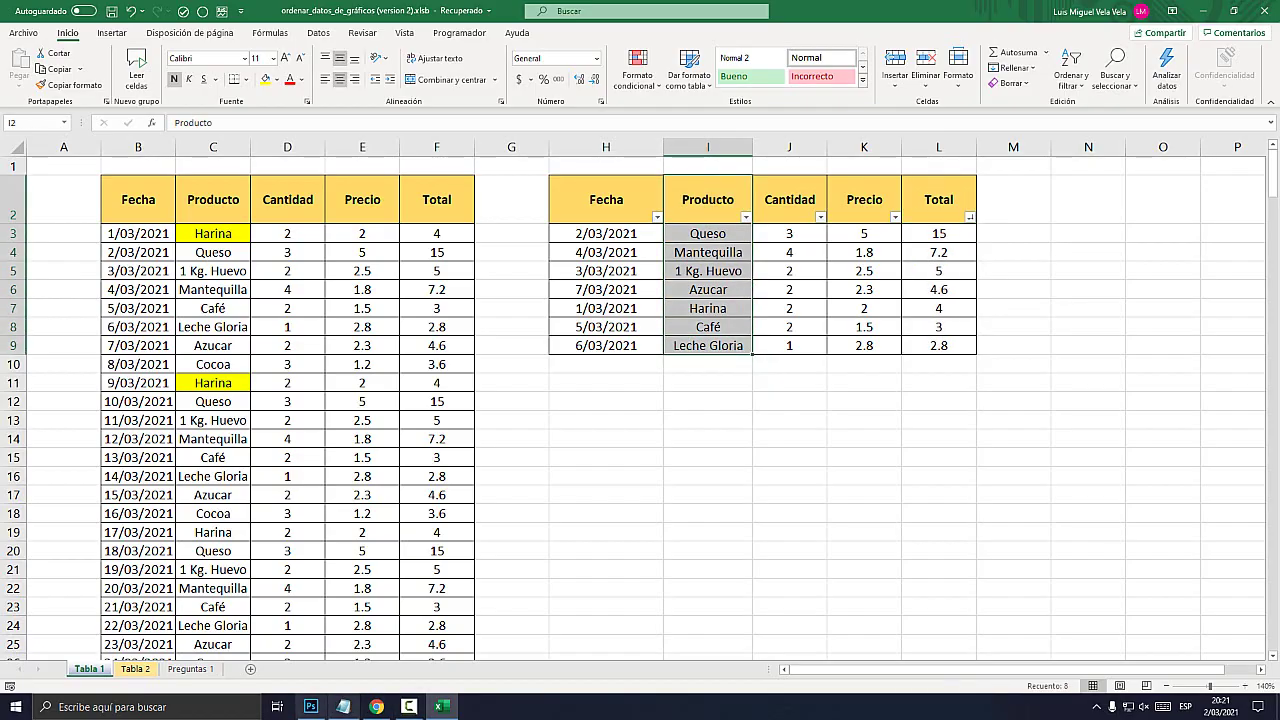
{"action": "left_click", "coordinate": [311, 707]}
{"action": "left_click", "coordinate": [311, 707]}
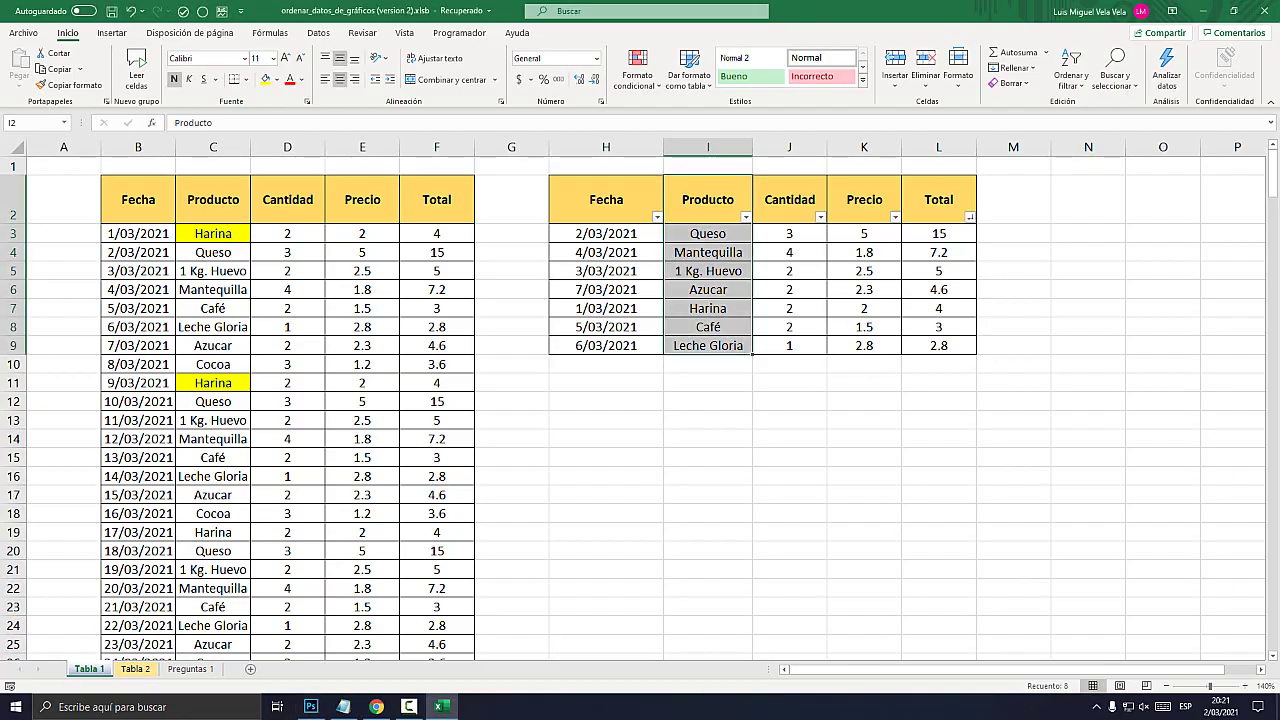
{"action": "left_click_drag", "start_coordinate": [938, 199], "coordinate": [938, 345], "text": "ctrl"}
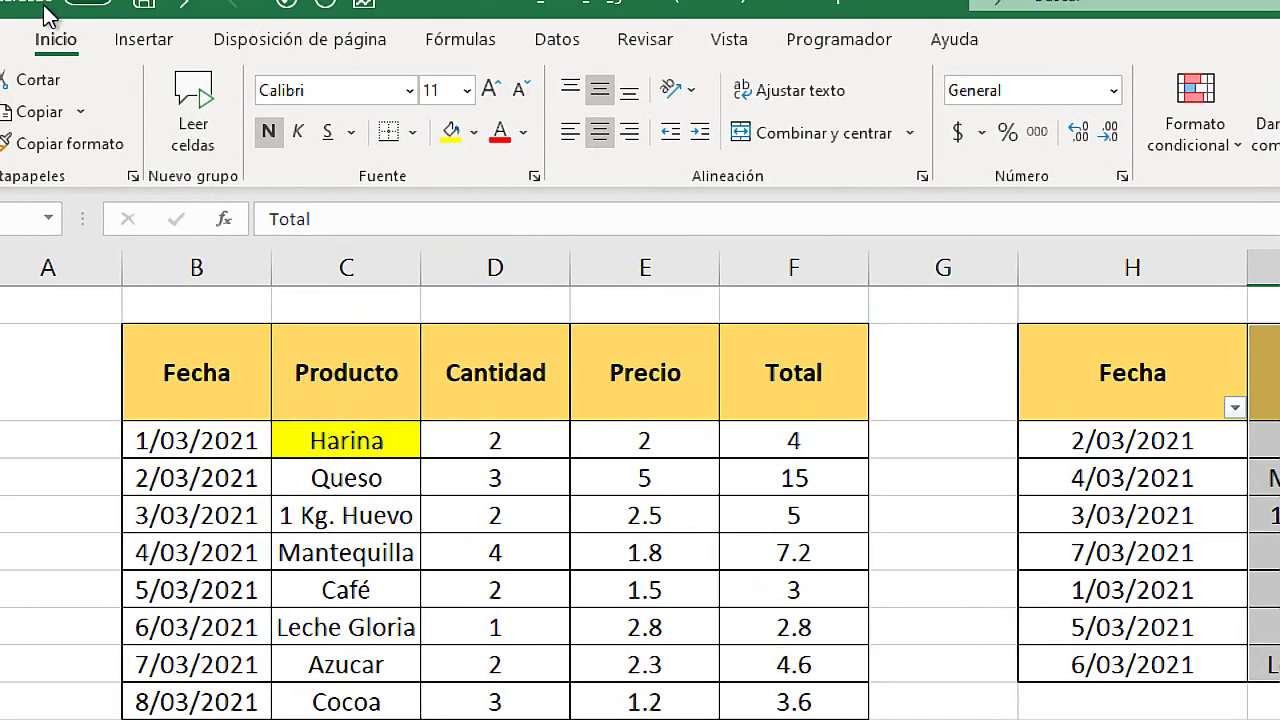
Insert a 3D clustered column chart of Total and show data labels, 15 down to 2.8
{"action": "left_click", "coordinate": [112, 36]}
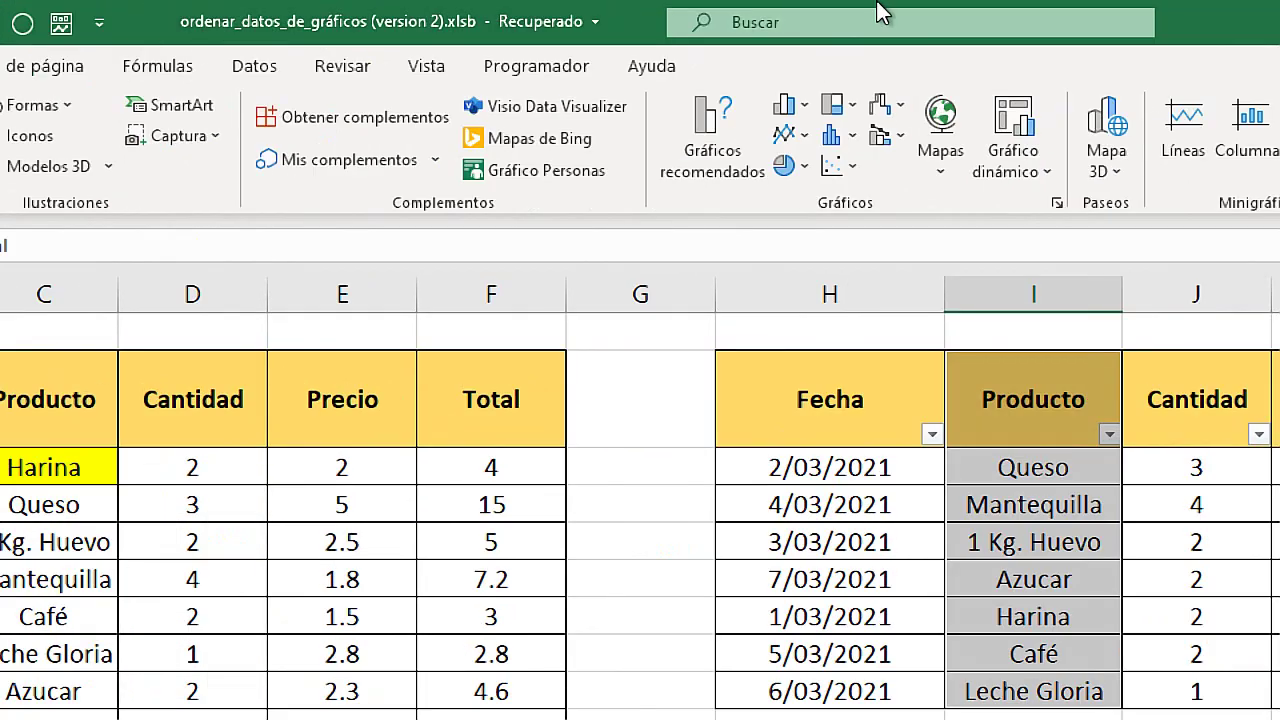
{"action": "left_click", "coordinate": [790, 104]}
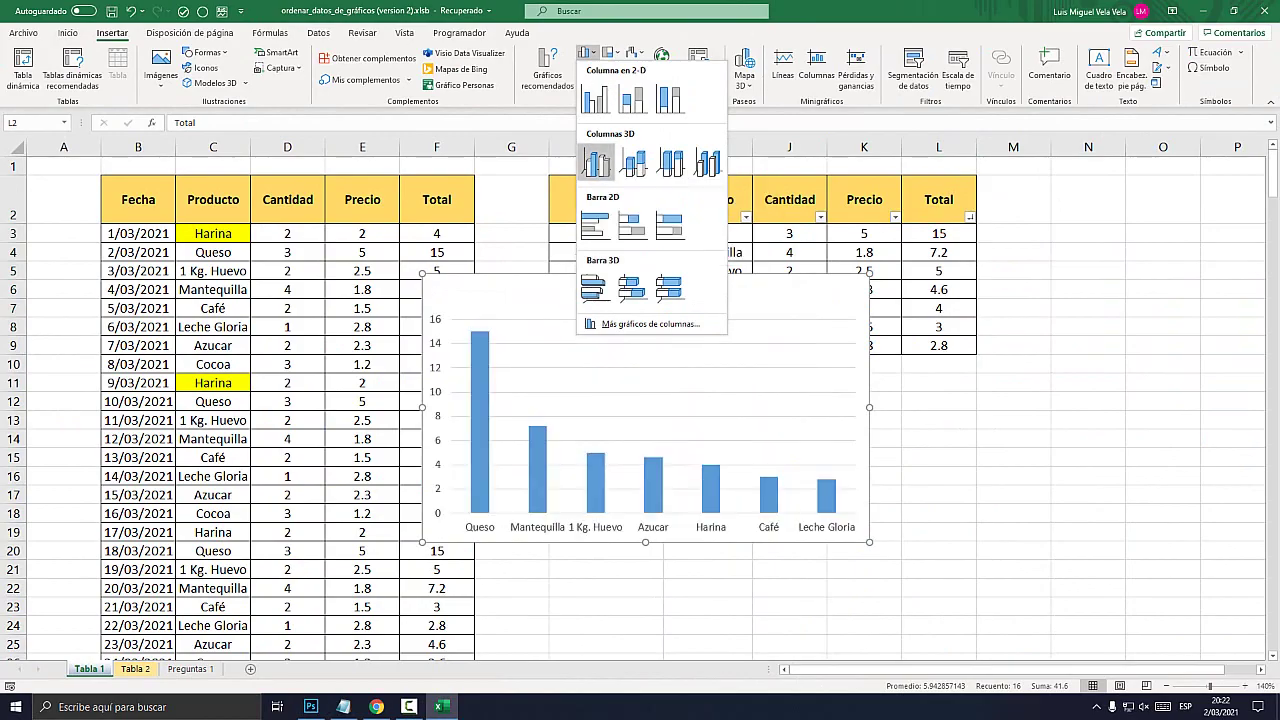
{"action": "left_click", "coordinate": [596, 162]}
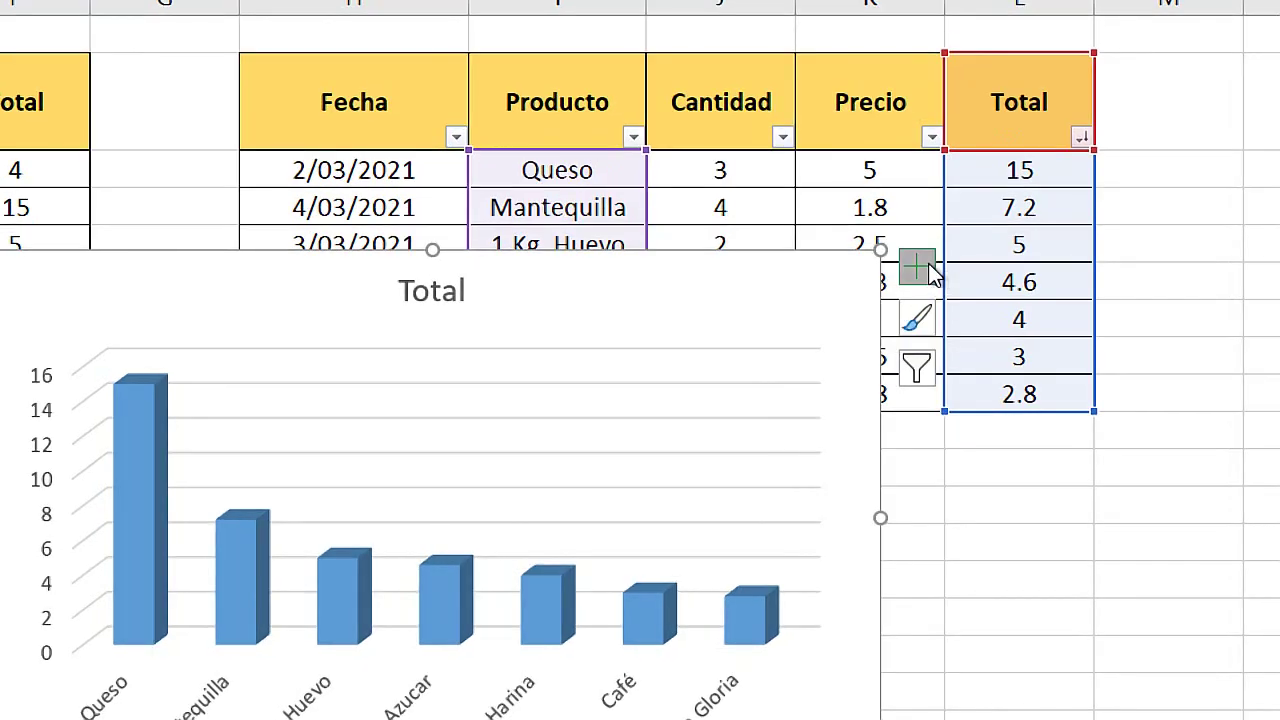
{"action": "left_click", "coordinate": [887, 283]}
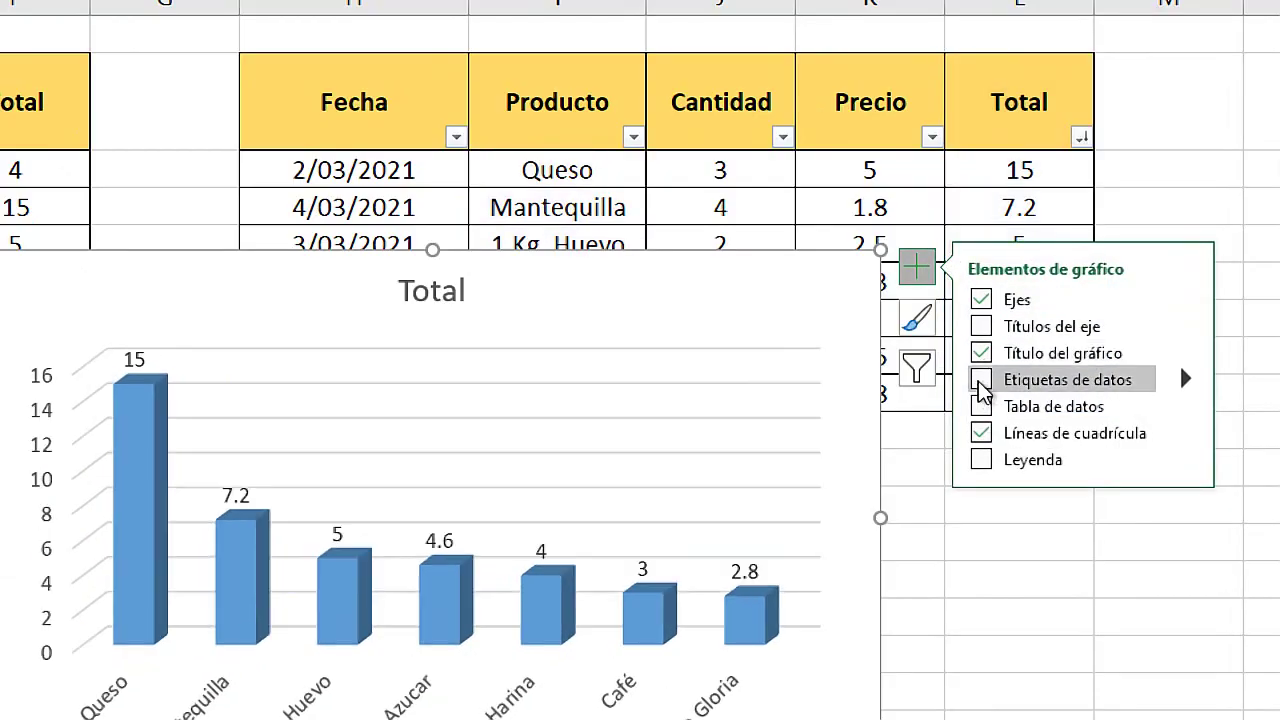
{"action": "left_click", "coordinate": [980, 381]}
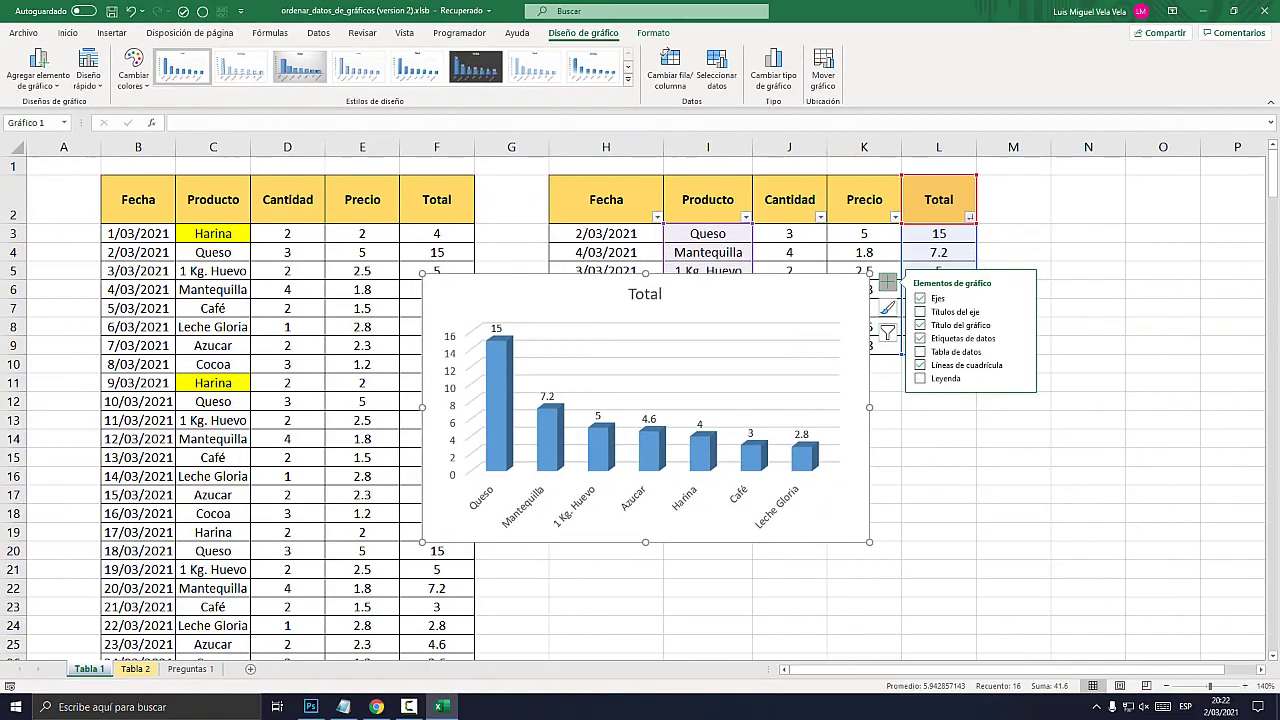
Move the chart over columns B–G, enlarge it, and sort Tabla2 ascending by Total
{"action": "left_click_drag", "start_coordinate": [645, 320], "coordinate": [341, 258]}
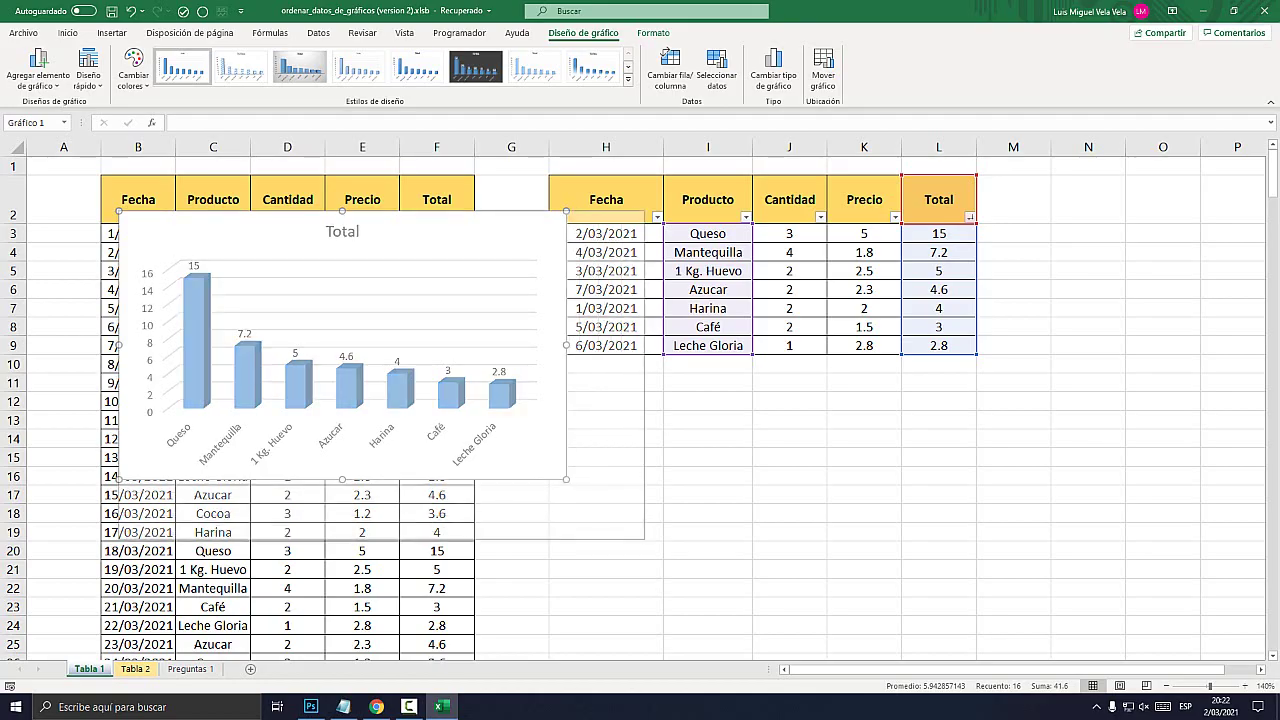
{"action": "left_click_drag", "start_coordinate": [645, 539], "coordinate": [652, 542]}
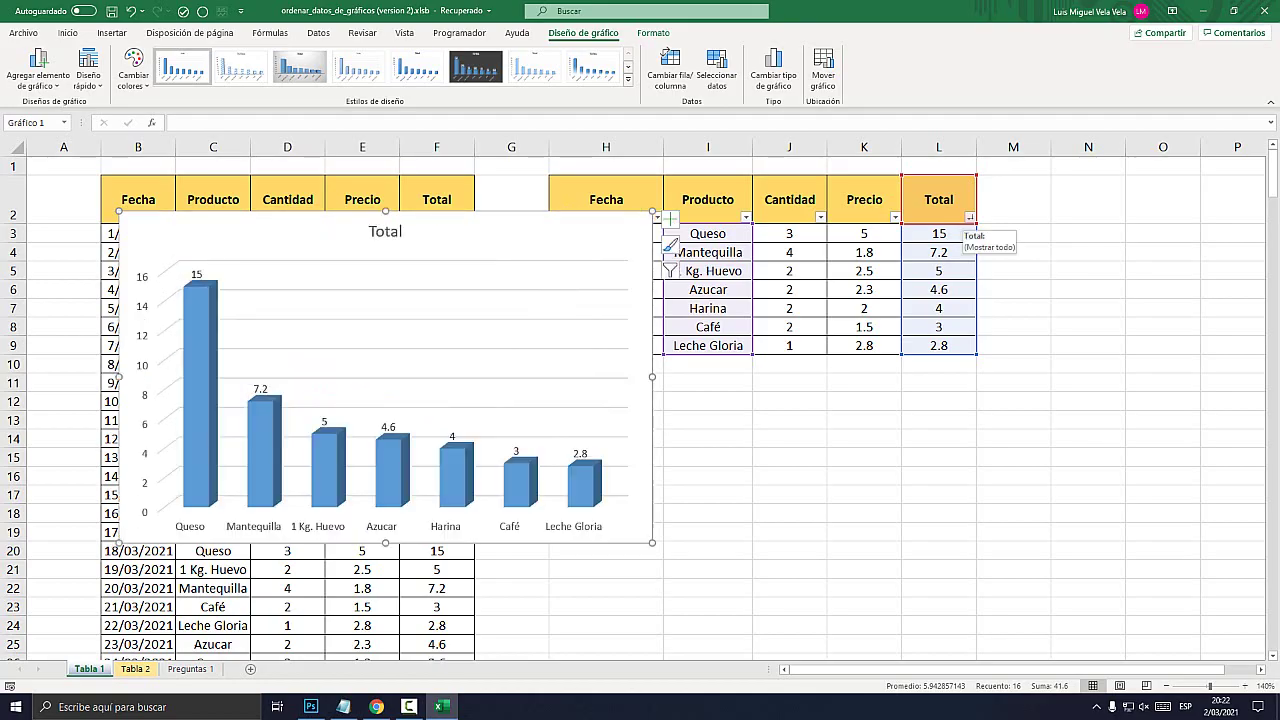
{"action": "left_click", "coordinate": [969, 217]}
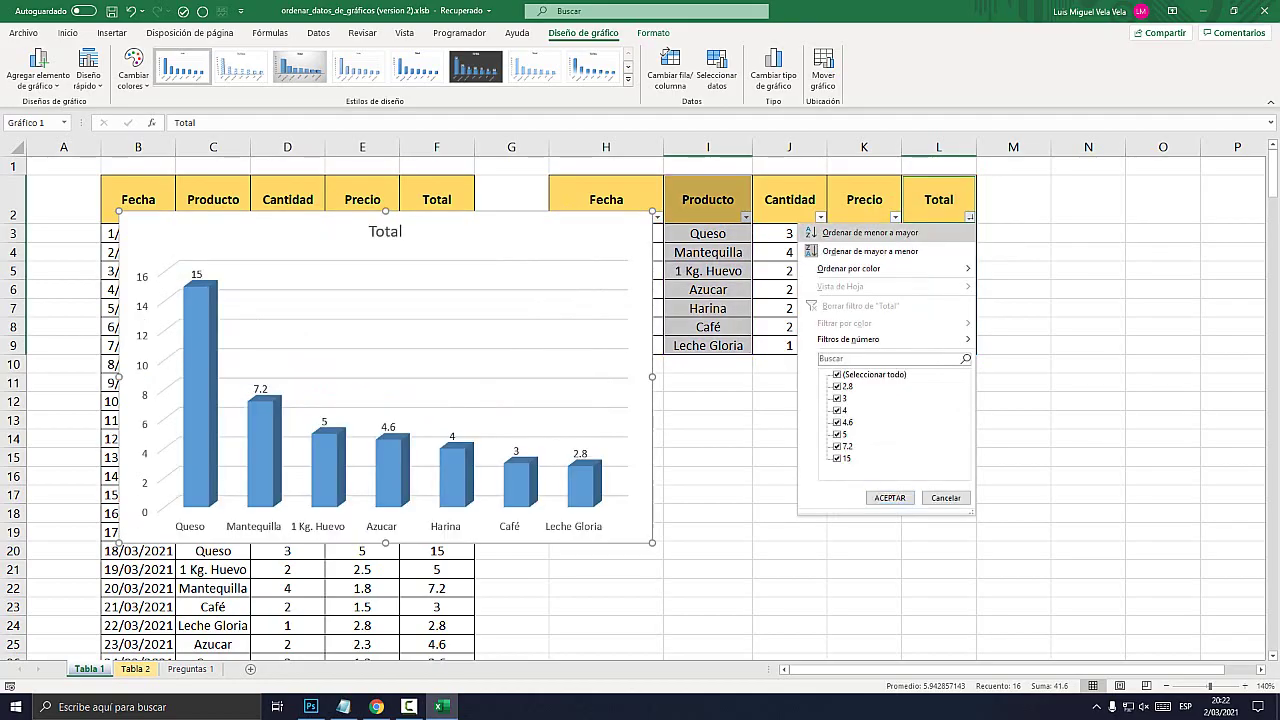
{"action": "left_click", "coordinate": [866, 233]}
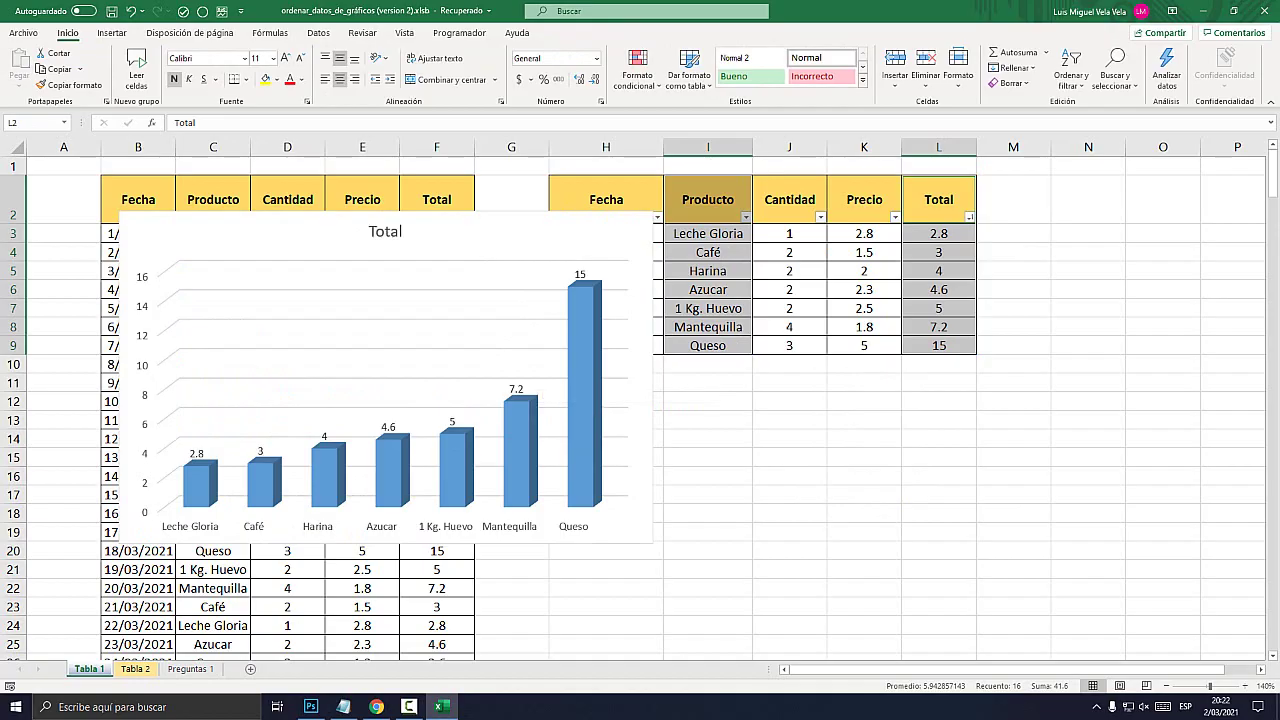
{"action": "left_click", "coordinate": [969, 217]}
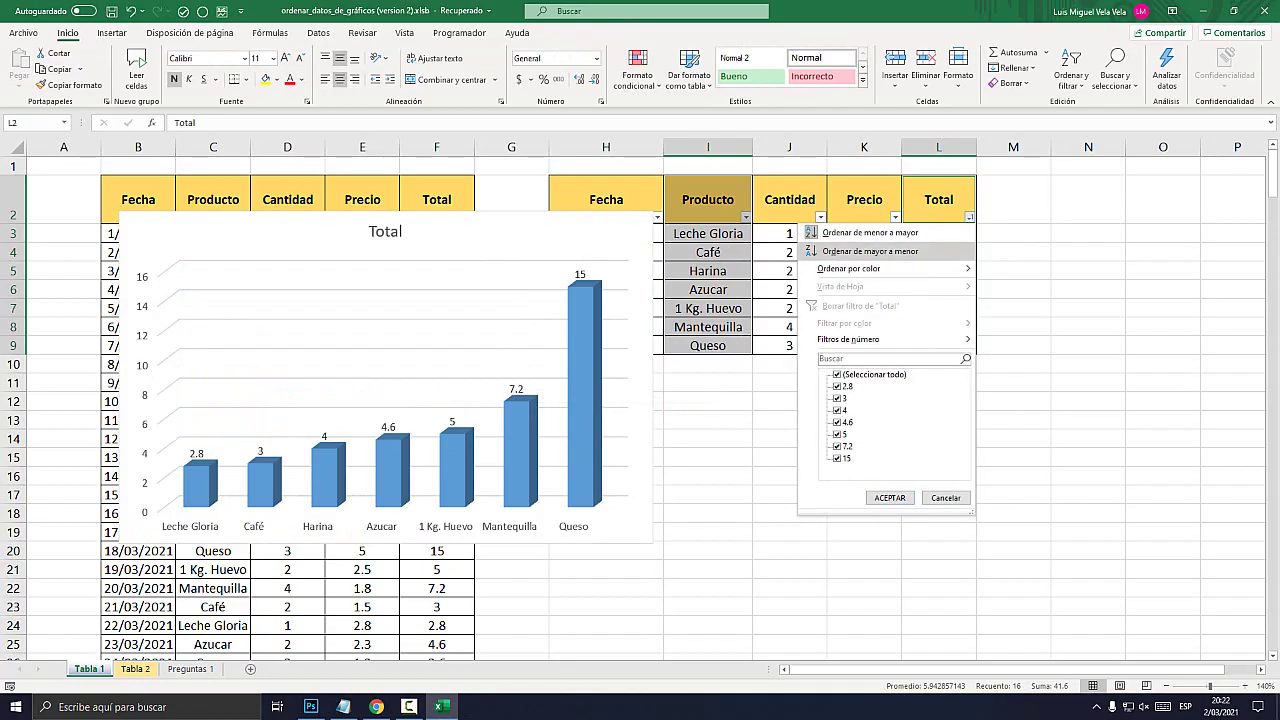
{"action": "left_click", "coordinate": [866, 251]}
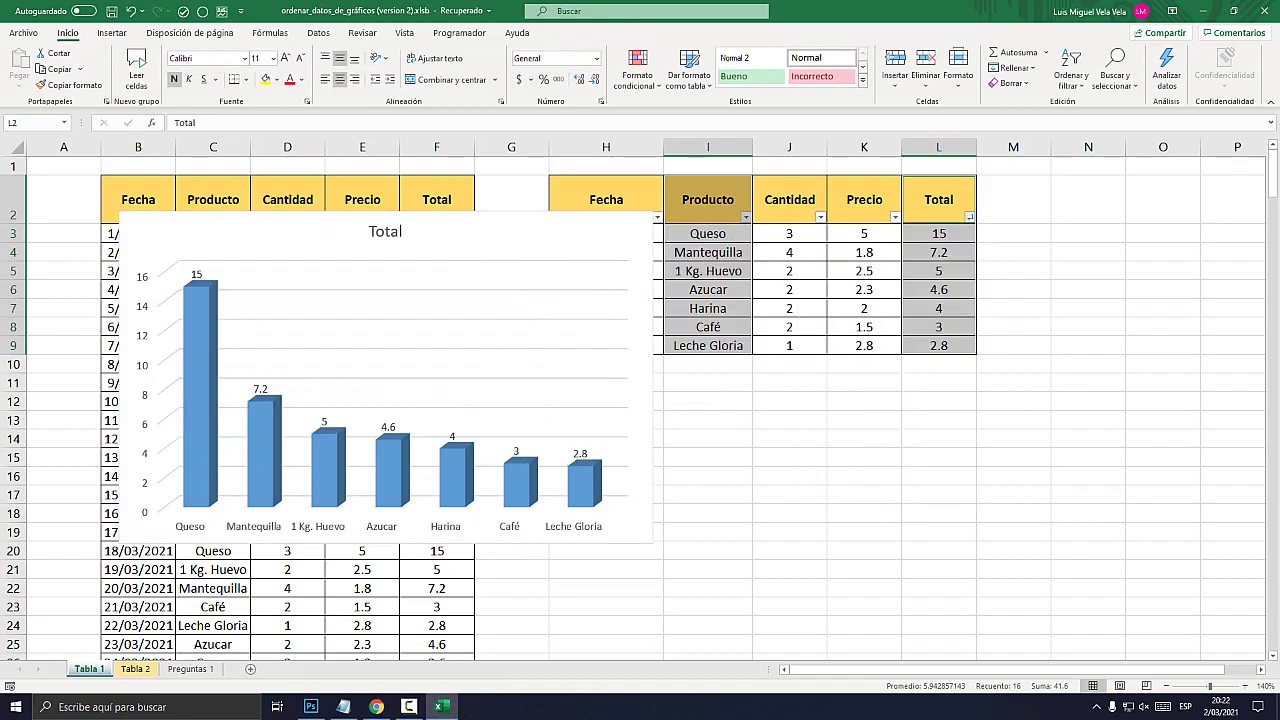
{"action": "left_click", "coordinate": [969, 217]}
{"action": "left_click", "coordinate": [866, 233]}
Position the chart under the H2:L9 table and open the Preguntas 1 sheet
{"action": "left_click_drag", "start_coordinate": [385, 300], "coordinate": [809, 451]}
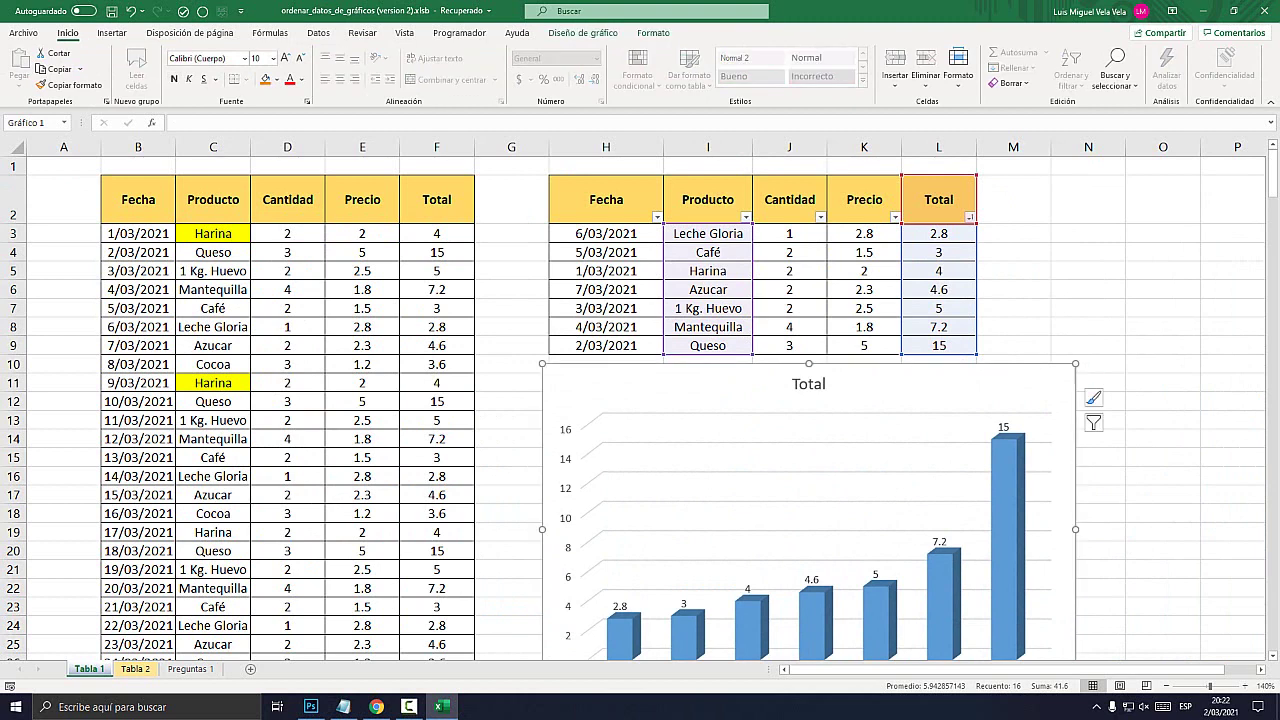
{"action": "left_click_drag", "start_coordinate": [606, 199], "coordinate": [938, 345]}
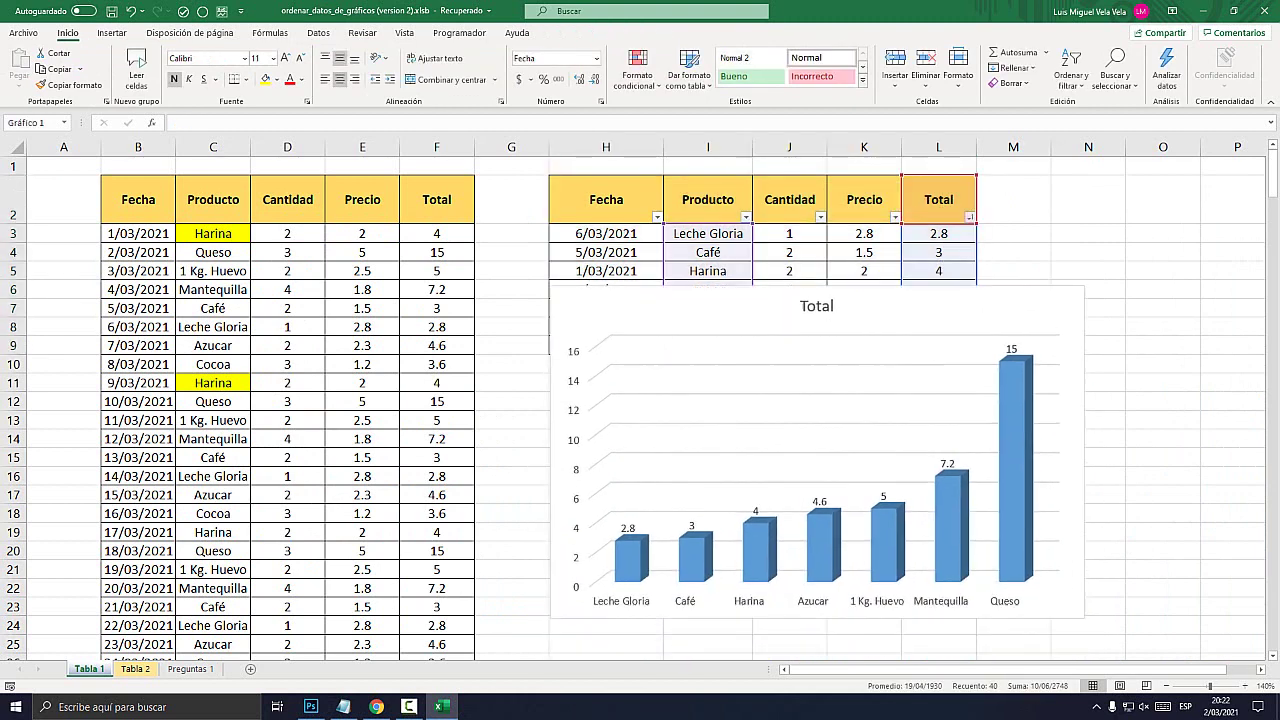
{"action": "left_click_drag", "start_coordinate": [809, 450], "coordinate": [809, 322]}
{"action": "left_click", "coordinate": [190, 668]}
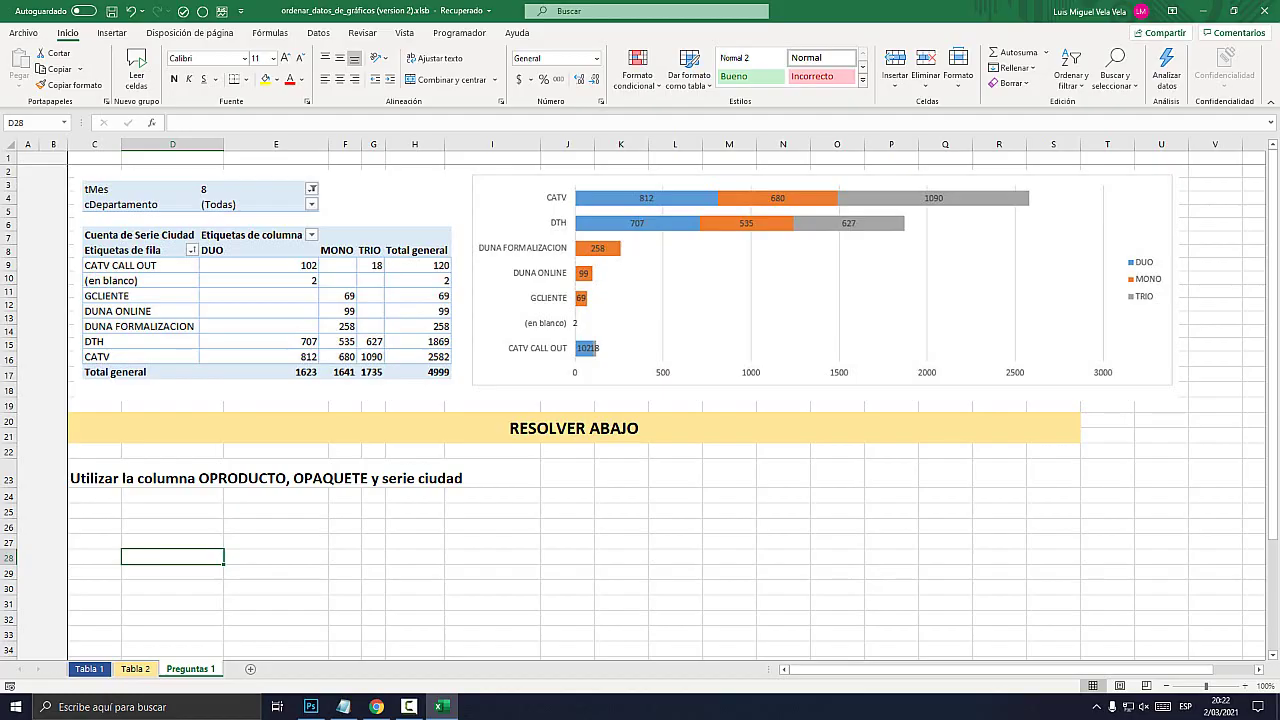
Highlight OPRODUCTO and OPAQUETE in the C23 instruction, then go to the Tabla 2 sheet
{"action": "double_click", "coordinate": [95, 478]}
{"action": "left_click_drag", "start_coordinate": [70, 478], "coordinate": [463, 478]}
{"action": "double_click", "coordinate": [240, 478]}
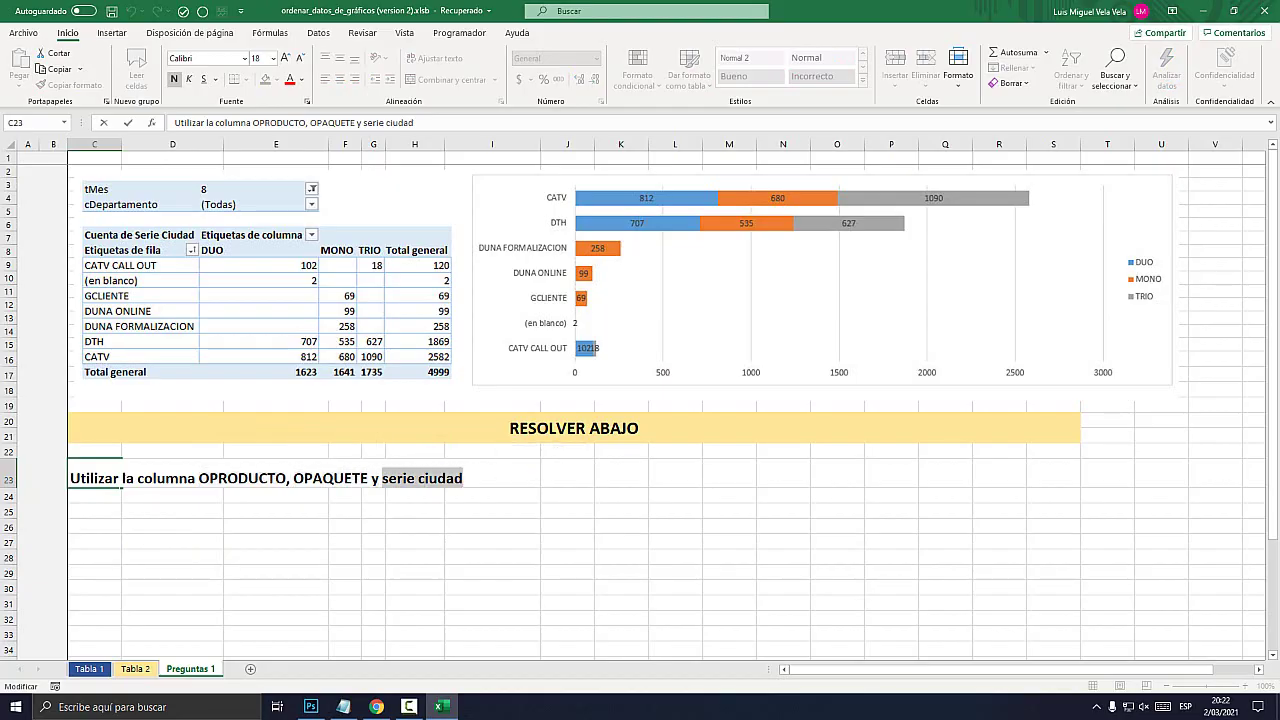
{"action": "key", "text": "ctrl+Page_Up"}
{"action": "scroll", "coordinate": [640, 400], "scroll_direction": "down", "scroll_amount": 15}
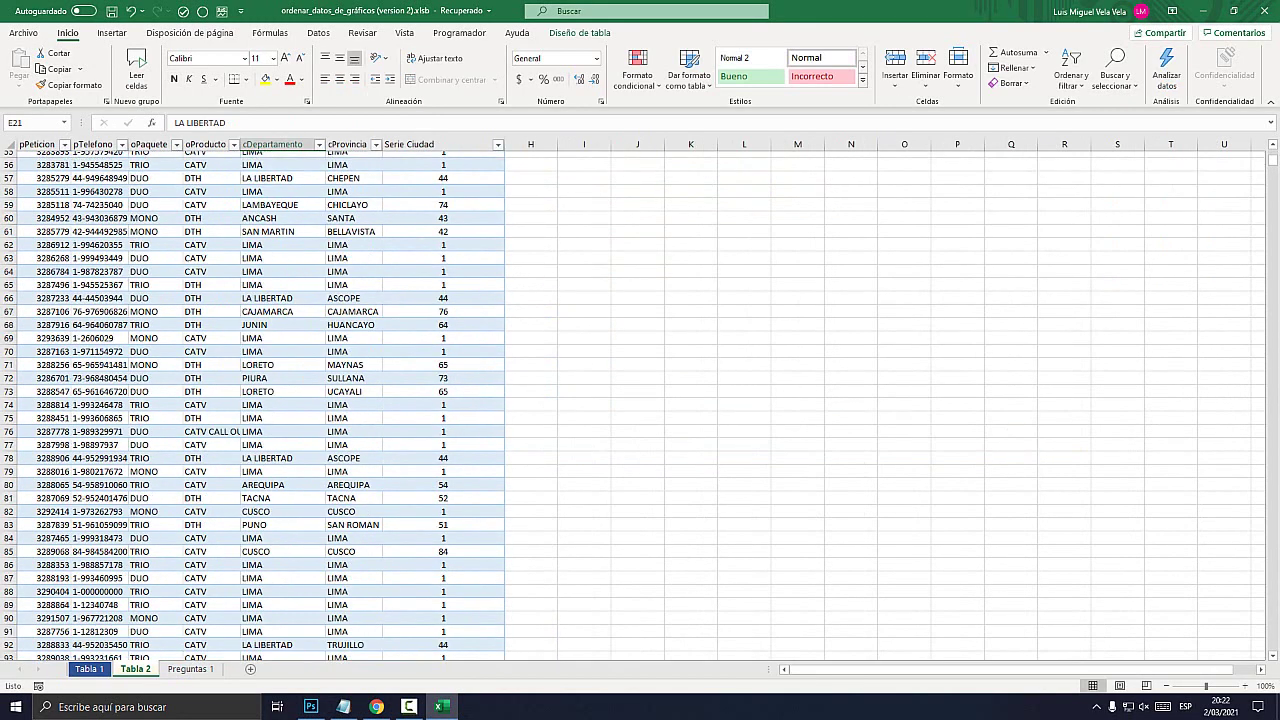
{"action": "scroll", "coordinate": [640, 400], "scroll_direction": "up", "scroll_amount": 15}
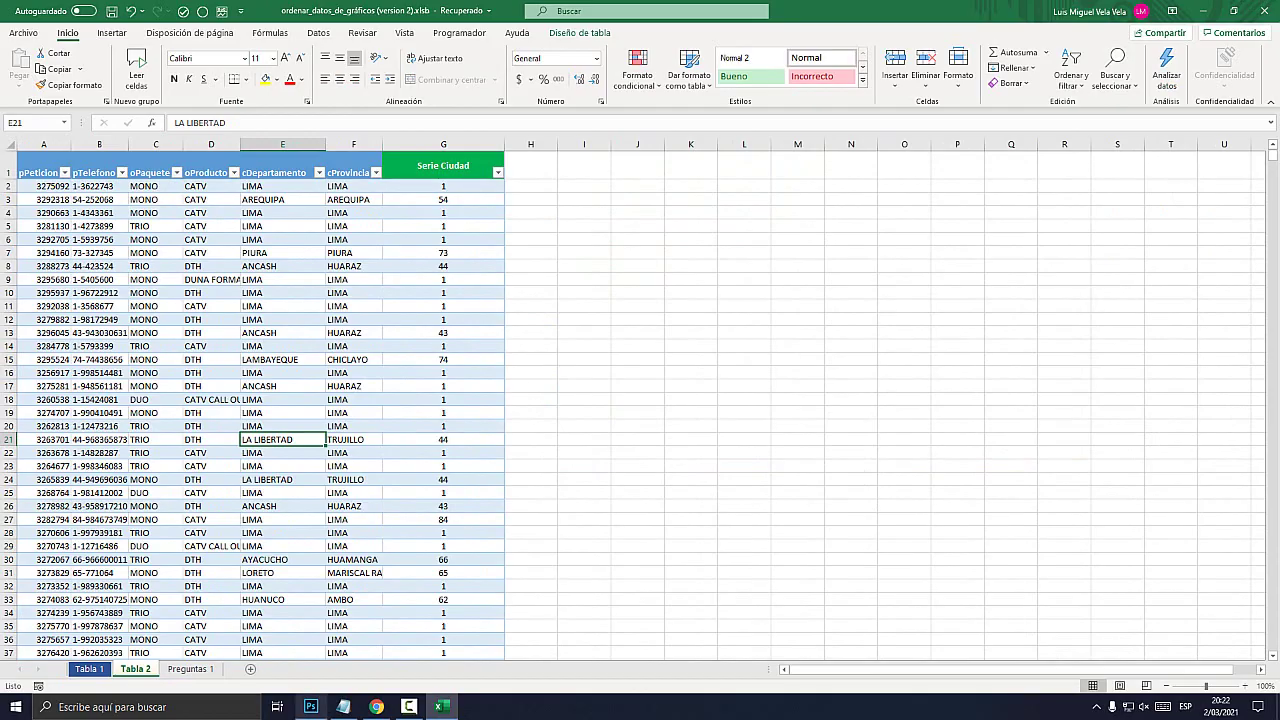
In Photoshop, circle the Ctrl and E keys in red on the keyboard image
{"action": "left_click", "coordinate": [311, 706]}
{"action": "key", "text": "ctrl+alt+z"}
{"action": "key", "text": "ctrl+alt+z"}
{"action": "key", "text": "ctrl+alt+z"}
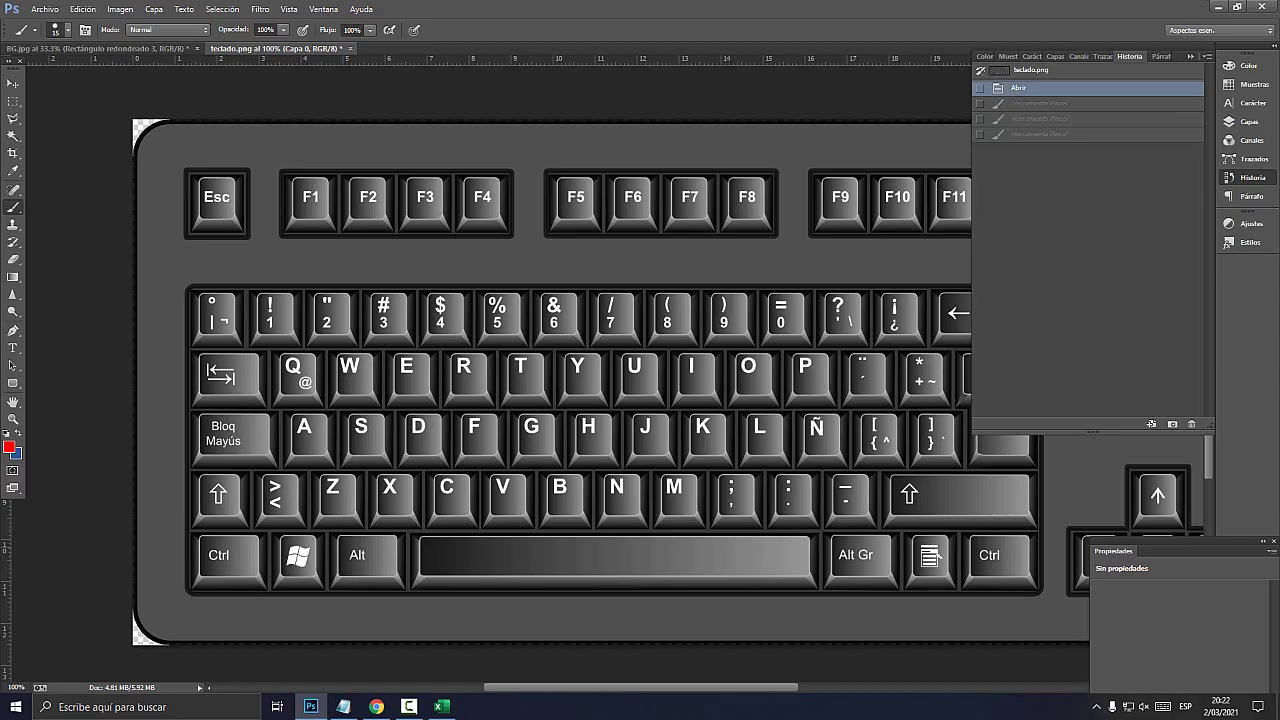
{"action": "left_click_drag", "start_coordinate": [277, 528], "coordinate": [270, 538]}
{"action": "left_click_drag", "start_coordinate": [440, 348], "coordinate": [450, 350]}
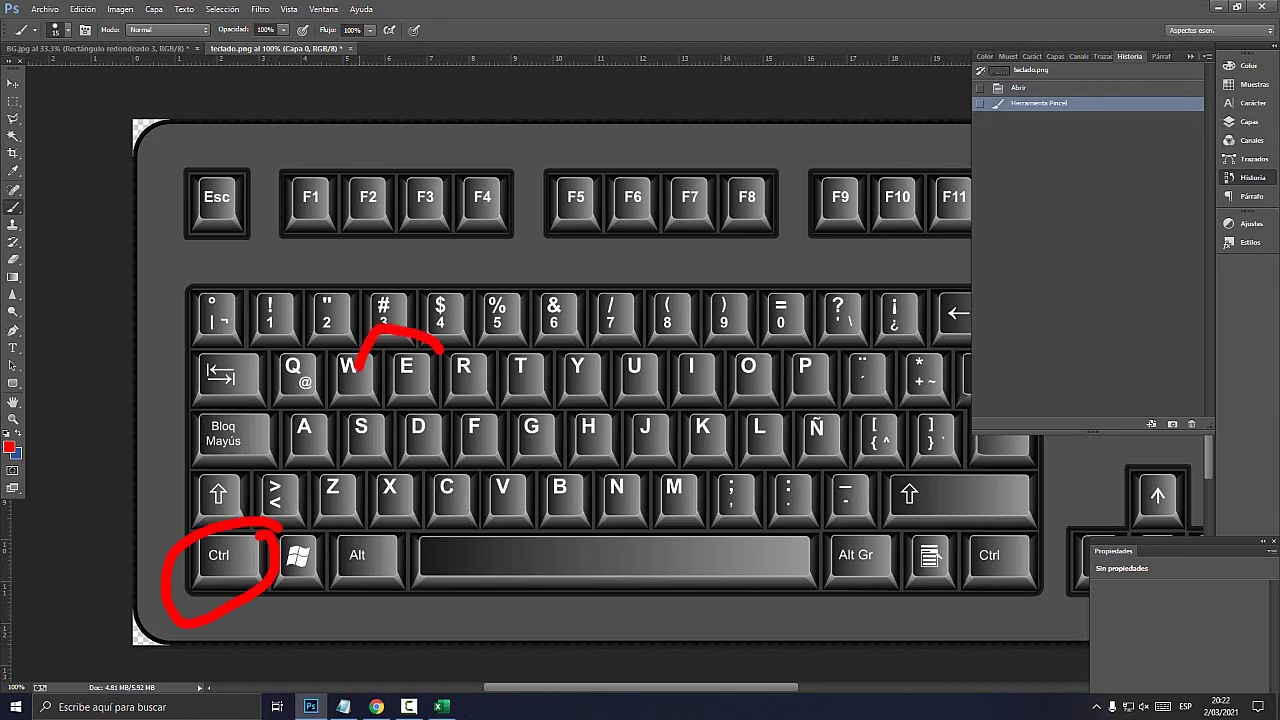
{"action": "left_click", "coordinate": [311, 706]}
Insert a pivot table from the whole Tabla_Datos table at Preguntas 1!D25 on the existing sheet
{"action": "left_click", "coordinate": [282, 452]}
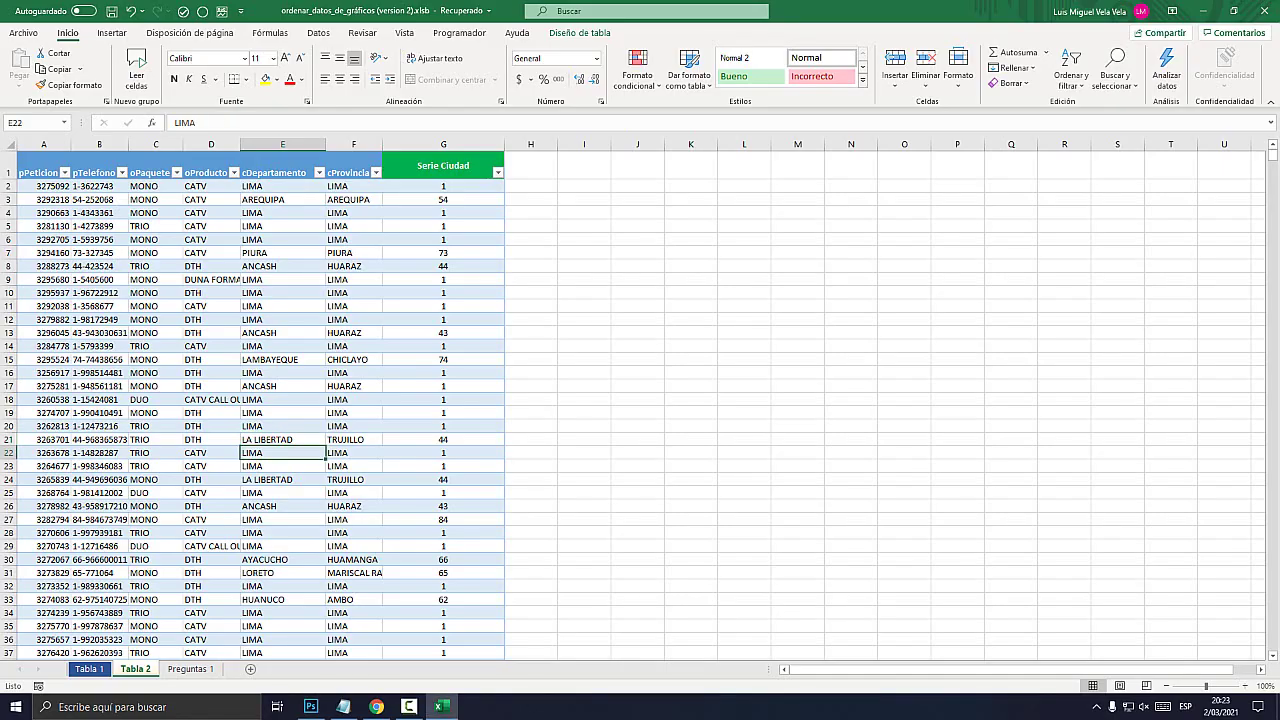
{"action": "key", "text": "ctrl+a"}
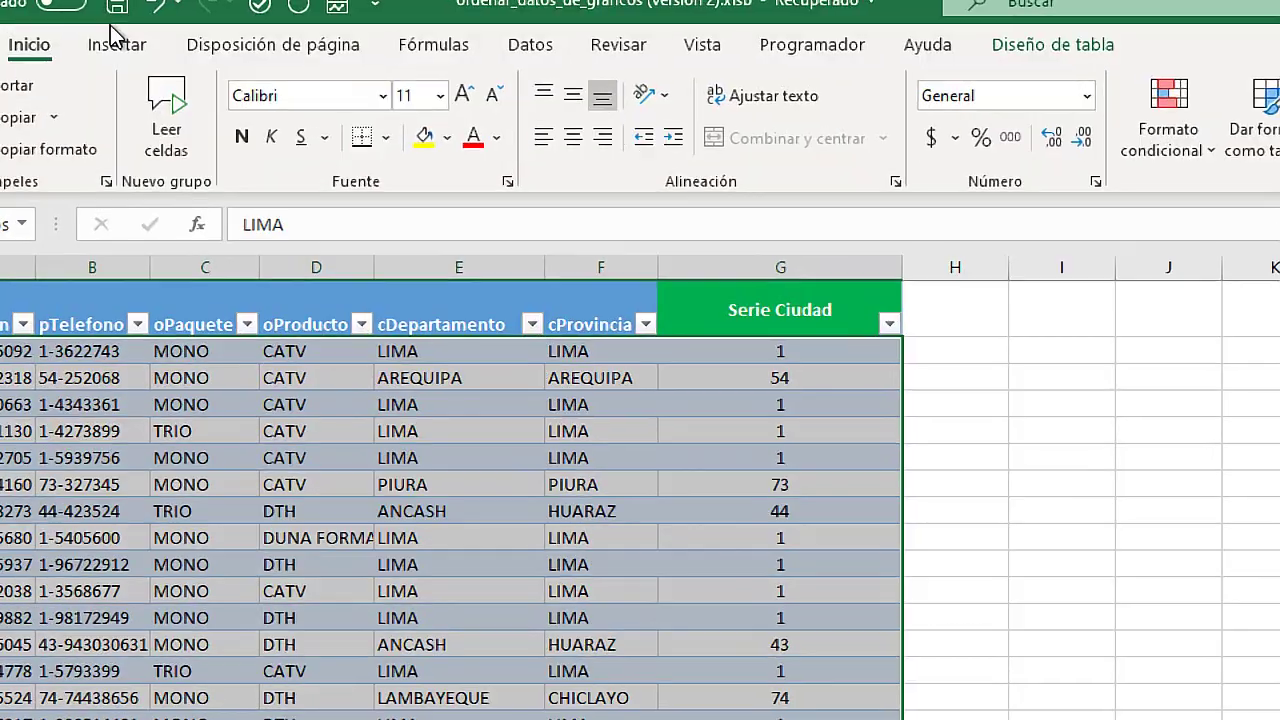
{"action": "left_click", "coordinate": [111, 33]}
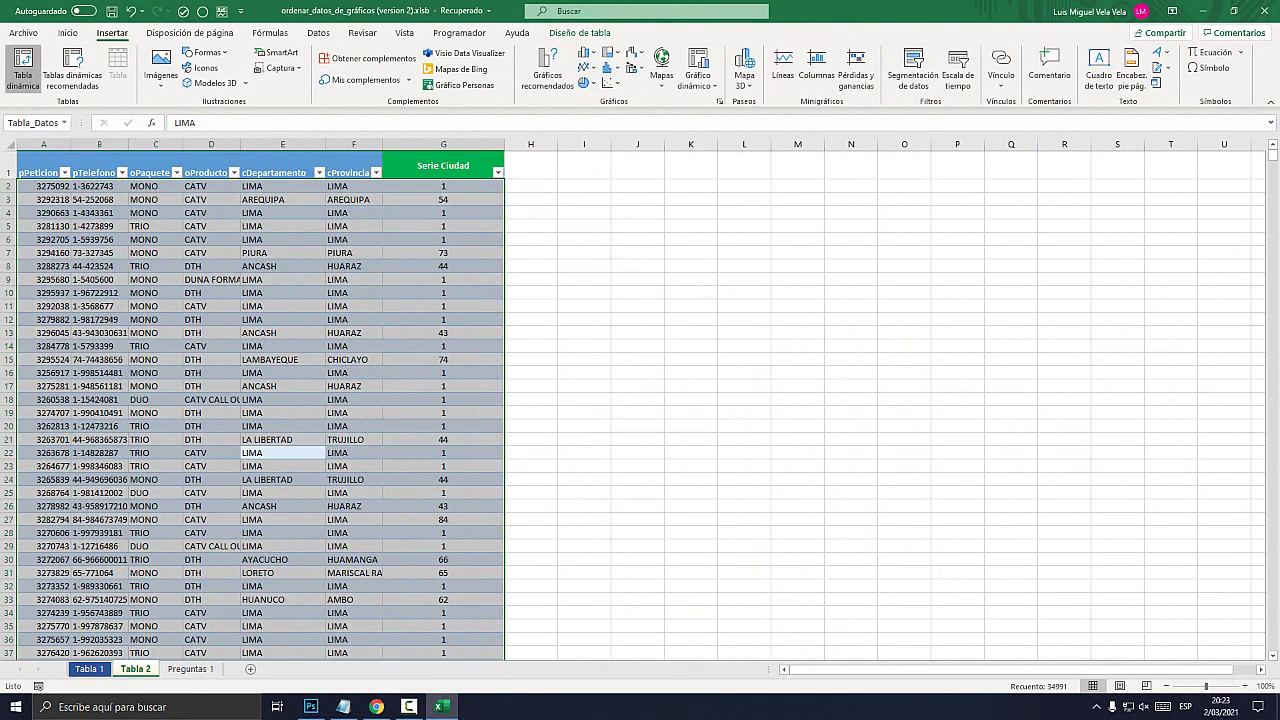
{"action": "left_click", "coordinate": [23, 68]}
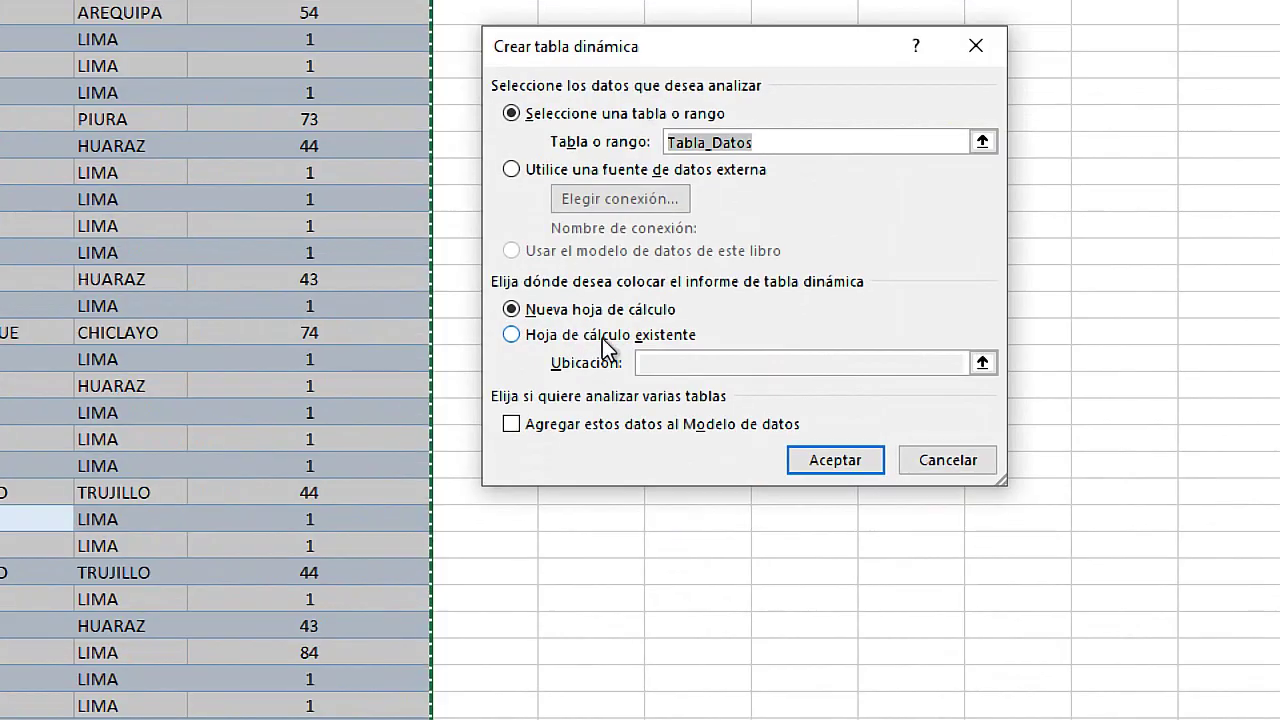
{"action": "left_click", "coordinate": [628, 333]}
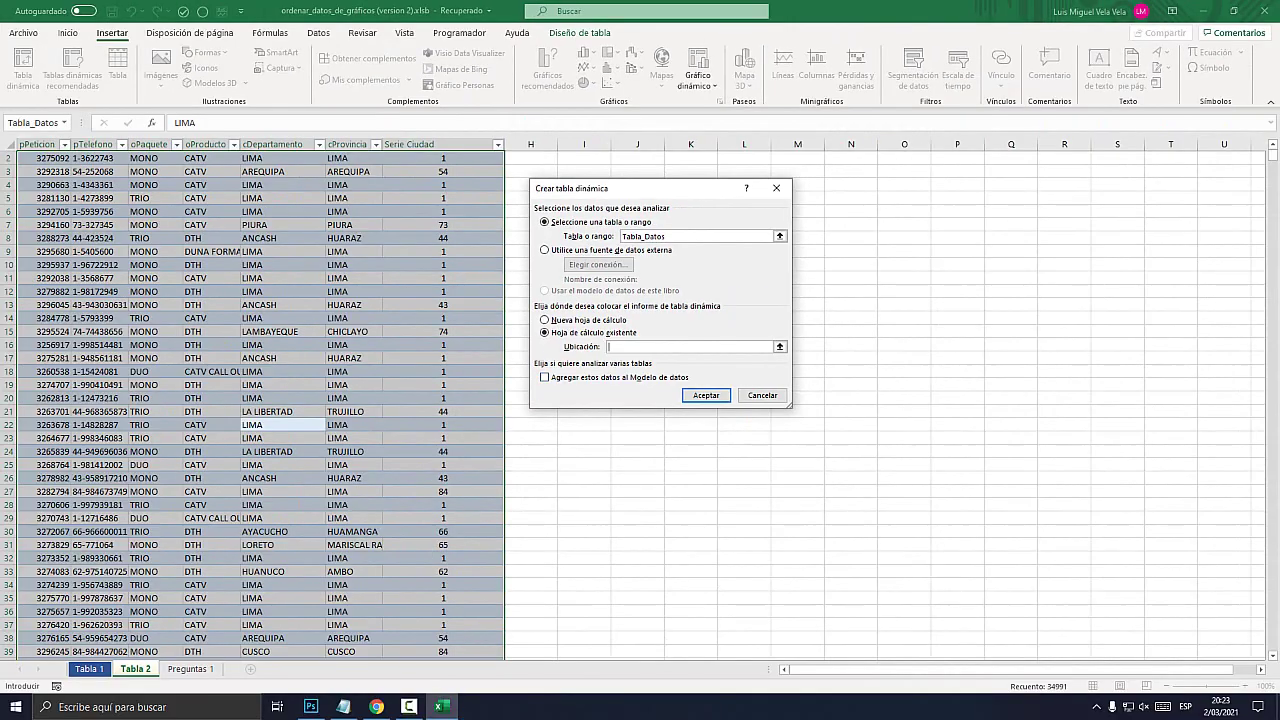
{"action": "left_click", "coordinate": [190, 668]}
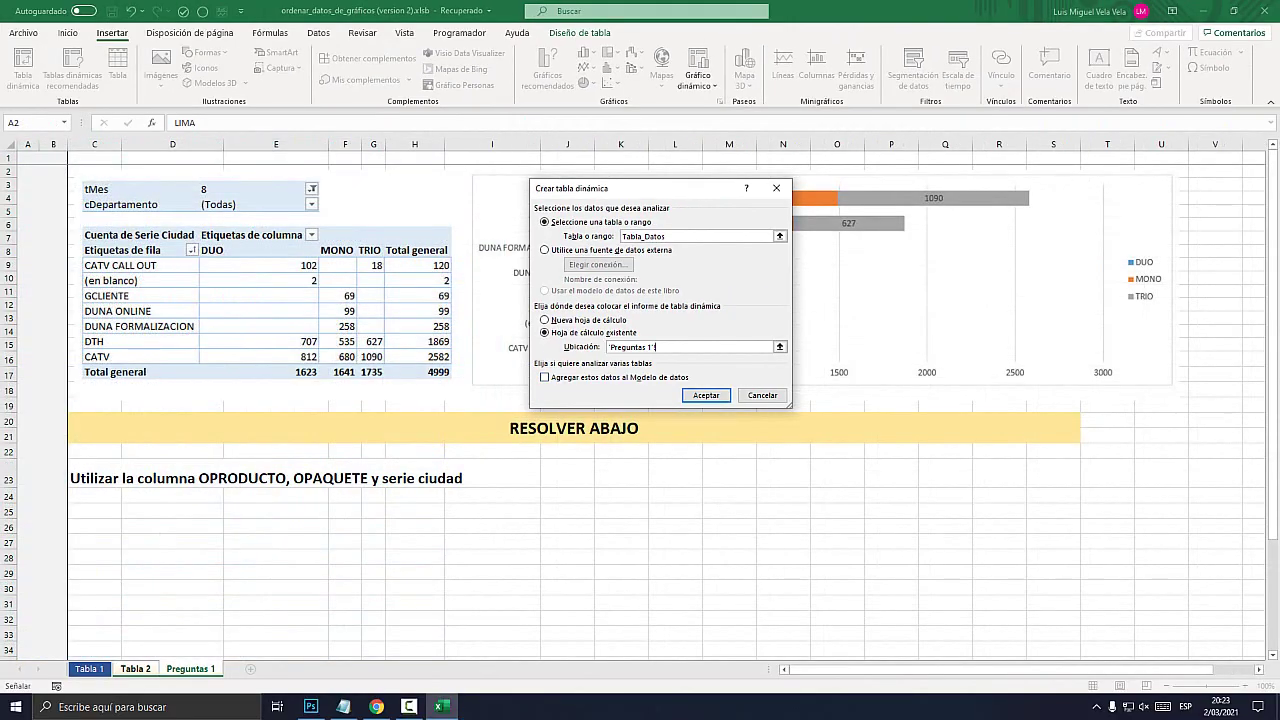
{"action": "left_click", "coordinate": [172, 511]}
{"action": "left_click", "coordinate": [706, 395]}
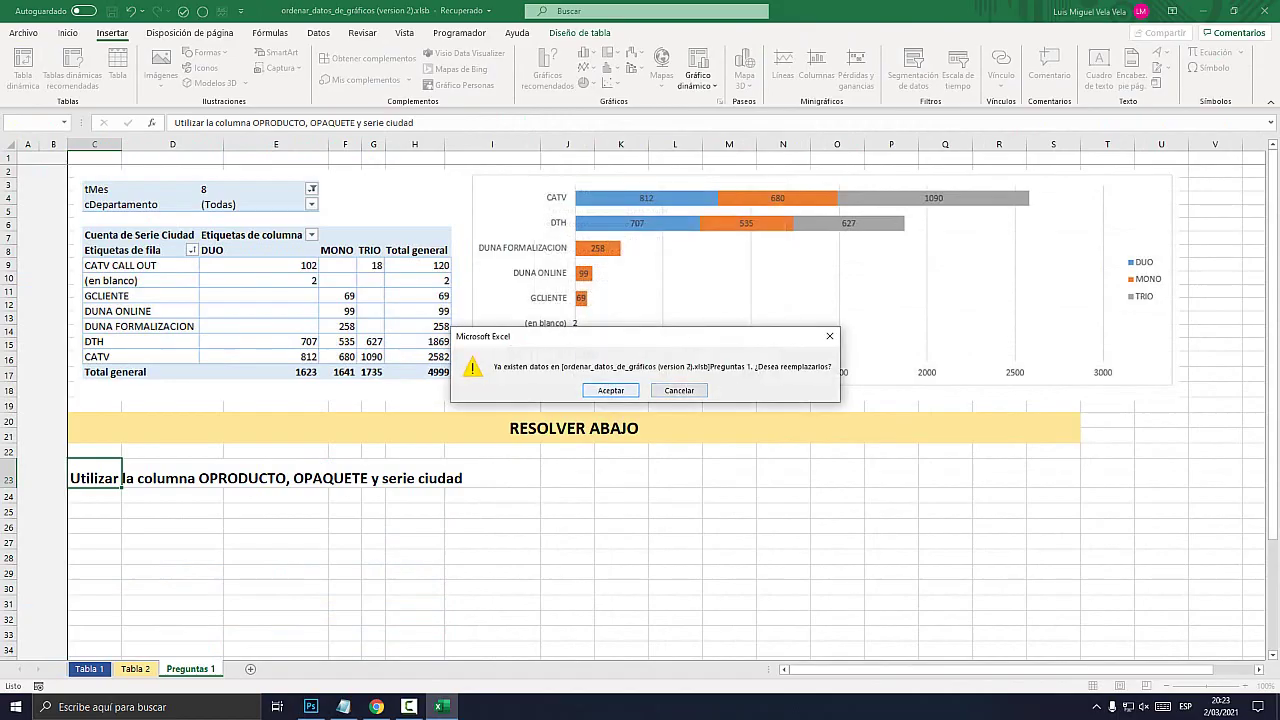
Accept replacing the existing data at D25 with the new pivot table
{"action": "key", "text": "Return"}
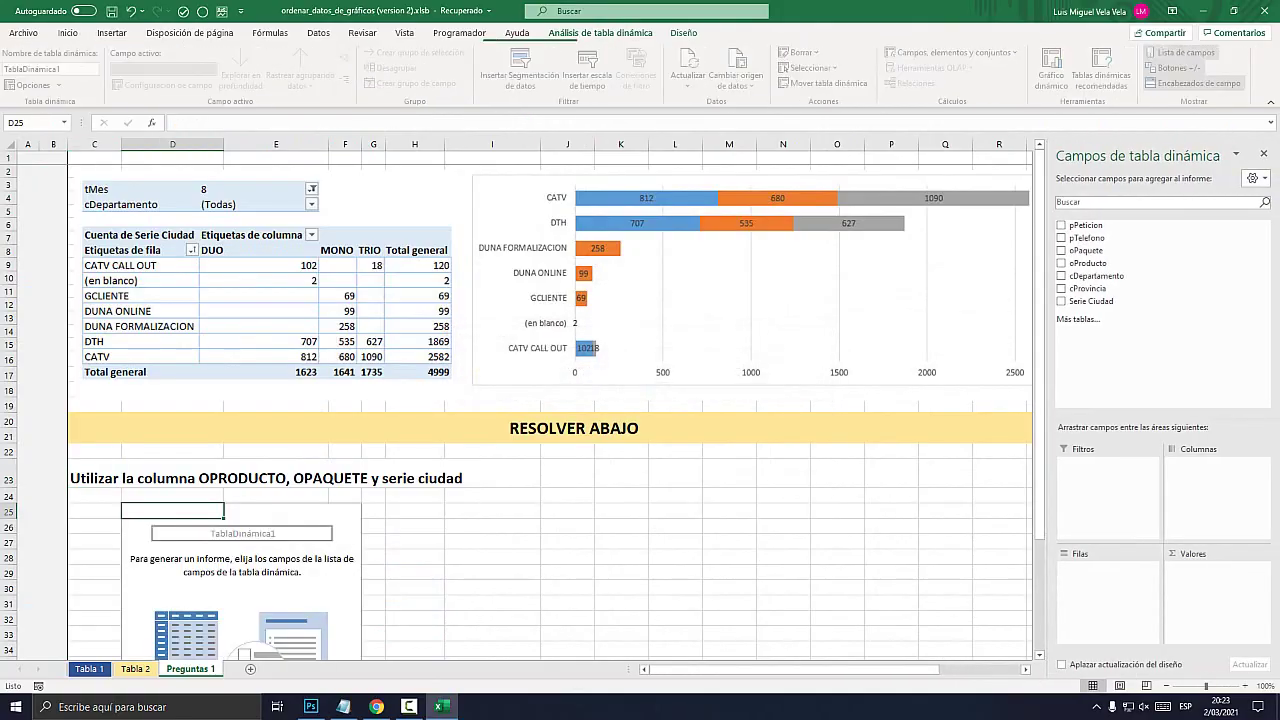
{"action": "scroll", "coordinate": [550, 410], "scroll_direction": "down", "scroll_amount": 3}
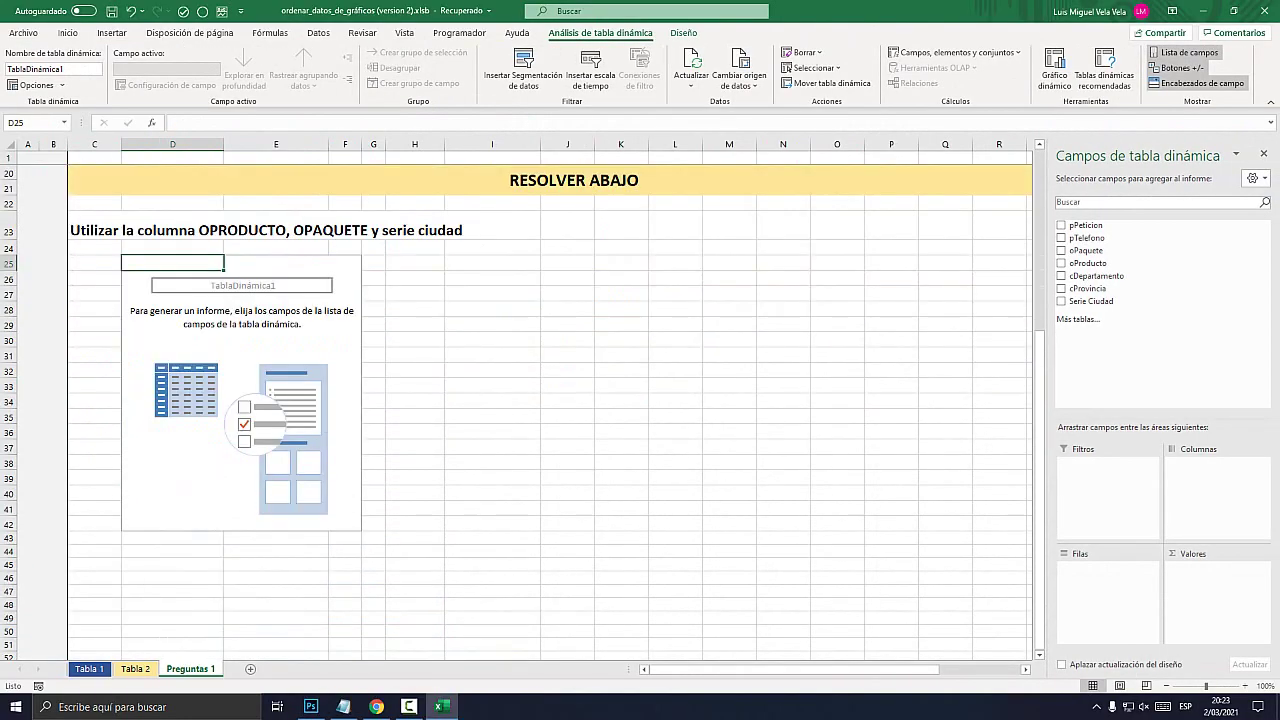
{"action": "scroll", "coordinate": [550, 410], "scroll_direction": "up", "scroll_amount": 5}
{"action": "scroll", "coordinate": [550, 410], "scroll_direction": "down", "scroll_amount": 3}
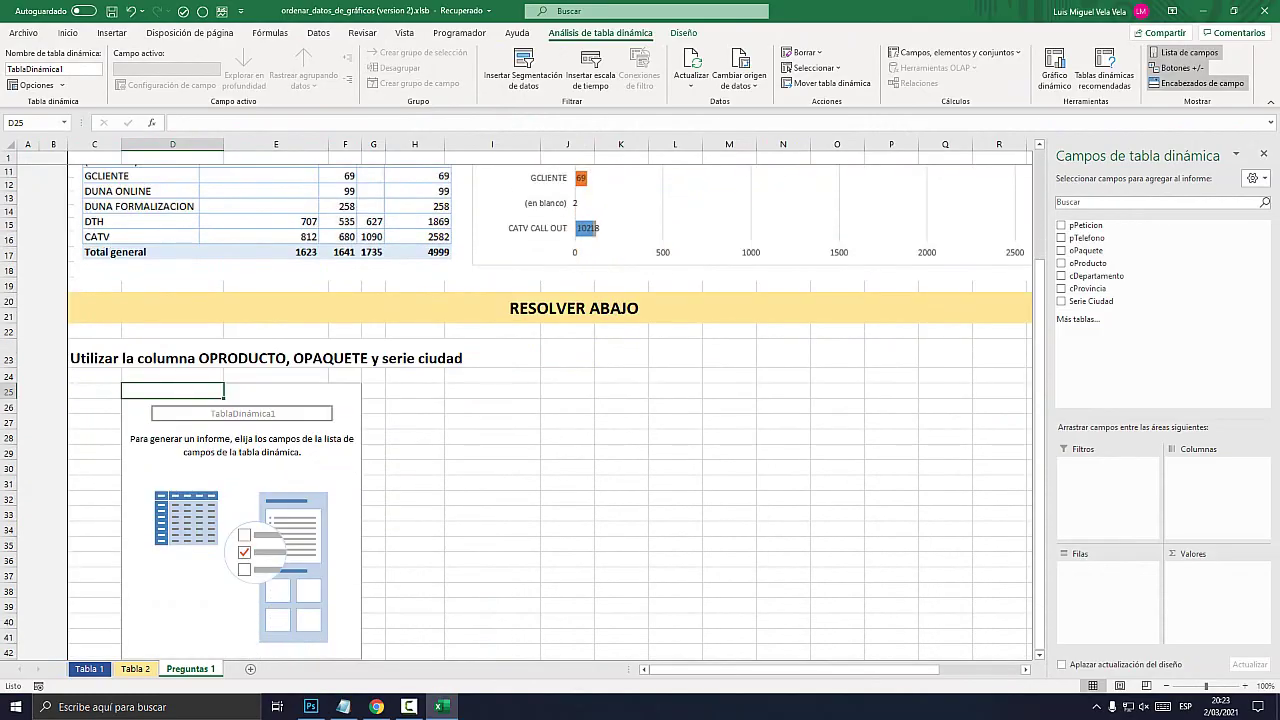
{"action": "scroll", "coordinate": [550, 410], "scroll_direction": "up", "scroll_amount": 3}
{"action": "scroll", "coordinate": [550, 410], "scroll_direction": "down", "scroll_amount": 4}
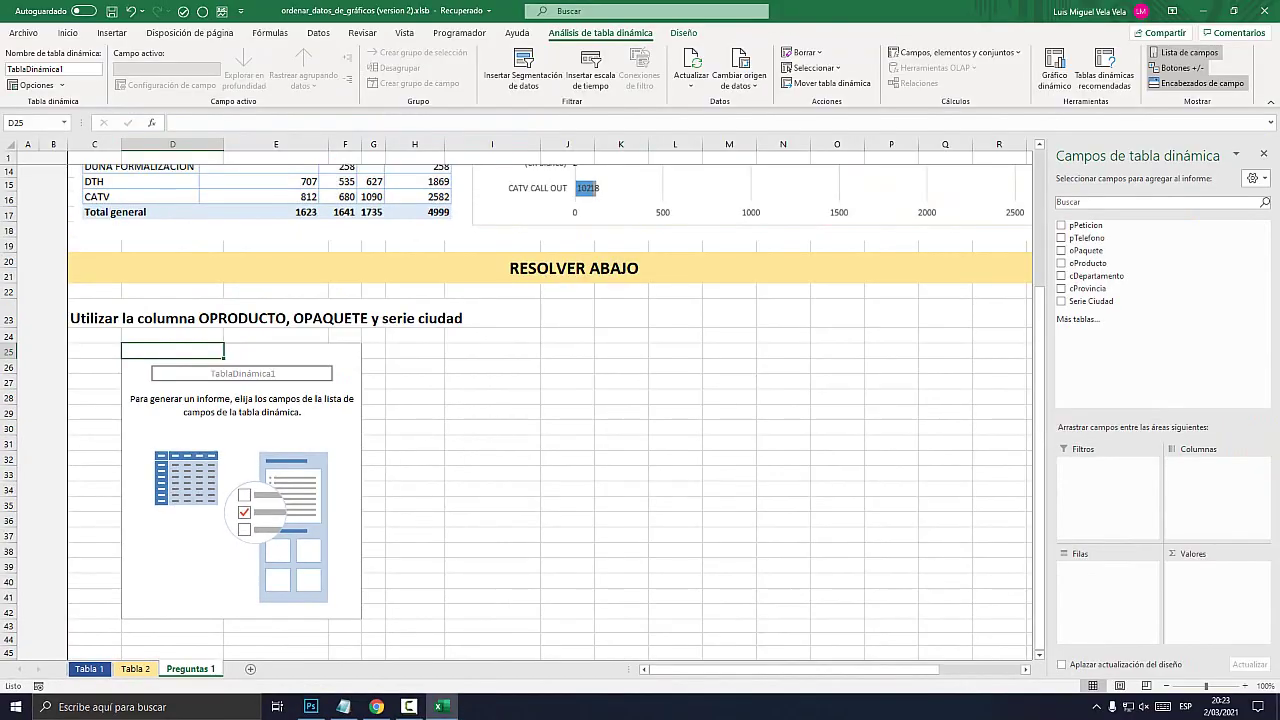
{"action": "scroll", "coordinate": [550, 410], "scroll_direction": "up", "scroll_amount": 3}
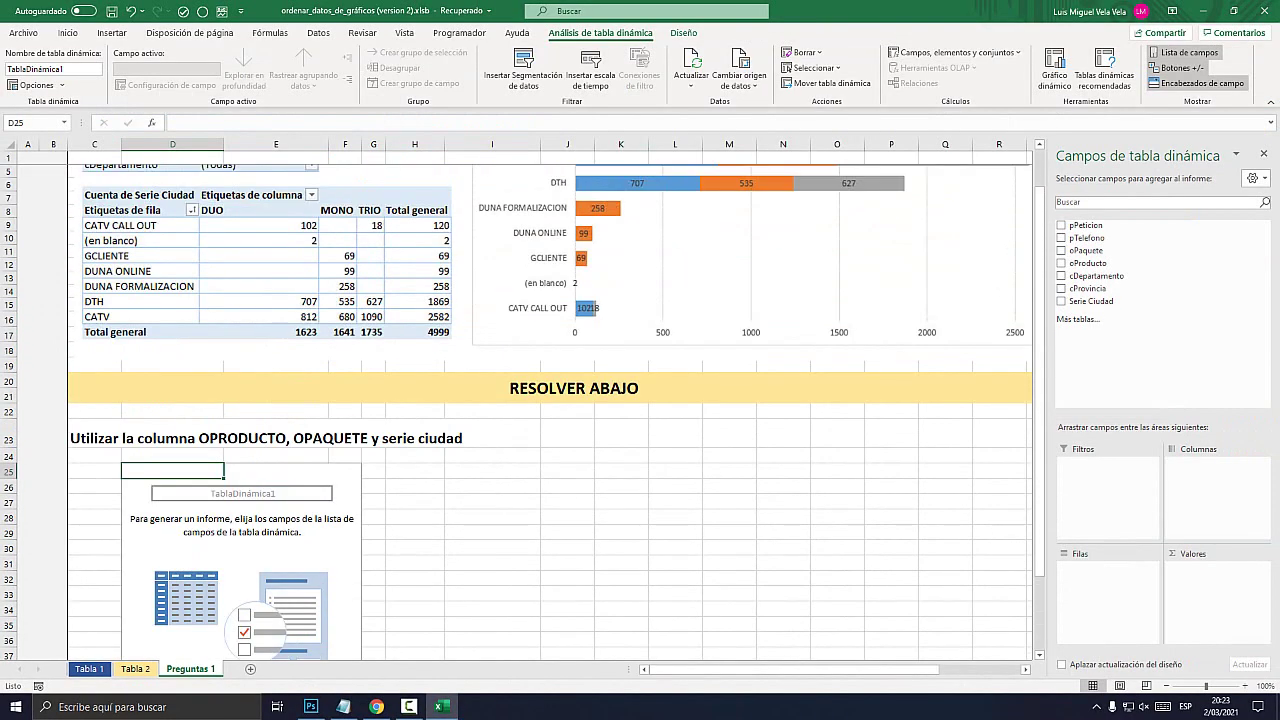
{"action": "scroll", "coordinate": [550, 410], "scroll_direction": "up", "scroll_amount": 1}
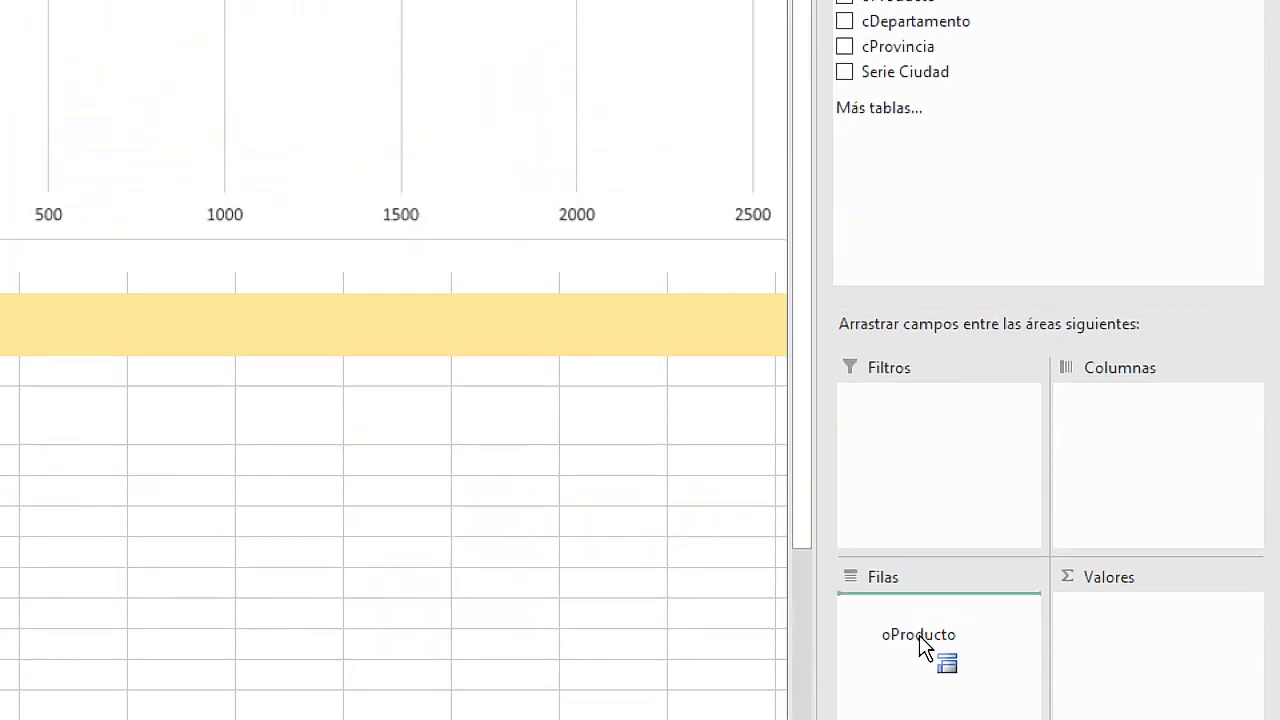
Put oProducto in Rows, oPaquete in Columns and count Serie Ciudad in Values
{"action": "left_click_drag", "start_coordinate": [918, 238], "coordinate": [923, 640]}
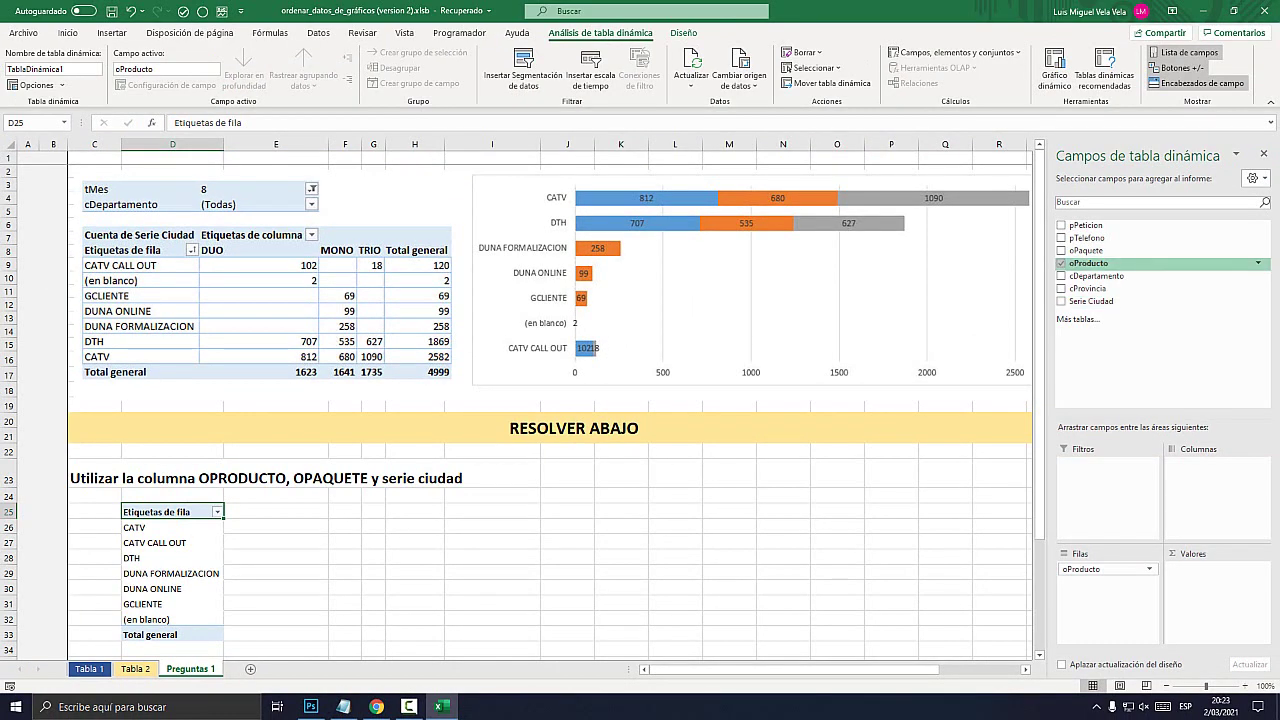
{"action": "left_click_drag", "start_coordinate": [1087, 250], "coordinate": [1215, 470]}
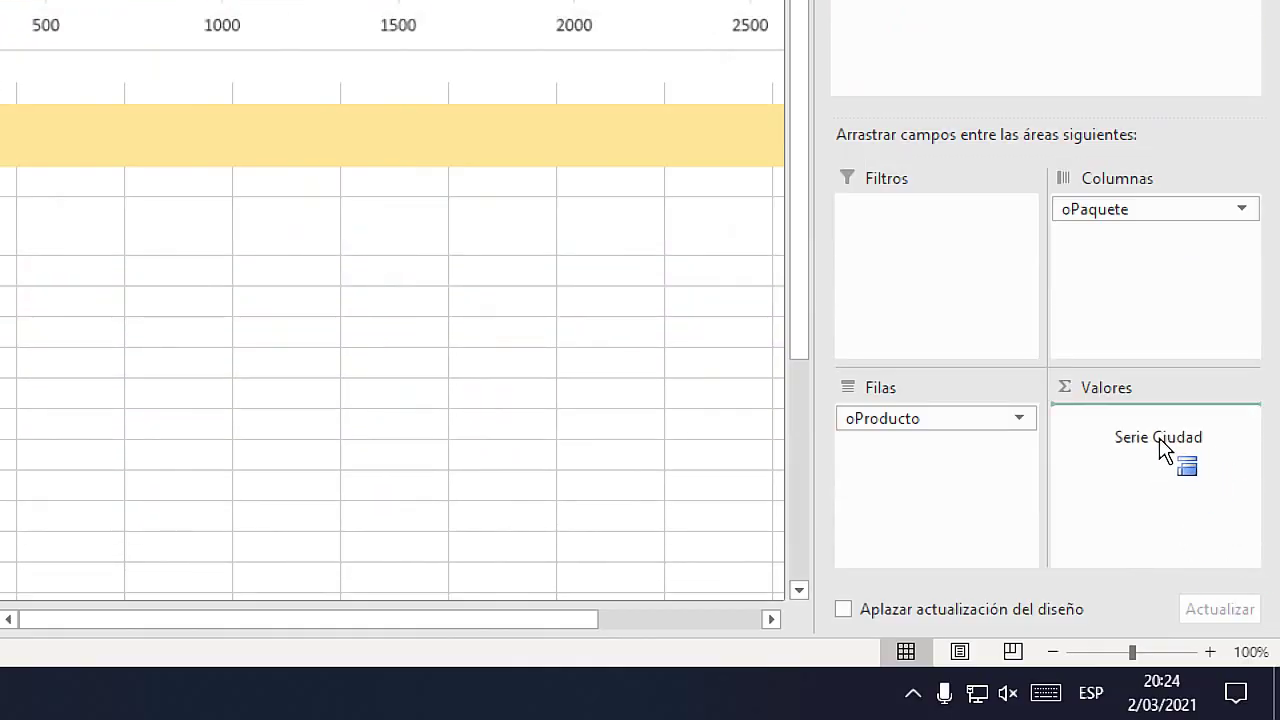
{"action": "left_click_drag", "start_coordinate": [1240, 712], "coordinate": [1155, 435]}
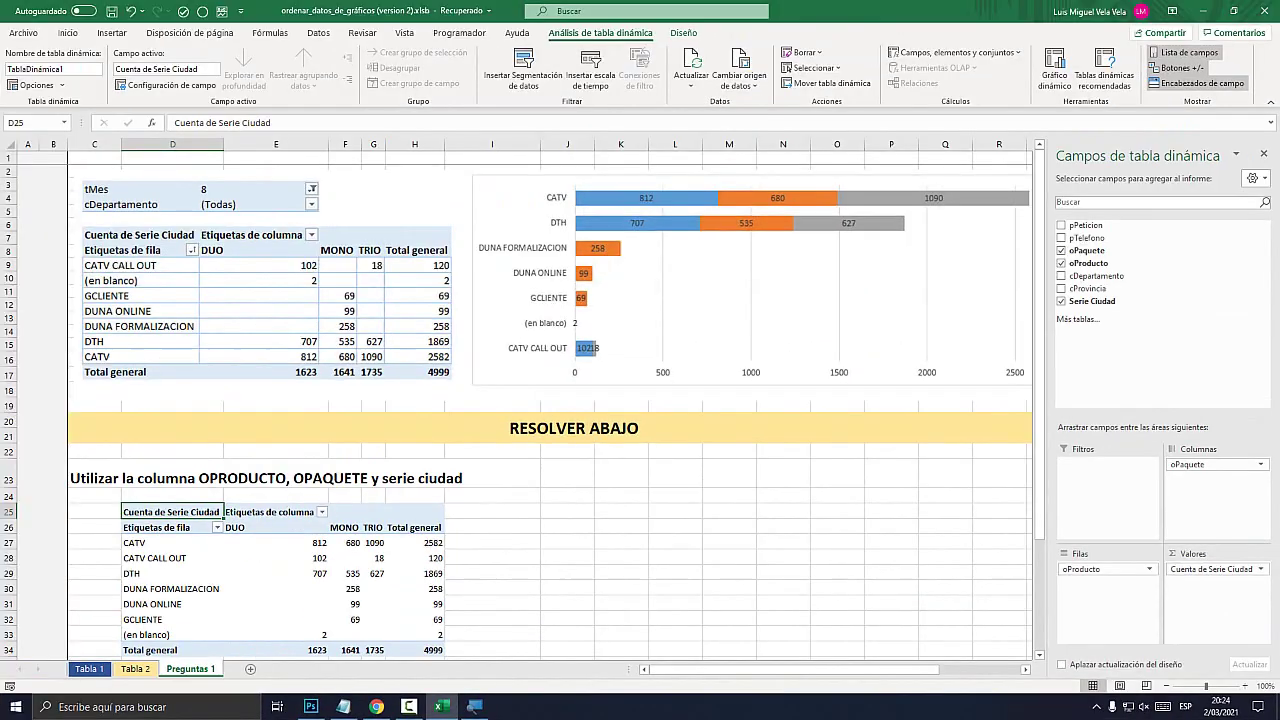
{"action": "scroll", "coordinate": [345, 453], "scroll_direction": "down", "scroll_amount": 1}
{"action": "scroll", "coordinate": [345, 453], "scroll_direction": "down", "scroll_amount": 2}
{"action": "left_click", "coordinate": [345, 453]}
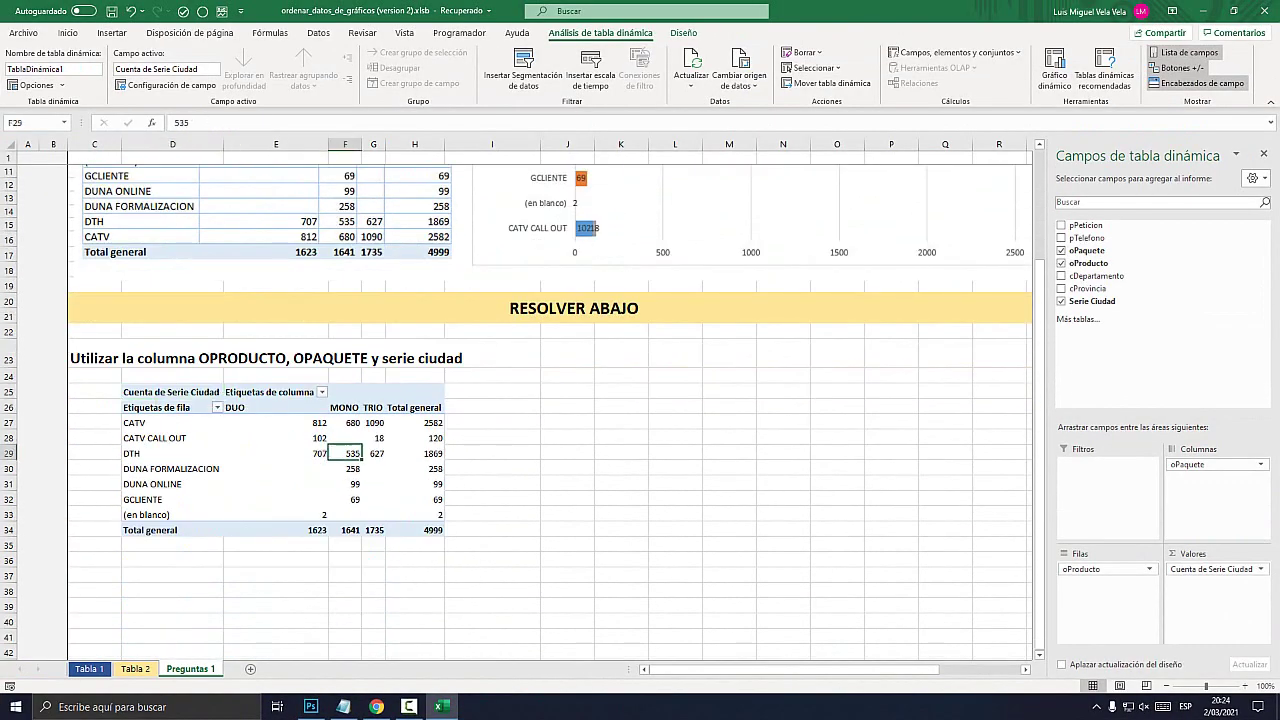
Hide the field list and insert a stacked bar pivot chart of the new pivot table
{"action": "mouse_move", "coordinate": [435, 468]}
{"action": "scroll", "coordinate": [435, 470], "scroll_direction": "up", "scroll_amount": 2}
{"action": "left_click", "coordinate": [1187, 52]}
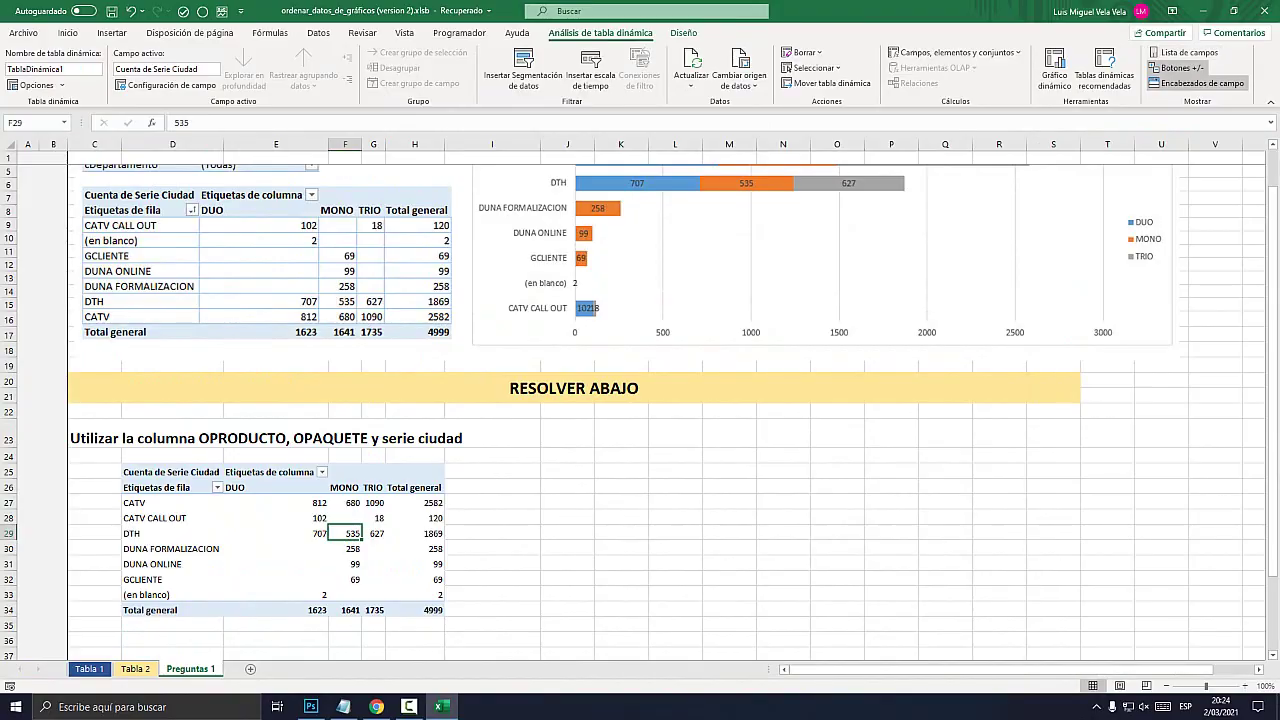
{"action": "key", "text": "Left"}
{"action": "key", "text": "Right"}
{"action": "left_click", "coordinate": [112, 32]}
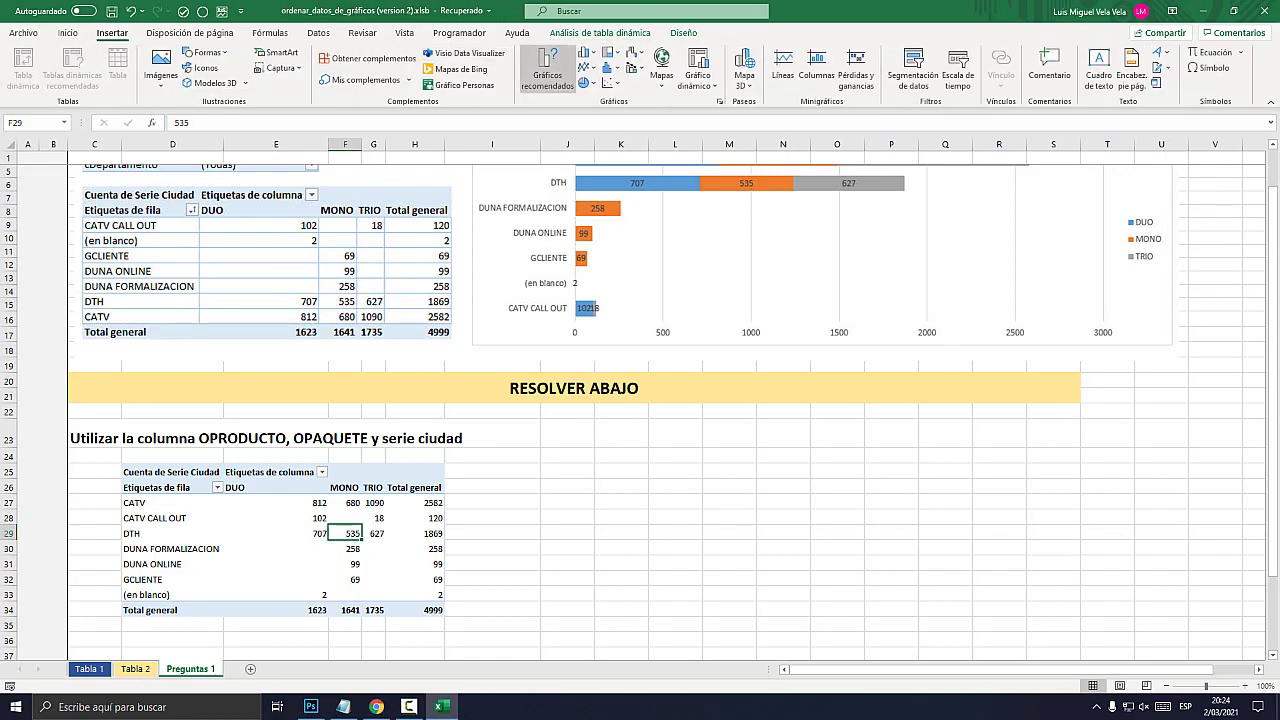
{"action": "left_click", "coordinate": [587, 52]}
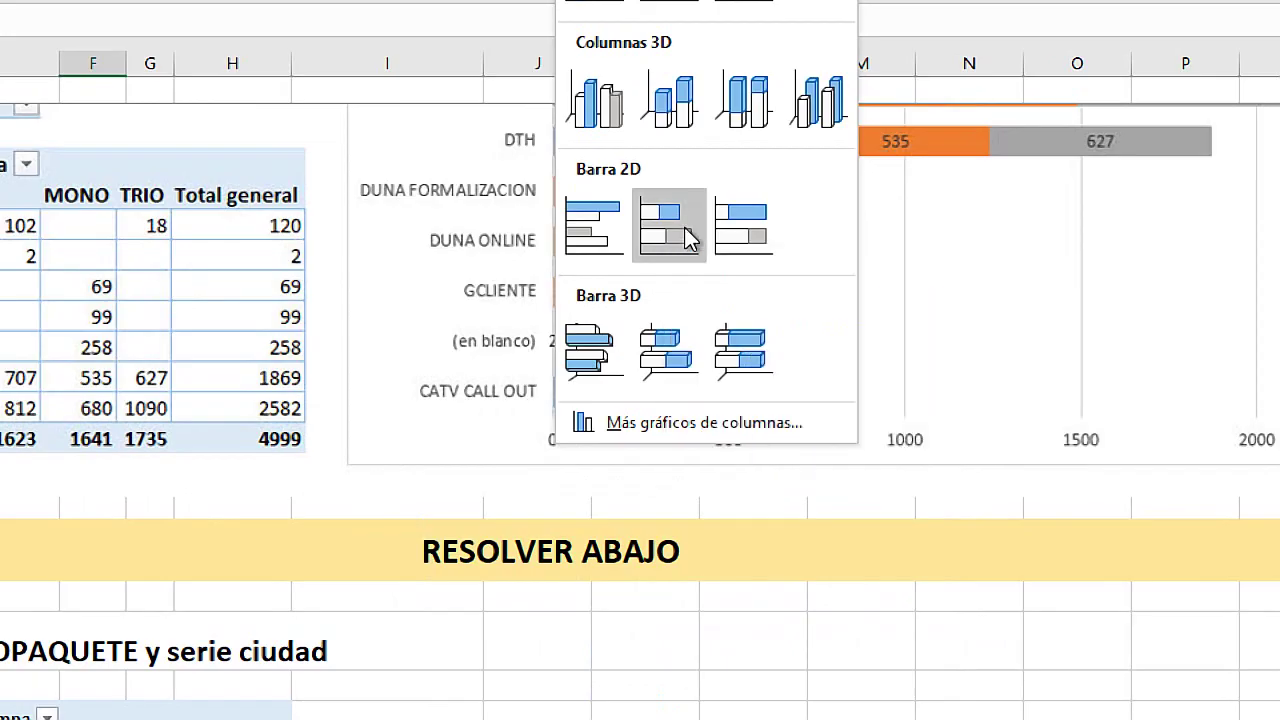
{"action": "key", "text": "Escape"}
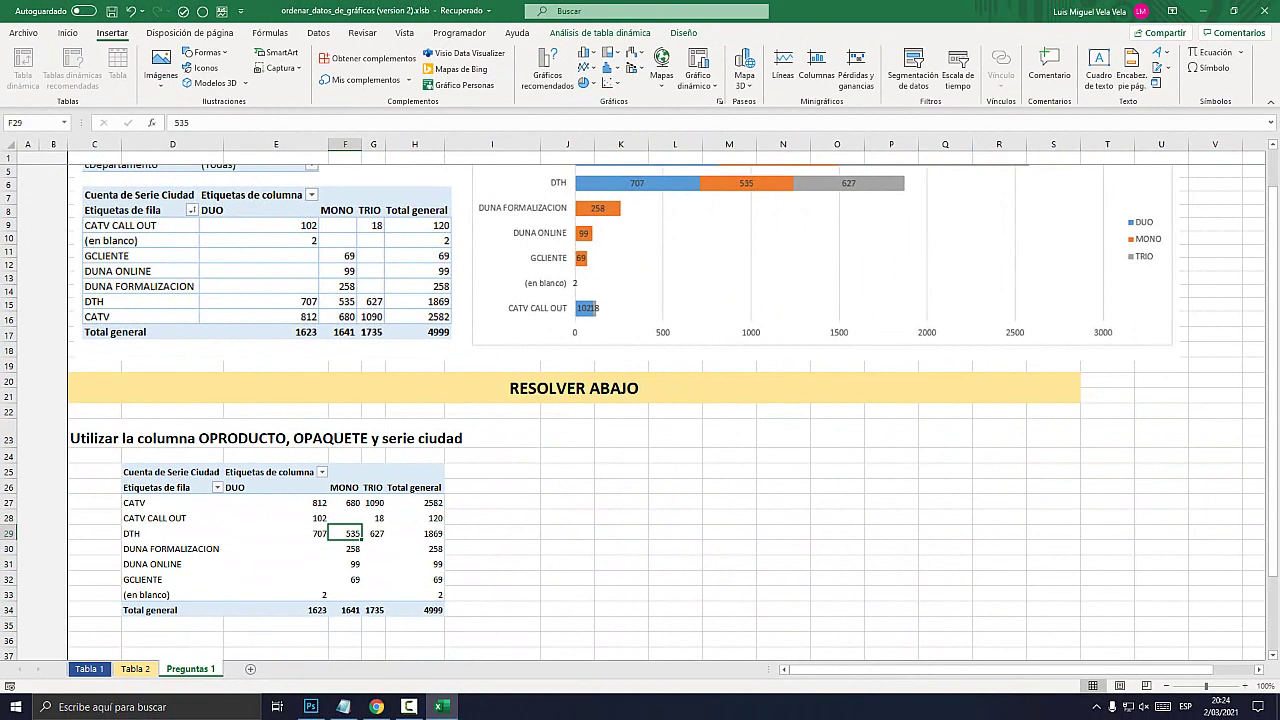
{"action": "left_click", "coordinate": [586, 52]}
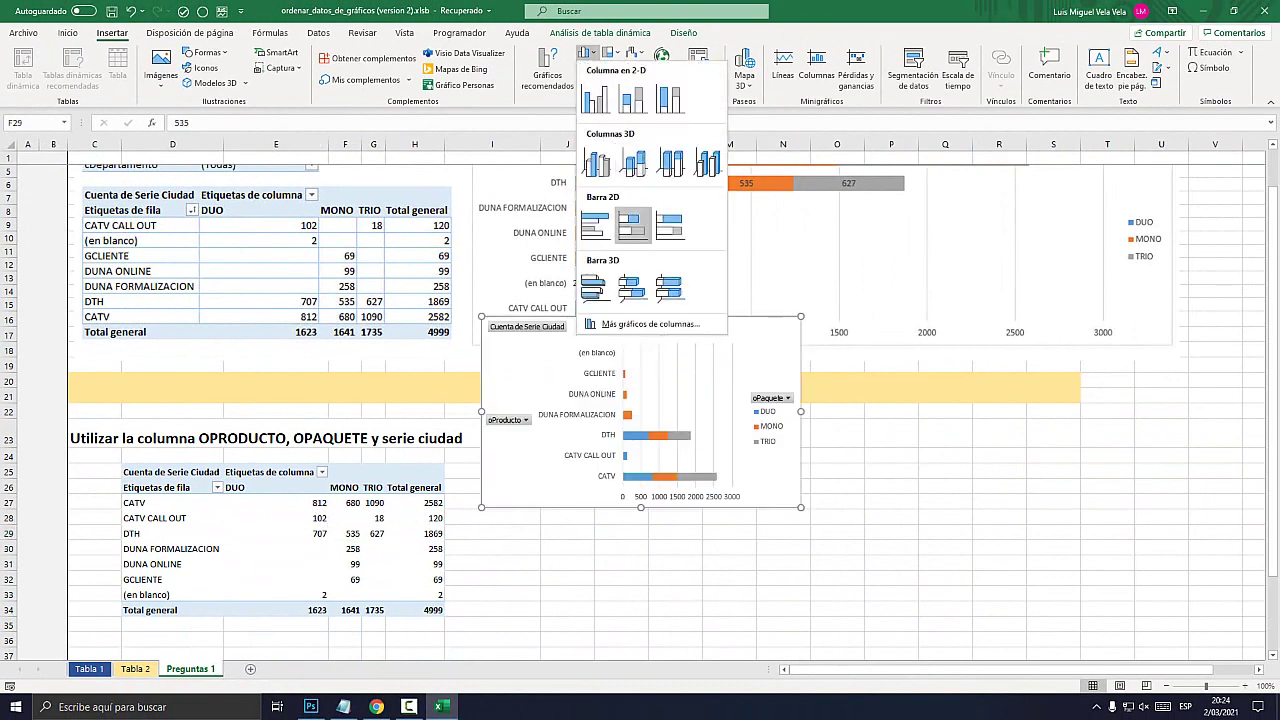
{"action": "key", "text": "Escape"}
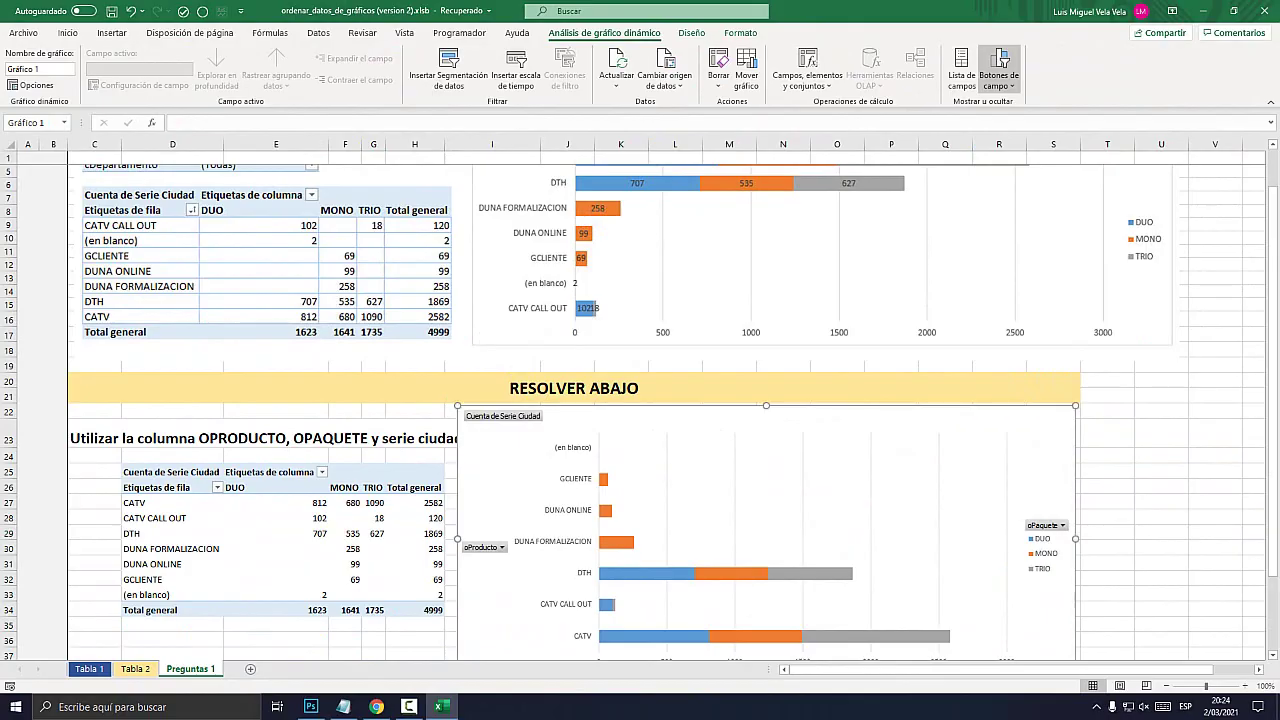
Inspect the new chart by selecting its MONO, DUO and TRIO series in turn
{"action": "scroll", "coordinate": [640, 410], "scroll_direction": "up", "scroll_amount": 1}
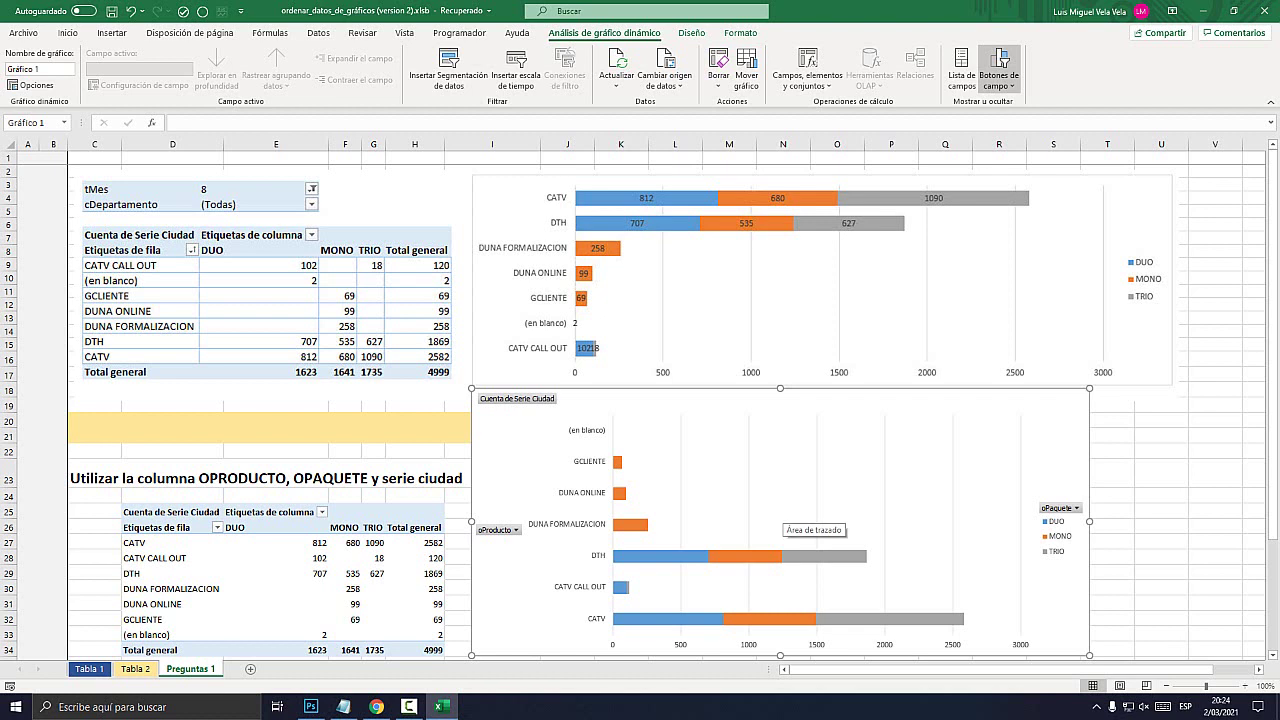
{"action": "mouse_move", "coordinate": [748, 558]}
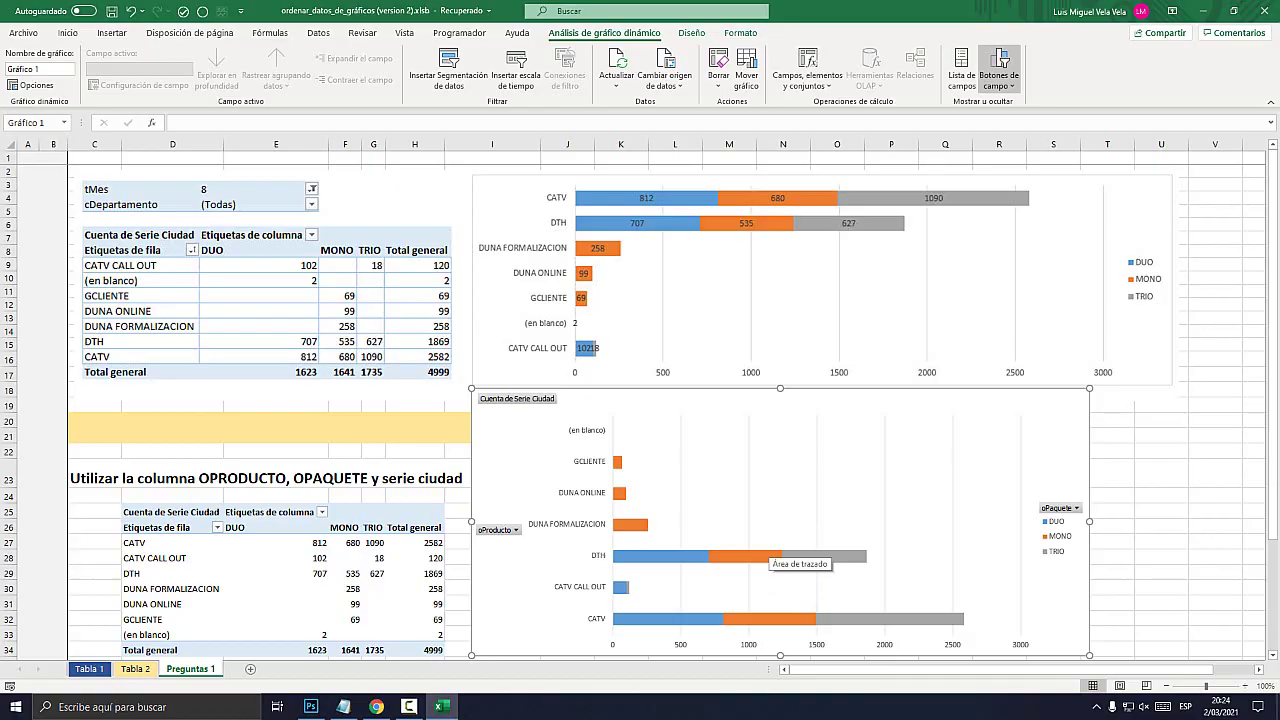
{"action": "scroll", "coordinate": [776, 552], "scroll_direction": "down", "scroll_amount": 3}
{"action": "mouse_move", "coordinate": [776, 440]}
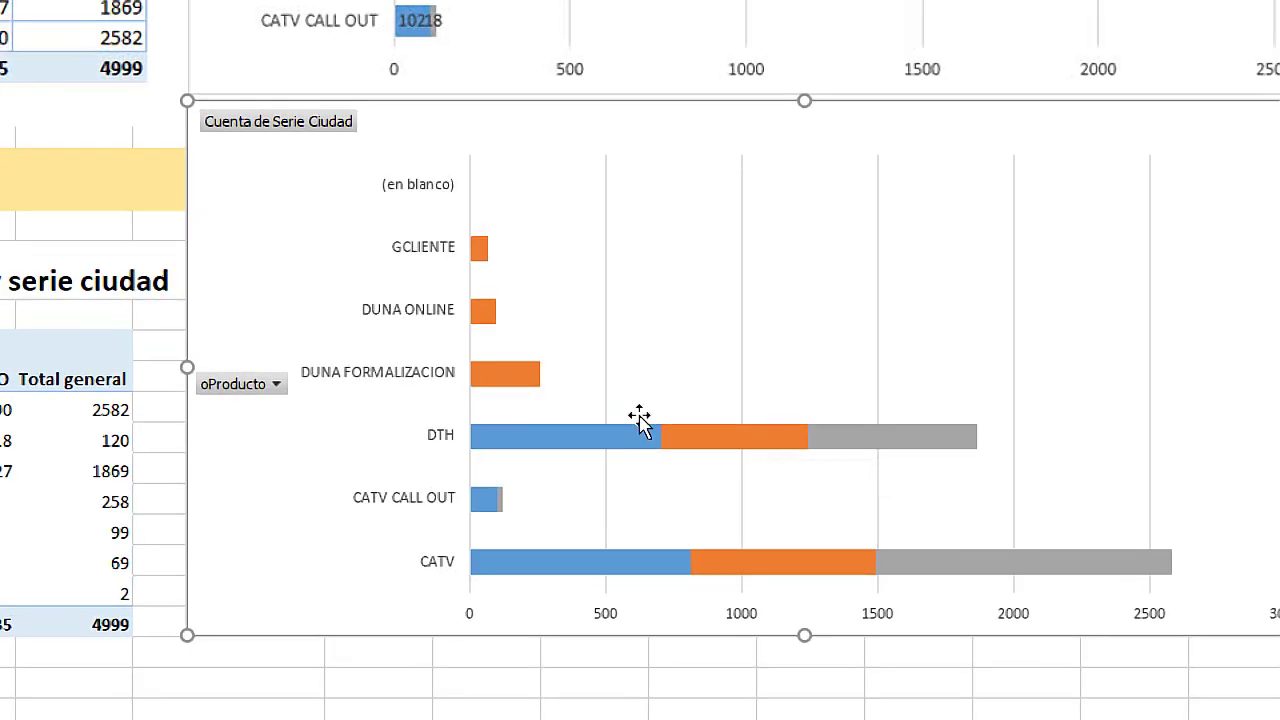
{"action": "mouse_move", "coordinate": [684, 443]}
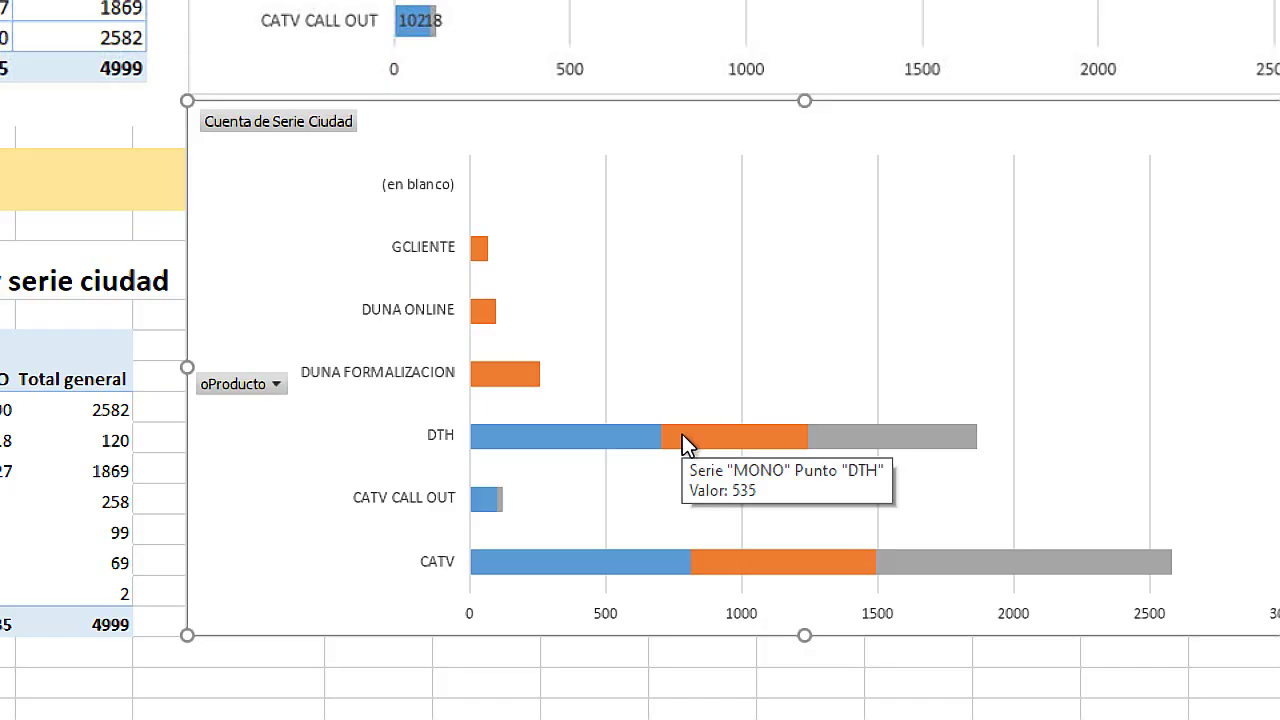
{"action": "left_click", "coordinate": [701, 441]}
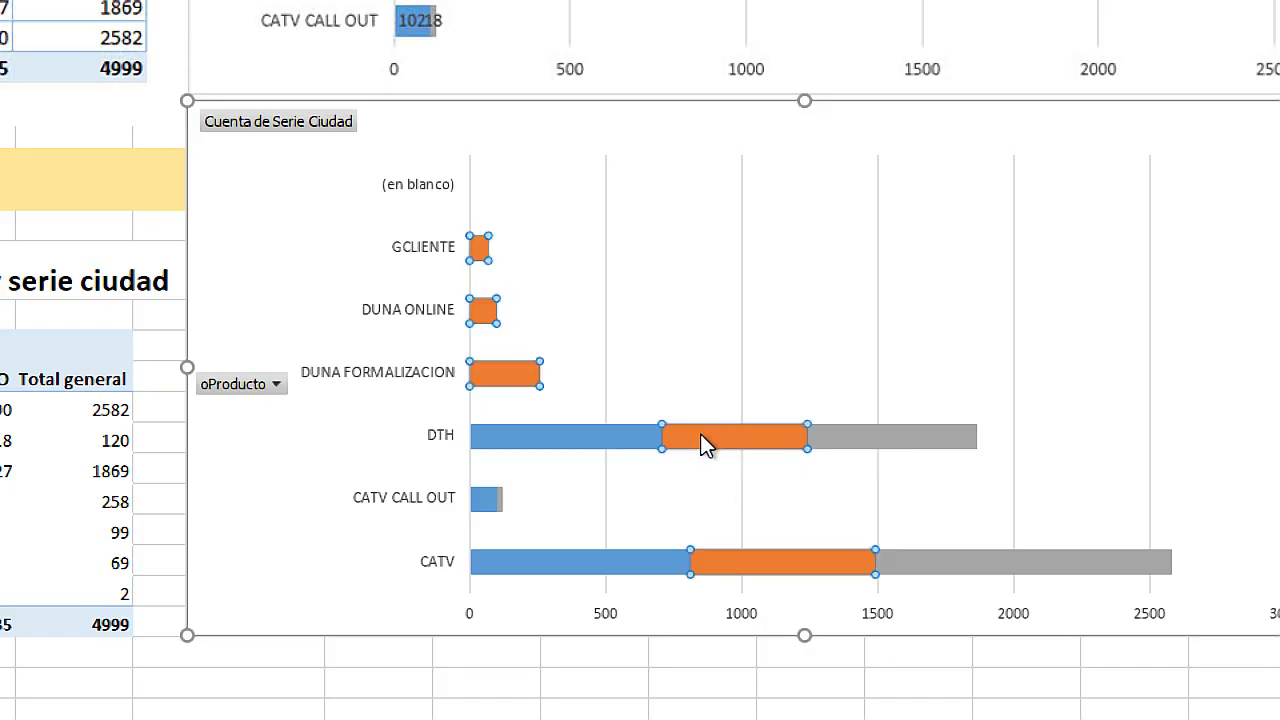
{"action": "left_click", "coordinate": [560, 448]}
{"action": "left_click", "coordinate": [894, 437]}
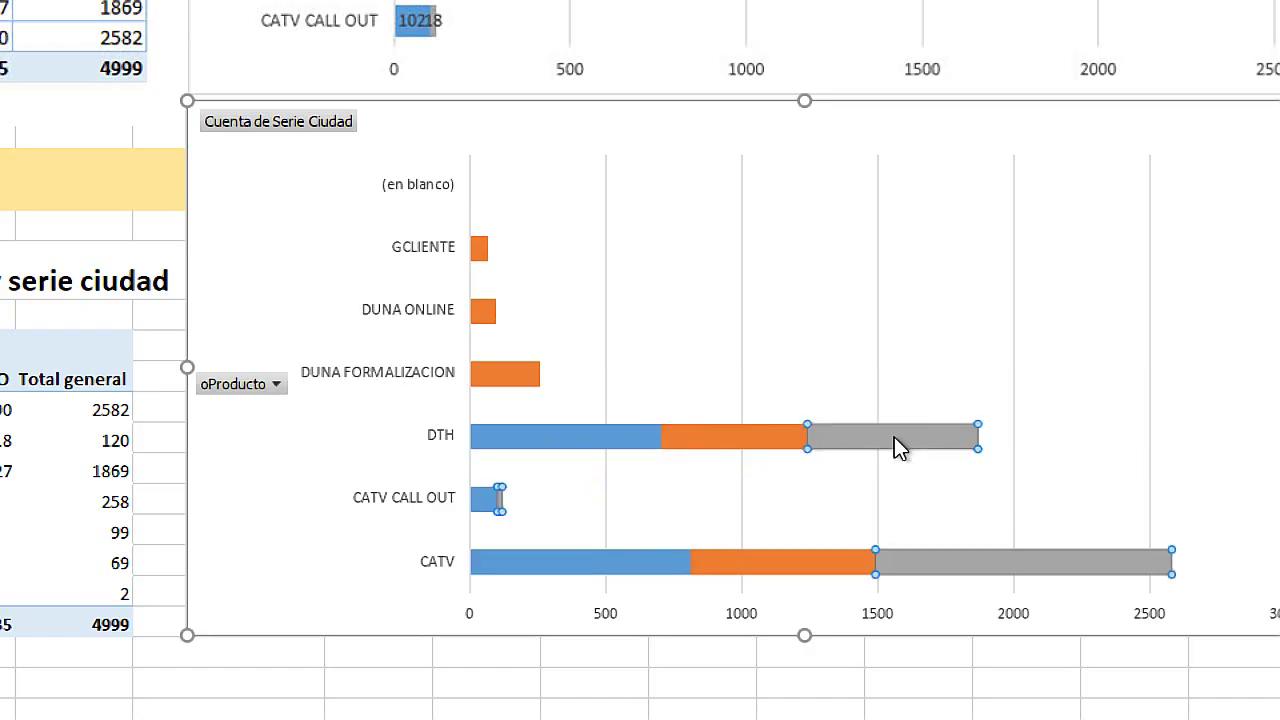
{"action": "mouse_move", "coordinate": [653, 427]}
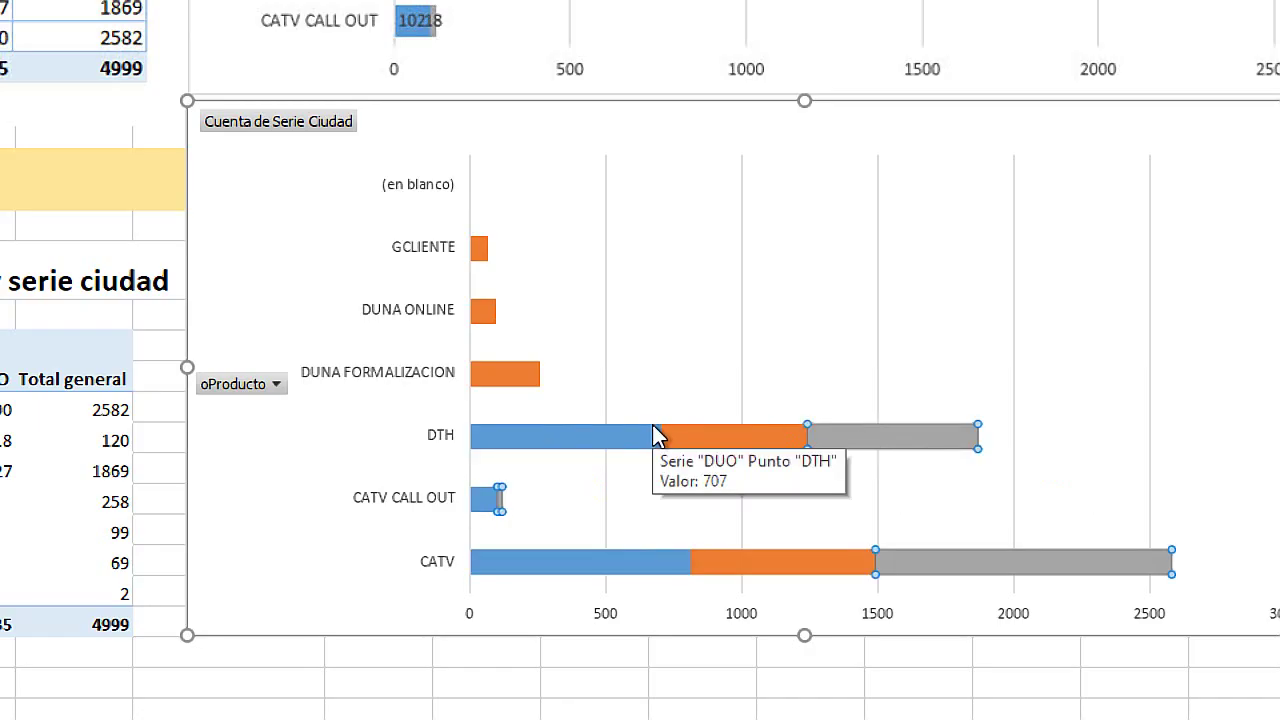
Sort the chart's products ascending by MONO, CATV CALL OUT (120) first through CATV (2582)
{"action": "left_click", "coordinate": [720, 434]}
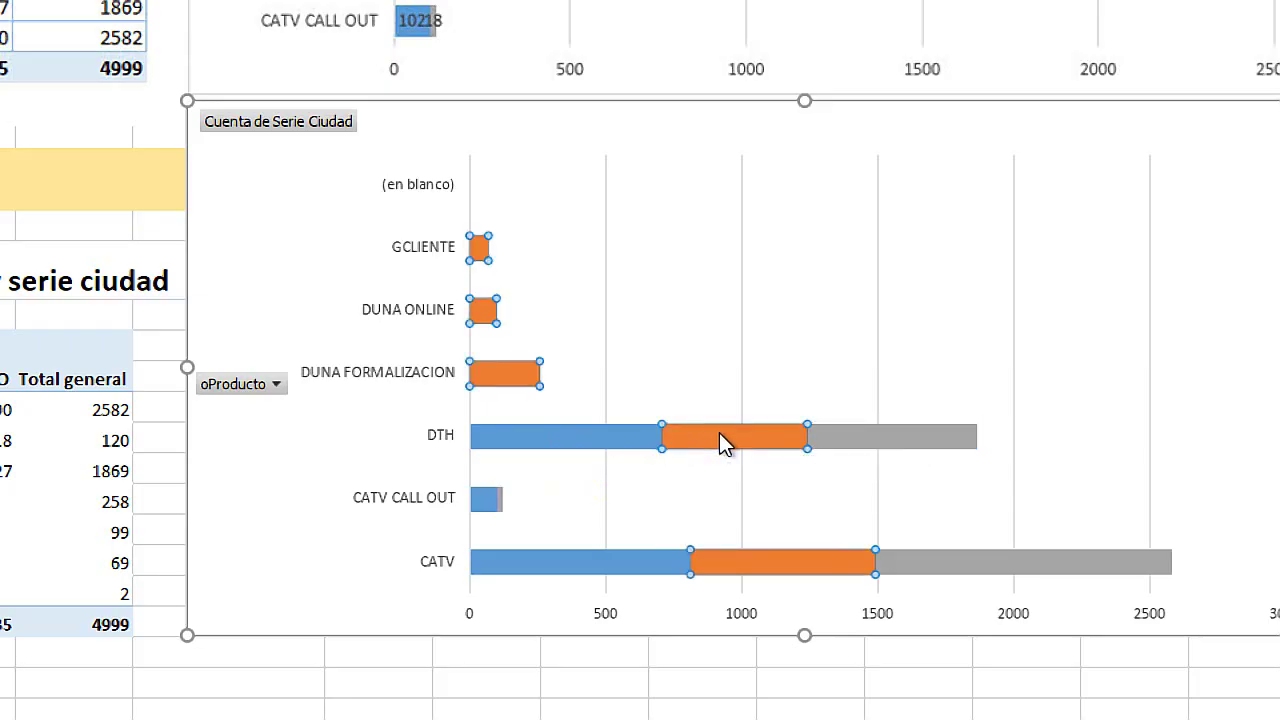
{"action": "right_click", "coordinate": [719, 433]}
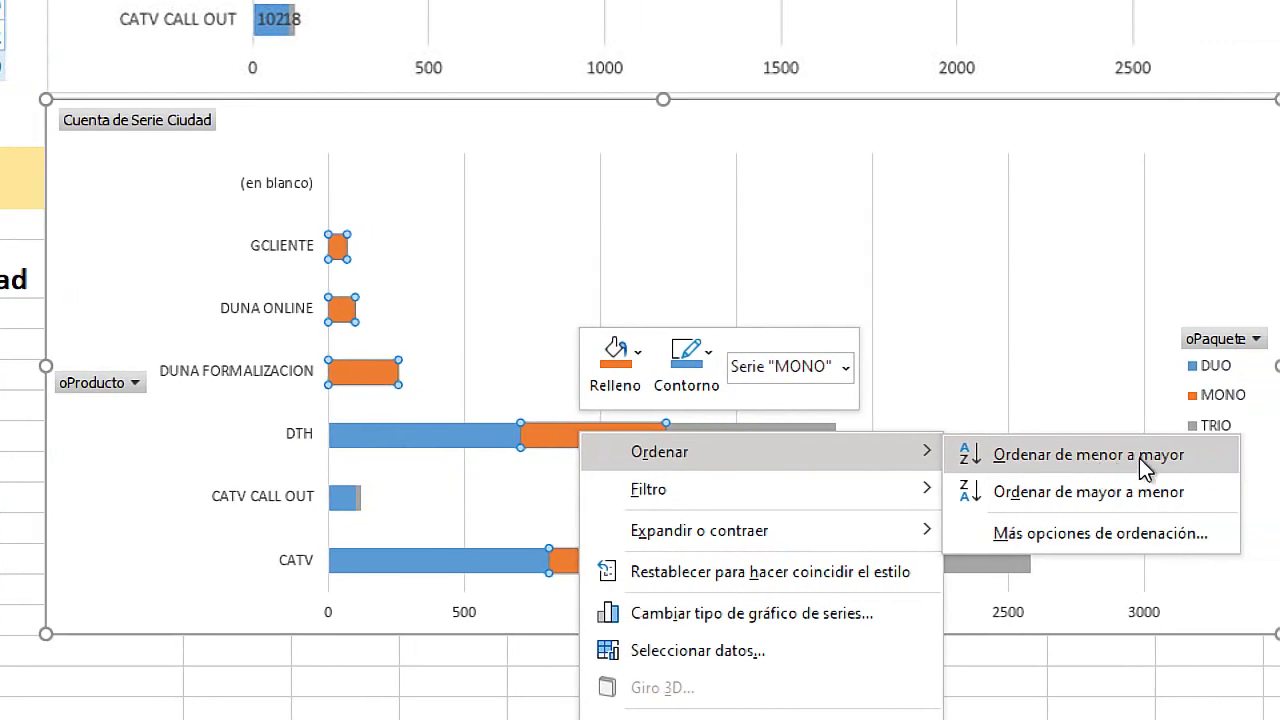
{"action": "left_click", "coordinate": [1158, 494]}
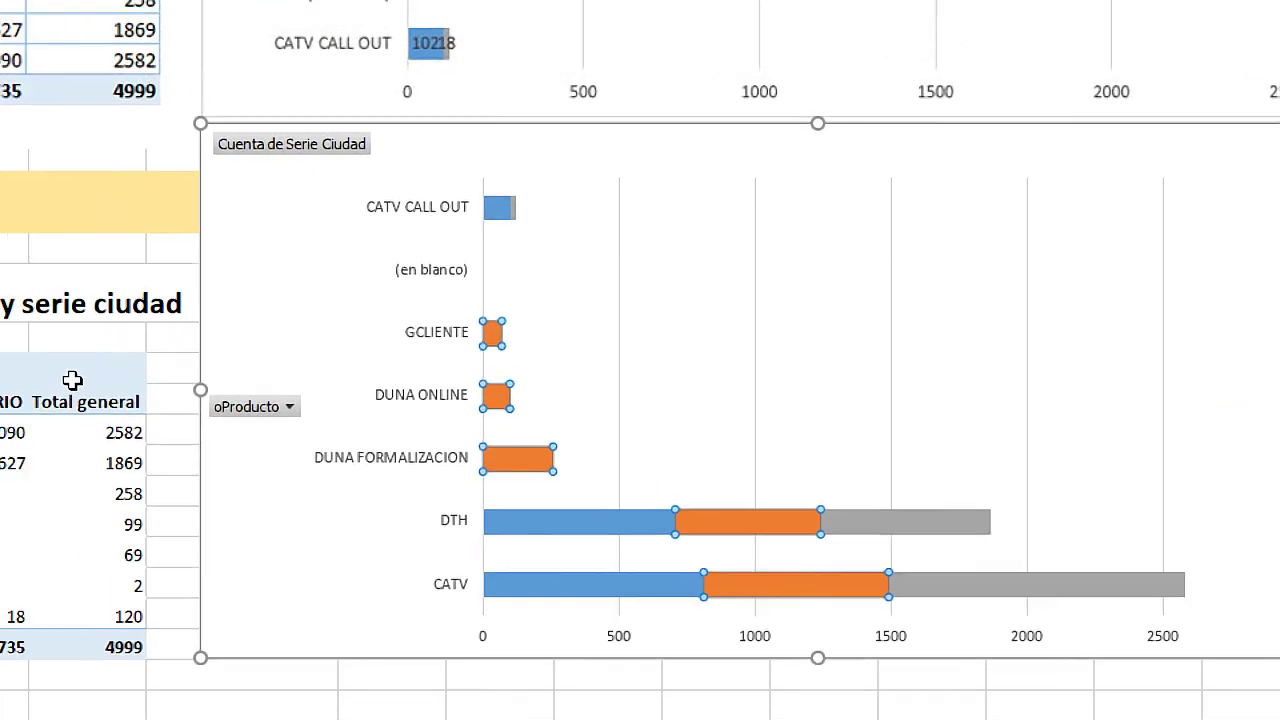
{"action": "right_click", "coordinate": [577, 495]}
{"action": "mouse_move", "coordinate": [928, 541]}
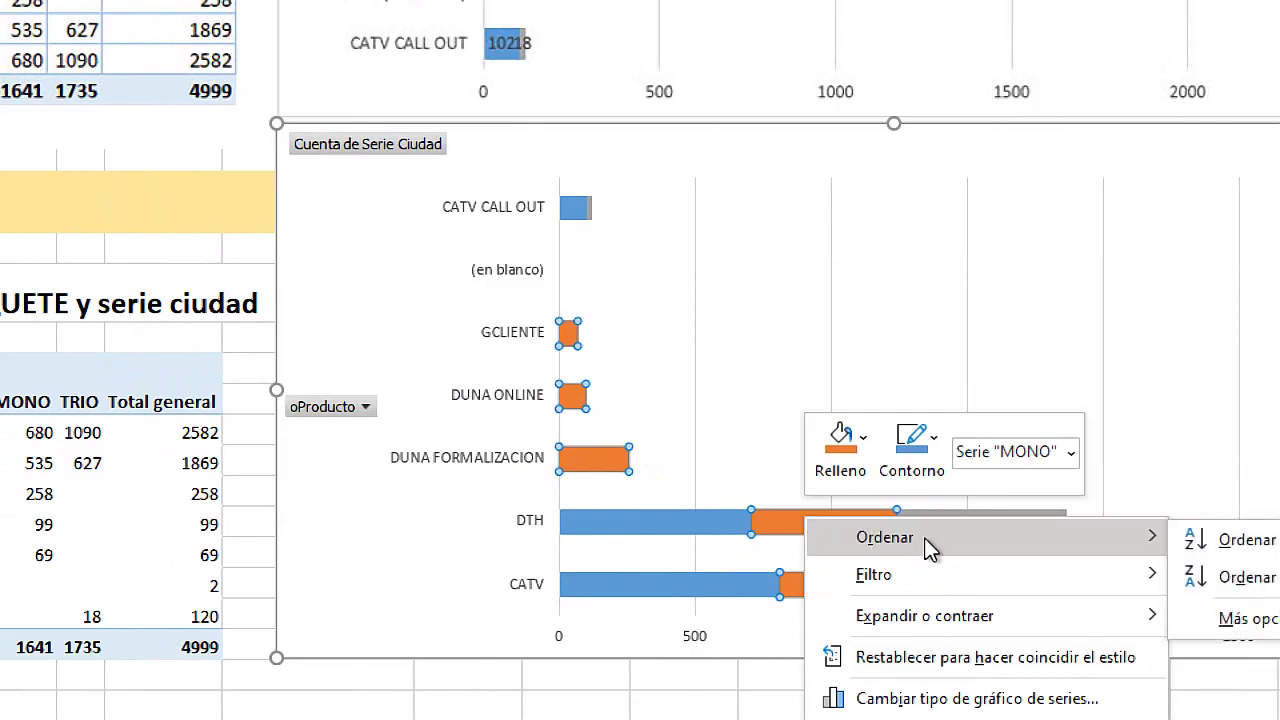
{"action": "left_click", "coordinate": [1074, 543]}
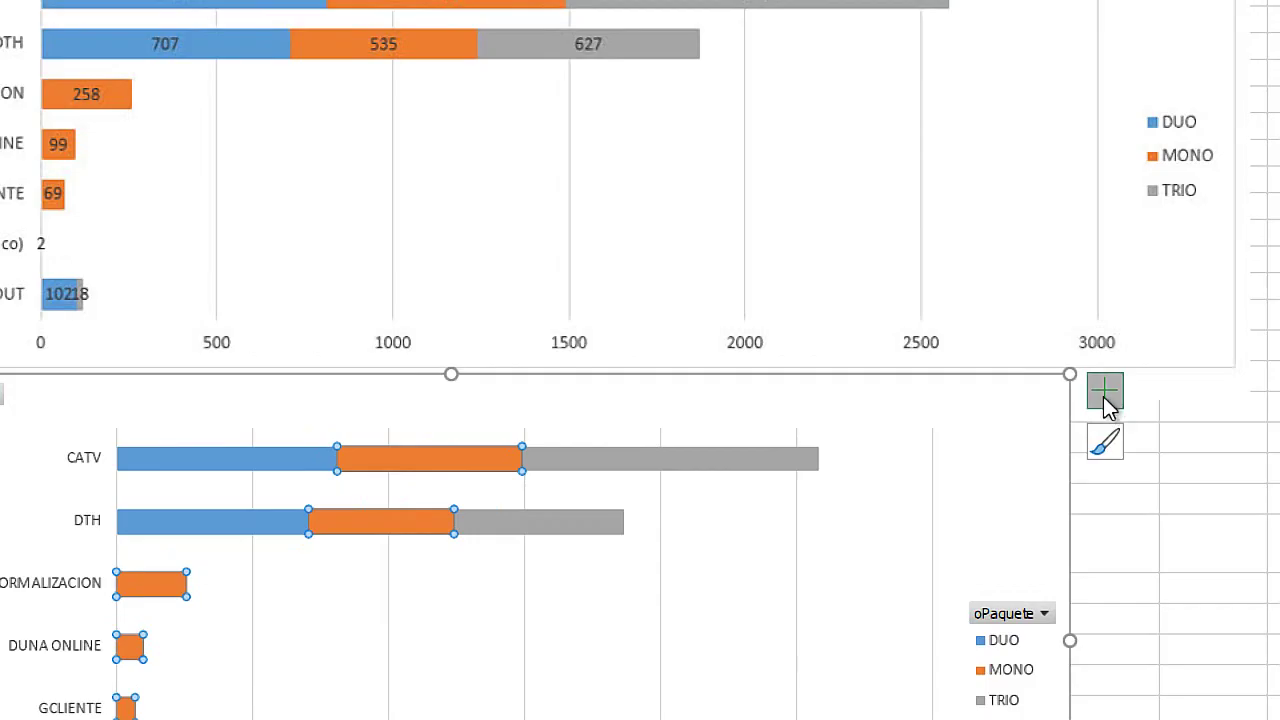
Turn on data labels for the new chart and select its blue DUO series
{"action": "left_click", "coordinate": [1103, 396]}
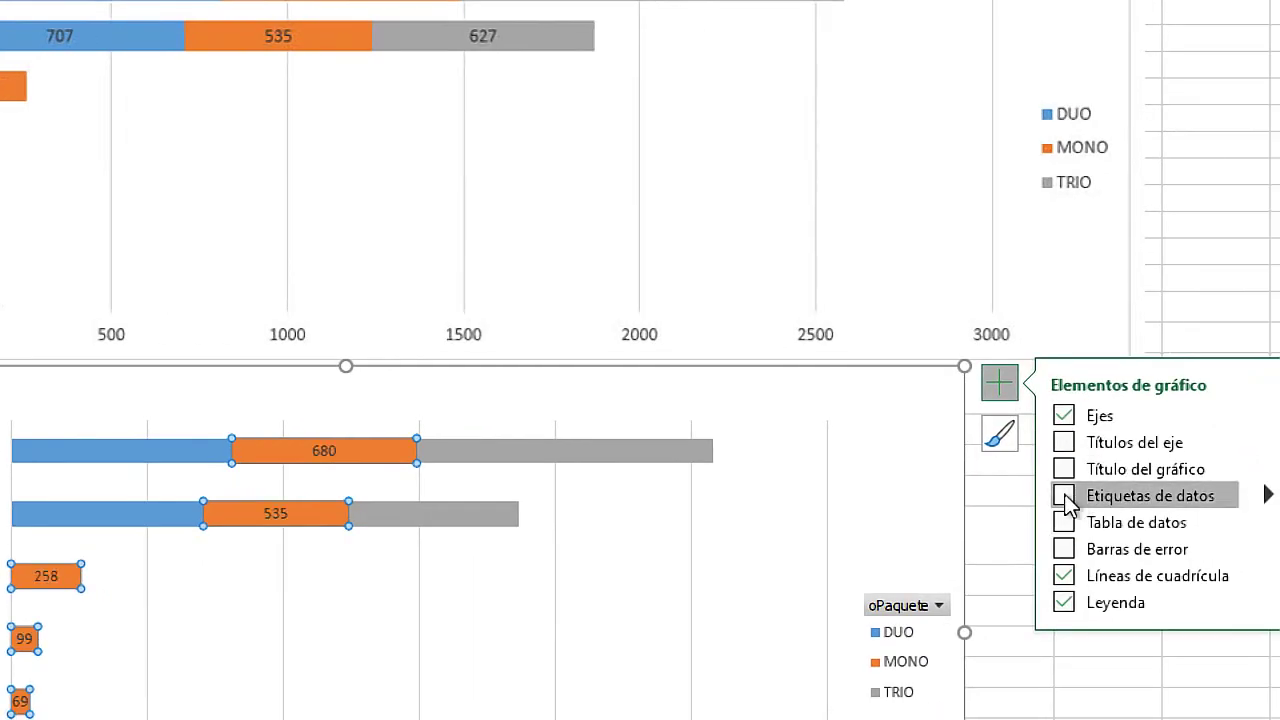
{"action": "left_click", "coordinate": [1065, 497]}
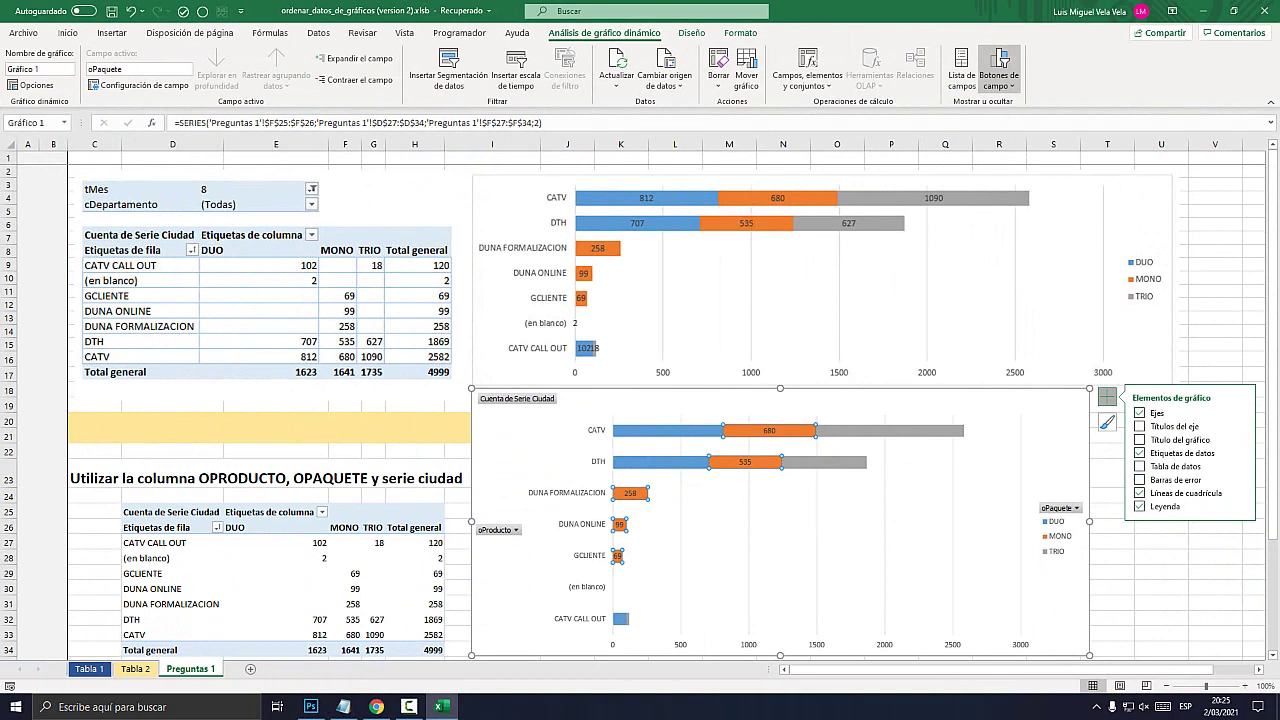
{"action": "left_click", "coordinate": [940, 585]}
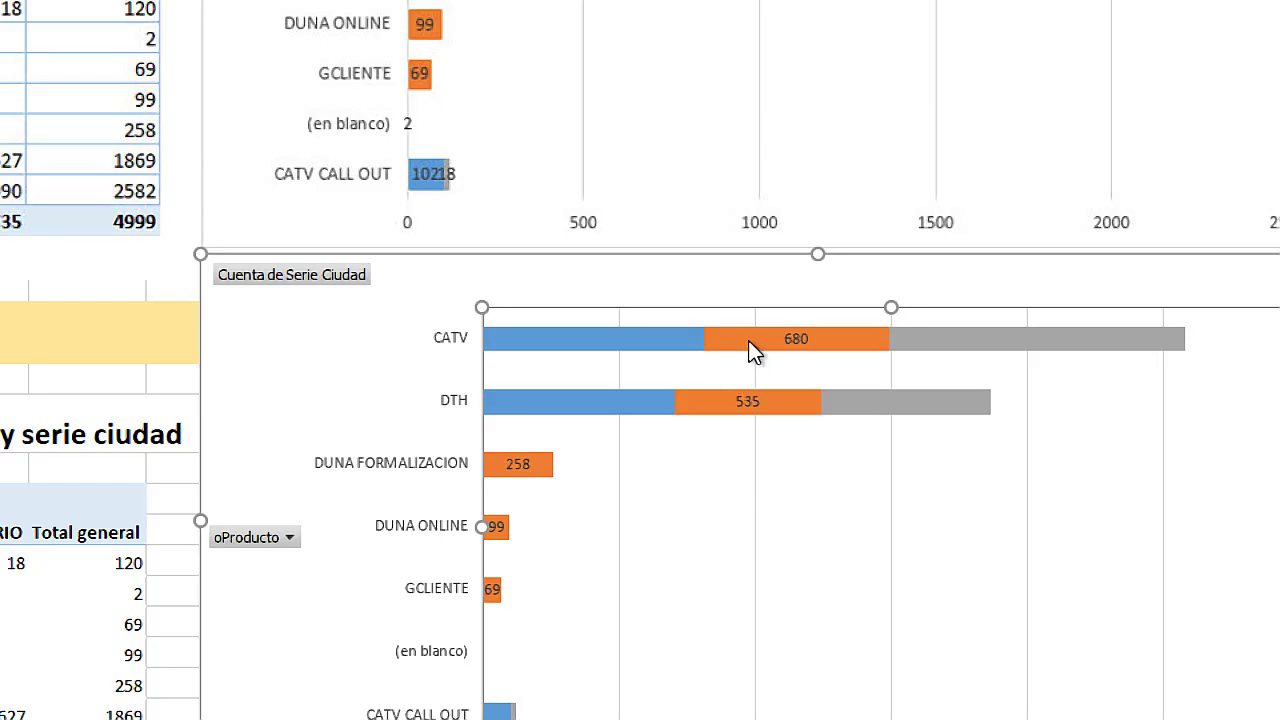
{"action": "left_click", "coordinate": [753, 350]}
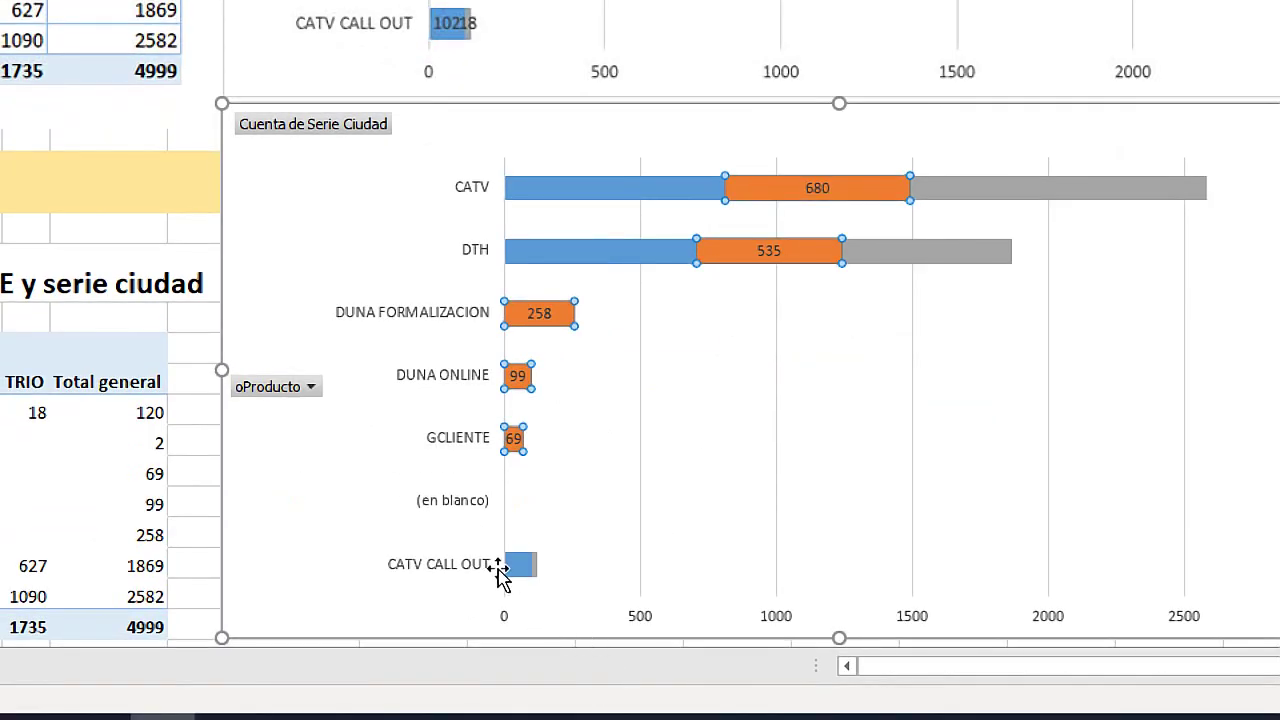
{"action": "left_click", "coordinate": [520, 567]}
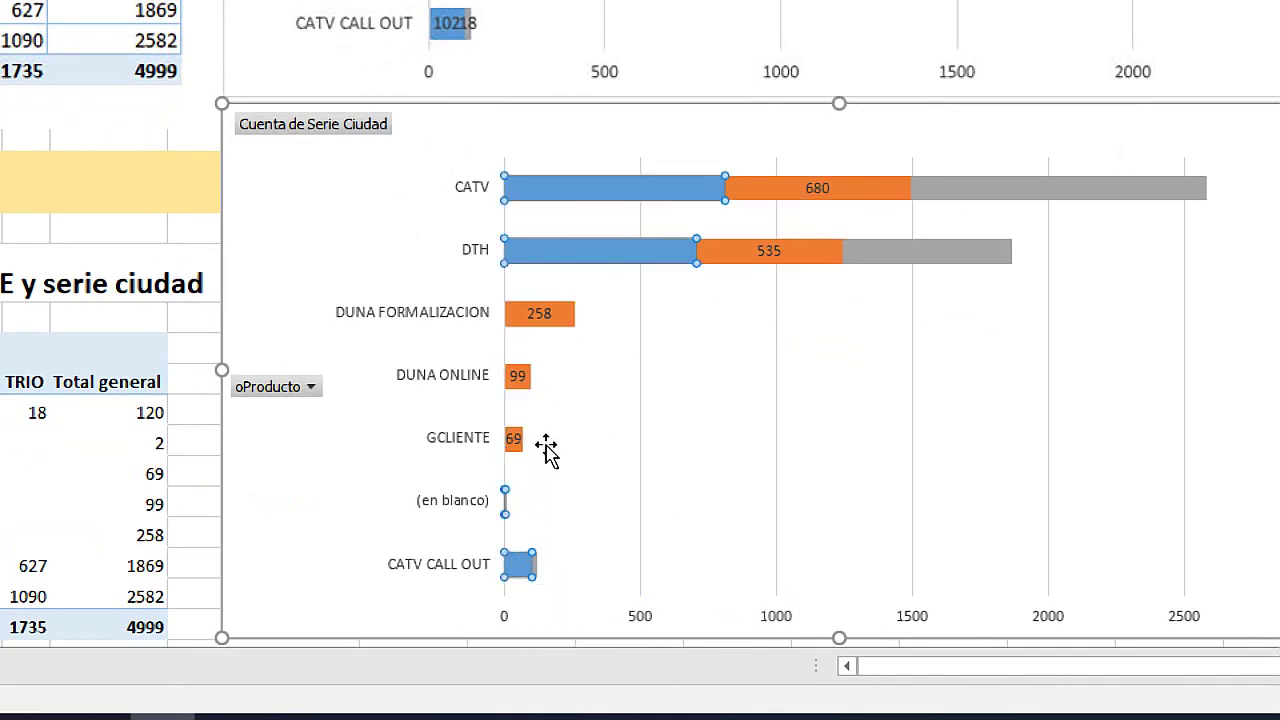
{"action": "mouse_move", "coordinate": [529, 540]}
{"action": "mouse_move", "coordinate": [651, 263]}
{"action": "left_click", "coordinate": [791, 188]}
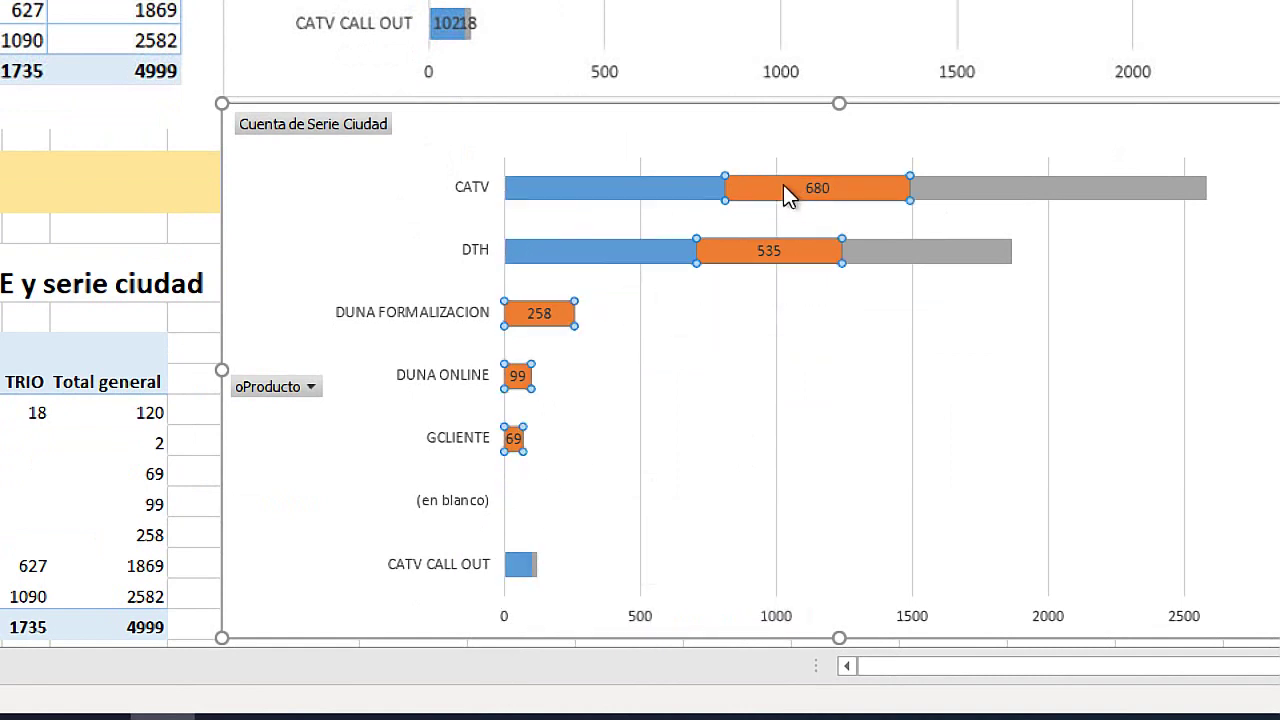
{"action": "left_click", "coordinate": [630, 190]}
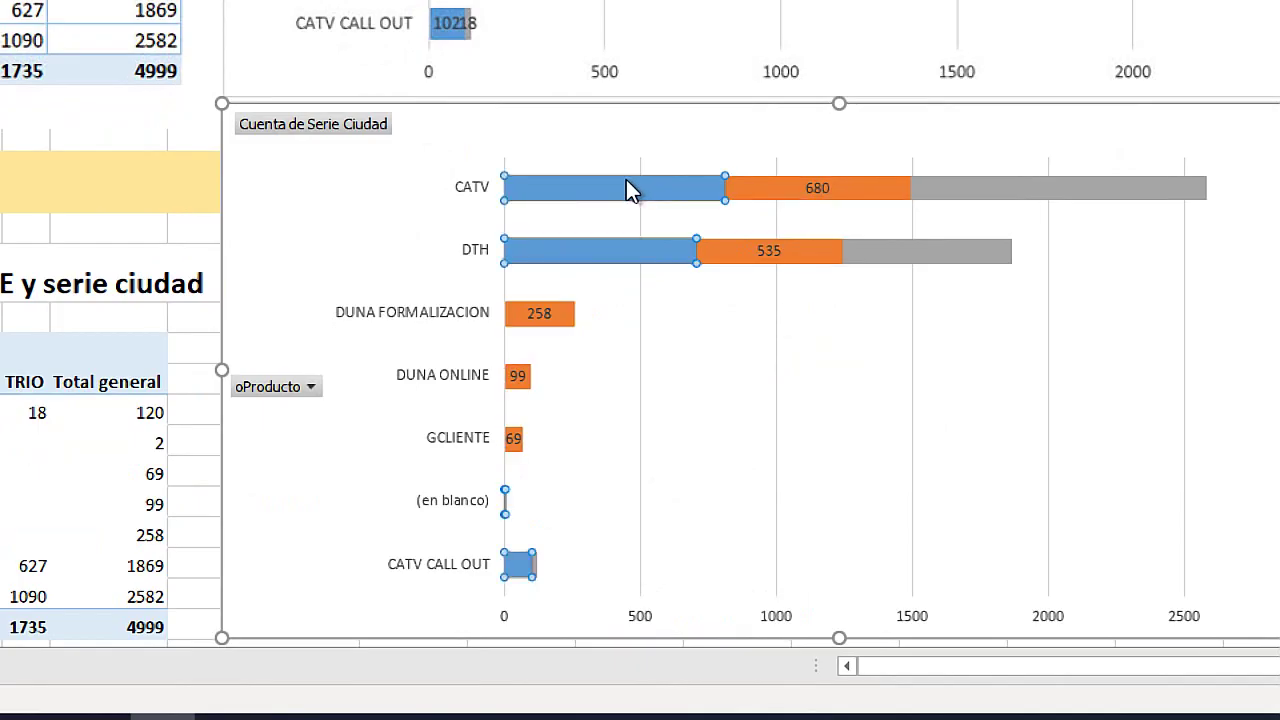
{"action": "left_click", "coordinate": [729, 391]}
{"action": "left_click", "coordinate": [650, 255]}
Sort the chart's products by DUO, largest to smallest
{"action": "right_click", "coordinate": [650, 255]}
{"action": "mouse_move", "coordinate": [759, 267]}
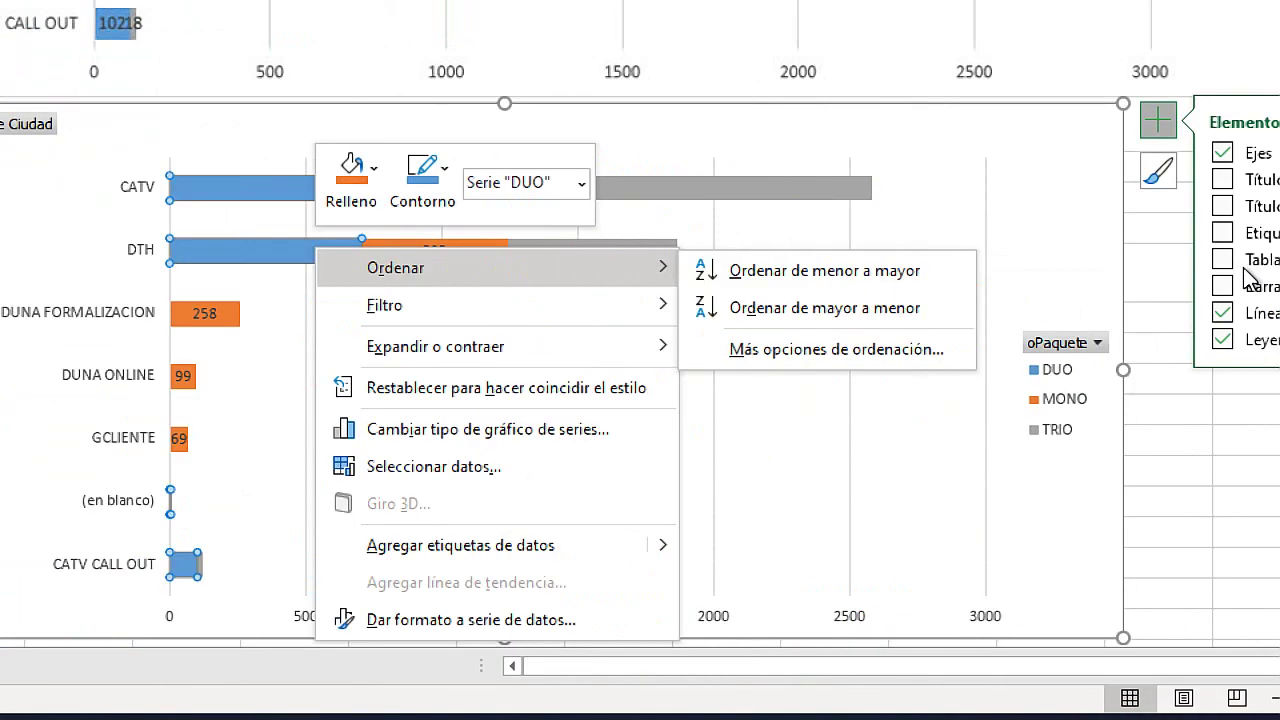
{"action": "left_click", "coordinate": [851, 312]}
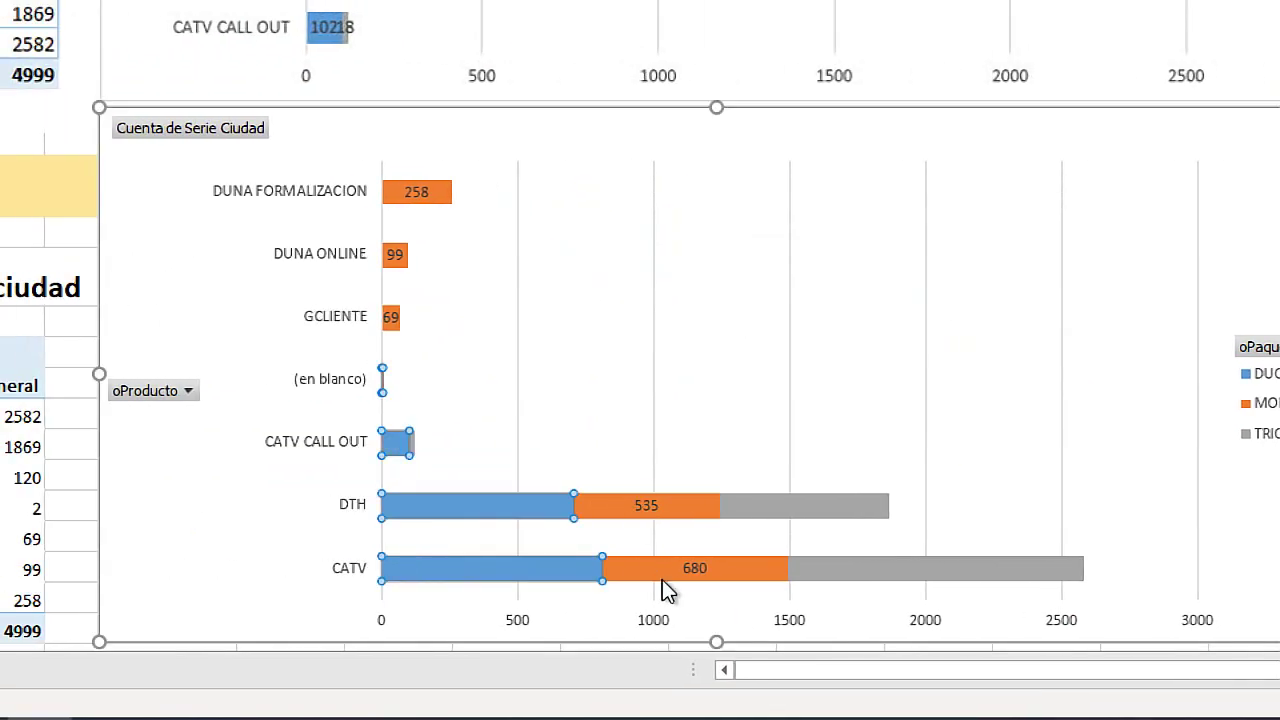
{"action": "right_click", "coordinate": [440, 512]}
{"action": "mouse_move", "coordinate": [609, 143]}
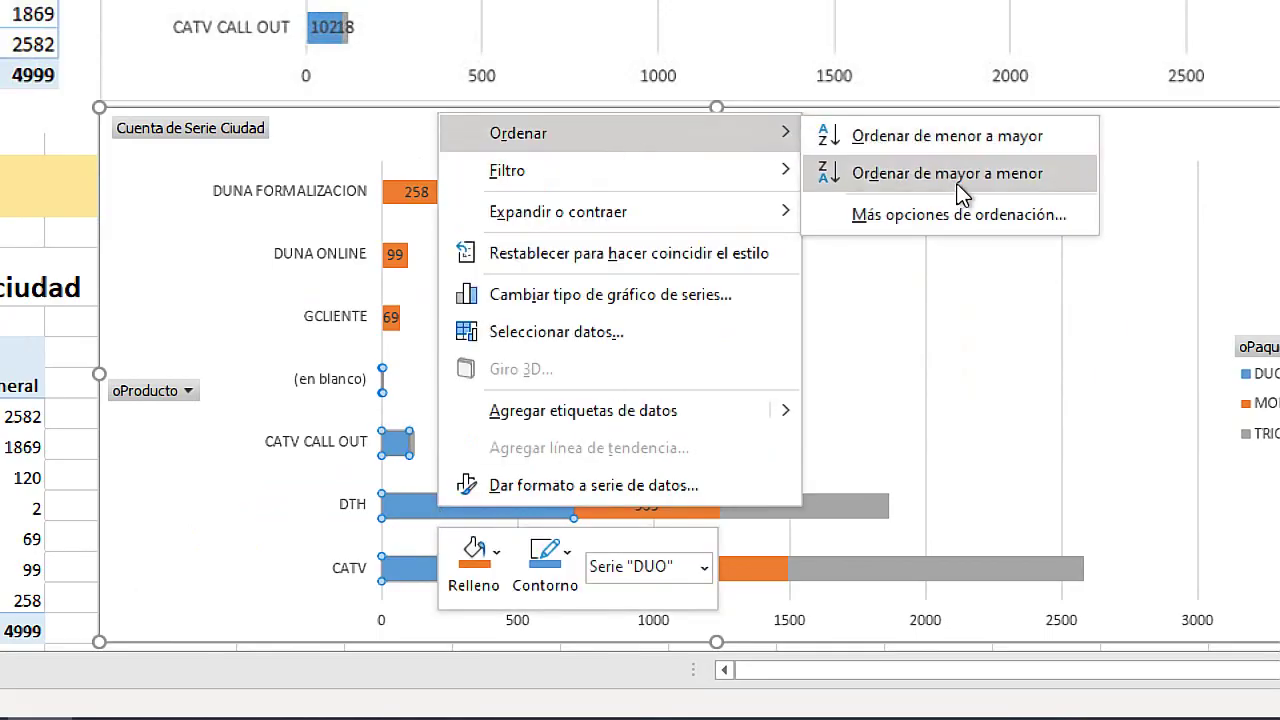
{"action": "left_click", "coordinate": [968, 138]}
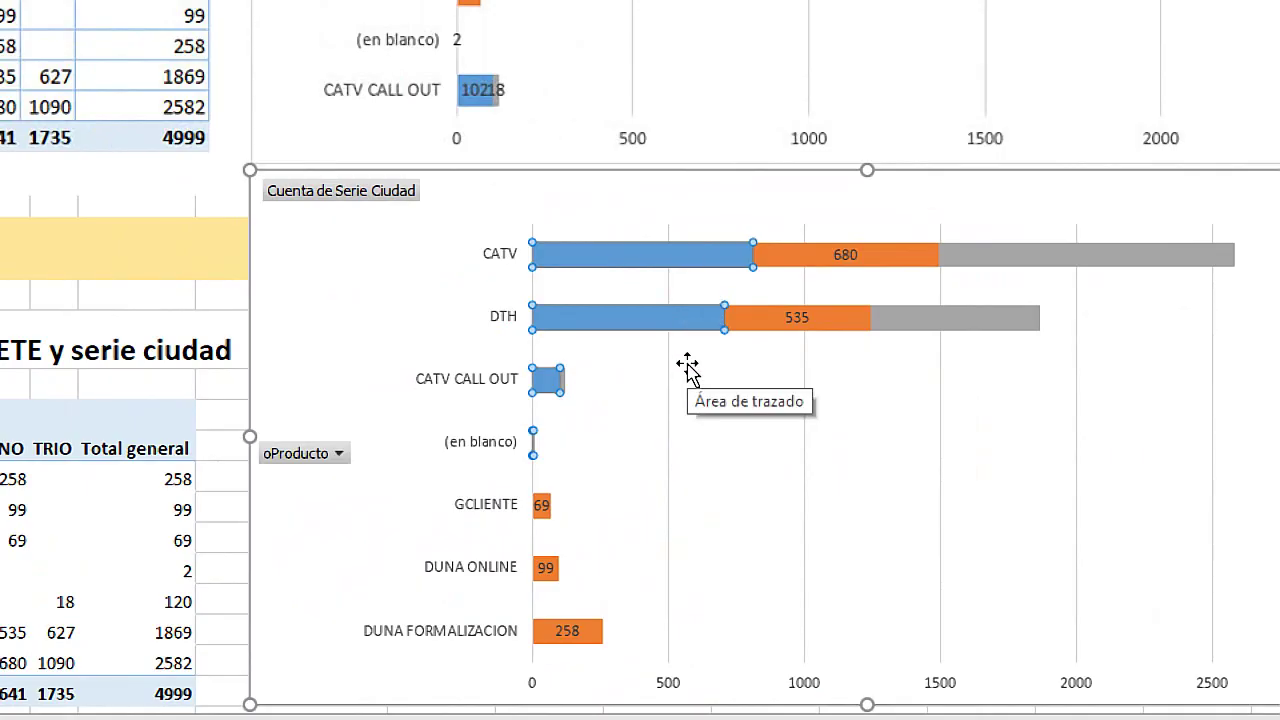
Add value labels to the blue DUO bars, e.g. 812 for CATV and 707 for DTH
{"action": "left_click", "coordinate": [651, 256]}
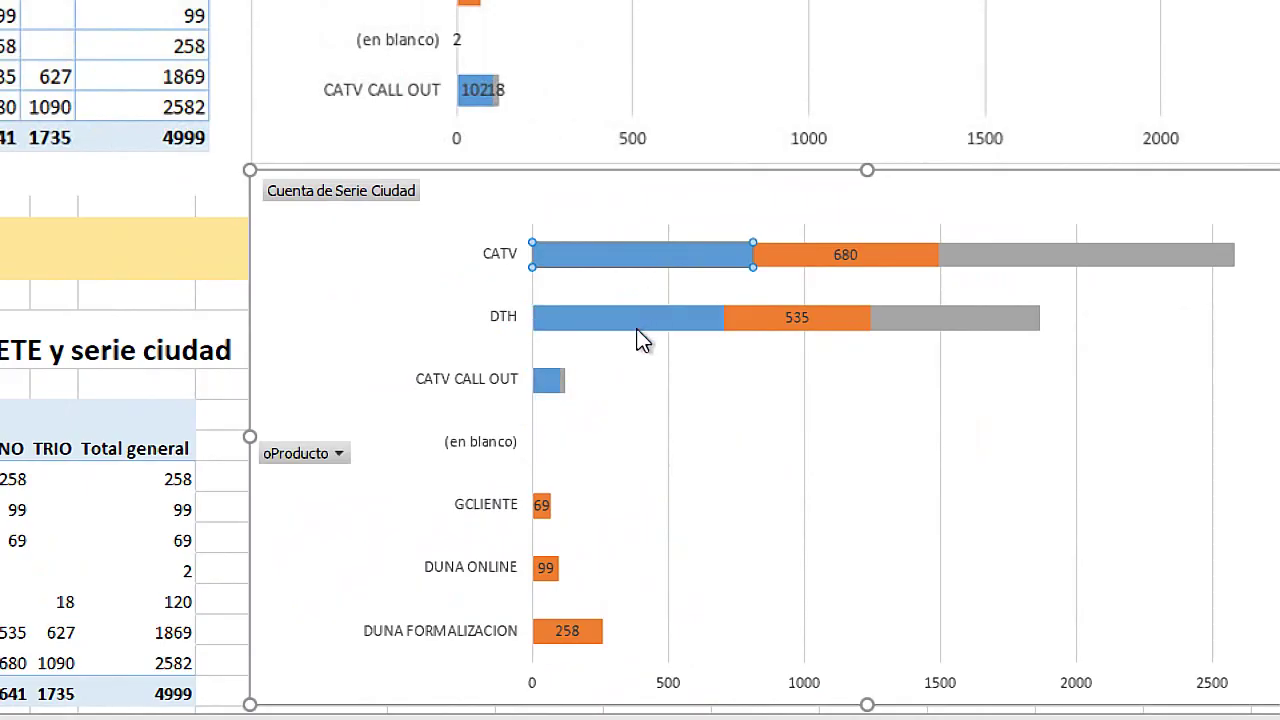
{"action": "left_click", "coordinate": [549, 385]}
{"action": "left_click", "coordinate": [553, 631]}
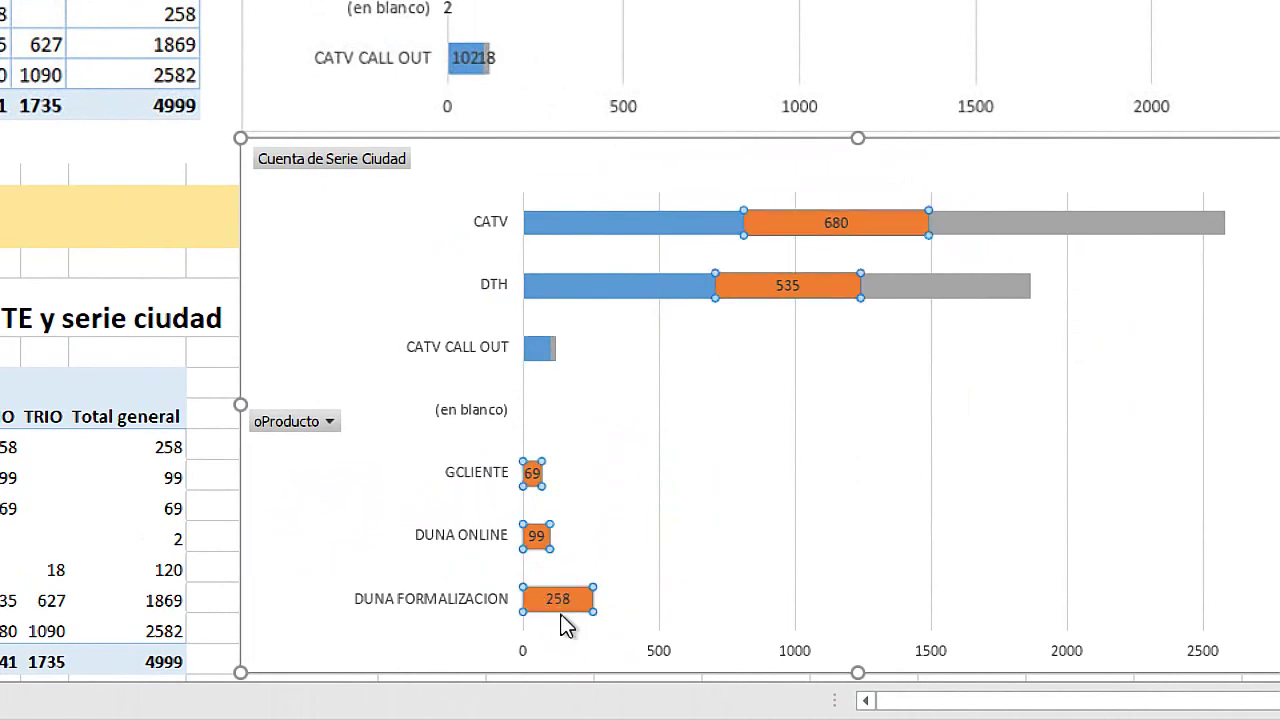
{"action": "left_click", "coordinate": [662, 227]}
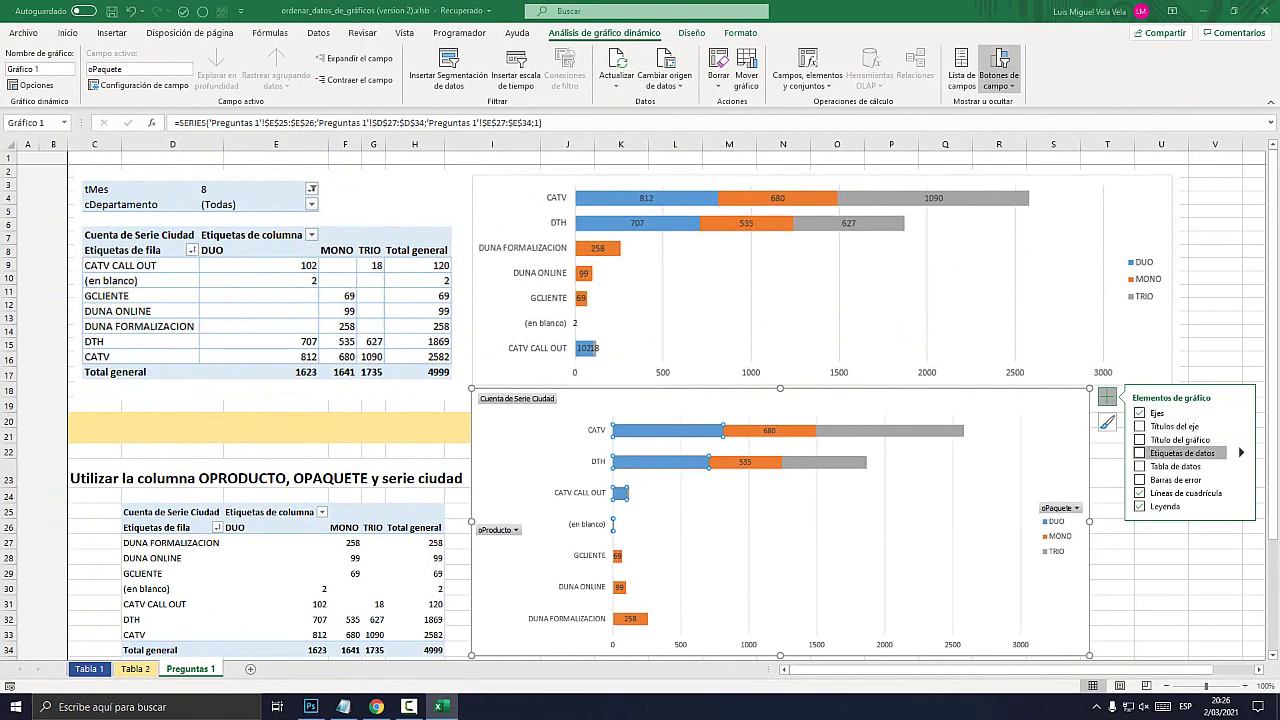
{"action": "left_click", "coordinate": [1139, 453]}
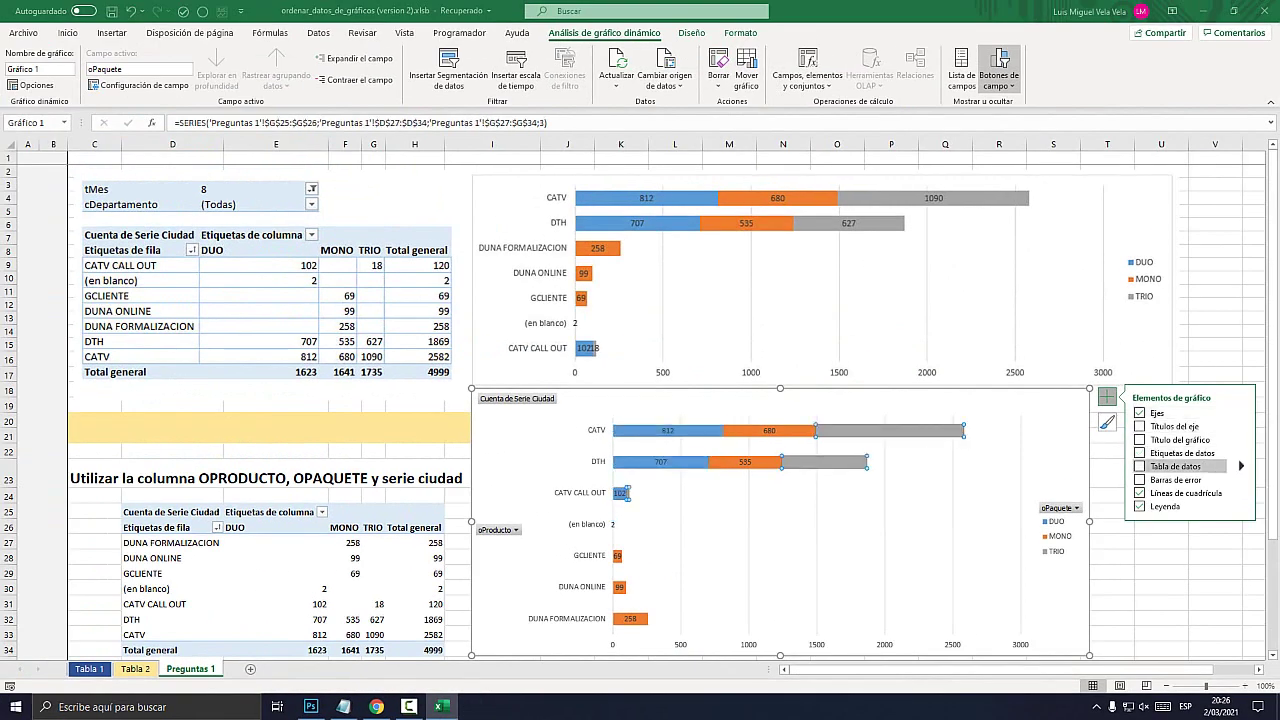
Add value labels to the grey TRIO bars
{"action": "left_click", "coordinate": [1145, 453]}
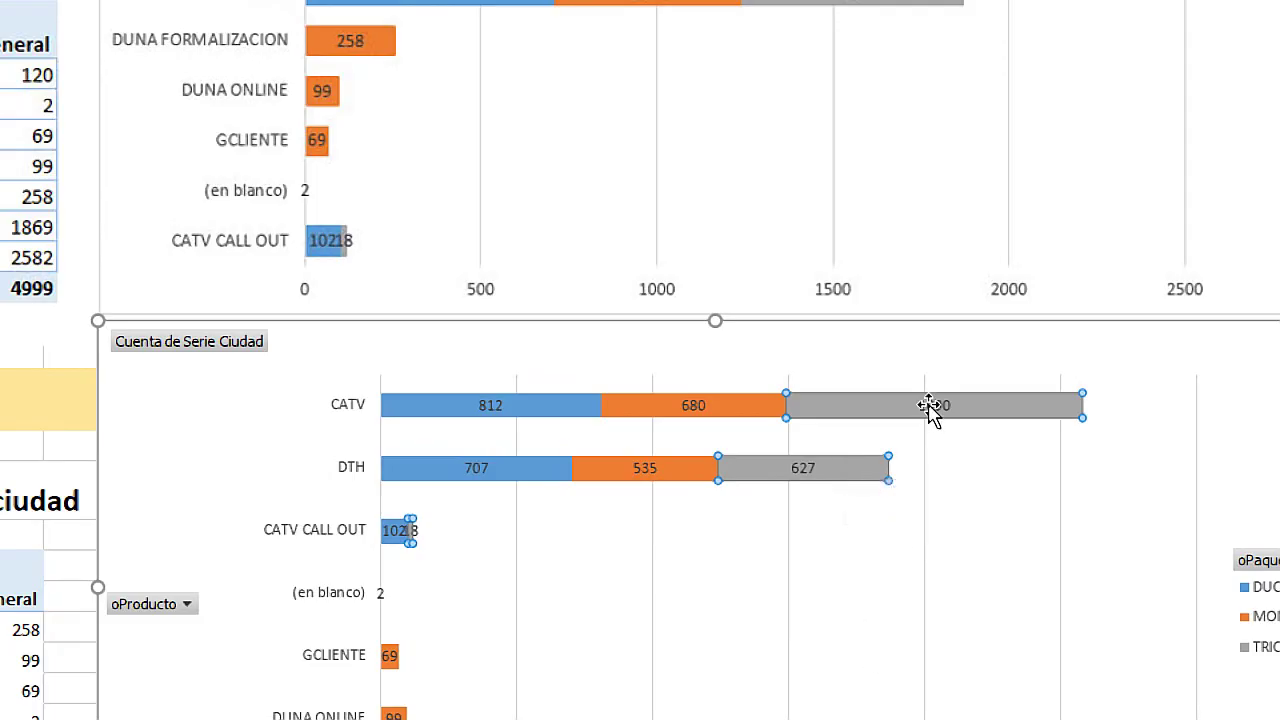
{"action": "right_click", "coordinate": [928, 405]}
{"action": "left_click", "coordinate": [895, 394]}
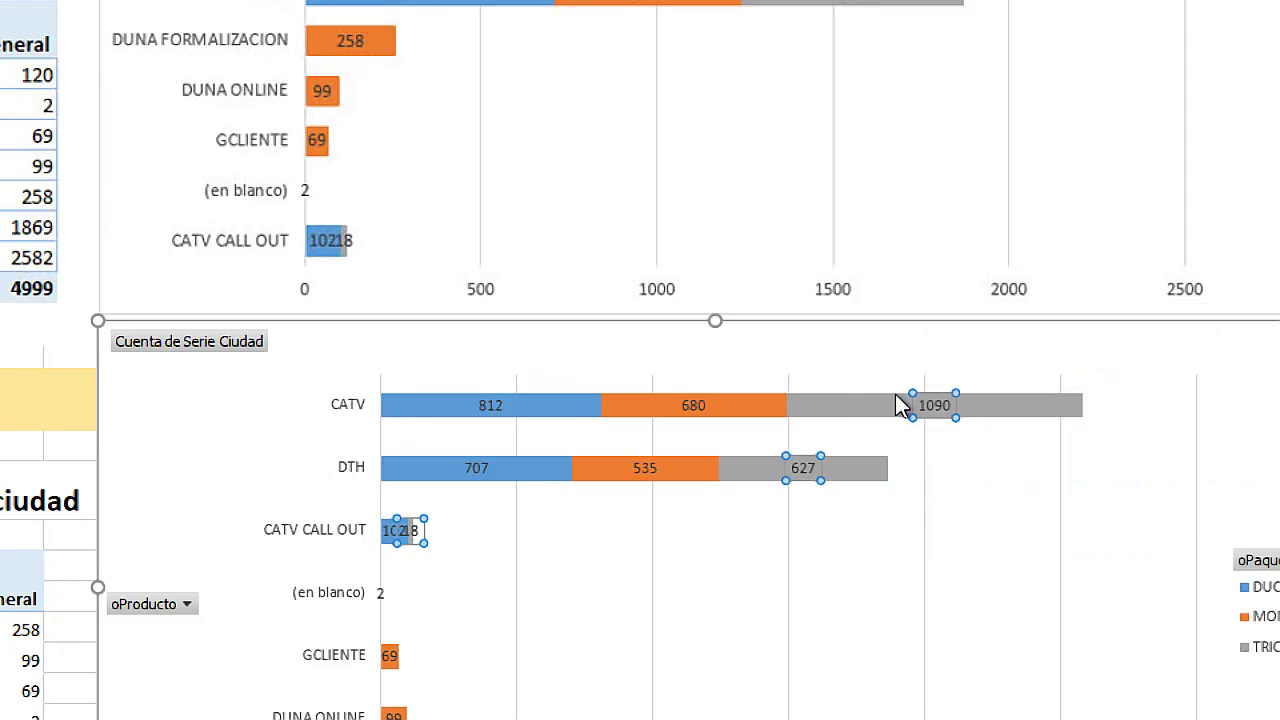
{"action": "left_click", "coordinate": [897, 396]}
Re-sort the products ascending by TRIO, then by MONO, putting DUNA FORMALIZACION third
{"action": "right_click", "coordinate": [826, 409]}
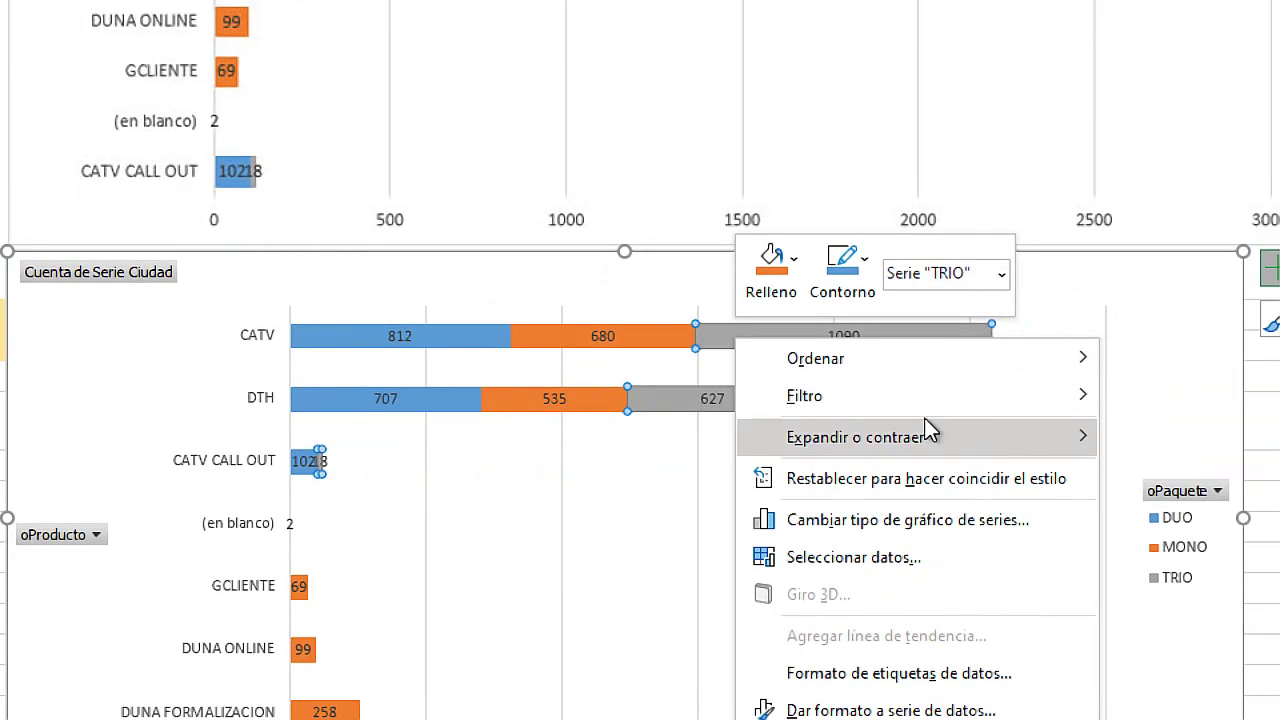
{"action": "mouse_move", "coordinate": [918, 362]}
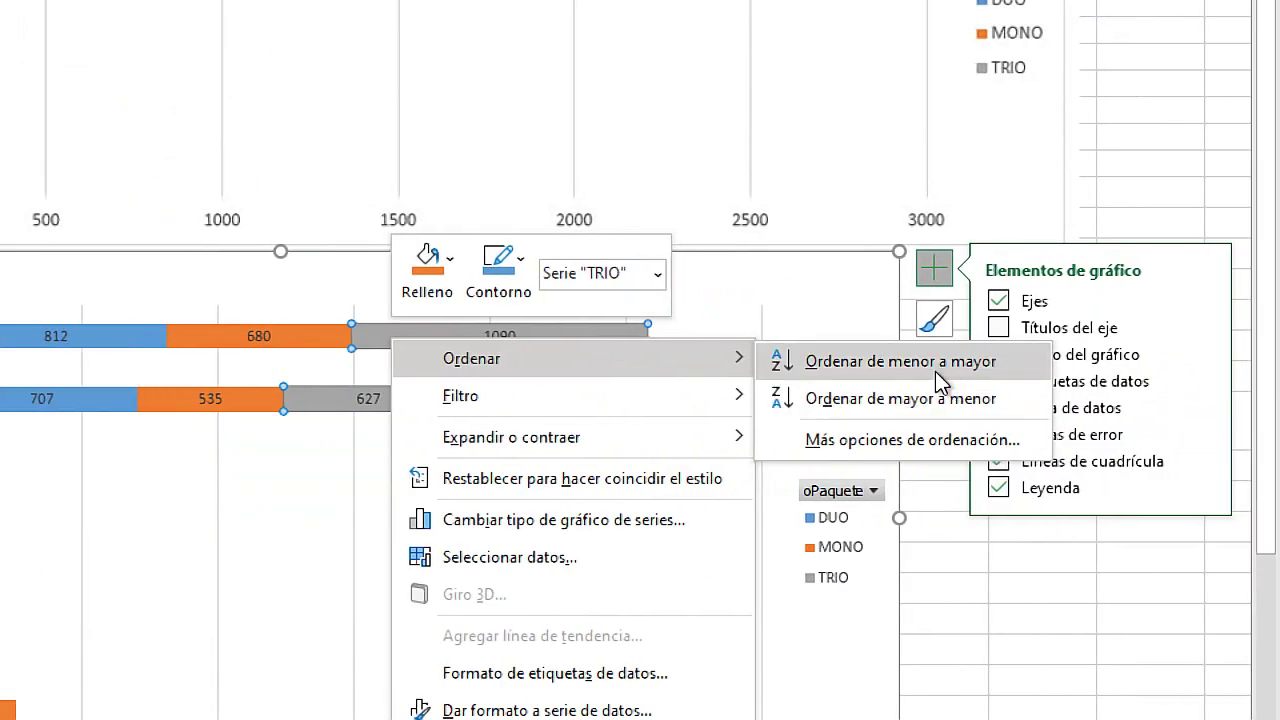
{"action": "left_click", "coordinate": [936, 372]}
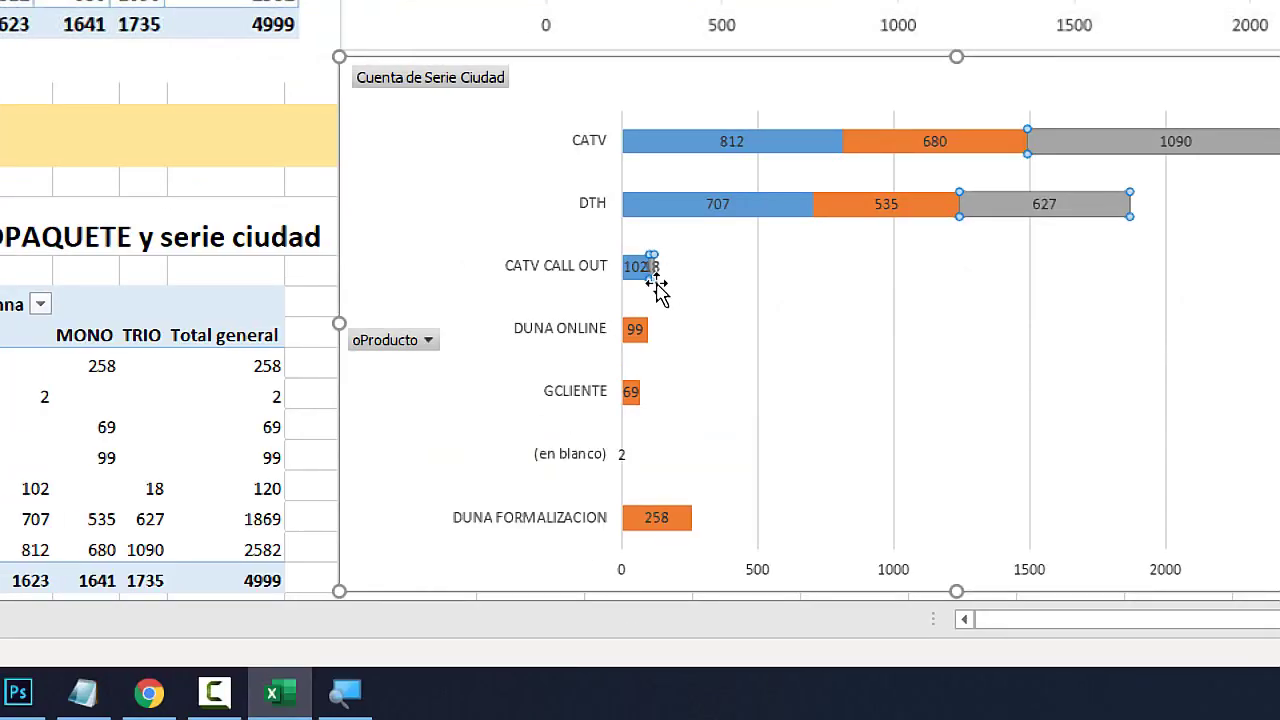
{"action": "left_click", "coordinate": [676, 284]}
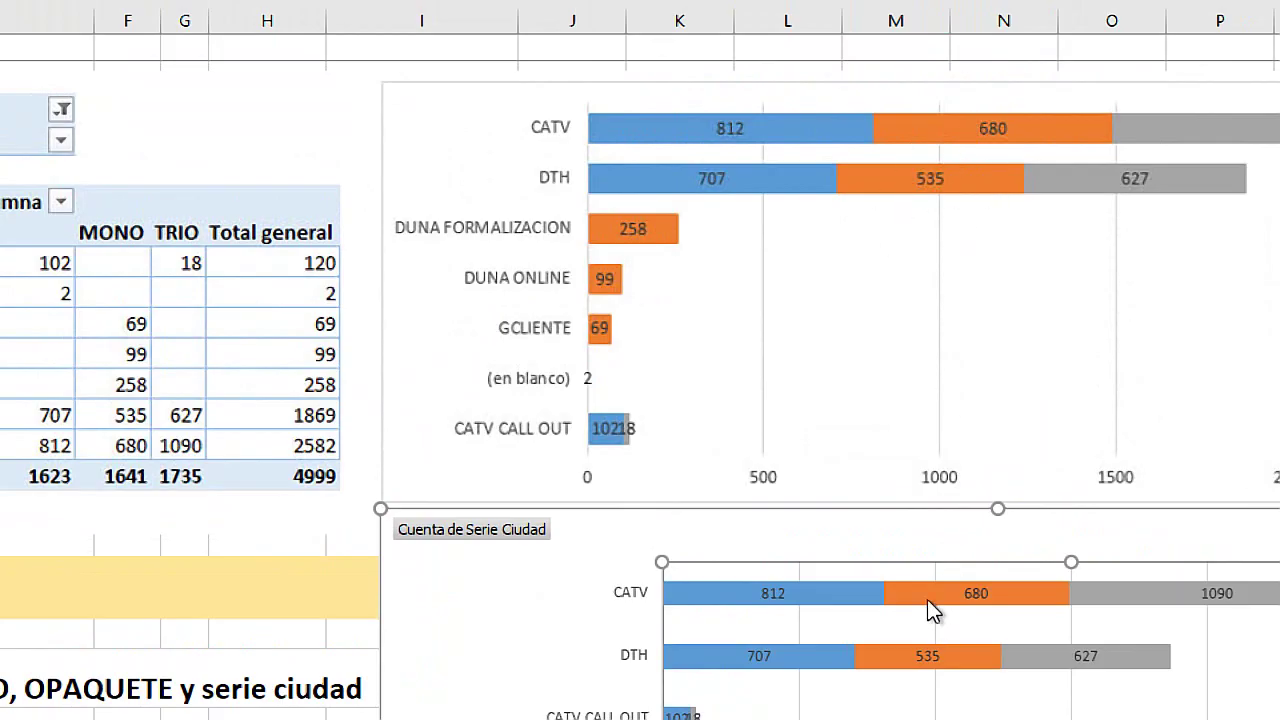
{"action": "right_click", "coordinate": [928, 602]}
{"action": "mouse_move", "coordinate": [1031, 618]}
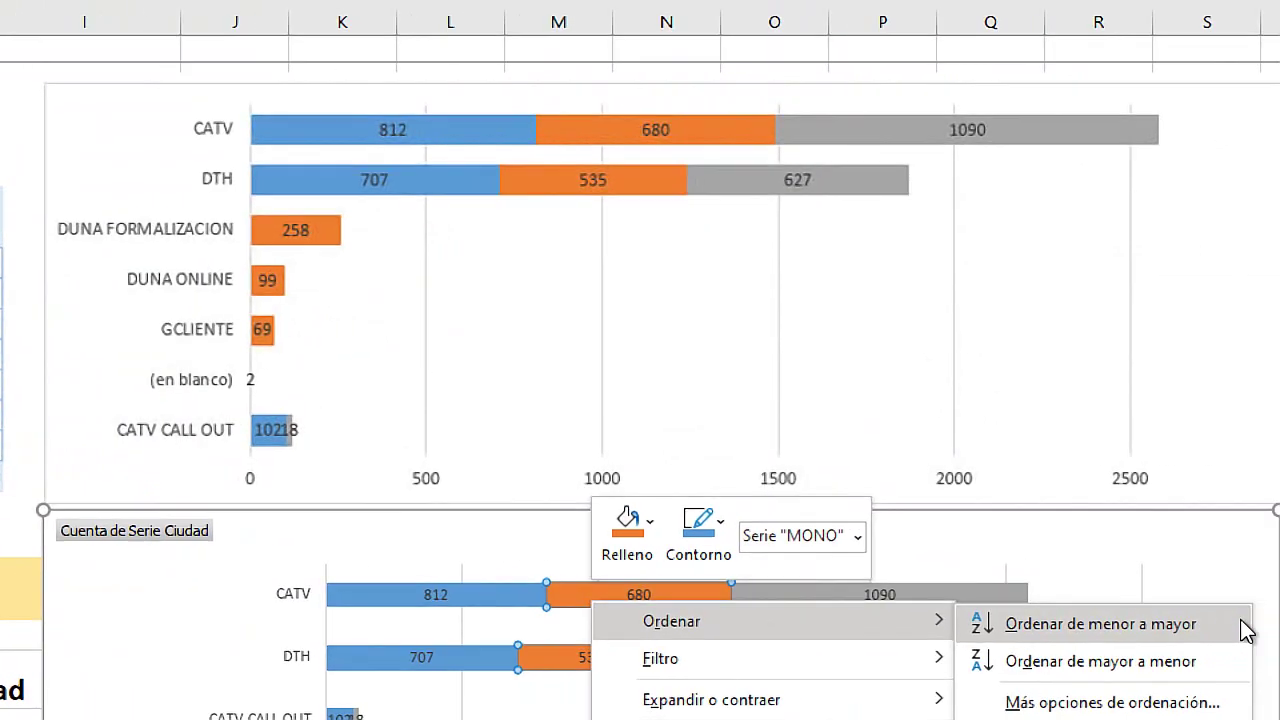
{"action": "left_click", "coordinate": [1095, 628]}
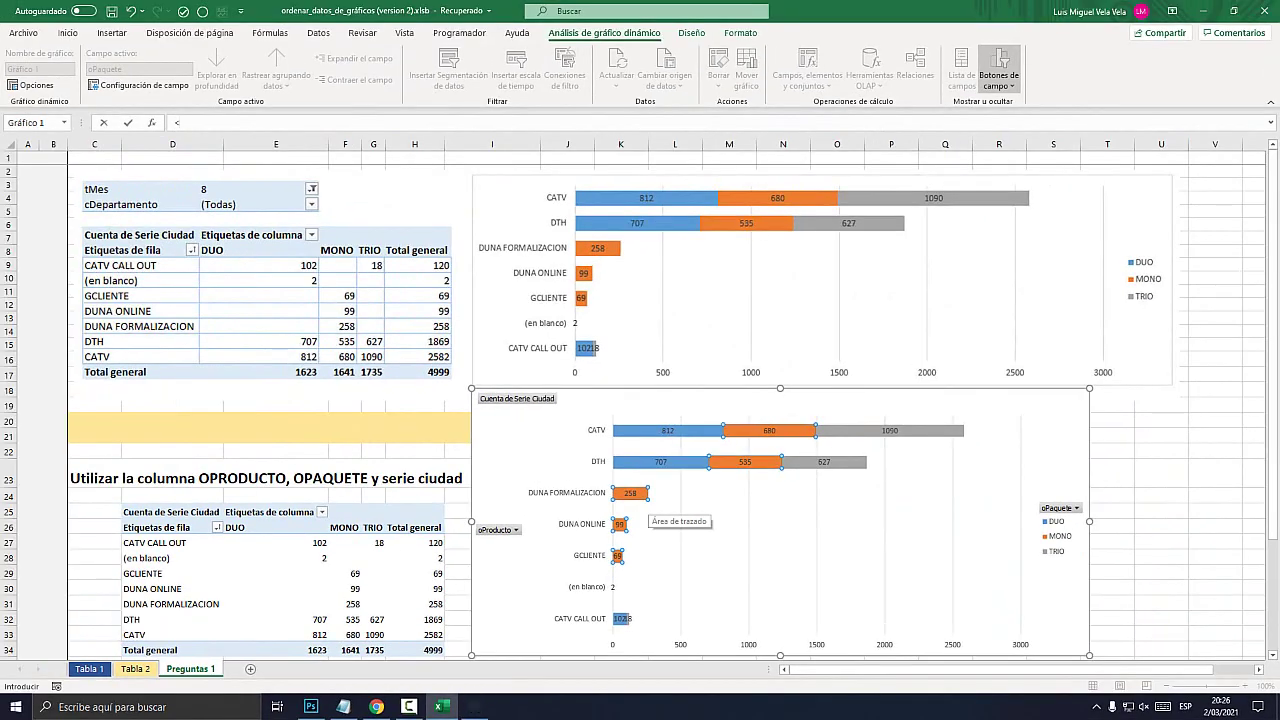
Move and resize the lower pivot chart to fill the space under the first chart, then open Tabla 1
{"action": "left_click_drag", "start_coordinate": [645, 505], "coordinate": [611, 462]}
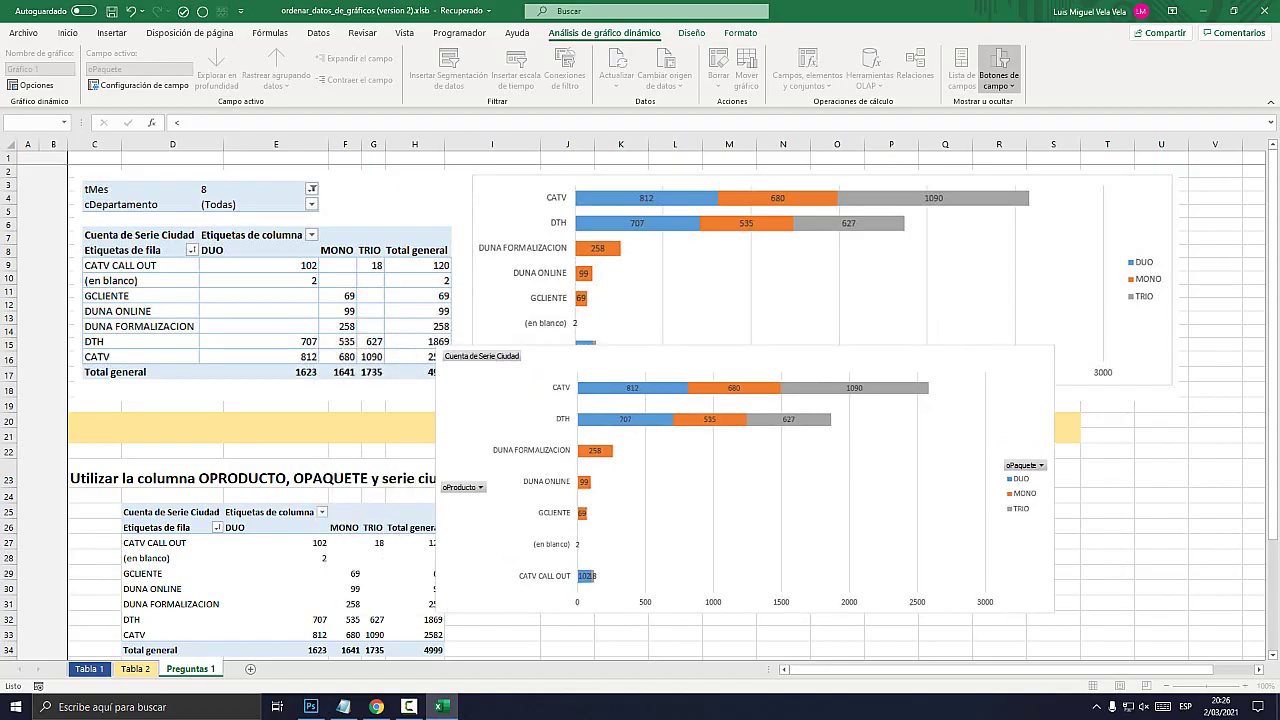
{"action": "left_click_drag", "start_coordinate": [1054, 612], "coordinate": [858, 514]}
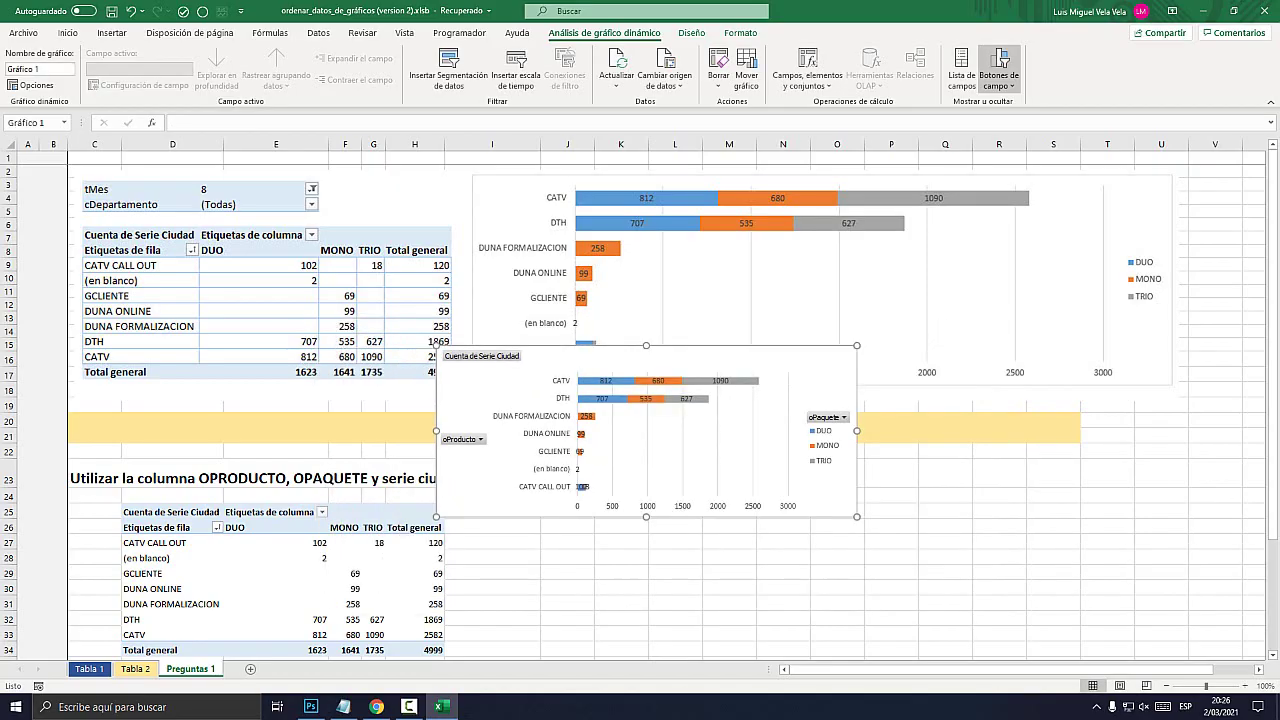
{"action": "mouse_move", "coordinate": [650, 450]}
{"action": "left_mouse_down"}
{"action": "mouse_move", "coordinate": [700, 513]}
{"action": "mouse_move", "coordinate": [690, 500]}
{"action": "left_mouse_up"}
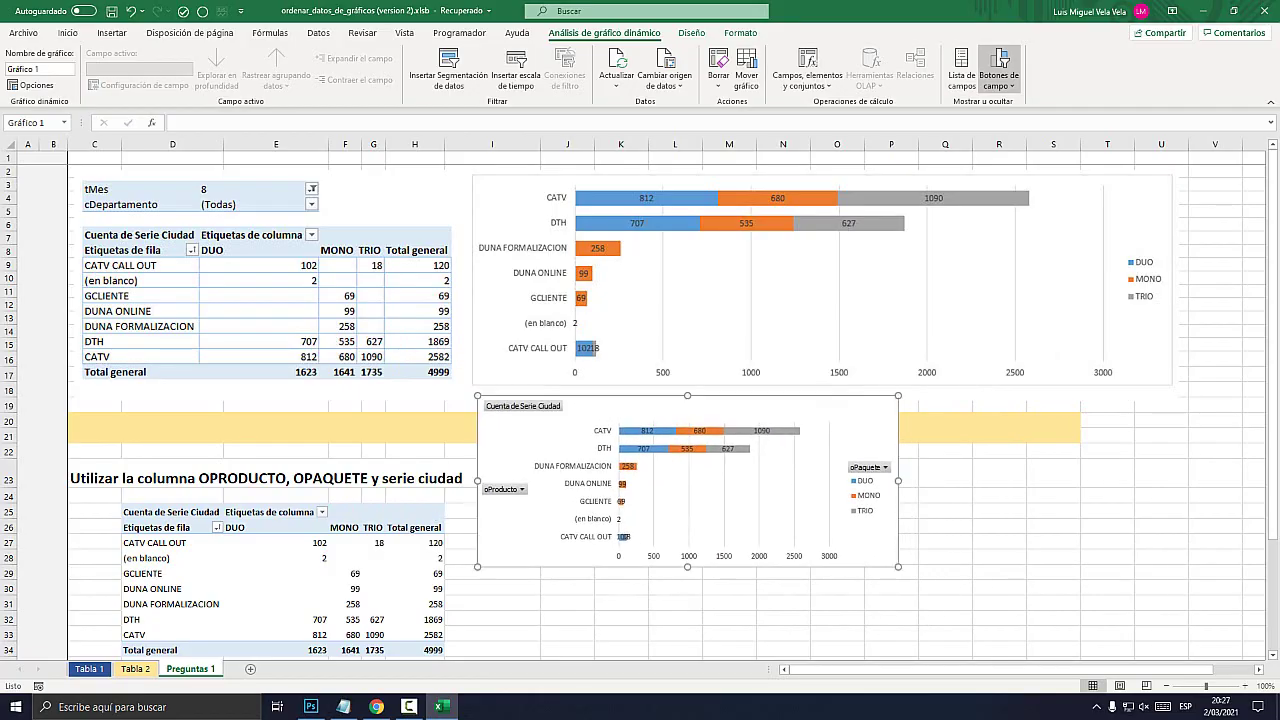
{"action": "left_click_drag", "start_coordinate": [898, 567], "coordinate": [1160, 646]}
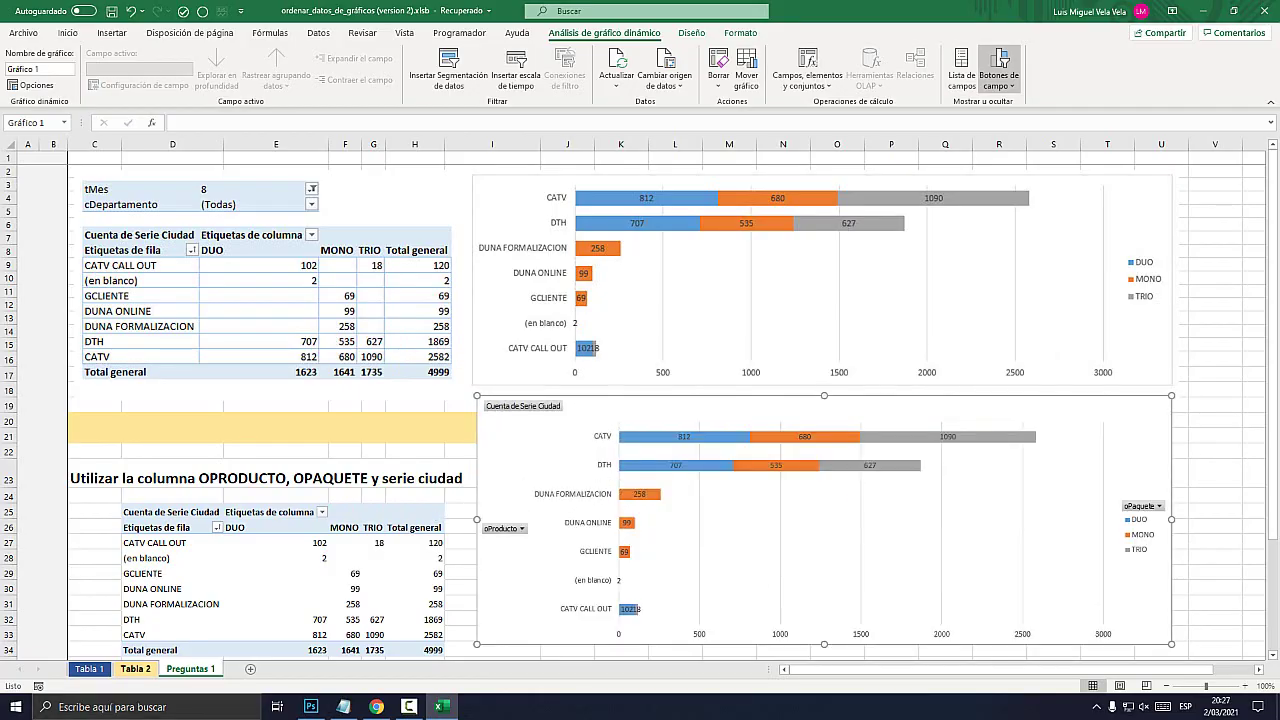
{"action": "left_click", "coordinate": [135, 668]}
{"action": "left_click", "coordinate": [88, 668]}
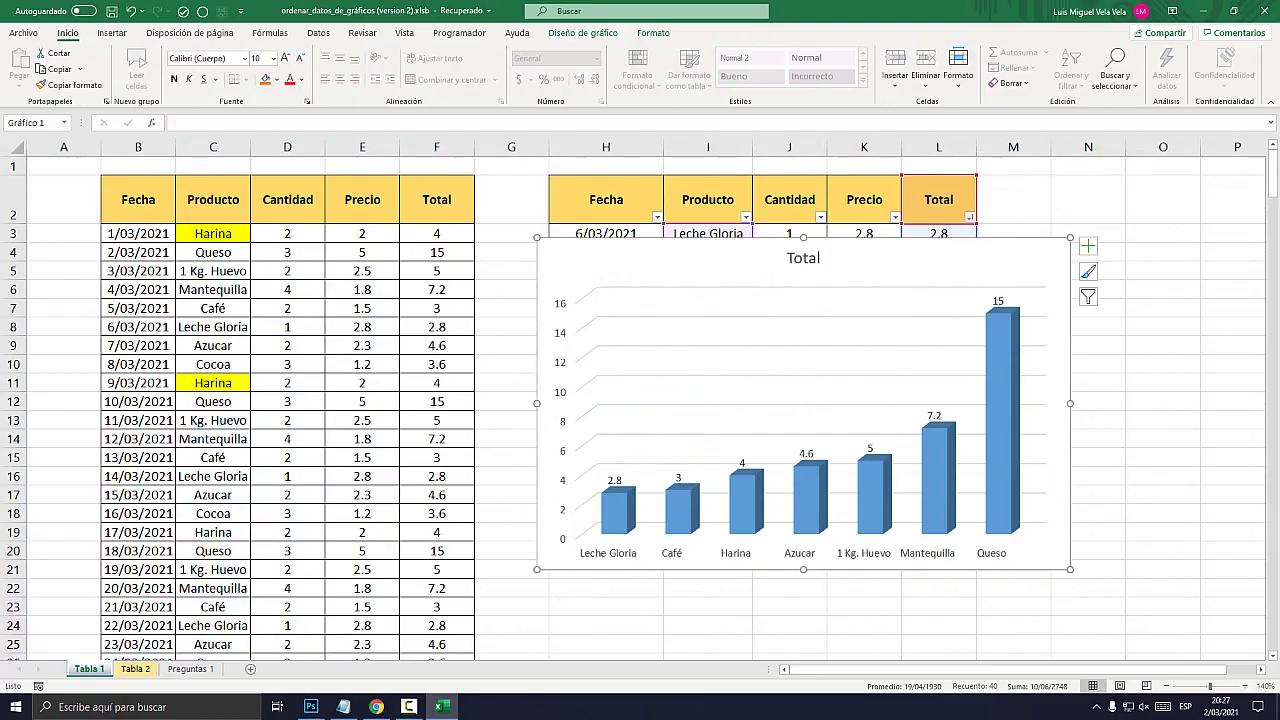
Move the Total chart below the table rows and sort the table by Total, largest to smallest
{"action": "mouse_move", "coordinate": [1050, 300]}
{"action": "left_mouse_down"}
{"action": "mouse_move", "coordinate": [998, 391]}
{"action": "mouse_move", "coordinate": [1003, 414]}
{"action": "mouse_move", "coordinate": [1023, 377]}
{"action": "left_mouse_up"}
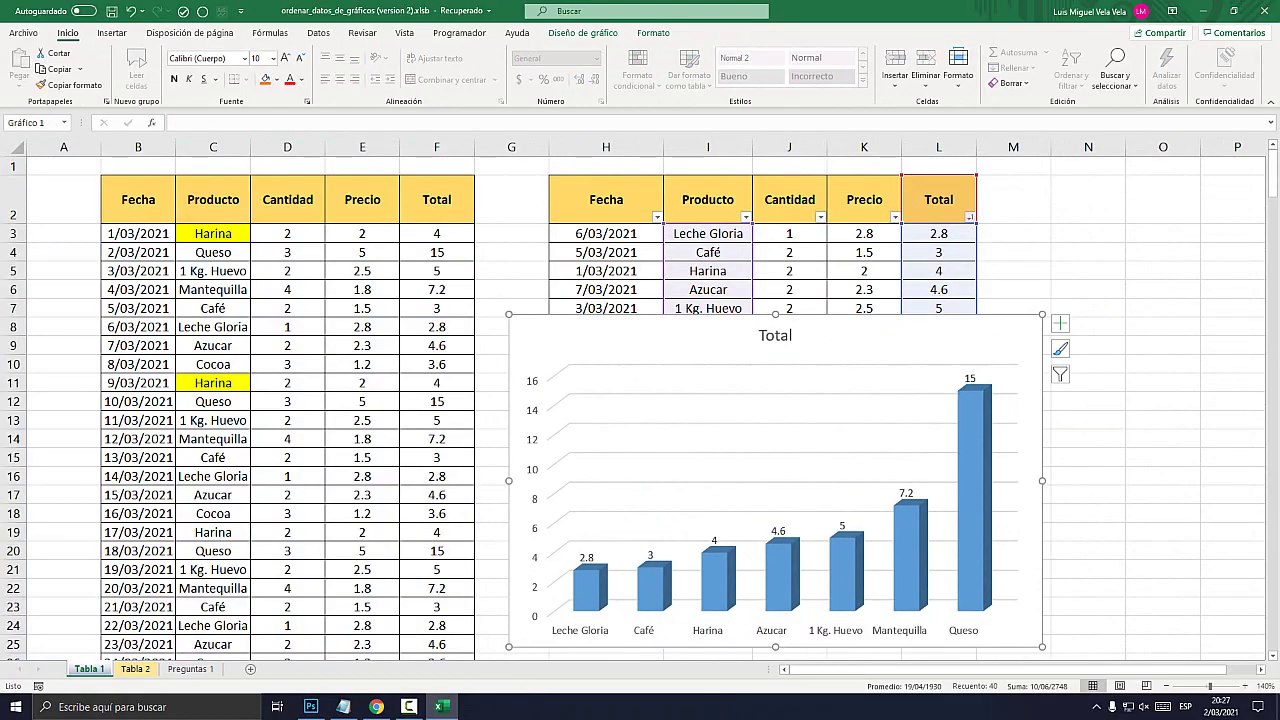
{"action": "left_click", "coordinate": [938, 252]}
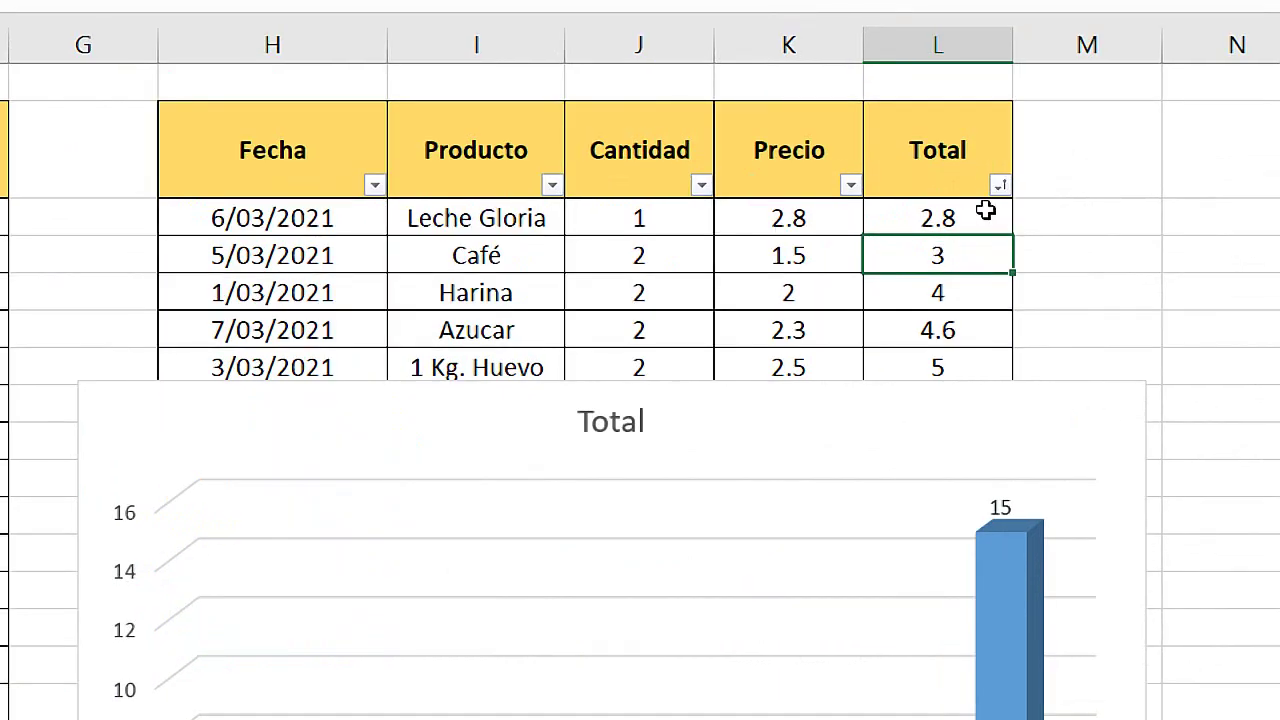
{"action": "left_click", "coordinate": [998, 186]}
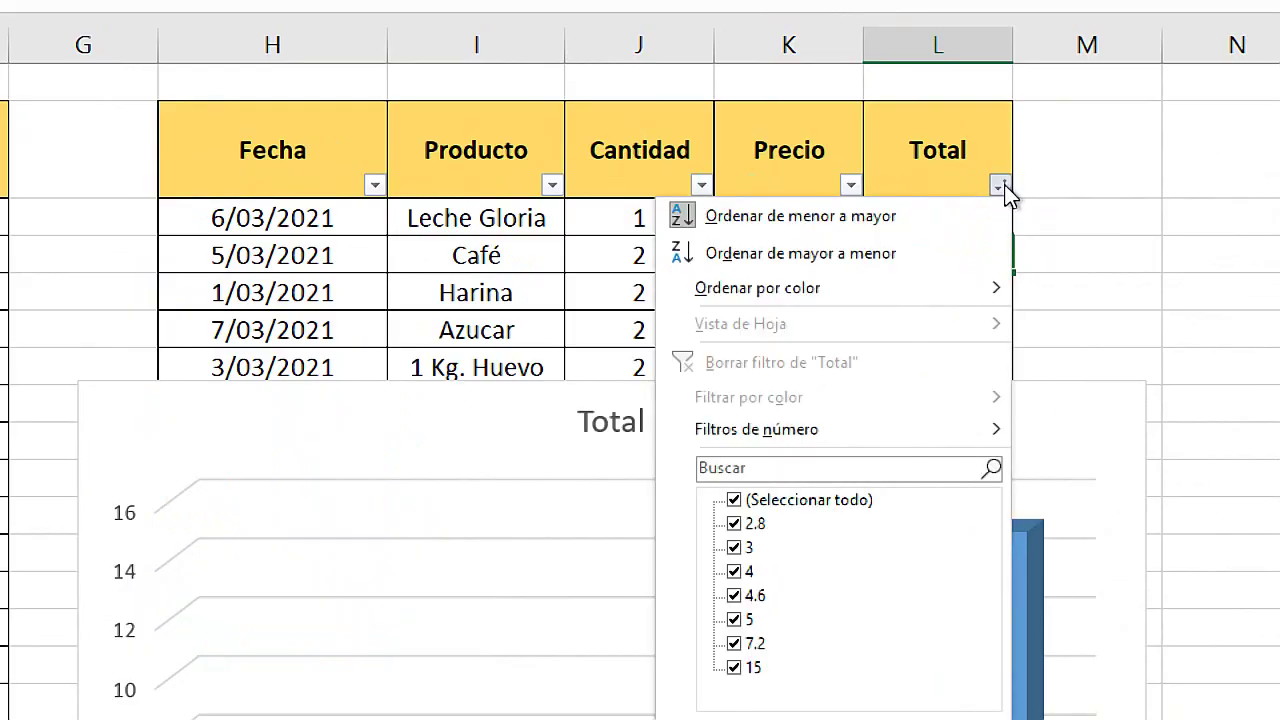
{"action": "left_click", "coordinate": [820, 250]}
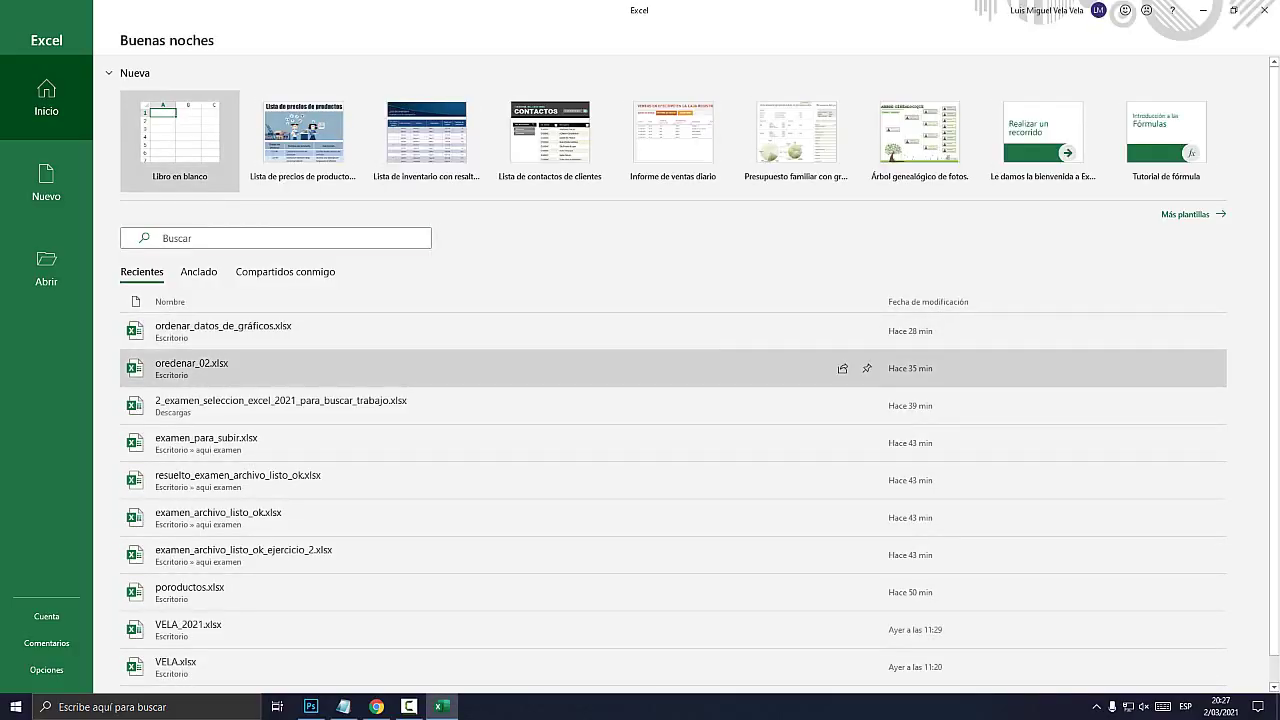
Open ordenar_datos_de_gráficos.xlsx from Recent, discard the recovered versions, and move to the next sheet
{"action": "left_click", "coordinate": [660, 330]}
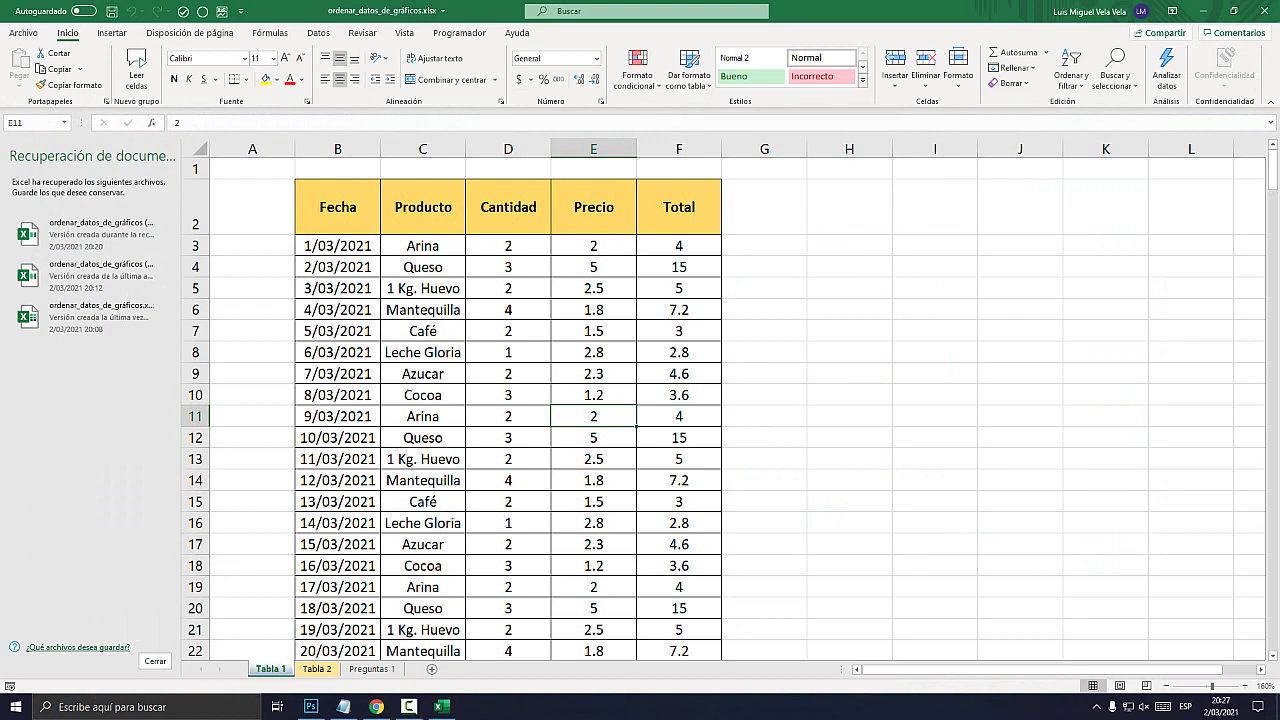
{"action": "left_click", "coordinate": [155, 661]}
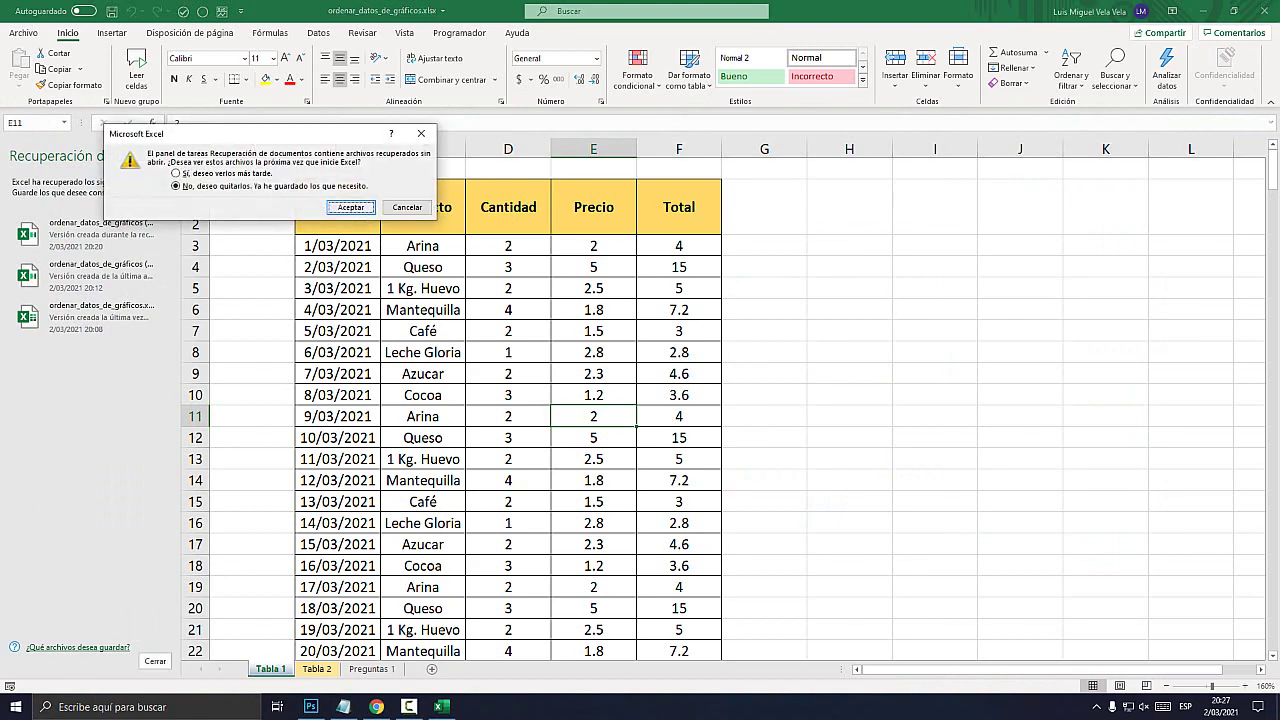
{"action": "left_click", "coordinate": [351, 208]}
{"action": "key", "text": "ctrl+Page_Down"}
{"action": "key", "text": "ctrl+Page_Down"}
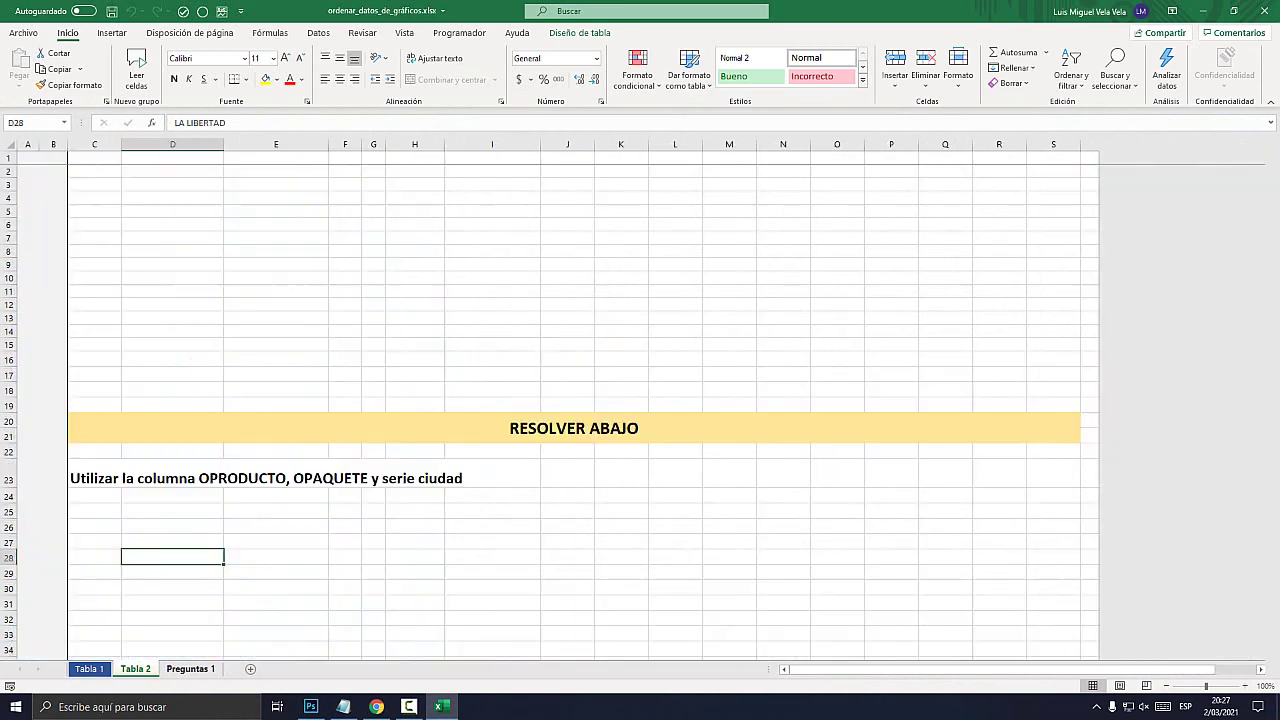